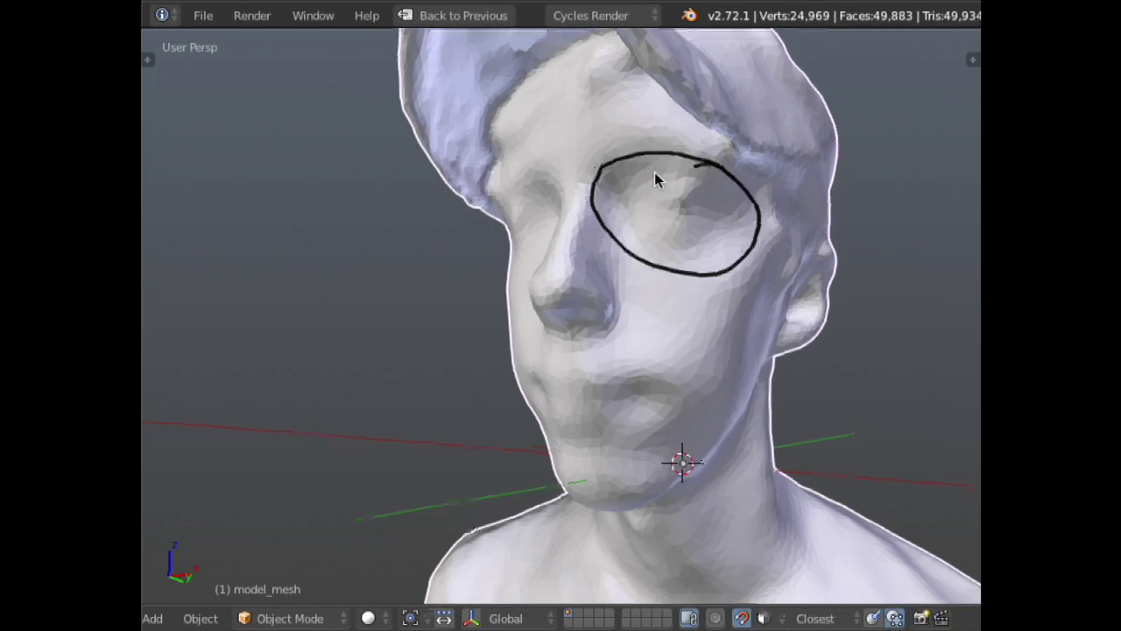
- Sketch grease pencil flow lines around the mouth, from the nose to the chin and along the jaw, and delete them
mouse_move(575, 312)
mouse_down()
mouse_move(657, 333)
mouse_move(643, 354)
mouse_move(550, 362)
mouse_up()
mouse_move(566, 196)
mouse_down()
mouse_move(638, 259)
mouse_move(681, 331)
mouse_move(662, 375)
mouse_move(549, 415)
mouse_up()
mouse_move(614, 368)
middle_down()
mouse_move(701, 307)
mouse_move(819, 351)
mouse_move(801, 363)
mouse_move(803, 342)
mouse_move(722, 230)
middle_up()
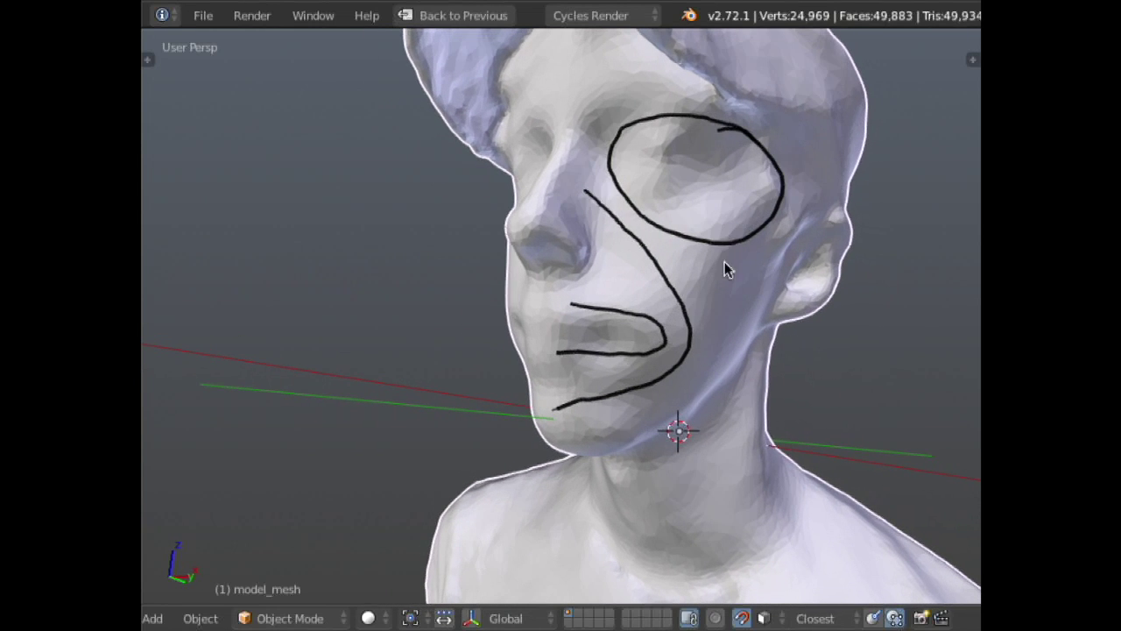
mouse_move(770, 293)
mouse_down()
mouse_move(695, 390)
mouse_move(573, 454)
mouse_up()
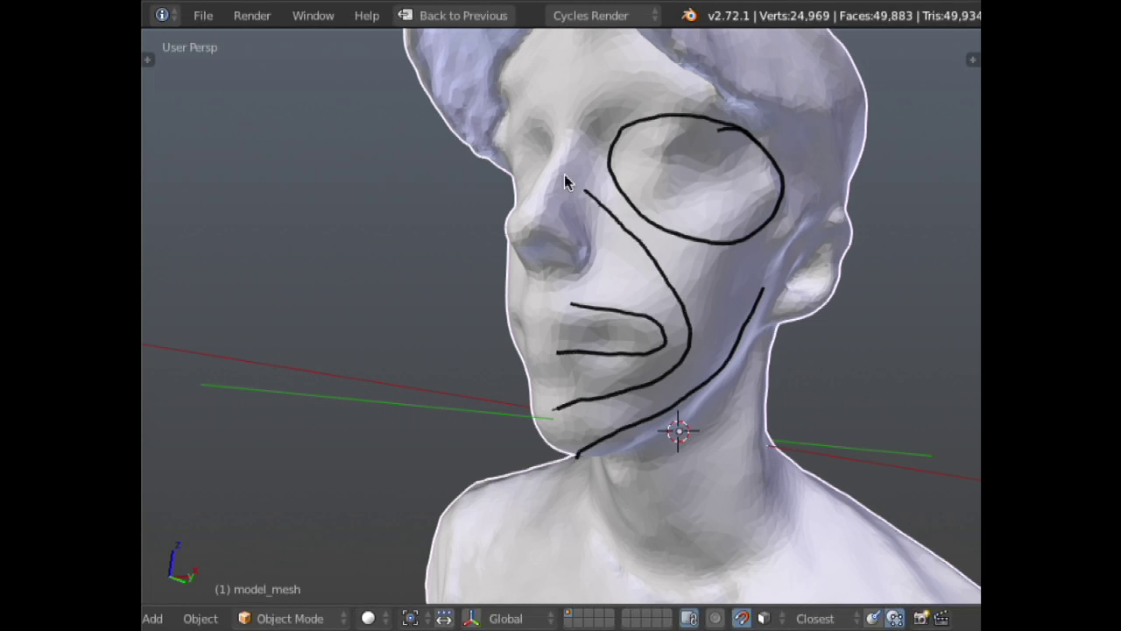
key(q)
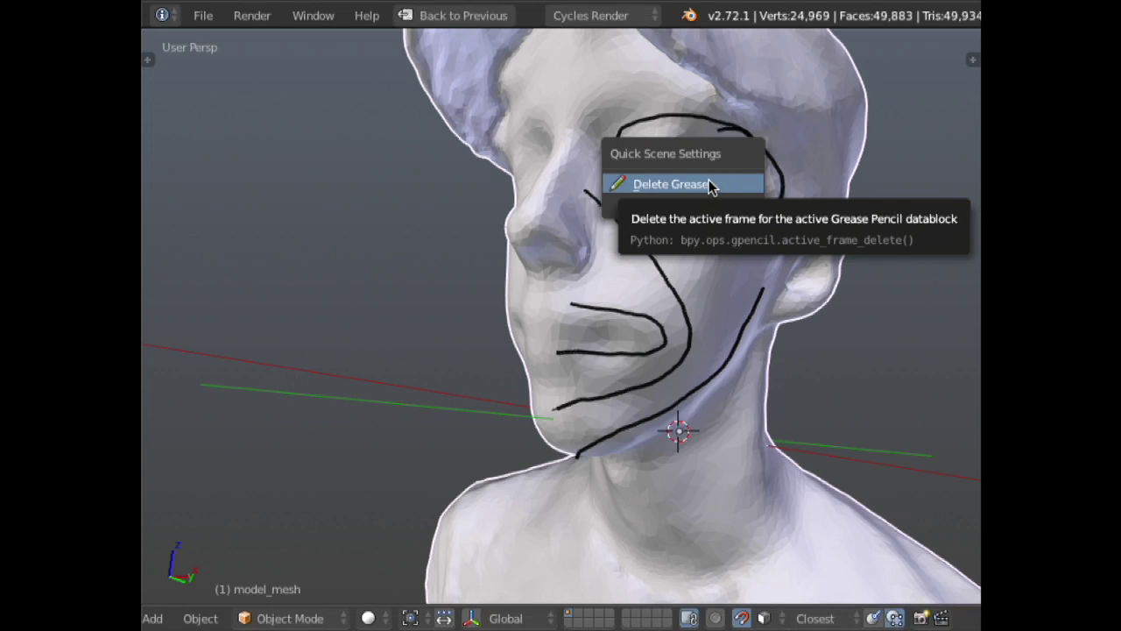
click(709, 182)
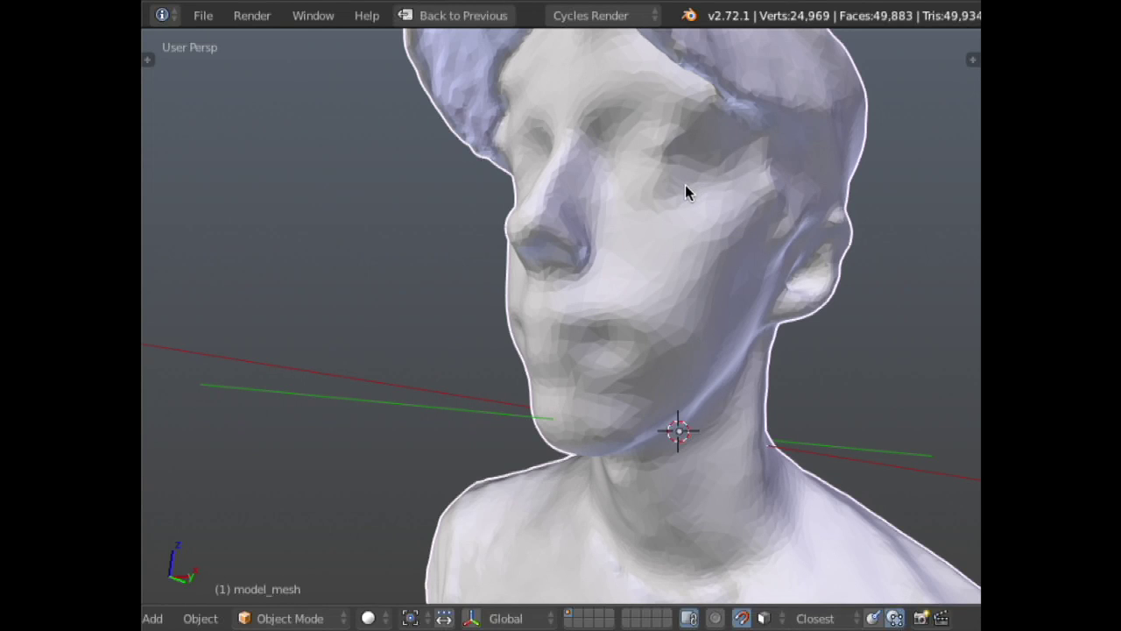
- Sketch short grease pencil lines across the bridge of the nose and the brow, and clear them
mouse_move(620, 162)
middle_down()
mouse_move(671, 175)
mouse_move(721, 155)
middle_up()
drag(651, 132, 694, 138)
drag(653, 106, 714, 127)
mouse_move(704, 87)
mouse_down()
mouse_move(708, 123)
mouse_move(666, 87)
mouse_move(649, 109)
mouse_up()
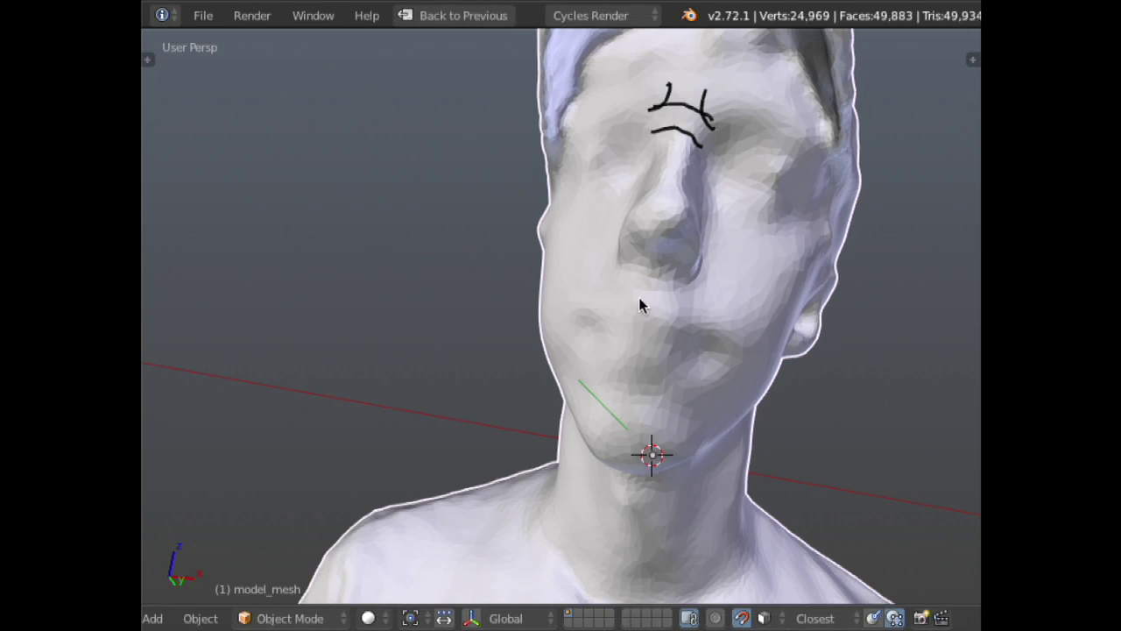
mouse_move(730, 166)
middle_down()
mouse_move(683, 197)
mouse_move(762, 247)
mouse_move(816, 236)
middle_up()
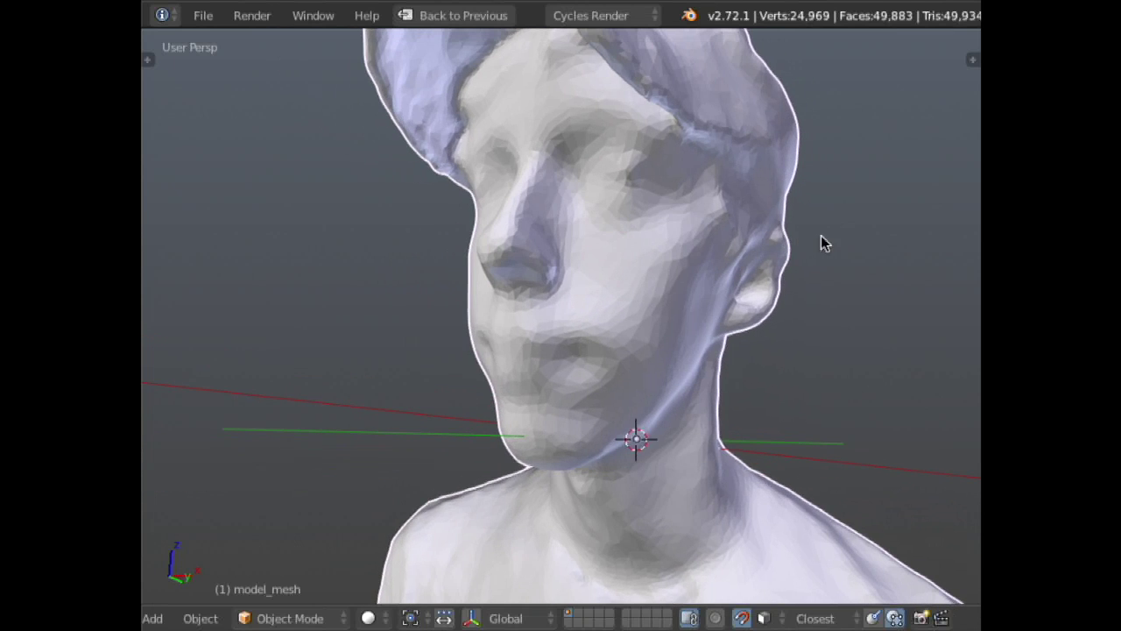
- Show the Contour Retopology and Polystrips tools for the scanned bust
key(t)
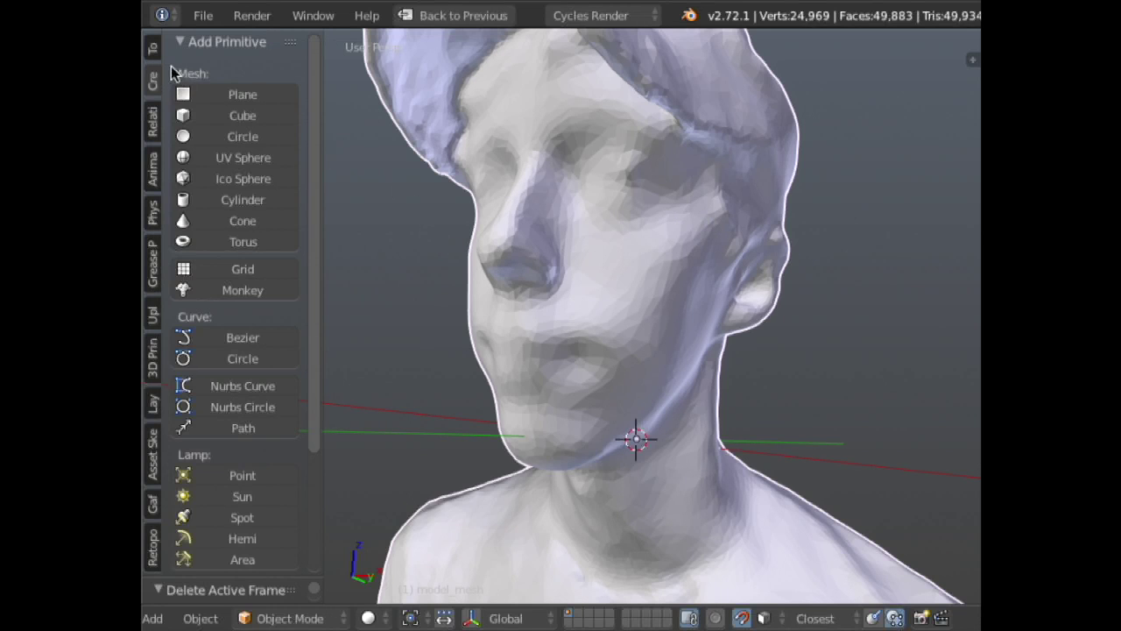
click(152, 538)
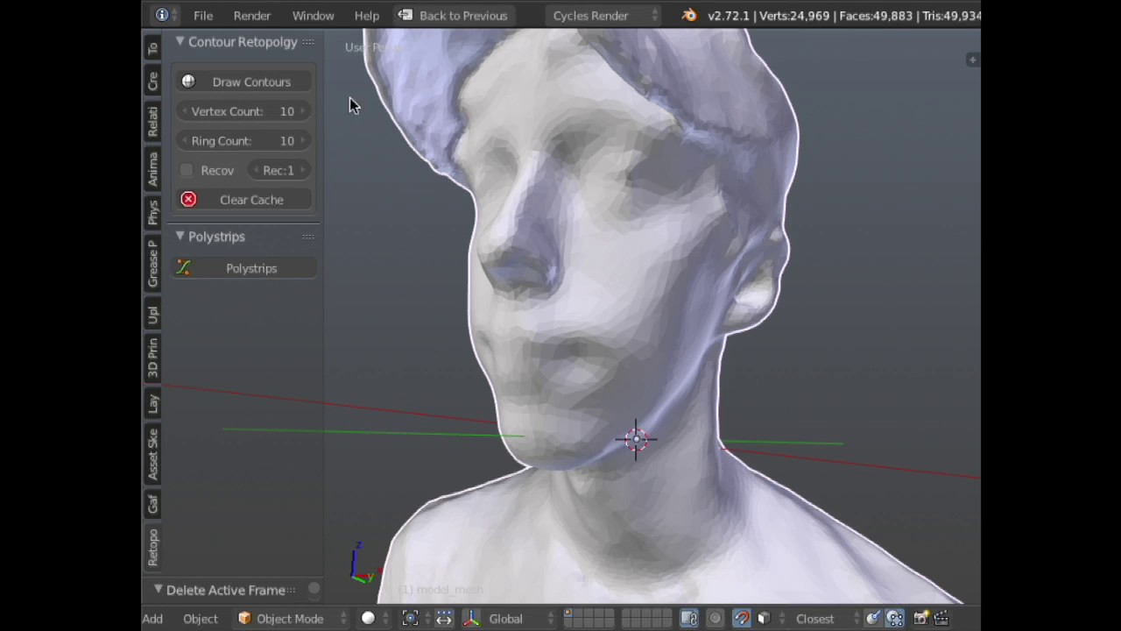
- Start Draw Contours and cut several contour rings across the neck of the bust
middle_drag(600, 198, 659, 255)
key(KP_3)
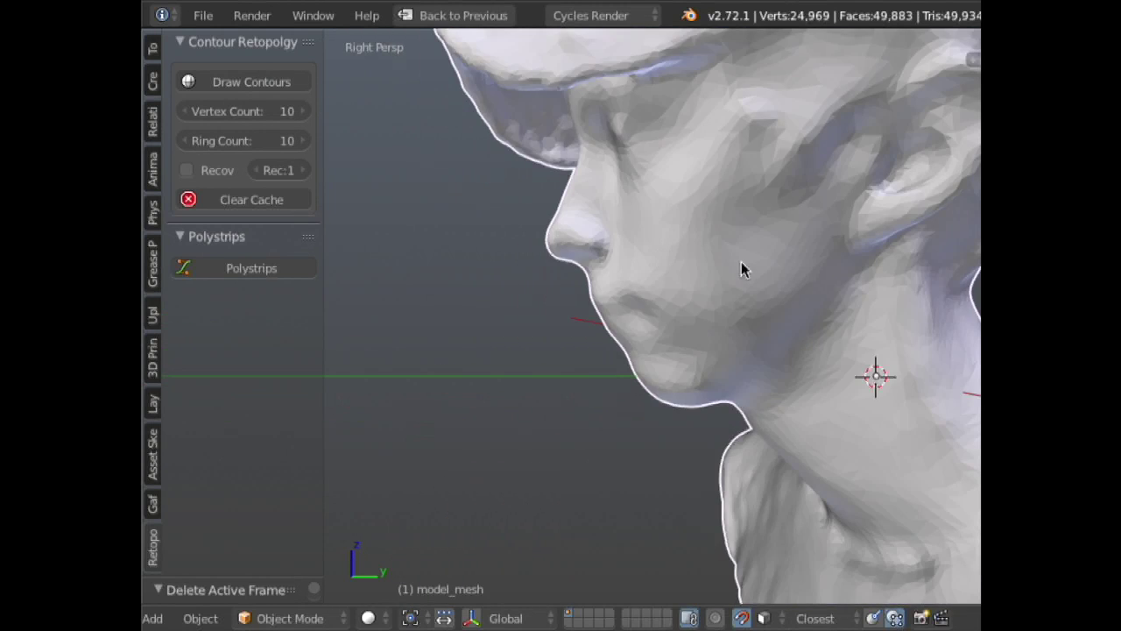
middle_drag(685, 207, 671, 227)
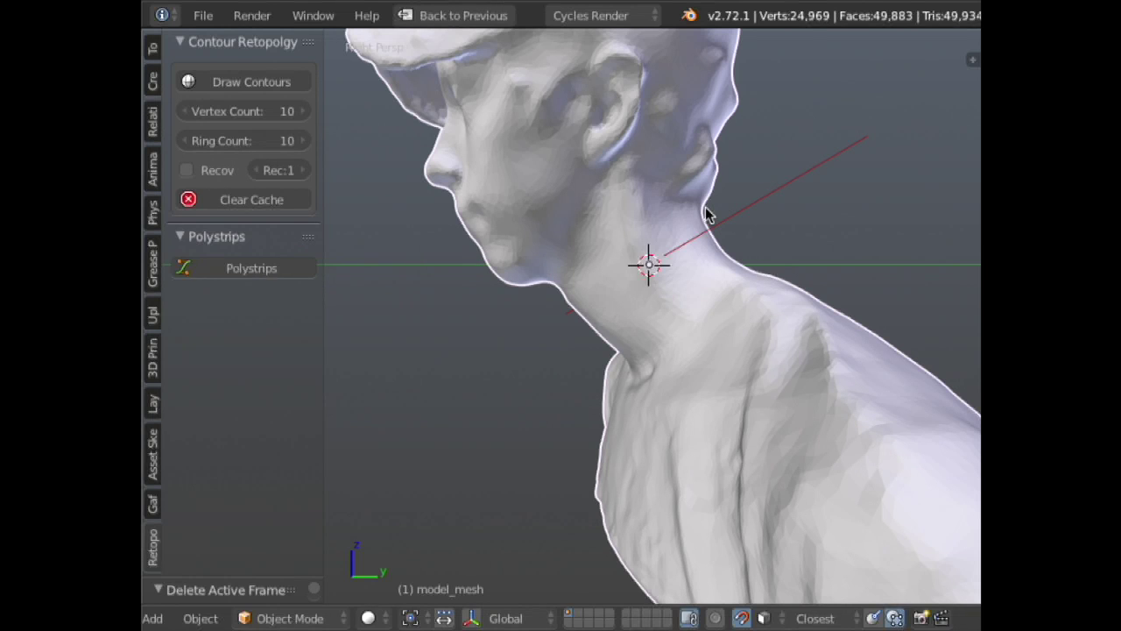
click(283, 84)
middle_drag(827, 276, 666, 258)
mouse_move(605, 233)
mouse_down()
mouse_move(623, 215)
mouse_move(579, 280)
mouse_up()
drag(611, 176, 537, 226)
drag(625, 150, 325, 313)
mouse_move(325, 313)
middle_down()
mouse_move(581, 233)
mouse_move(691, 218)
mouse_move(663, 200)
mouse_move(554, 249)
mouse_move(595, 218)
middle_up()
- Rotate and slide the selected contour loop on the neck, and set the ring segments to 17
key(r)
click(636, 260)
key(r)
key(g)
middle_drag(674, 233, 614, 239)
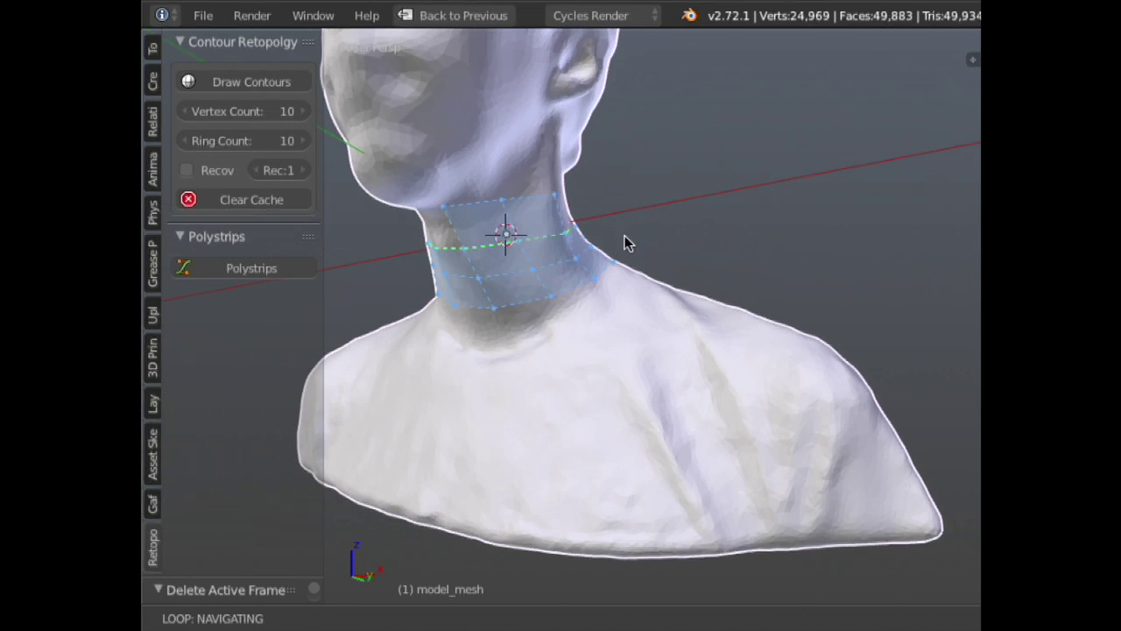
ctrl+scroll(628, 233, up, 7)
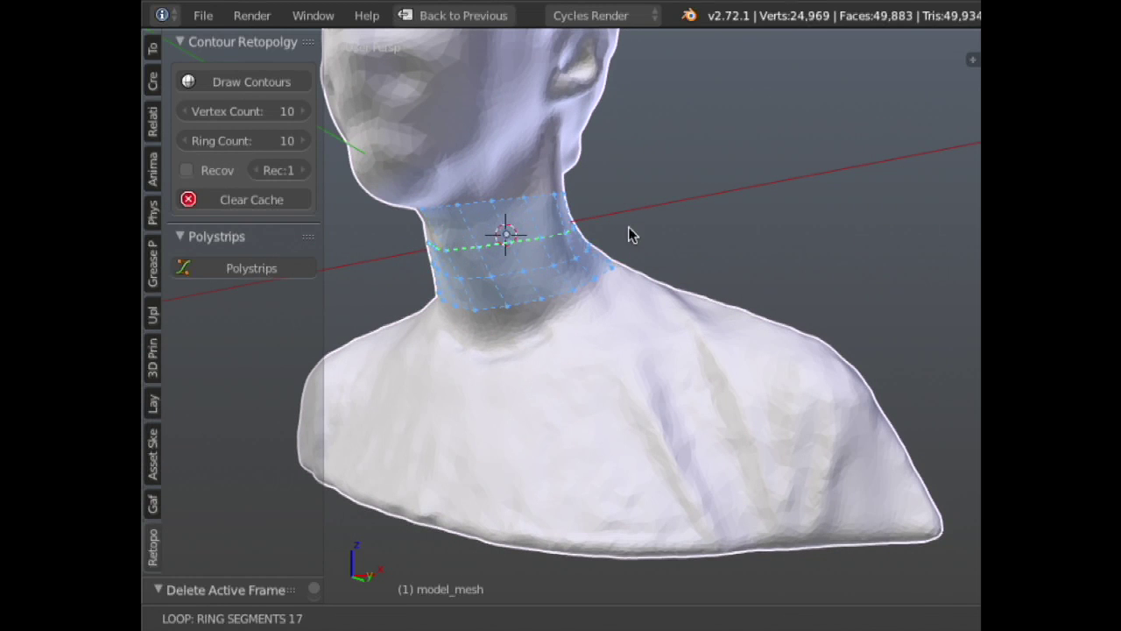
- Convert the neck contours to a mesh and inspect it isolated from the bust in local view
key(Return)
key(Tab)
key(a)
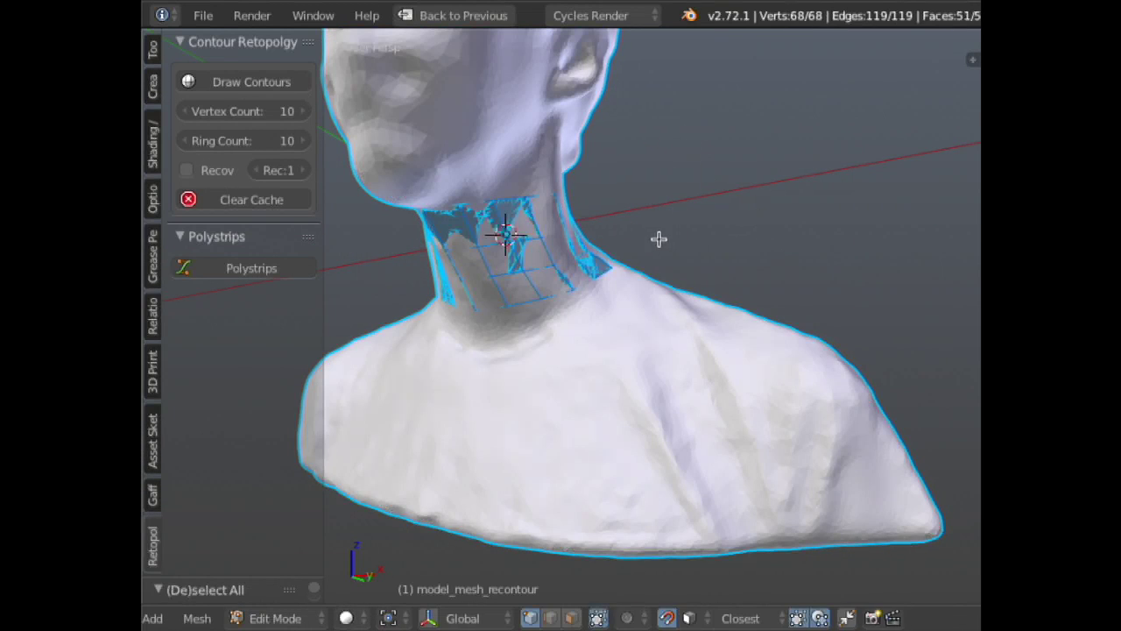
key(shift+h)
key(KP_Divide)
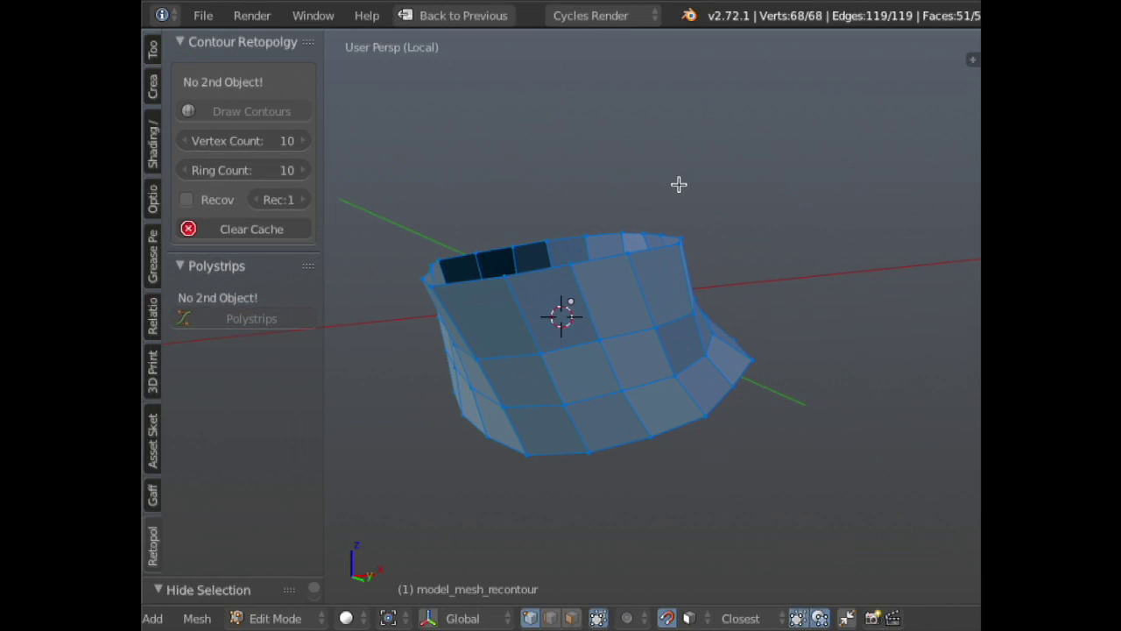
middle_drag(866, 301, 967, 321)
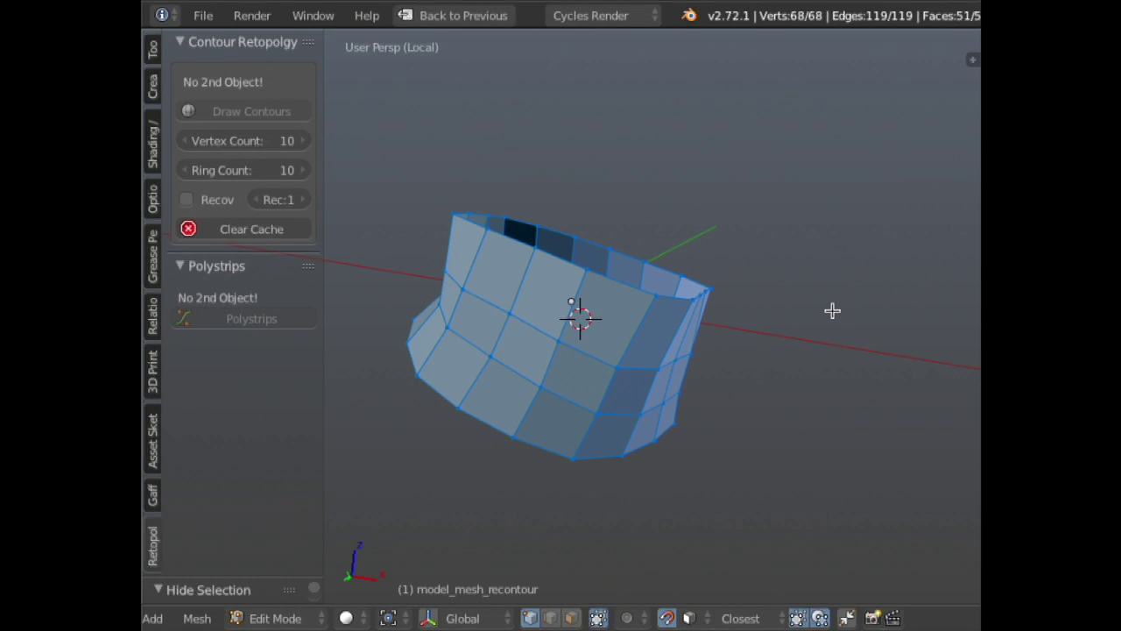
key(KP_Divide)
key(Tab)
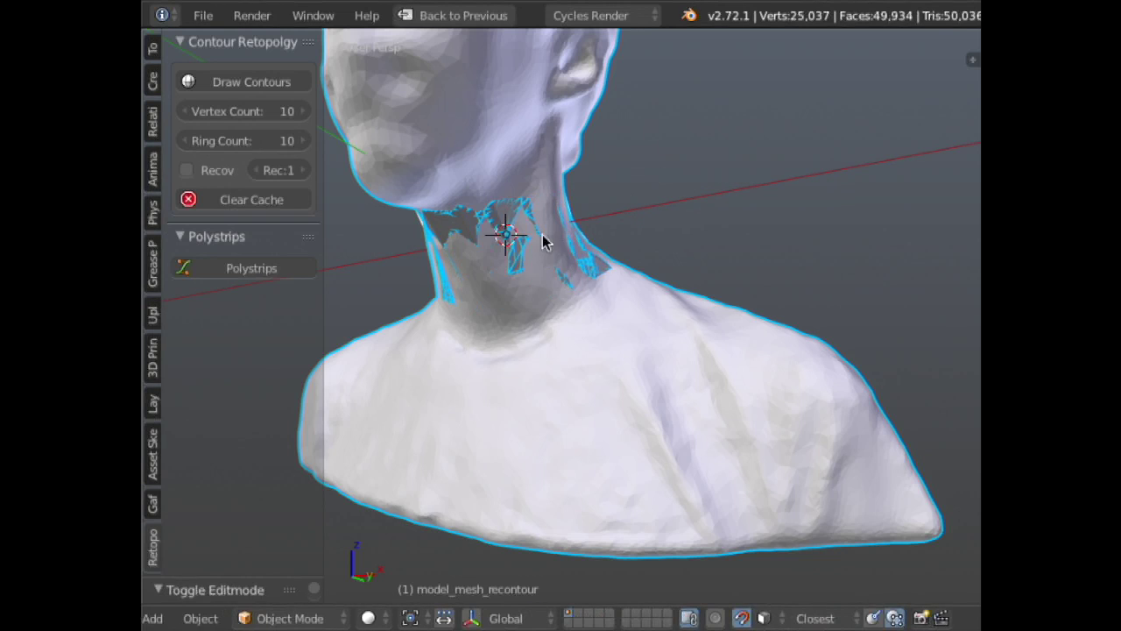
- Delete the retopology mesh around the neck
key(z)
right_click(517, 211)
key(z)
key(x)
click(524, 233)
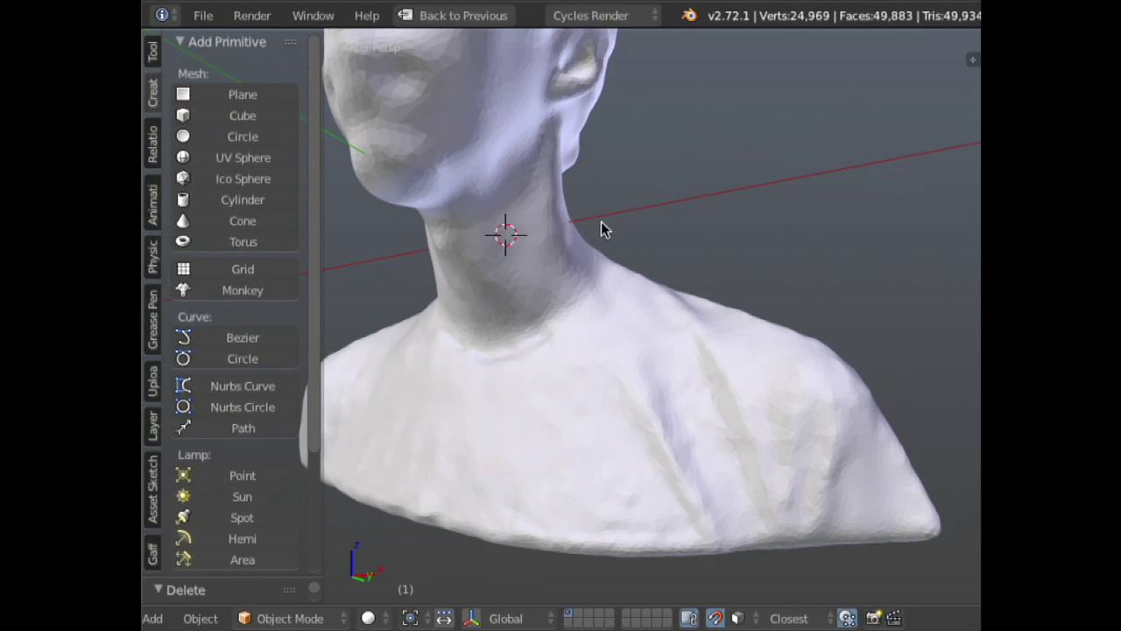
- Select the scanned bust mesh
key(KP_1)
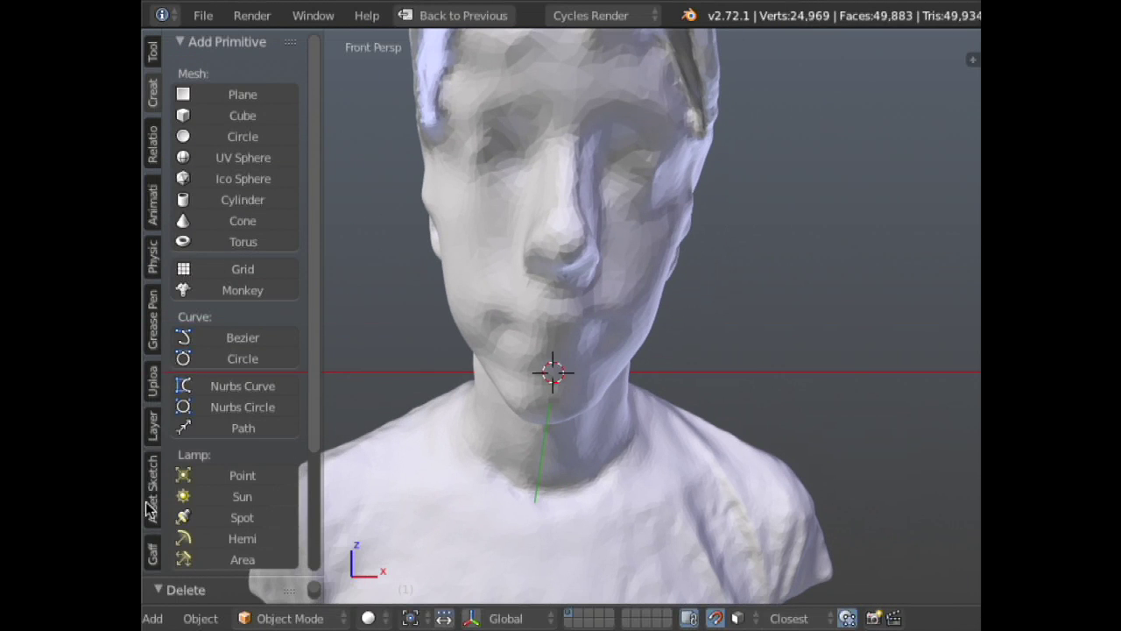
right_click(629, 263)
middle_drag(630, 274, 631, 301)
mouse_move(468, 438)
mouse_down()
mouse_move(680, 383)
mouse_move(695, 395)
mouse_up()
key(Escape)
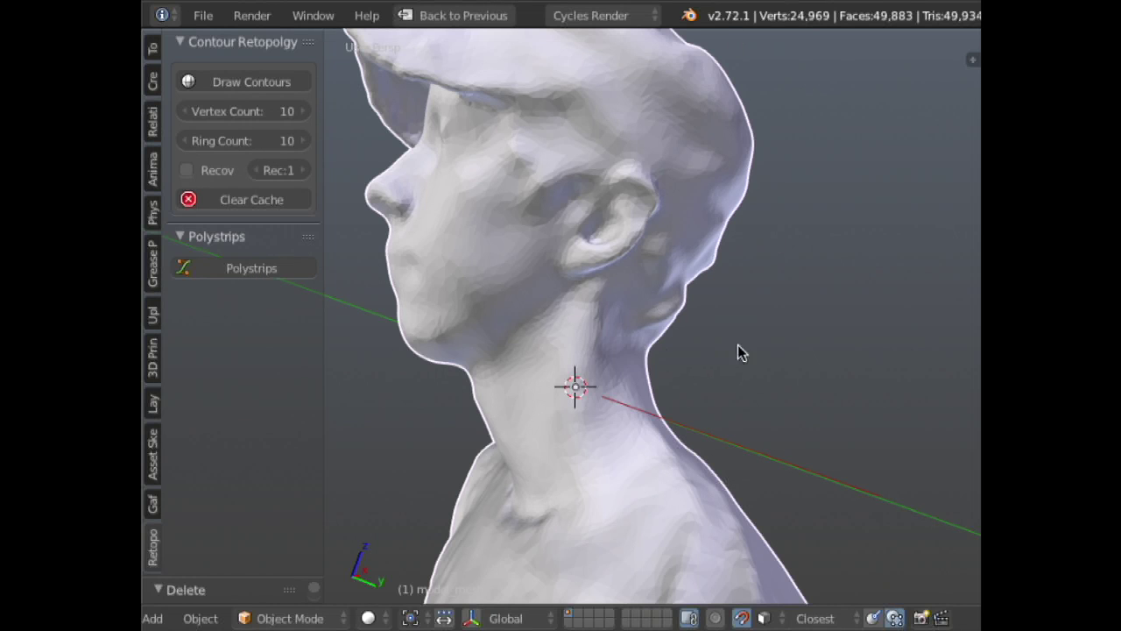
- Start Polystrips on the bust and adjust the brush to a small size
middle_drag(710, 355, 505, 270)
click(295, 272)
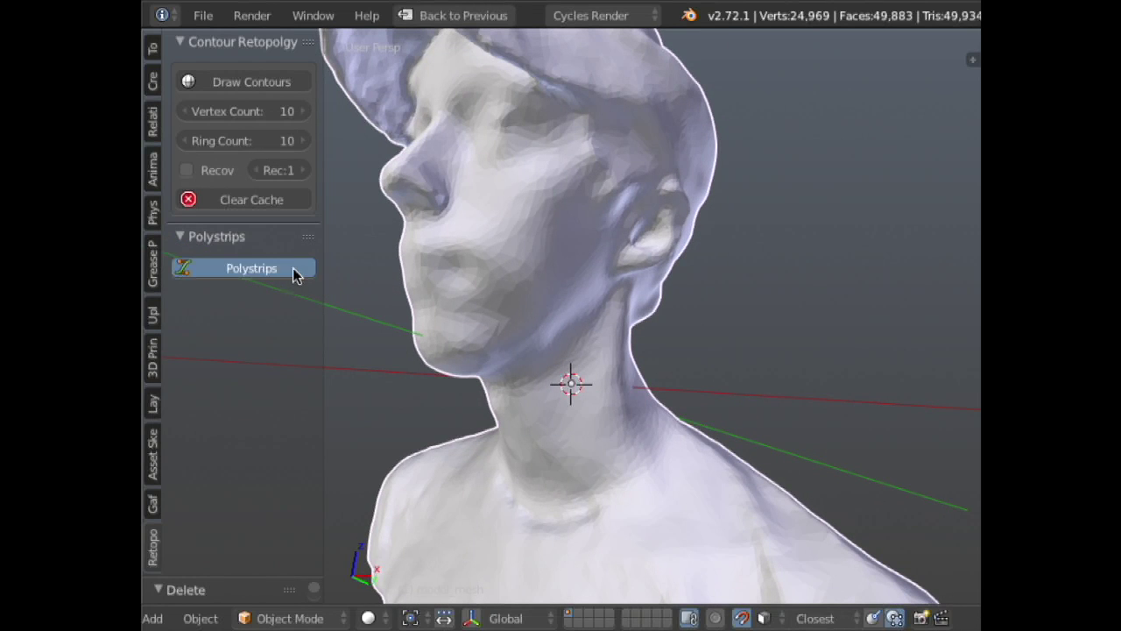
middle_drag(571, 280, 660, 256)
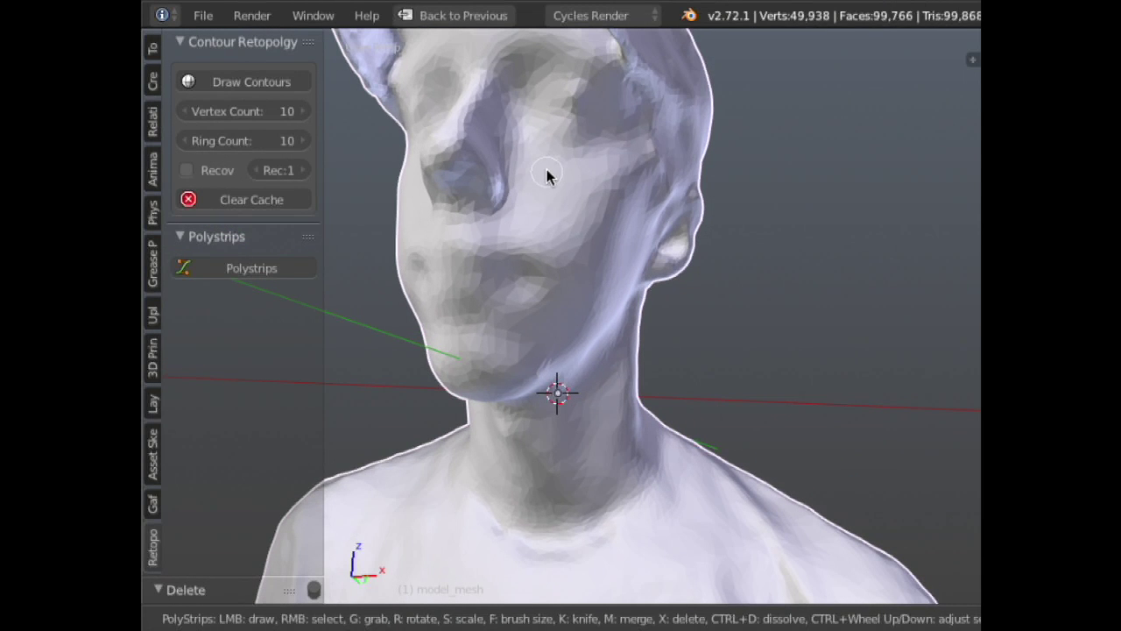
key(f)
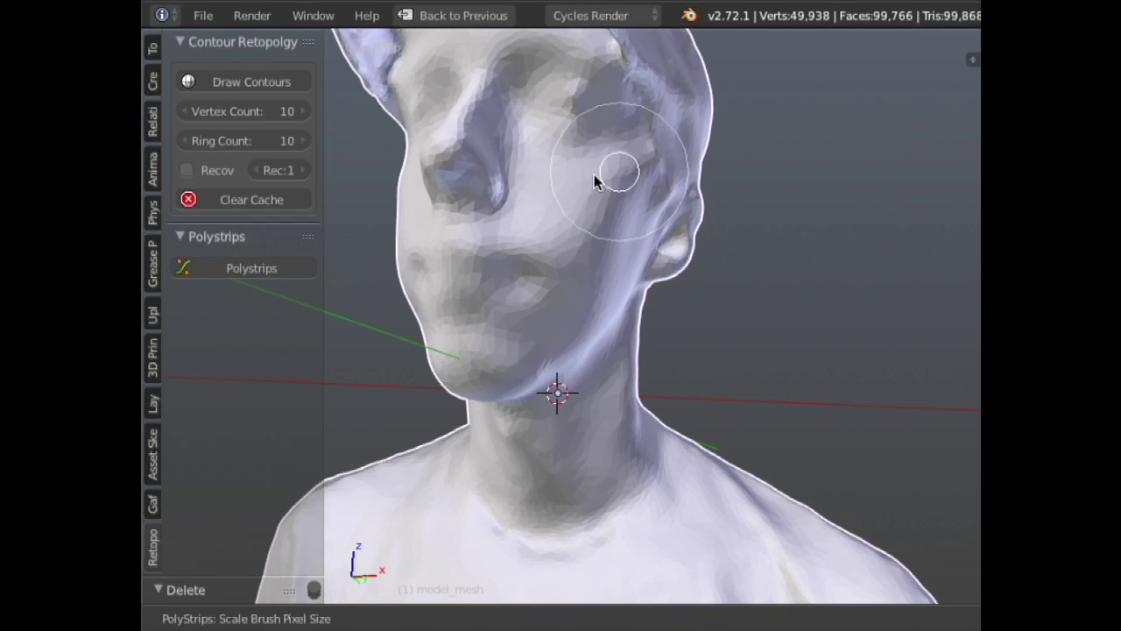
click(568, 175)
mouse_move(564, 173)
middle_down()
mouse_move(558, 246)
mouse_move(587, 295)
mouse_move(605, 220)
middle_up()
key(f)
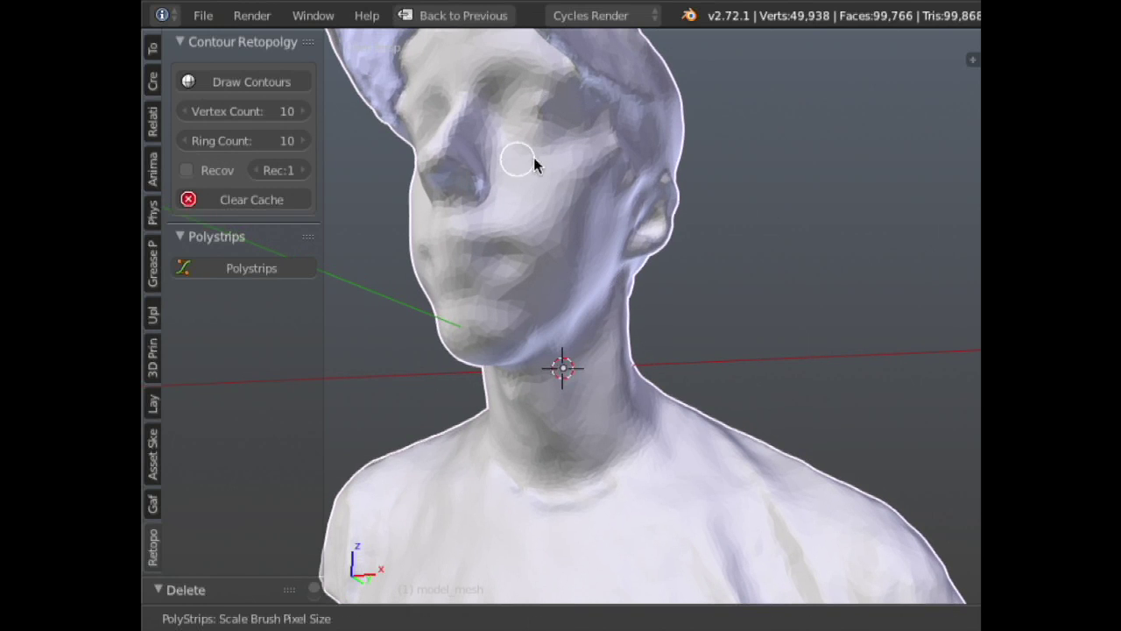
click(521, 164)
- Sketch a narrow polystrip from the side of the nose around the mouth corner to the chin
drag(489, 131, 501, 148)
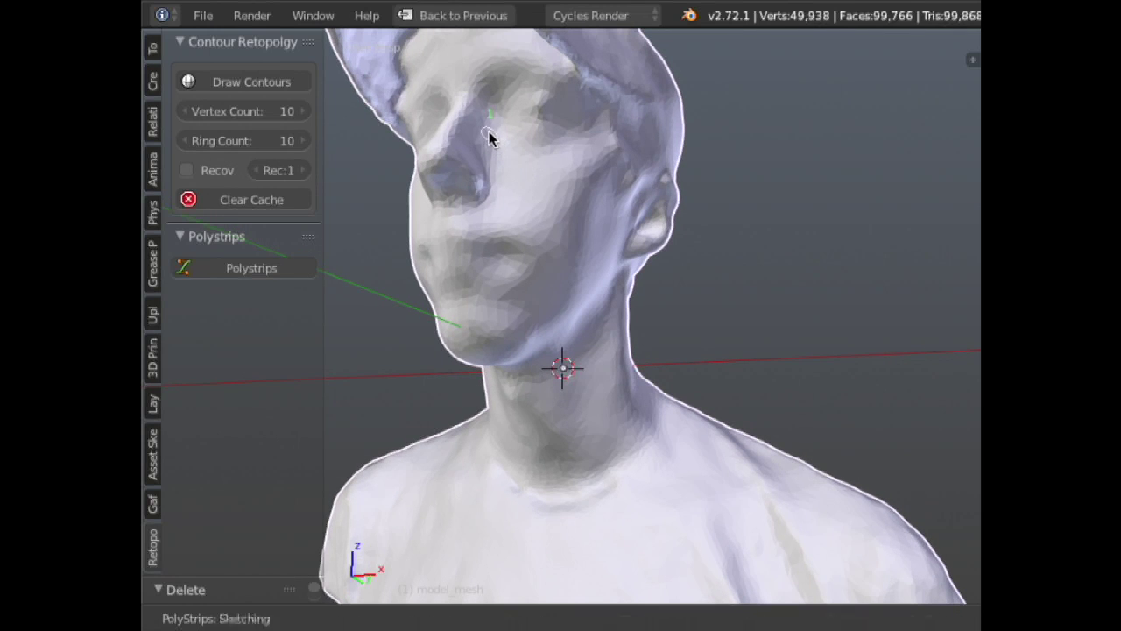
mouse_move(563, 227)
mouse_down()
mouse_move(533, 275)
mouse_move(489, 296)
mouse_up()
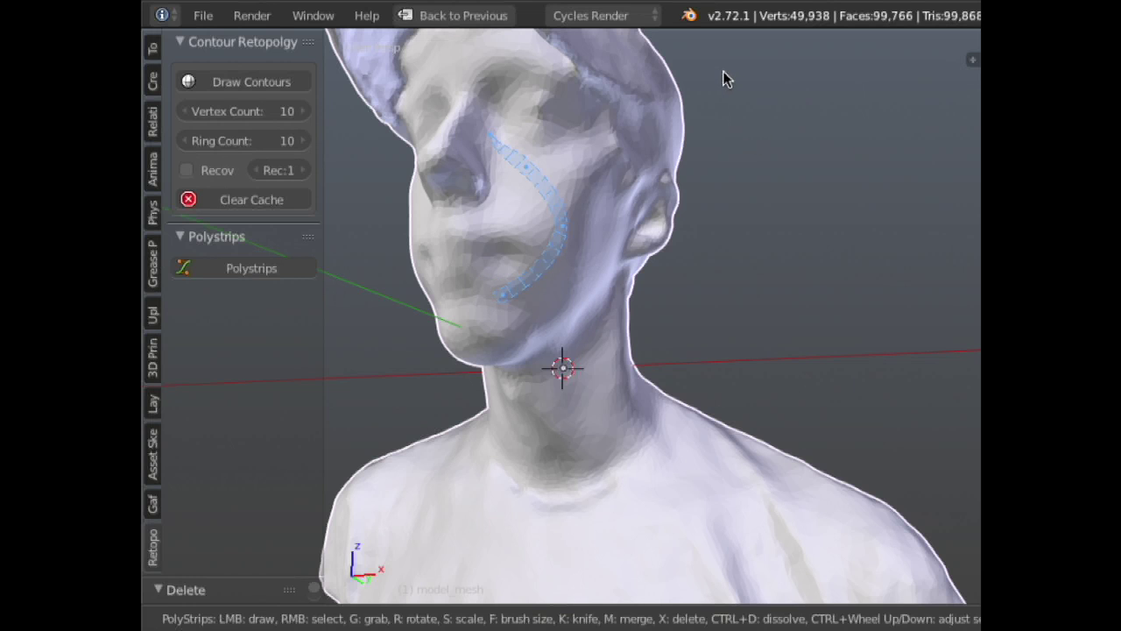
scroll(585, 255, down, 5)
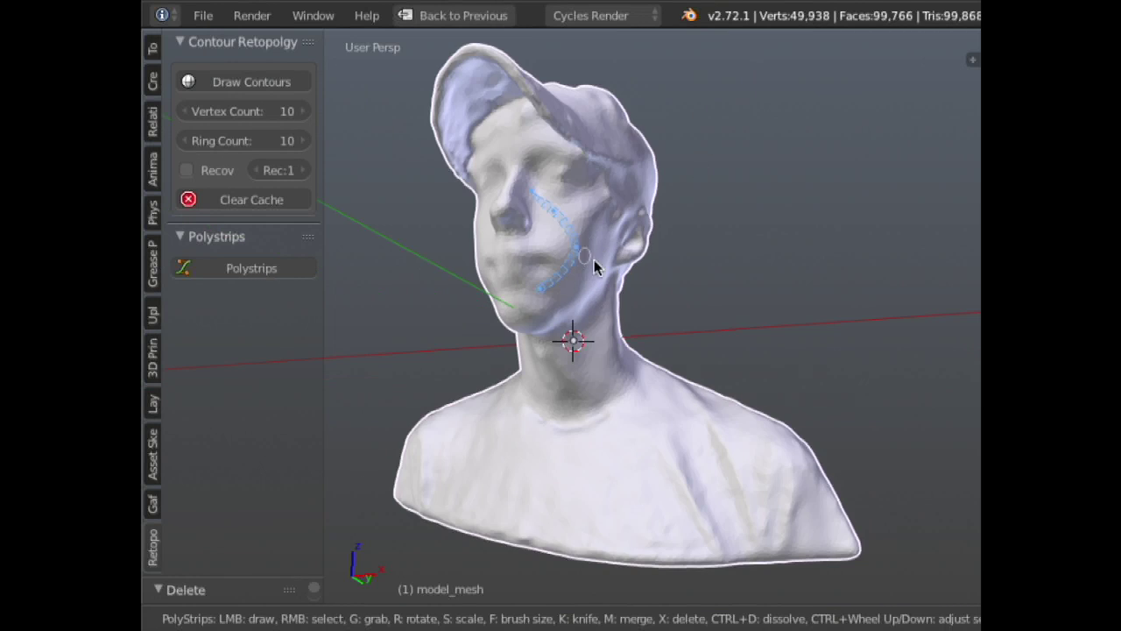
- Delete all segments of the narrow polystrip on the cheek
scroll(547, 238, up, 7)
middle_drag(547, 239, 591, 230)
right_click(584, 226)
key(x)
right_click(533, 182)
key(x)
right_click(602, 302)
key(x)
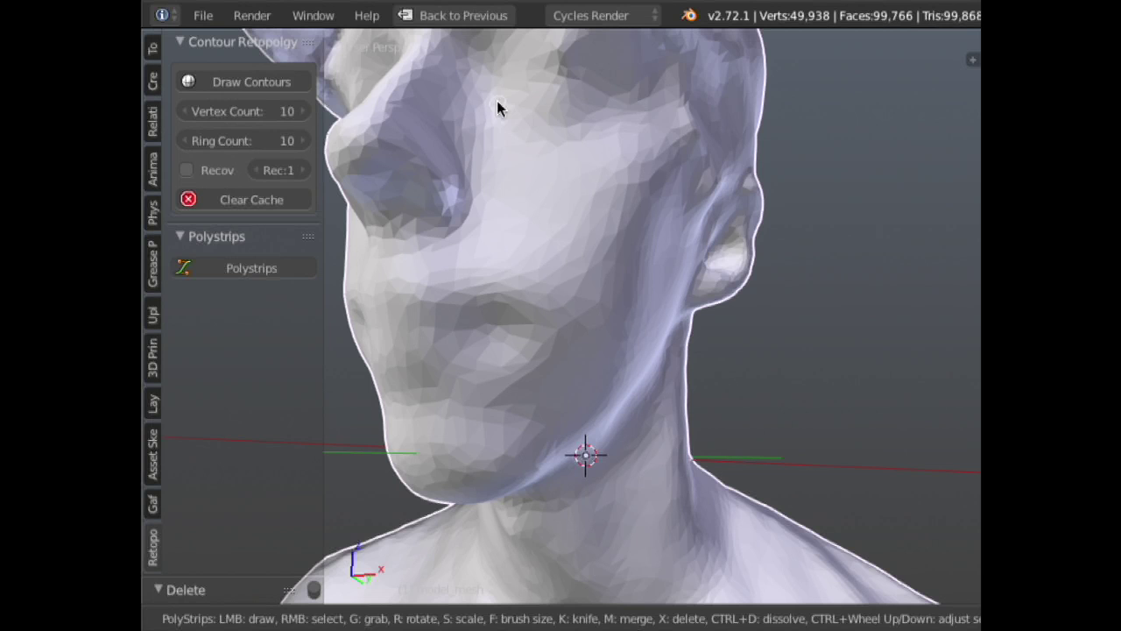
- Enlarge the brush and sketch a wide polystrip from beside the nose across the cheek, curling below the ear onto the neck
key(f)
click(502, 155)
mouse_move(476, 102)
mouse_down()
mouse_move(485, 143)
mouse_move(587, 221)
mouse_move(698, 350)
mouse_move(628, 459)
mouse_move(627, 375)
mouse_move(708, 316)
mouse_up()
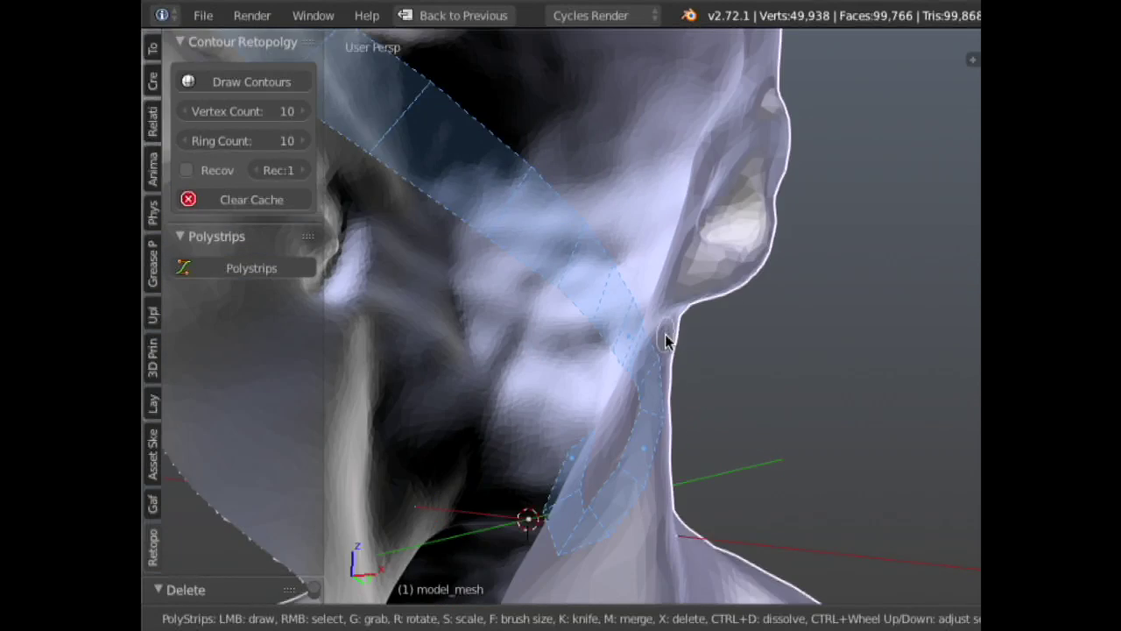
scroll(674, 347, down, 5)
middle_drag(681, 351, 630, 342)
scroll(631, 342, down, 4)
scroll(602, 328, up, 5)
scroll(603, 326, up, 6)
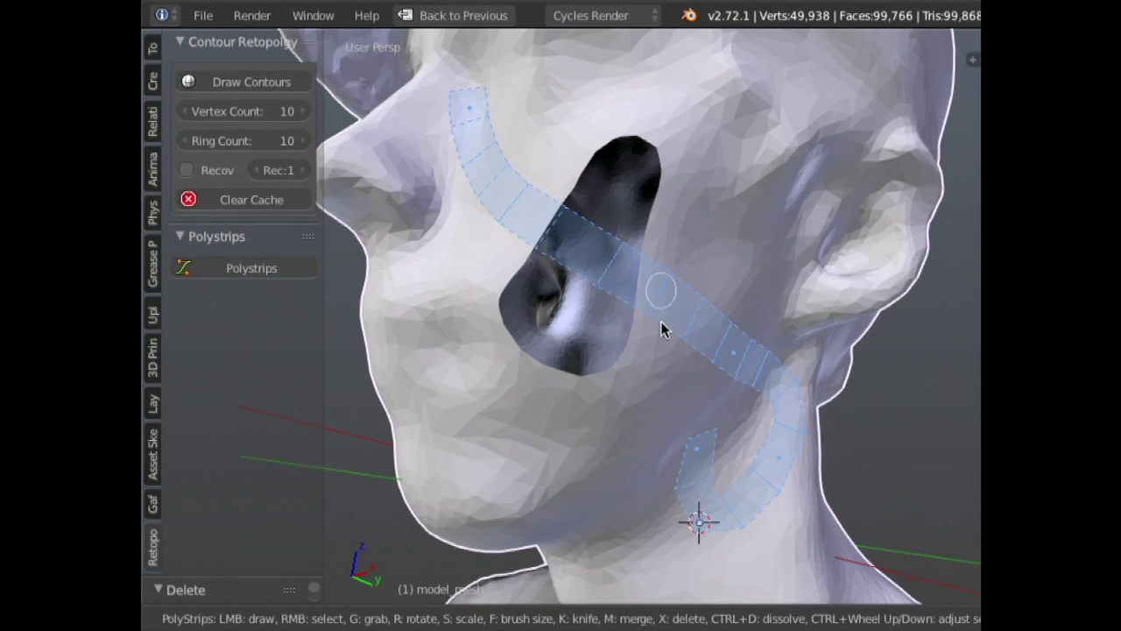
- Sketch a second polystrip from beside the eye to the chin across the first, and reposition the junction where they cross
scroll(663, 325, down, 4)
ctrl+scroll(649, 303, up, 2)
mouse_move(646, 293)
mouse_down()
mouse_move(718, 165)
mouse_move(623, 321)
mouse_move(666, 314)
mouse_move(555, 459)
mouse_move(563, 301)
mouse_move(637, 287)
mouse_up()
right_click(637, 286)
key(g)
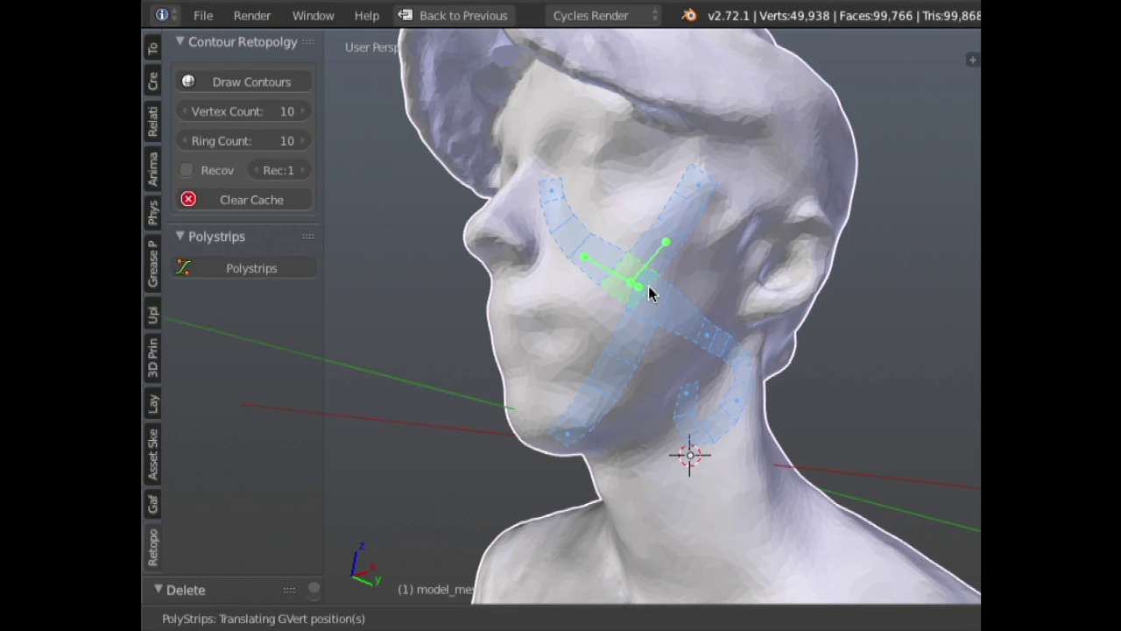
click(633, 289)
- Delete the lower junction of the crossing polystrips together with its connected strips
right_click(640, 304)
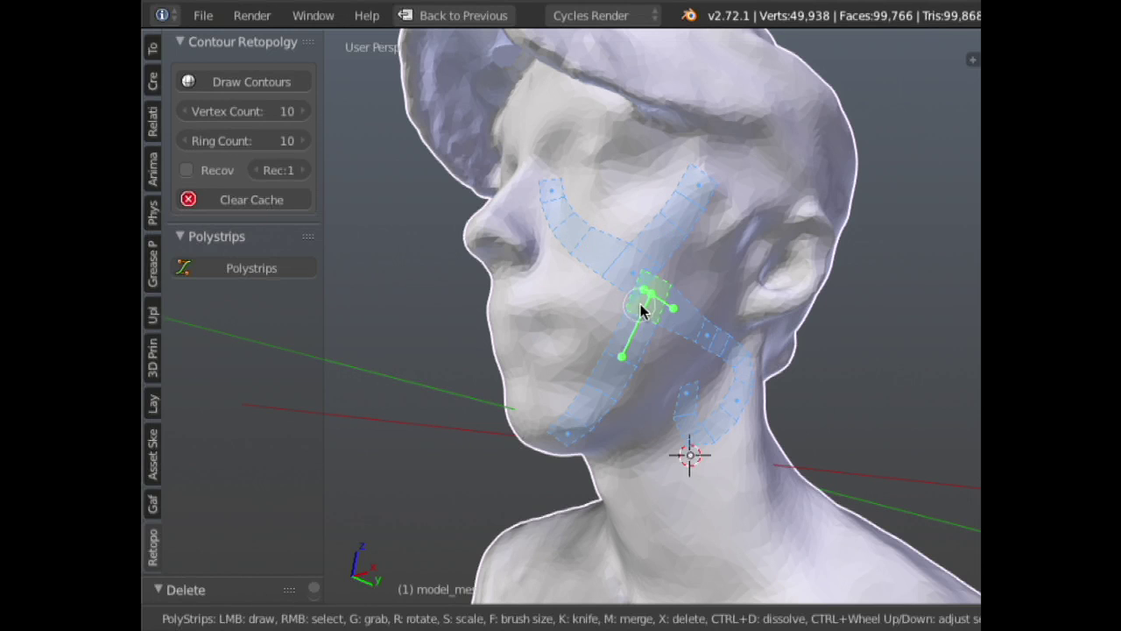
key(g)
key(Escape)
key(x)
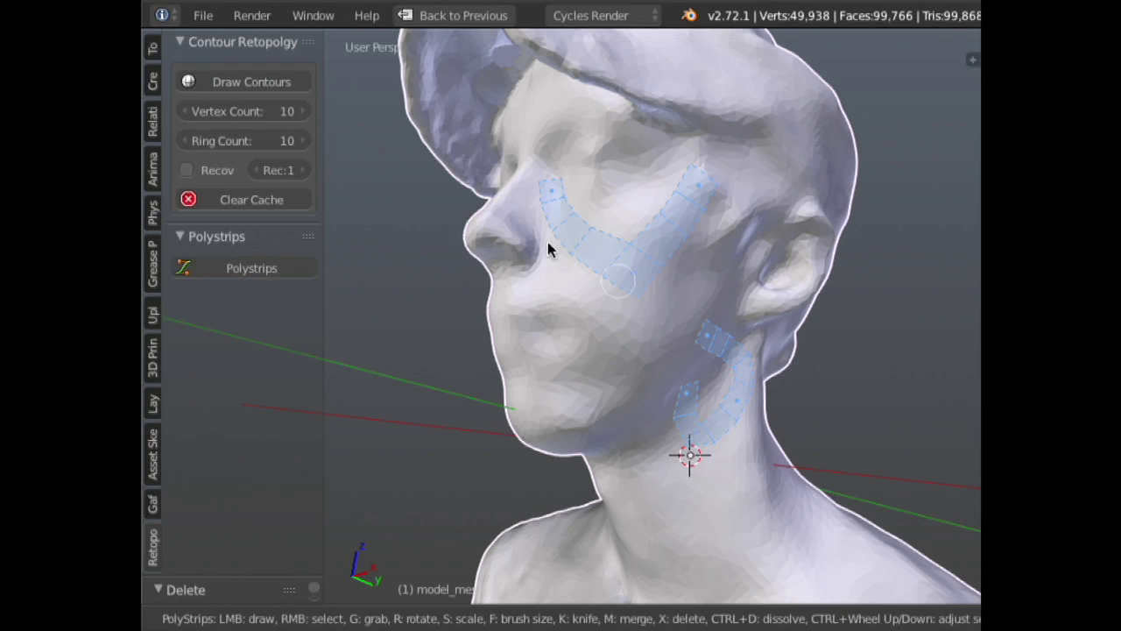
- Sketch two polystrips from the remaining cheek junction, one down to the chin and one to the strip below the ear
drag(642, 278, 564, 419)
drag(629, 263, 710, 347)
scroll(690, 377, down, 8)
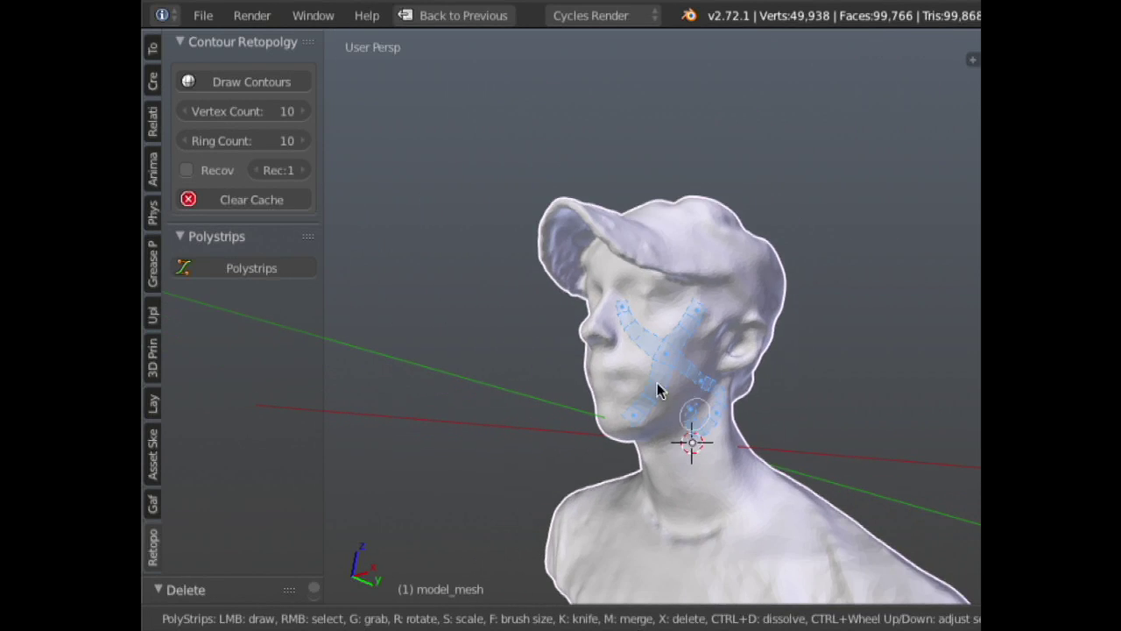
scroll(690, 390, up, 3)
scroll(691, 393, down, 4)
scroll(691, 390, up, 5)
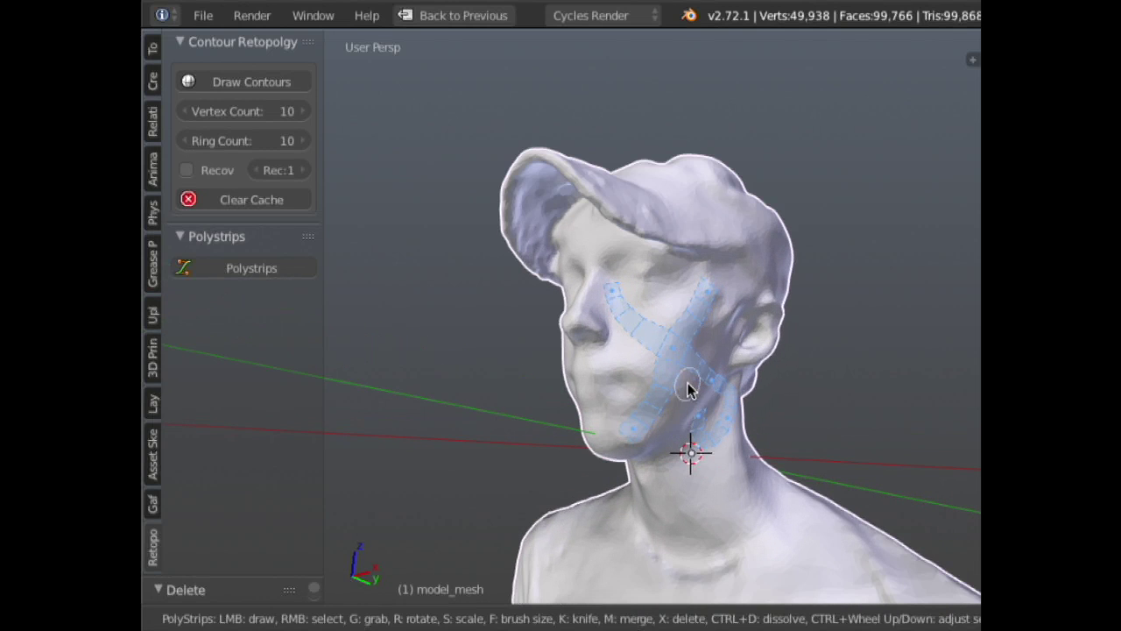
- Discard all sketched polystrips and restart Polystrips on the clean bust
key(Escape)
click(233, 265)
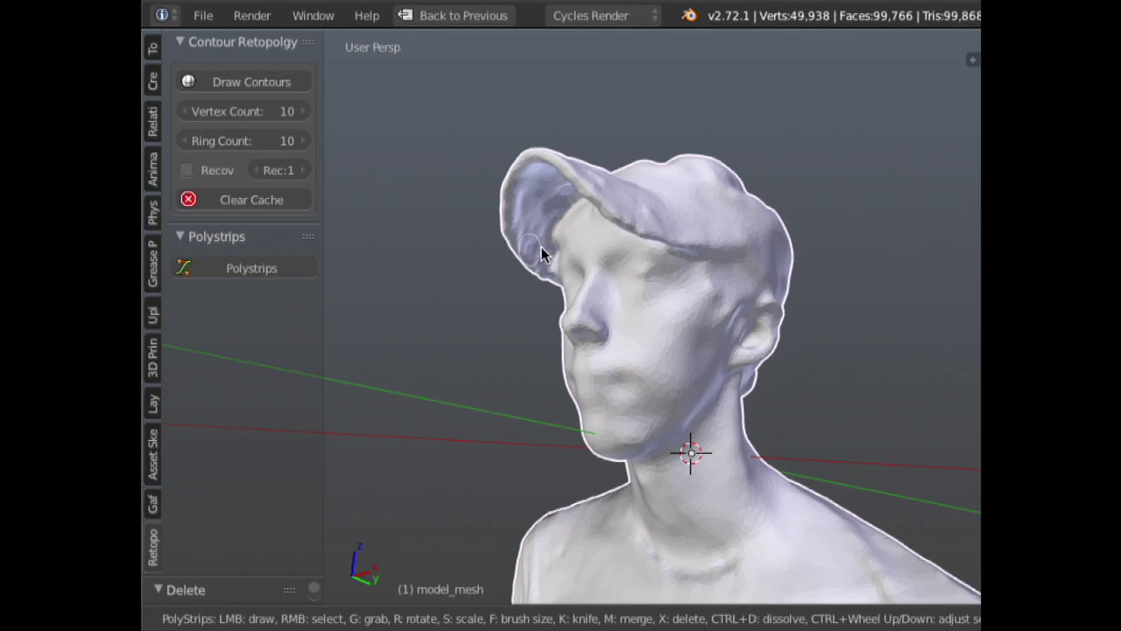
- Sketch one polystrip along the brow to the outer eye corner and a second under the eye to the side of the nose
scroll(711, 276, down, 2)
scroll(712, 276, up, 3)
middle_drag(609, 282, 576, 267)
middle_drag(620, 302, 604, 263)
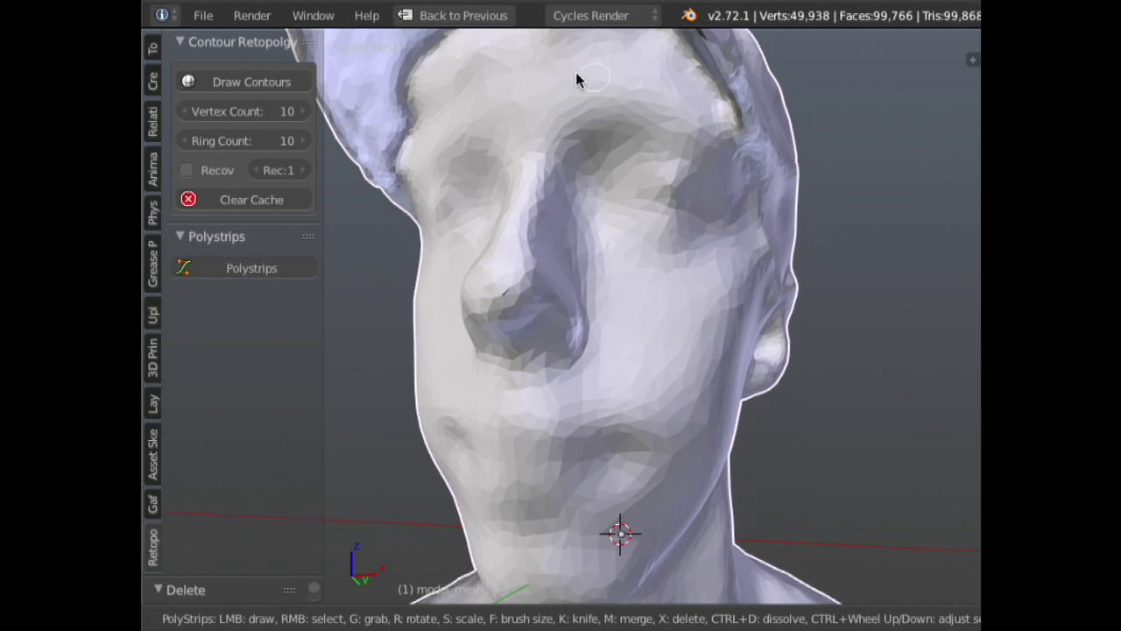
mouse_move(559, 120)
mouse_down()
mouse_move(692, 134)
mouse_move(748, 173)
mouse_move(759, 256)
mouse_move(719, 285)
mouse_move(666, 292)
mouse_up()
mouse_move(594, 263)
mouse_down()
mouse_move(533, 220)
mouse_move(533, 243)
mouse_move(512, 237)
mouse_up()
- Reduce the segment count of the strip under the eye and pull its outer curve handle down the cheek
right_click(614, 254)
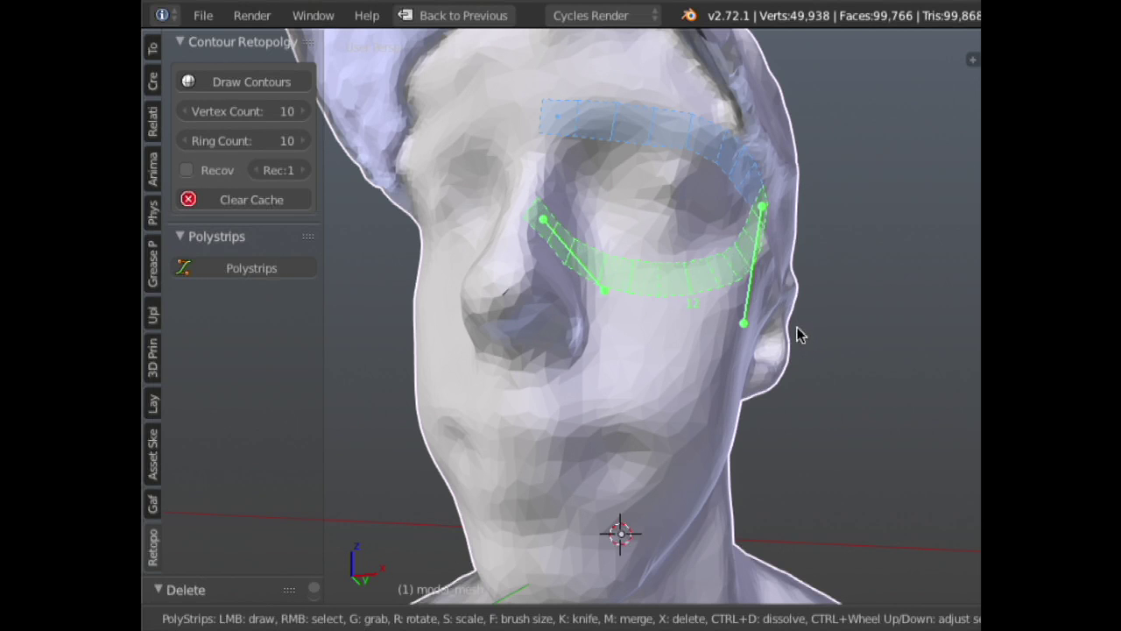
ctrl+scroll(793, 331, down, 2)
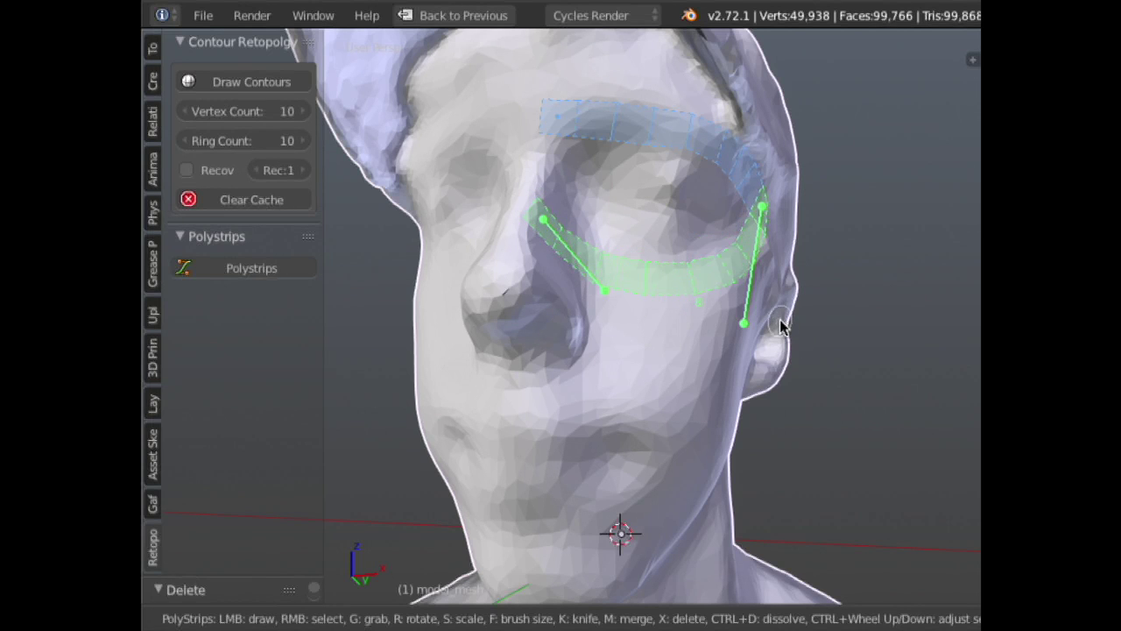
right_click(742, 328)
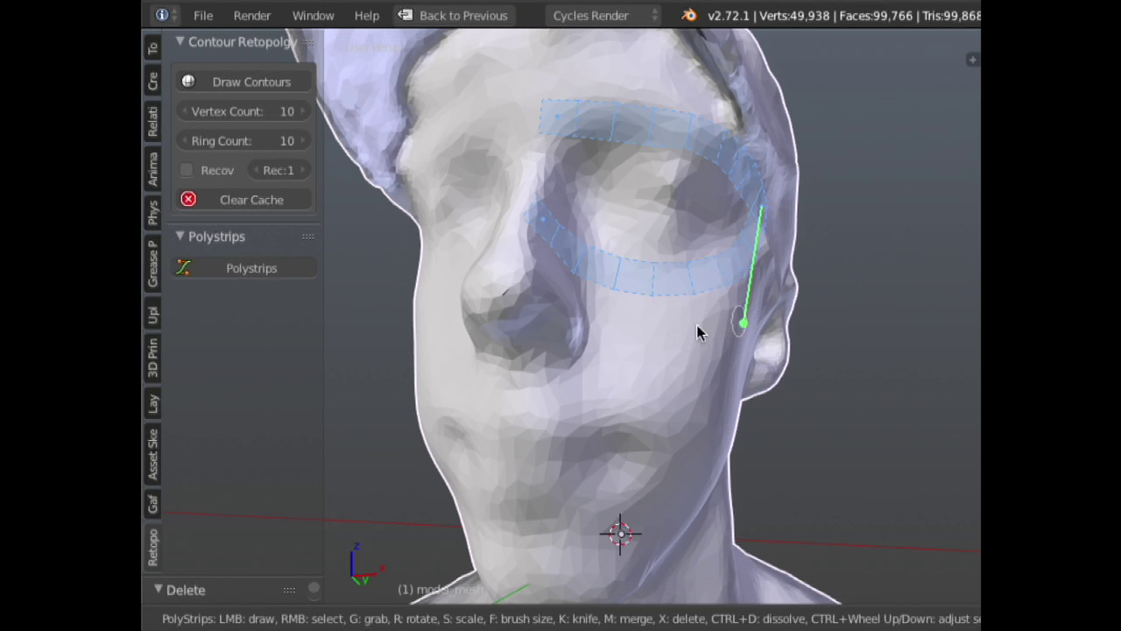
key(g)
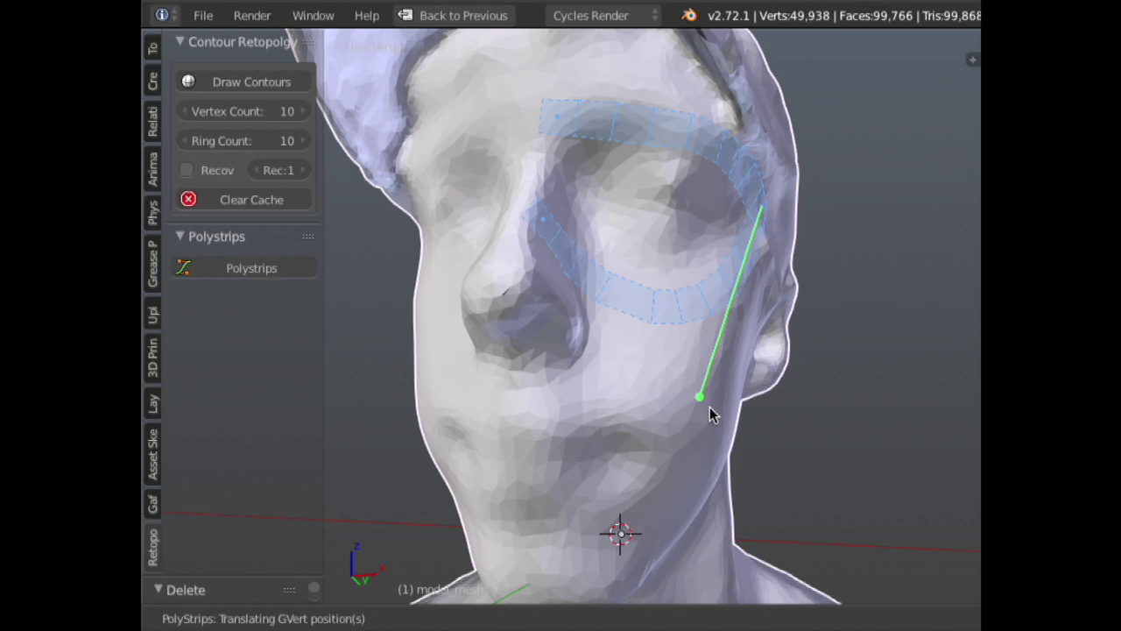
click(727, 352)
- Move the junction at the outer eye corner down and inward, and raise the brow strip's curve handle to round the loop
middle_drag(872, 286, 673, 261)
right_click(672, 259)
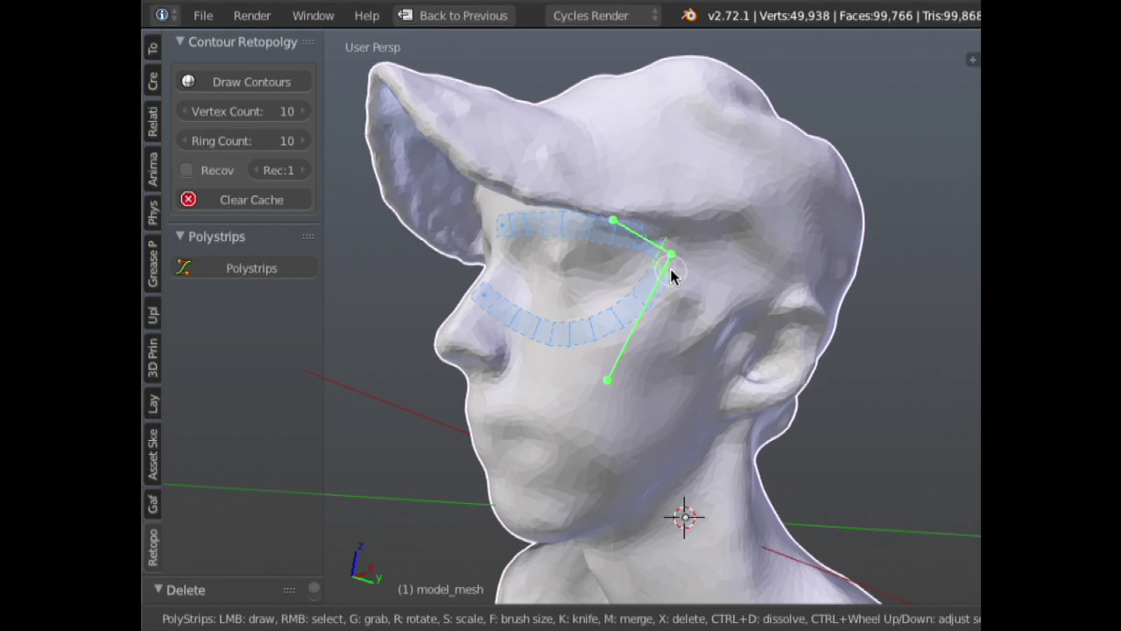
key(g)
click(660, 317)
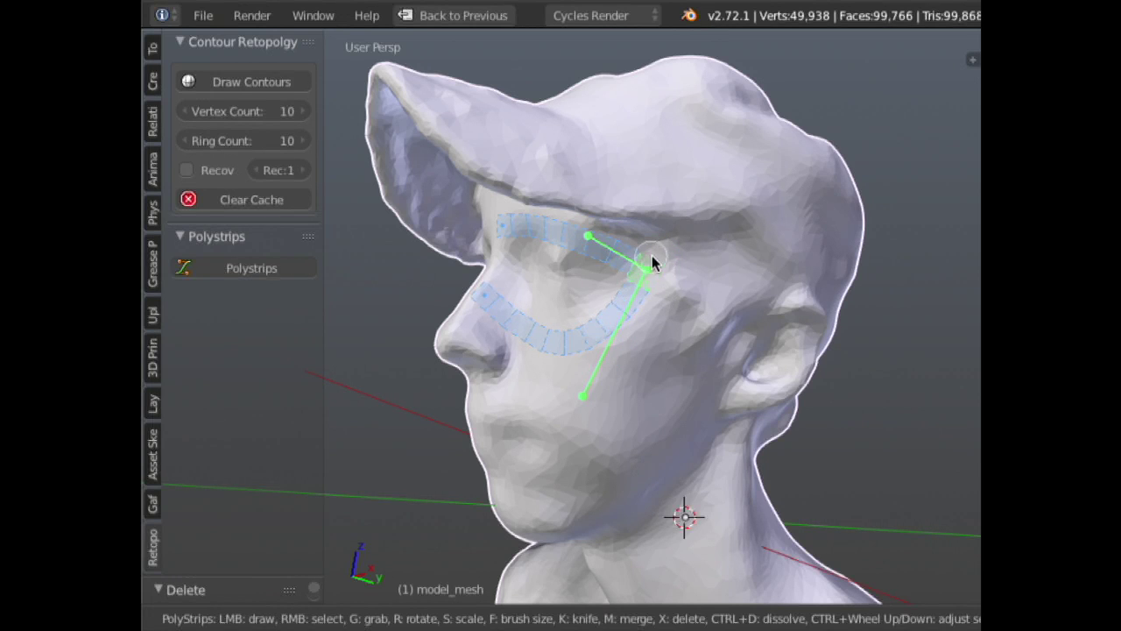
key(g)
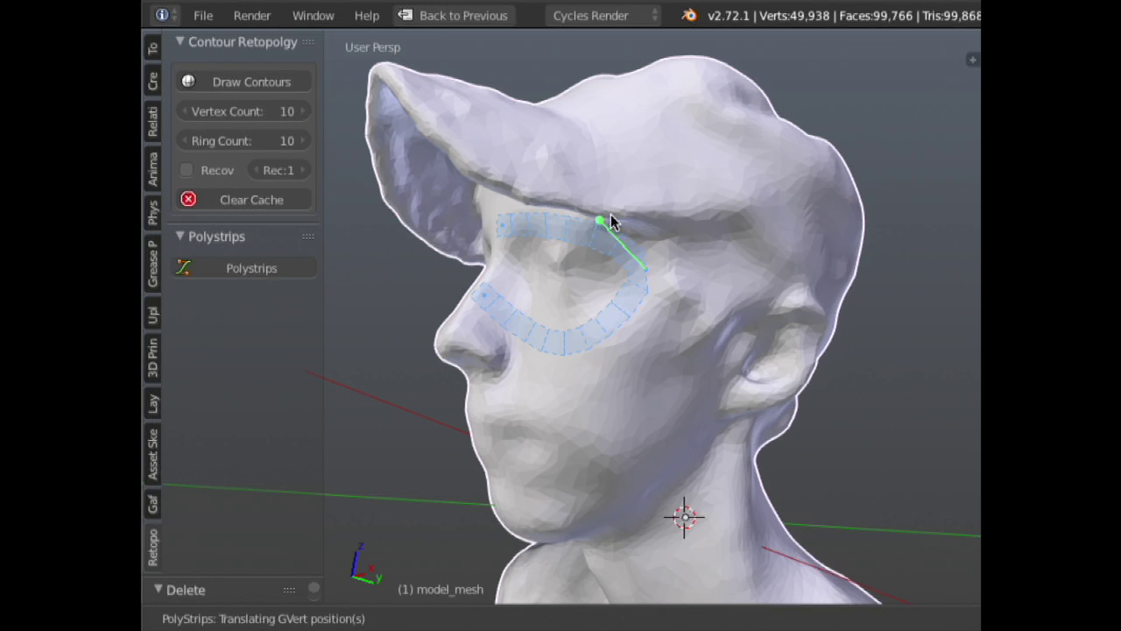
click(644, 205)
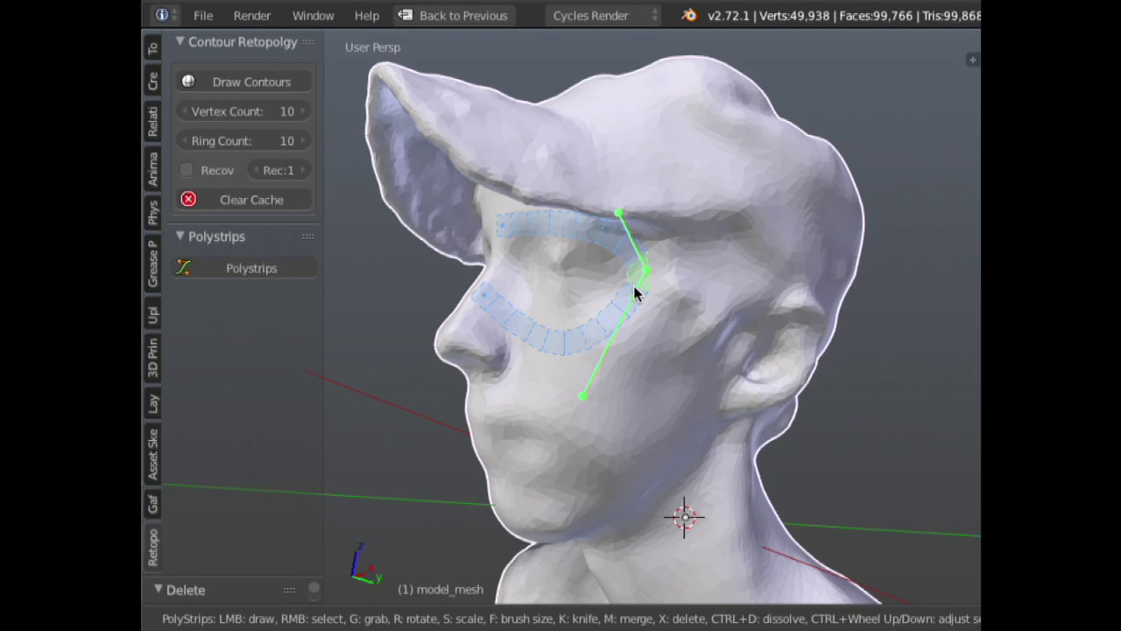
key(g)
click(631, 307)
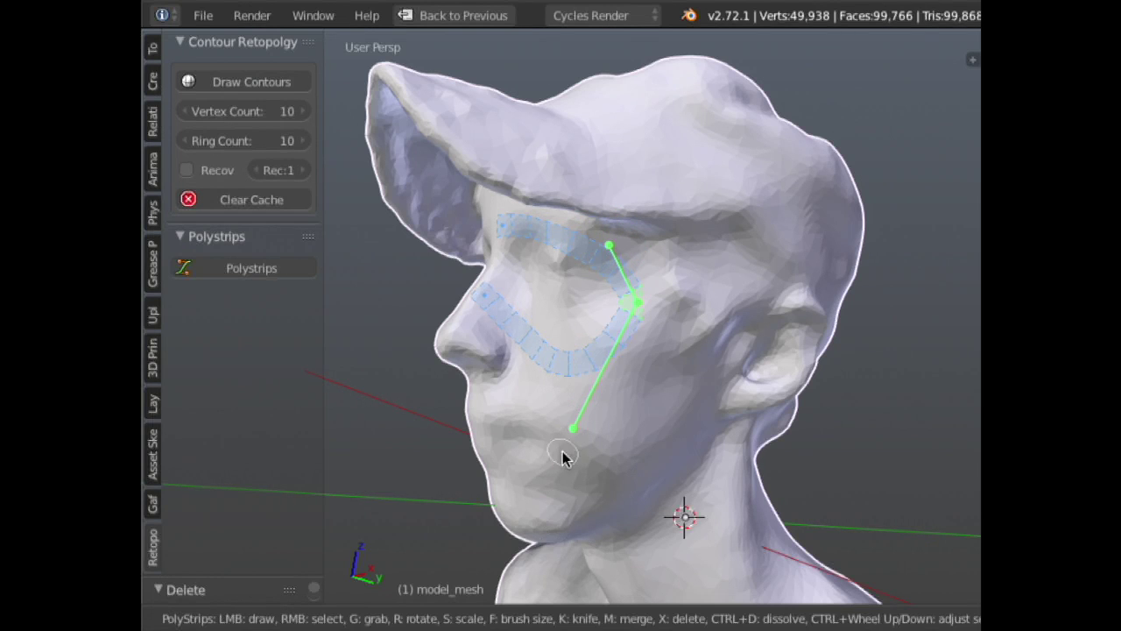
- Shorten the lower strip's curve handle at the outer eye corner by moving it up toward the junction
right_click(584, 428)
right_click(636, 303)
right_click(572, 427)
key(g)
right_click(608, 375)
key(g)
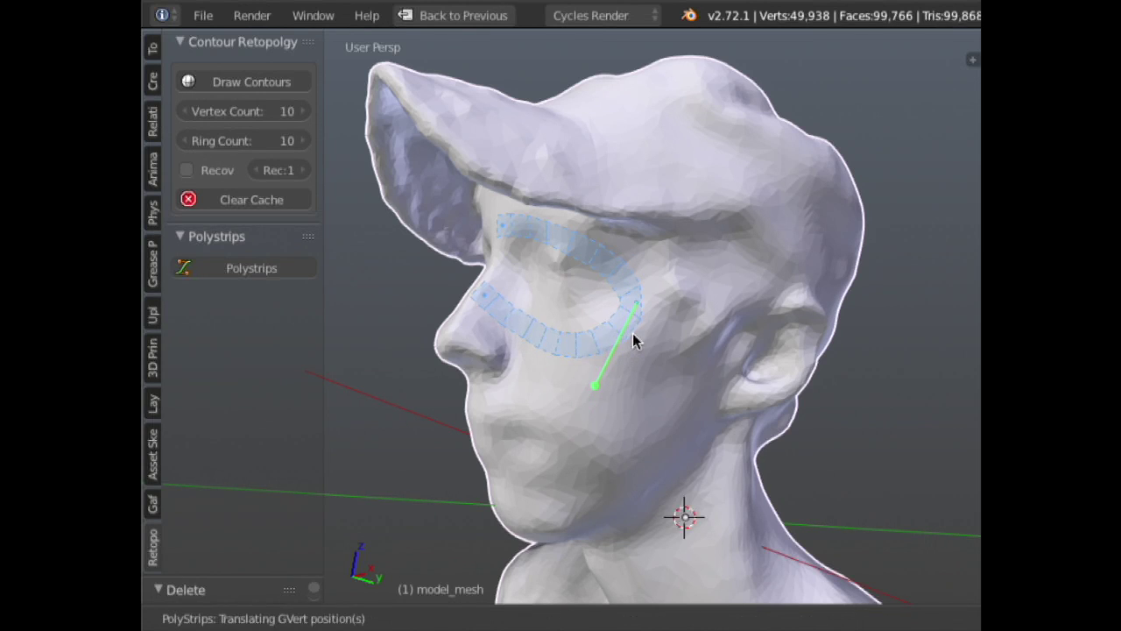
click(634, 342)
- Sketch a polystrip from the strip under the eye down the cheek to the jaw, and commit all the strips as a mesh
middle_drag(624, 345, 676, 347)
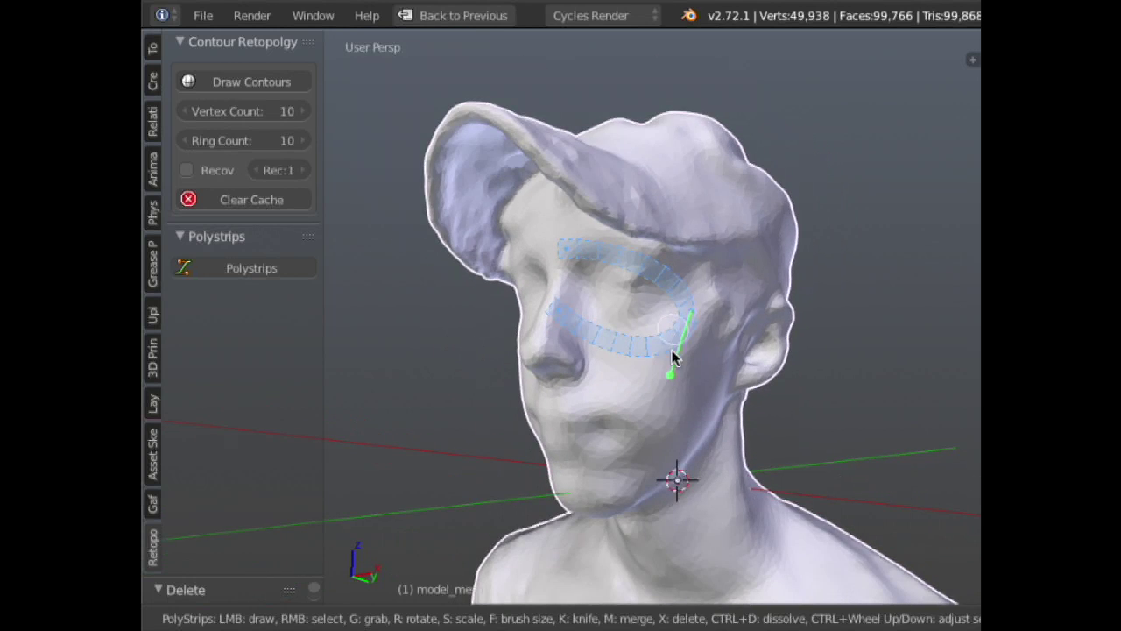
scroll(676, 347, up, 2)
scroll(721, 381, down, 3)
scroll(728, 306, up, 4)
scroll(728, 306, up, 1)
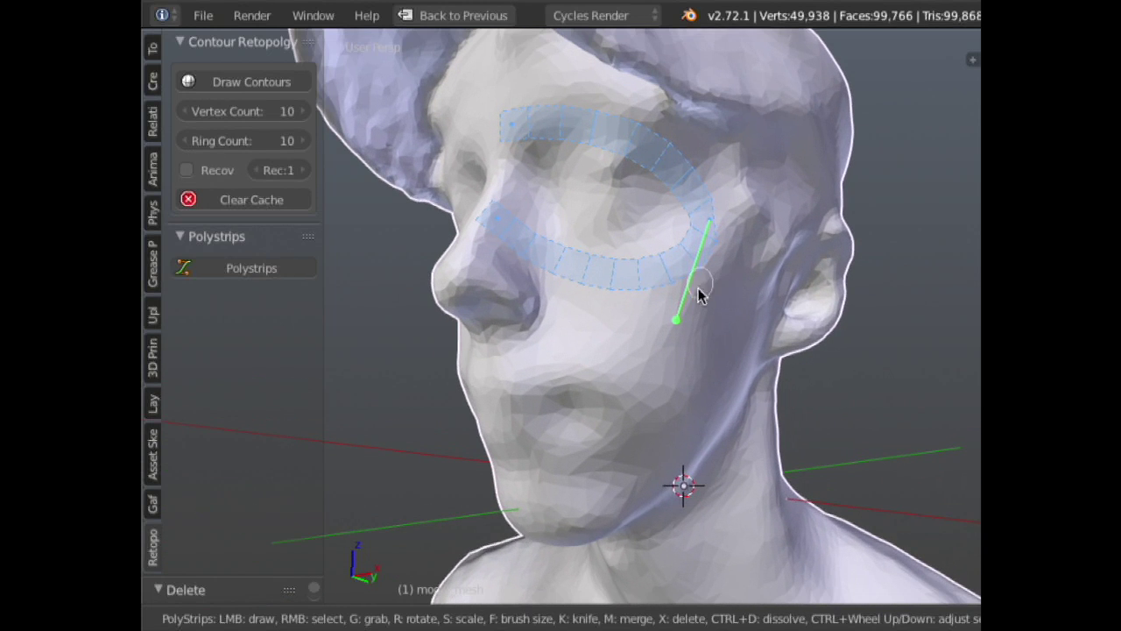
drag(632, 274, 626, 280)
drag(663, 383, 678, 457)
key(Return)
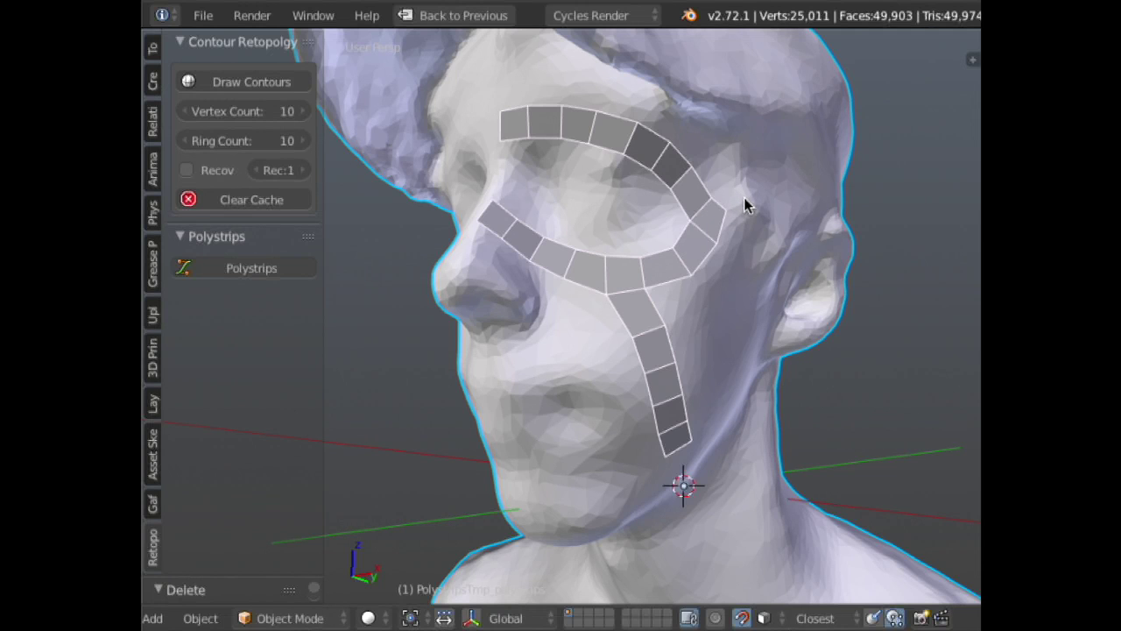
- Delete the generated eye and cheek strip mesh object
right_click(631, 271)
key(x)
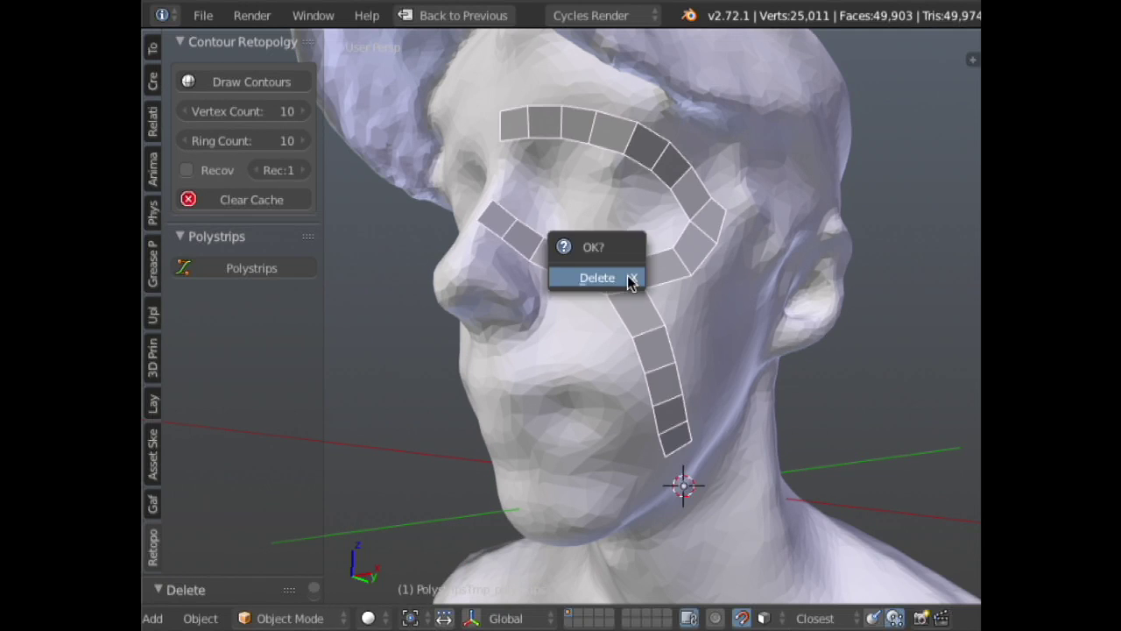
click(629, 278)
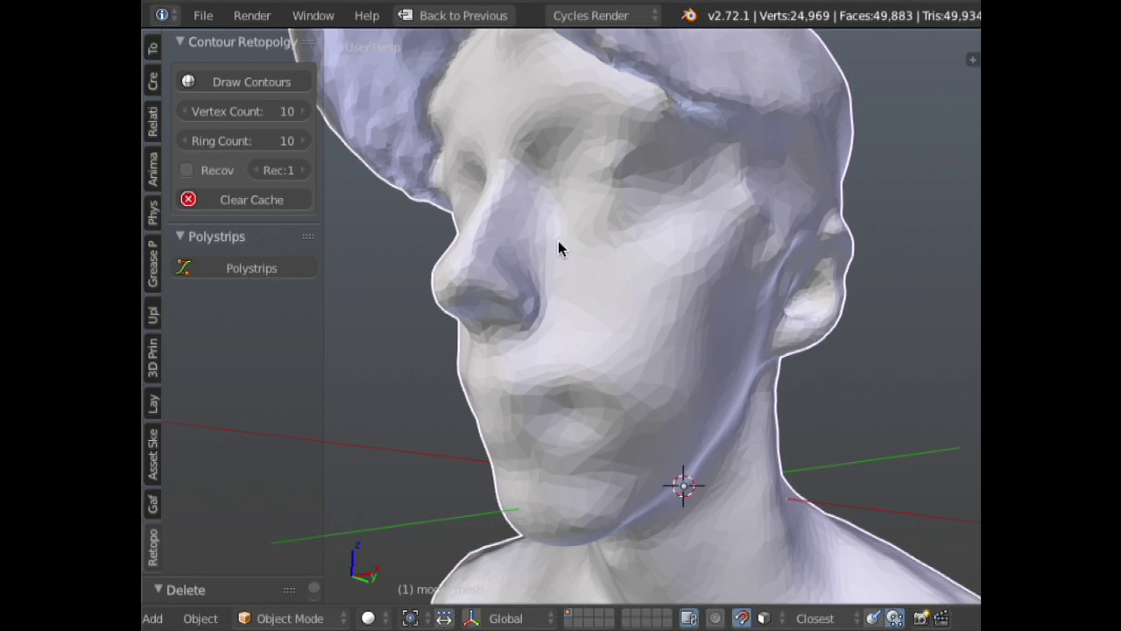
- Set the viewport's clip start distance to 0.01
middle_drag(774, 468, 657, 230)
middle_drag(689, 531, 678, 333)
middle_drag(663, 285, 751, 310)
key(n)
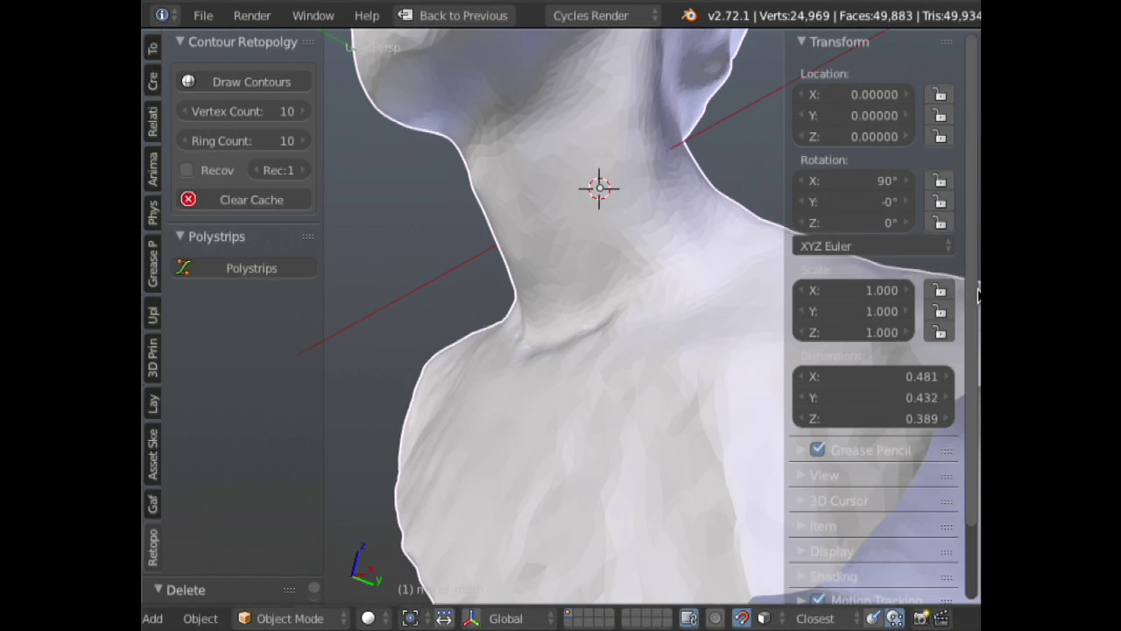
click(843, 478)
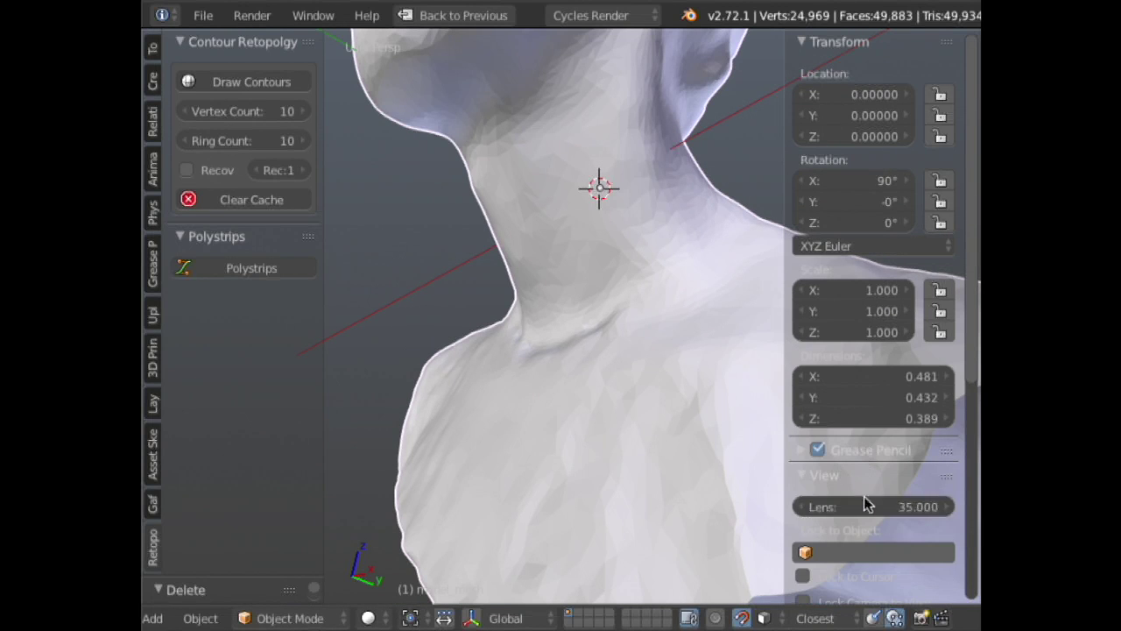
scroll(876, 513, down, 5)
click(902, 438)
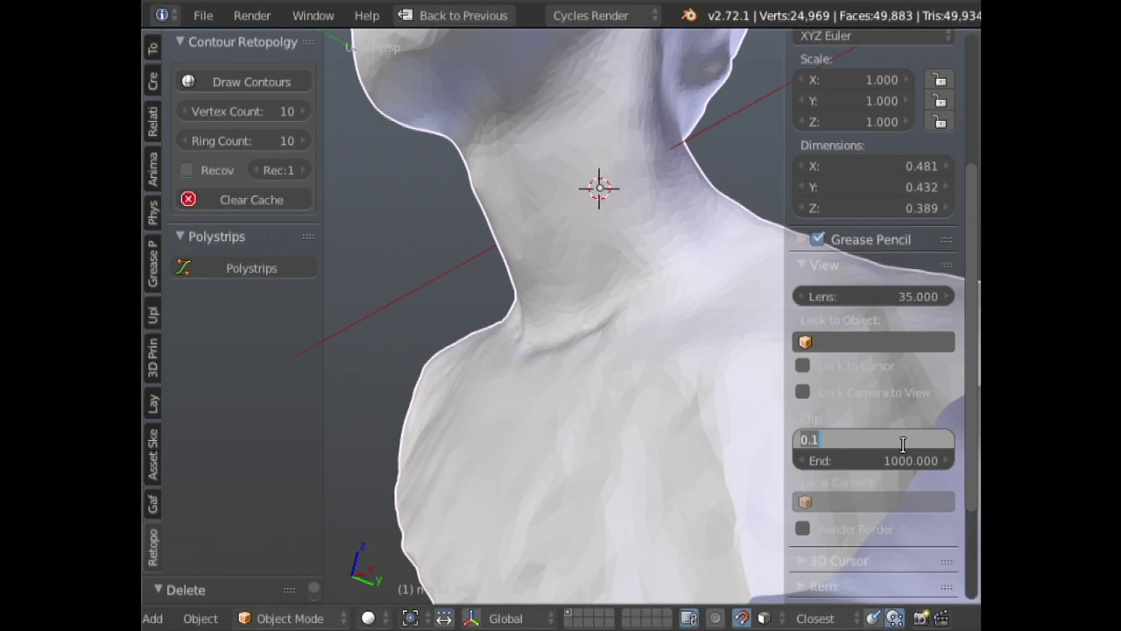
text(0.01)
key(Return)
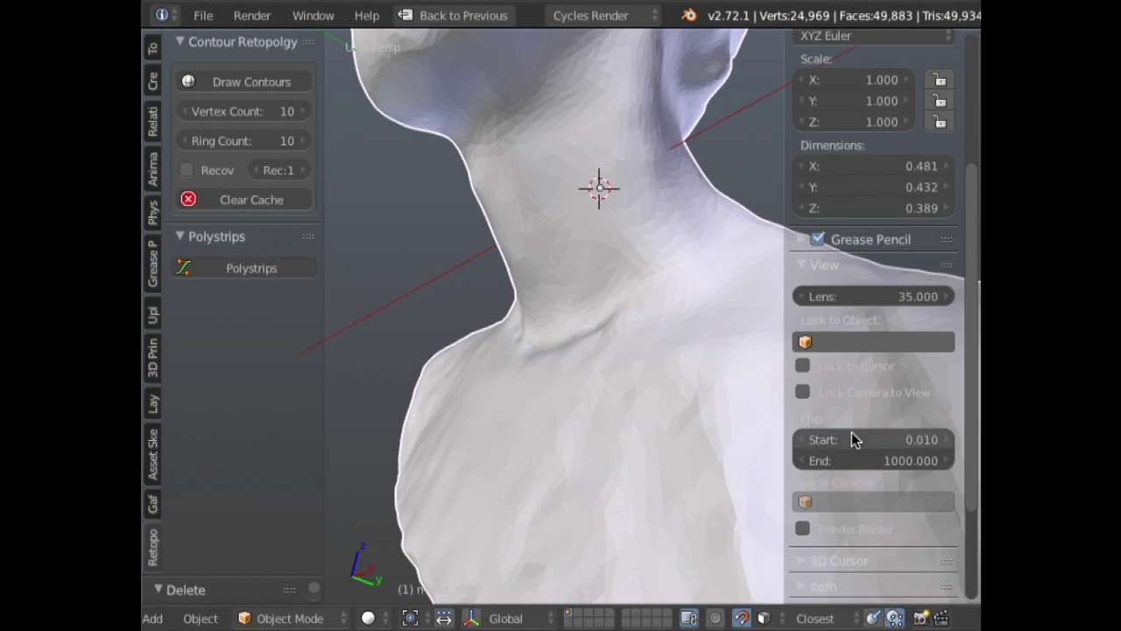
key(n)
- Restart Polystrips and sketch two separate strips, one across the upper cheek and one from below the nose across the lower cheek
middle_drag(591, 233, 678, 365)
middle_drag(394, 280, 187, 377)
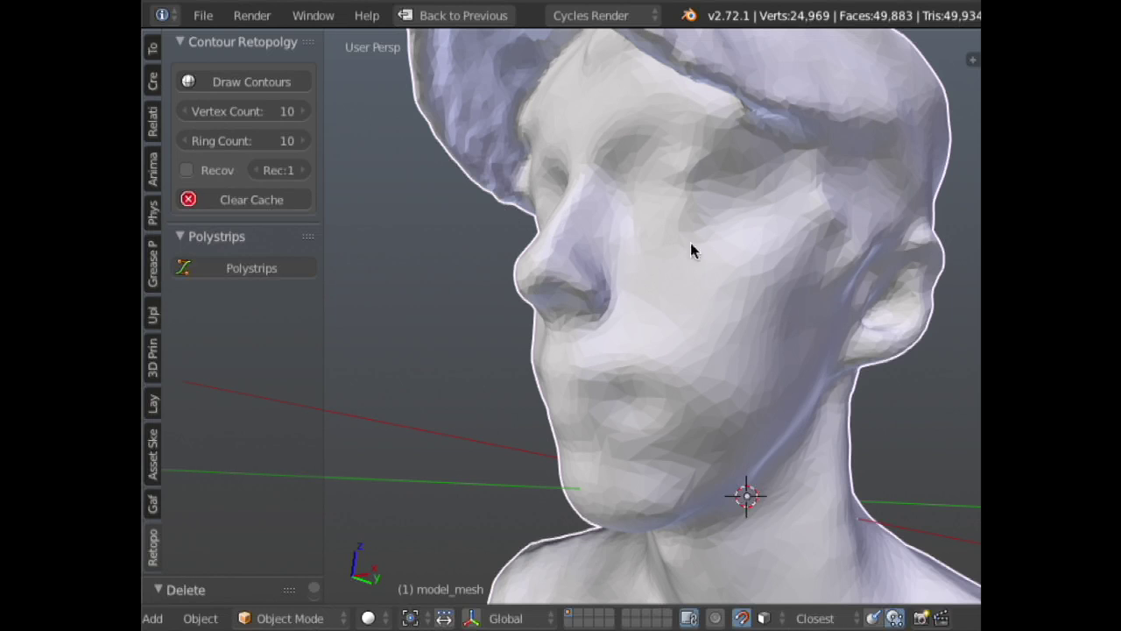
middle_drag(761, 230, 526, 246)
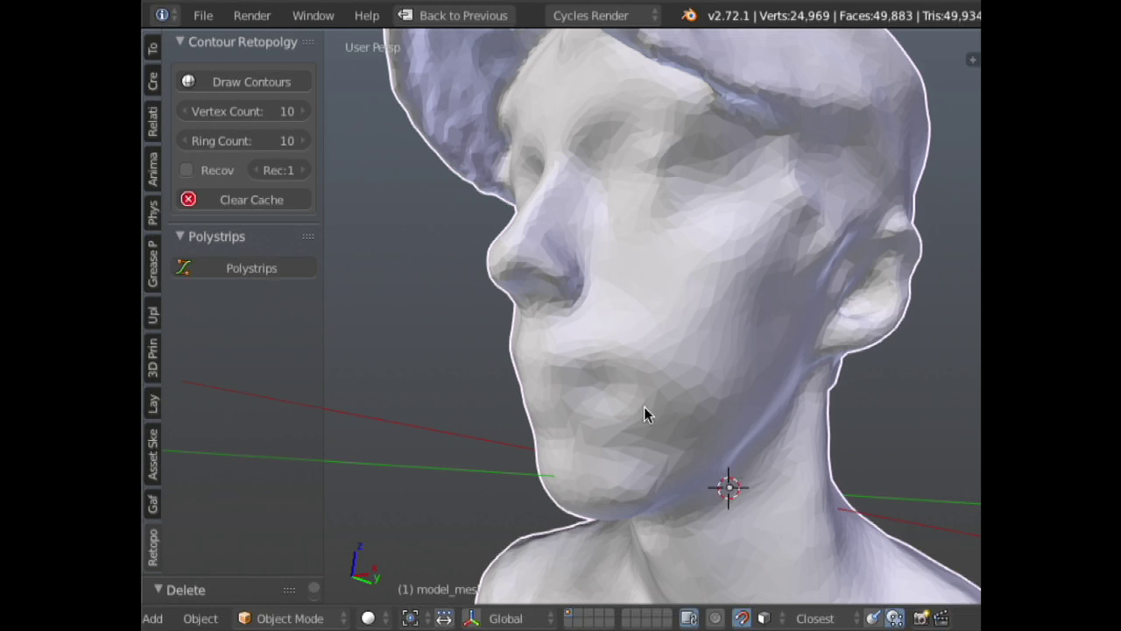
click(236, 270)
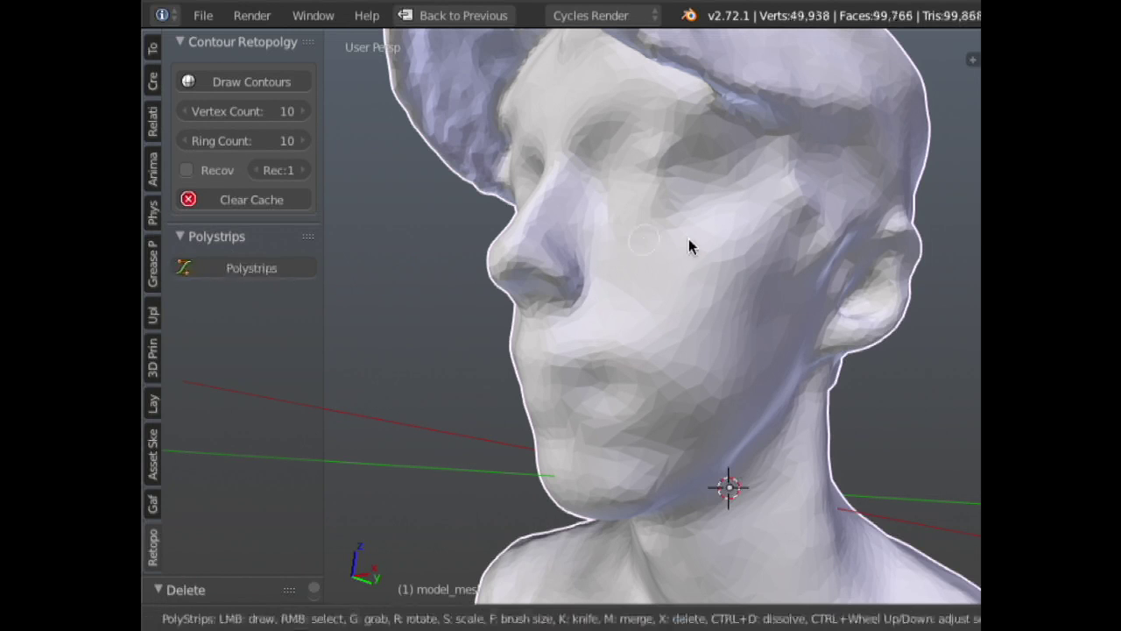
drag(614, 224, 733, 300)
mouse_move(581, 313)
mouse_down()
mouse_move(709, 350)
mouse_move(700, 355)
mouse_move(732, 400)
mouse_up()
drag(633, 361, 650, 384)
- Adjust the upper cheek strip and commit both cheek strips as a mesh
right_click(668, 267)
key(g)
click(696, 296)
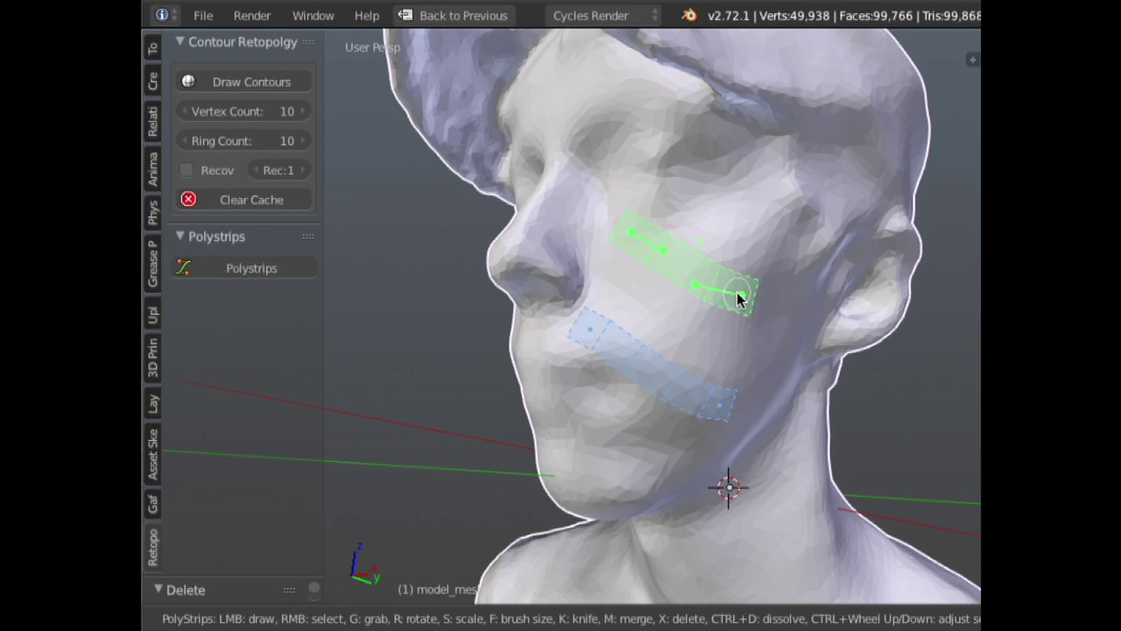
key(Tab)
scroll(691, 305, up, 5)
scroll(610, 318, down, 5)
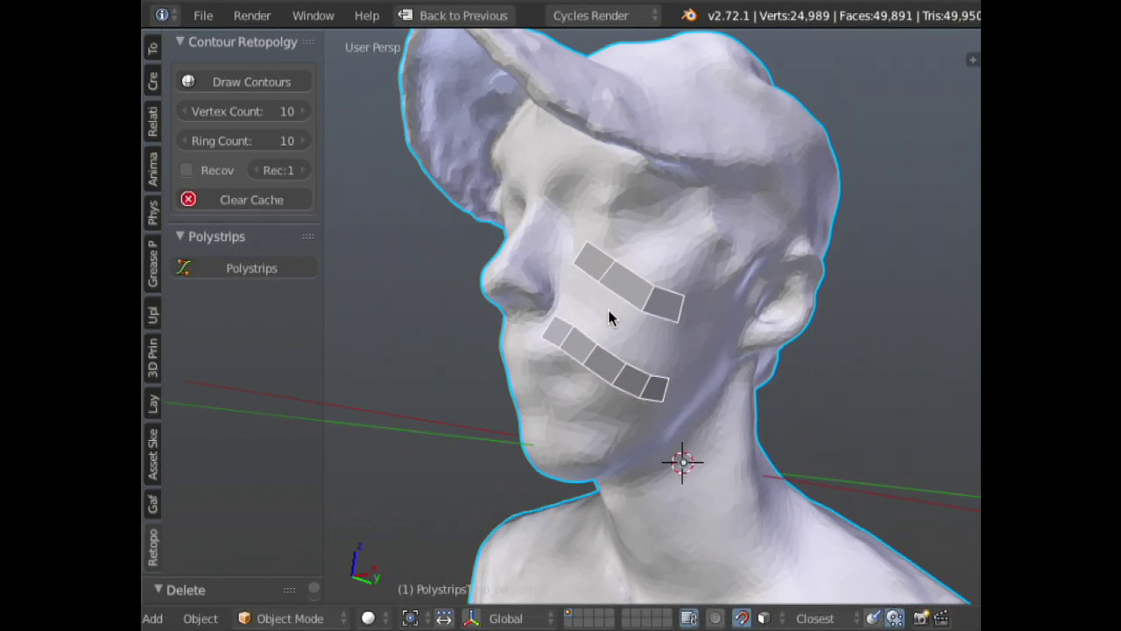
- Add a Lattice smart modifier to the cheek strip mesh
middle_drag(611, 318, 710, 331)
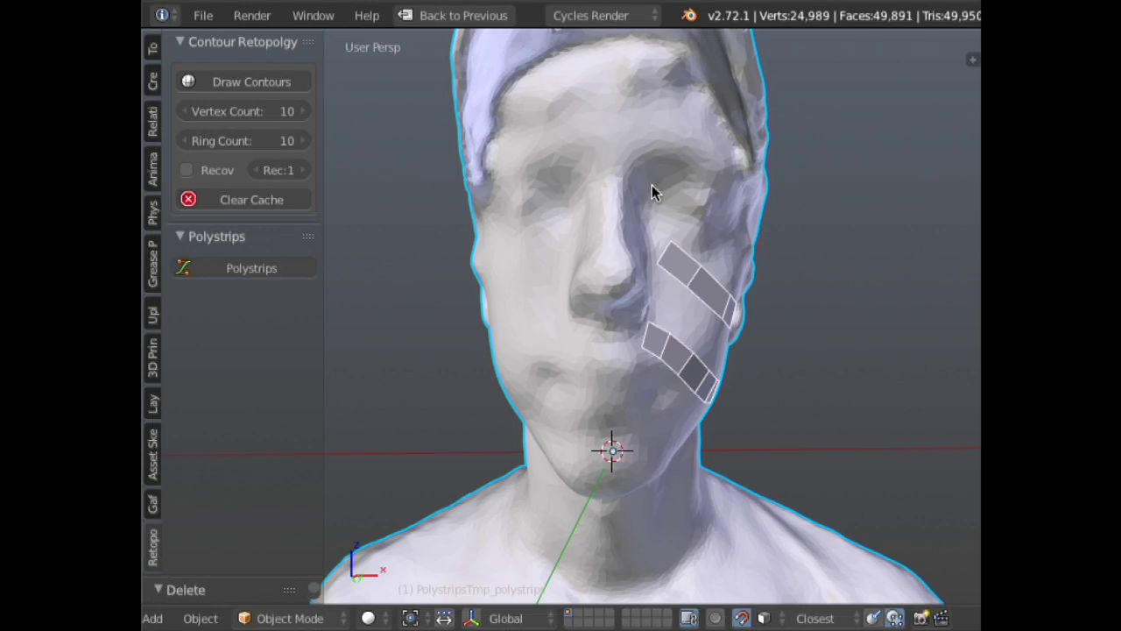
key(w)
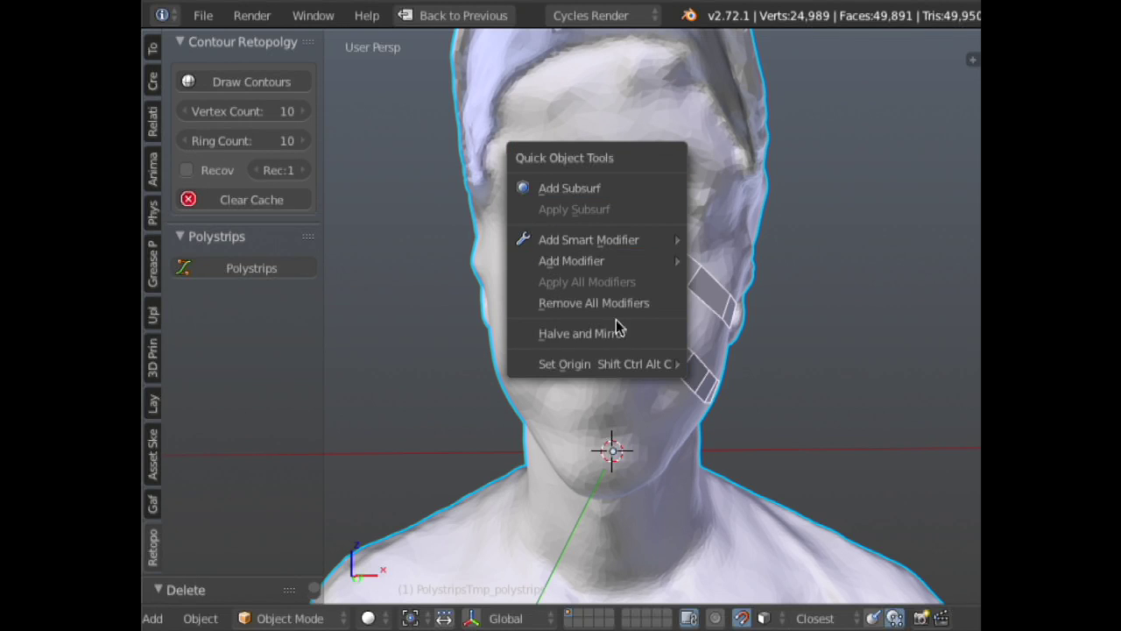
mouse_move(627, 242)
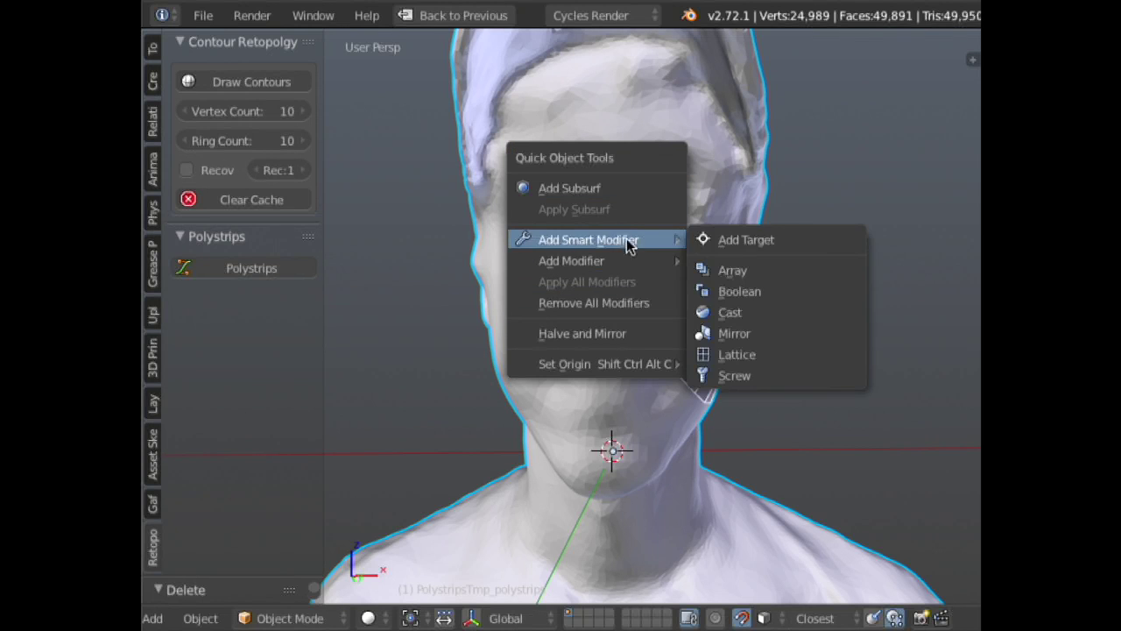
click(793, 353)
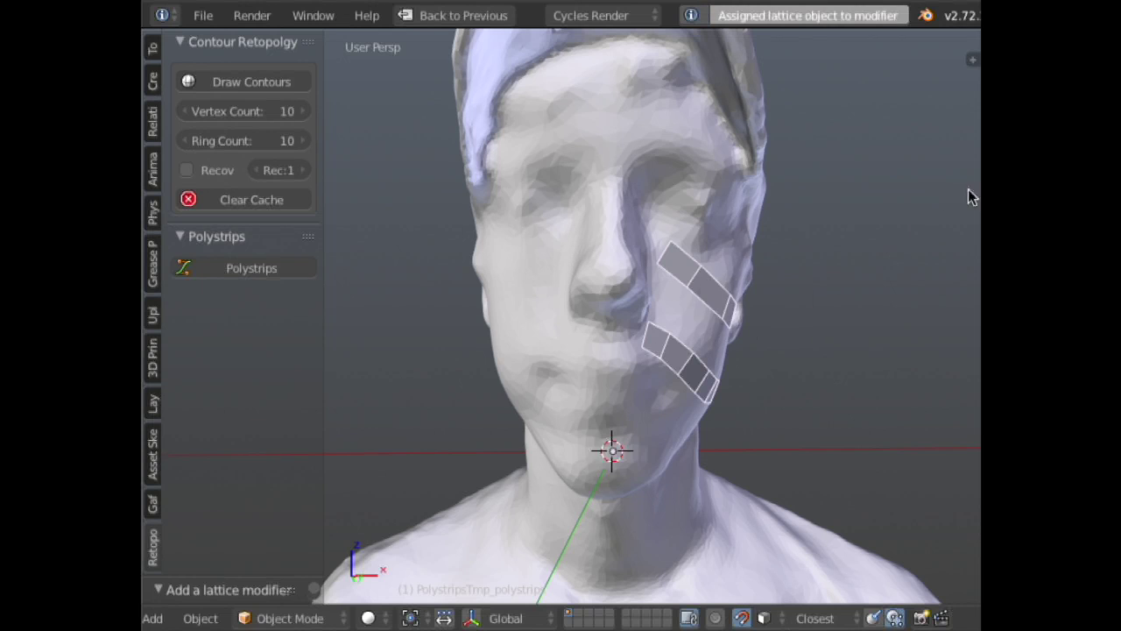
- Add a Mirror smart modifier to the cheek strip mesh to copy the strips onto the other side of the face
key(w)
mouse_move(862, 253)
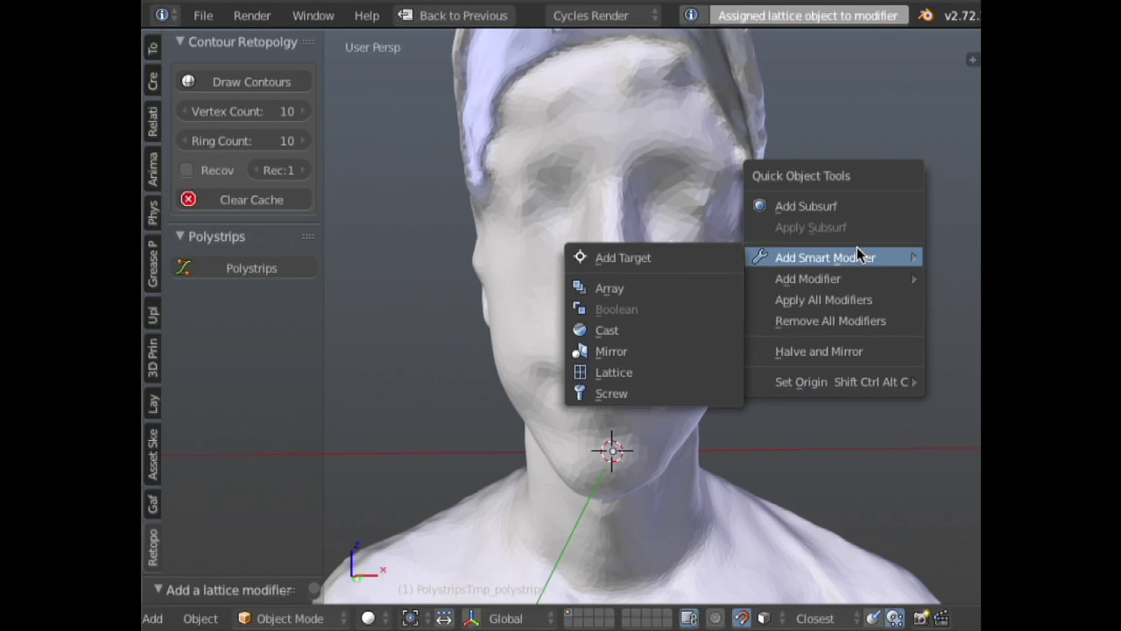
click(639, 353)
middle_drag(686, 272, 701, 262)
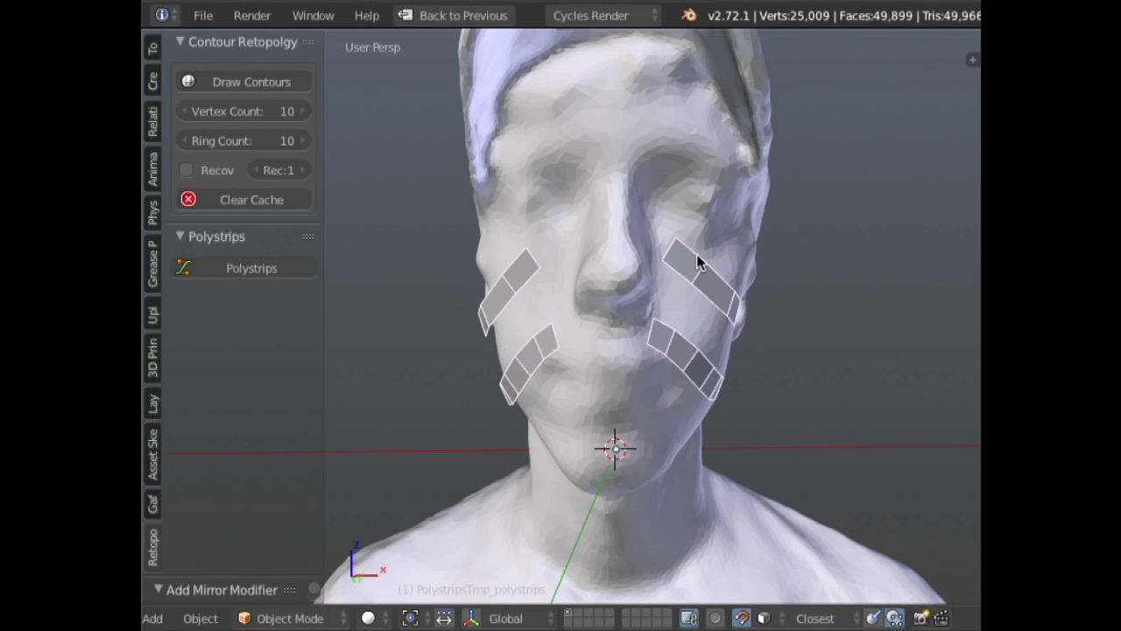
middle_drag(731, 332, 681, 269)
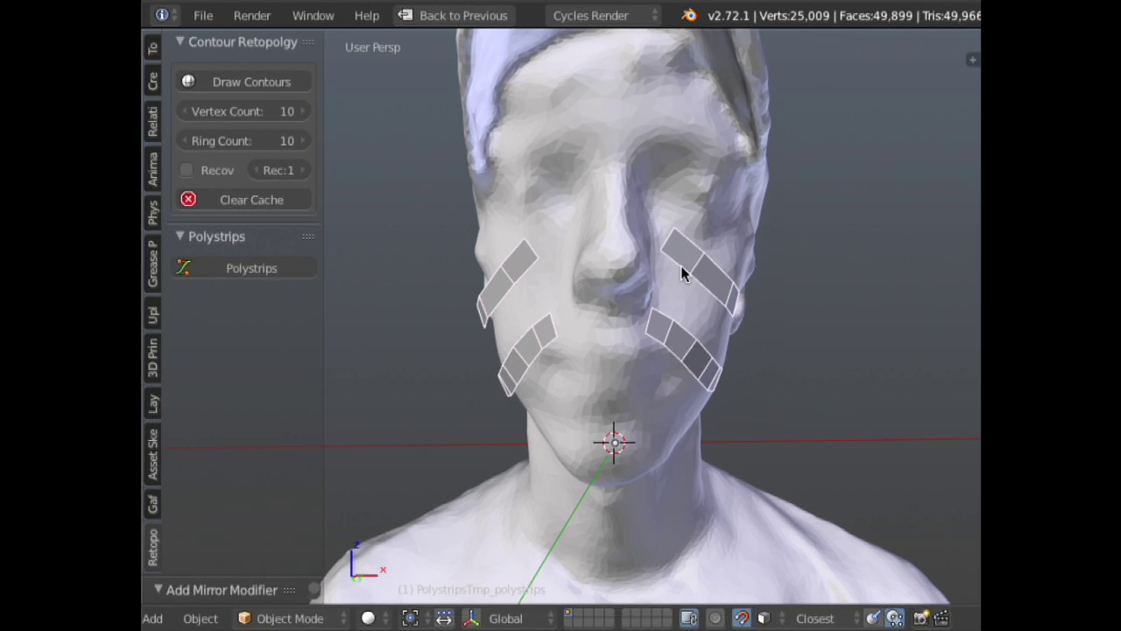
- Enter Edit Mode on the strip mesh and add a centred loop cut across the upper cheek strip's long middle segment
mouse_move(715, 210)
mouse_down()
mouse_move(708, 188)
mouse_move(625, 158)
mouse_up()
key(Escape)
click(716, 276)
right_click(718, 281)
key(Tab)
mouse_move(719, 281)
middle_down()
mouse_move(706, 278)
mouse_move(718, 289)
middle_up()
alt+click(706, 279)
key(ctrl+r)
click(710, 274)
right_click(709, 274)
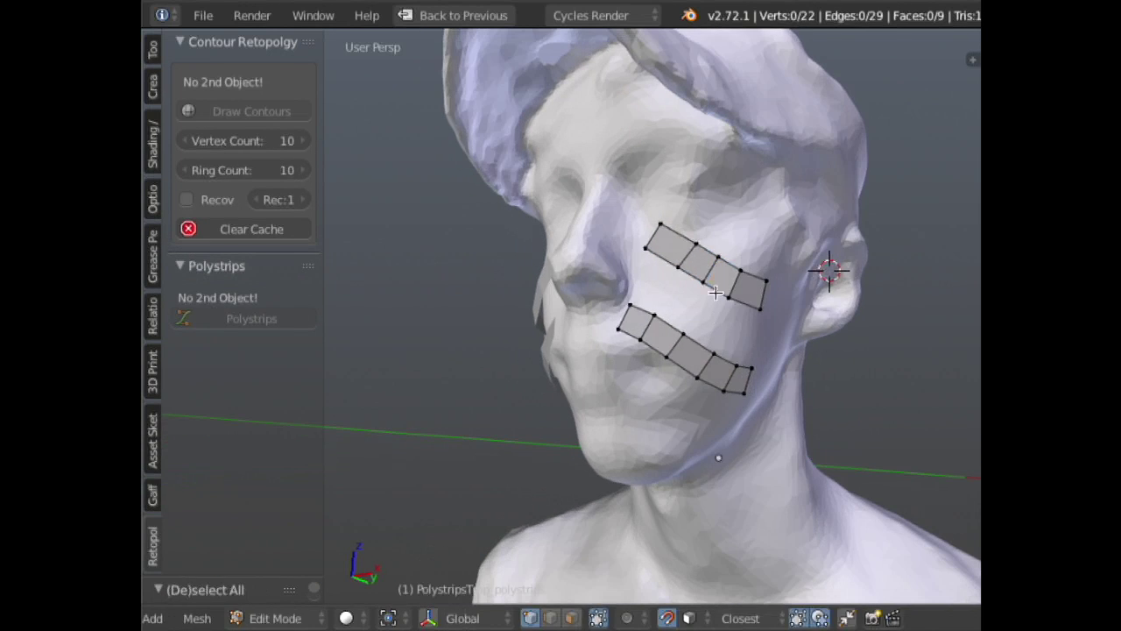
- Add another centred loop cut across the upper cheek strip's segment nearest the nose
key(a)
key(ctrl+r)
click(663, 248)
right_click(681, 295)
- Try to bridge the facing edge loops of the upper and lower cheek strips with Bridge Edge Loops
alt+right_click(671, 312)
alt+shift+right_click(703, 273)
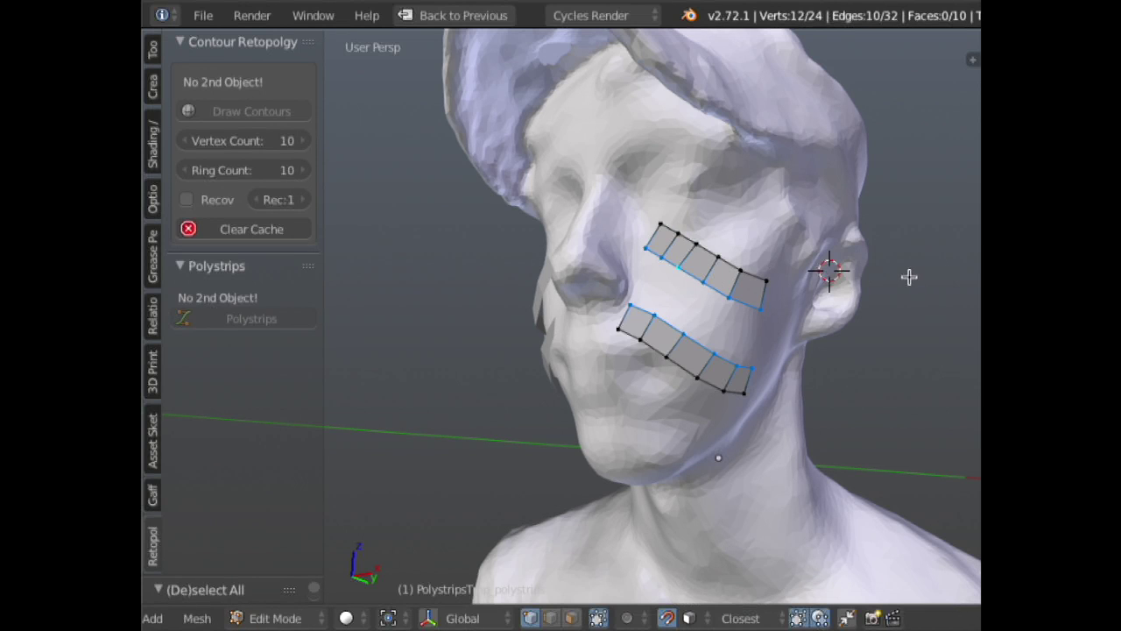
key(ctrl+e)
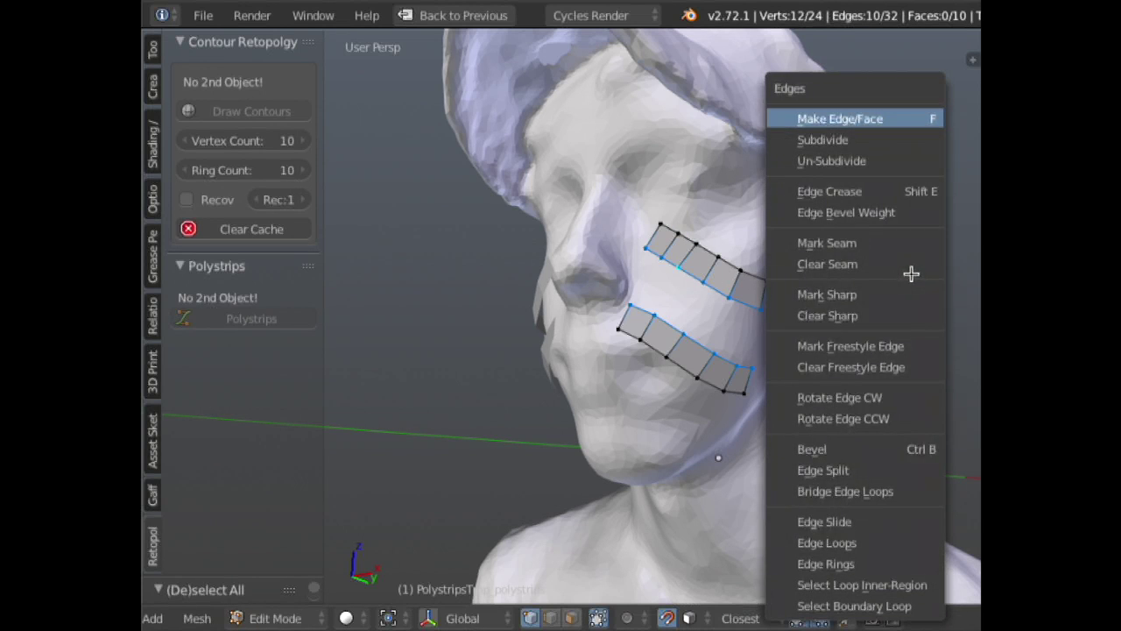
click(854, 489)
key(ctrl+z)
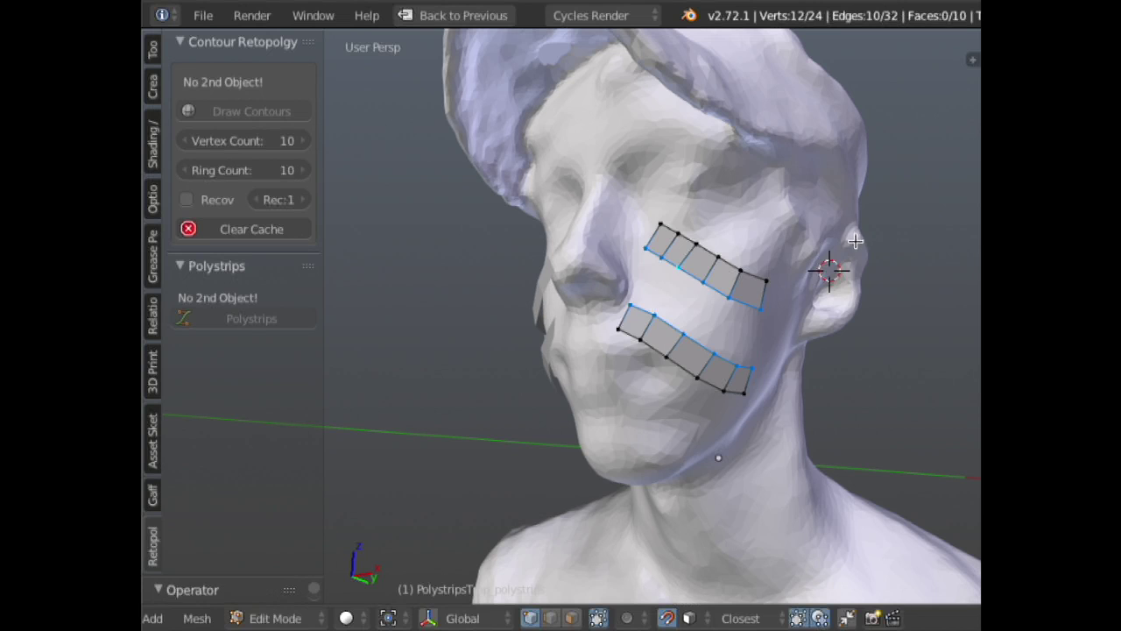
- Return to Object Mode and delete the cheek strip mesh, leaving only the scanned bust
middle_drag(824, 263, 811, 276)
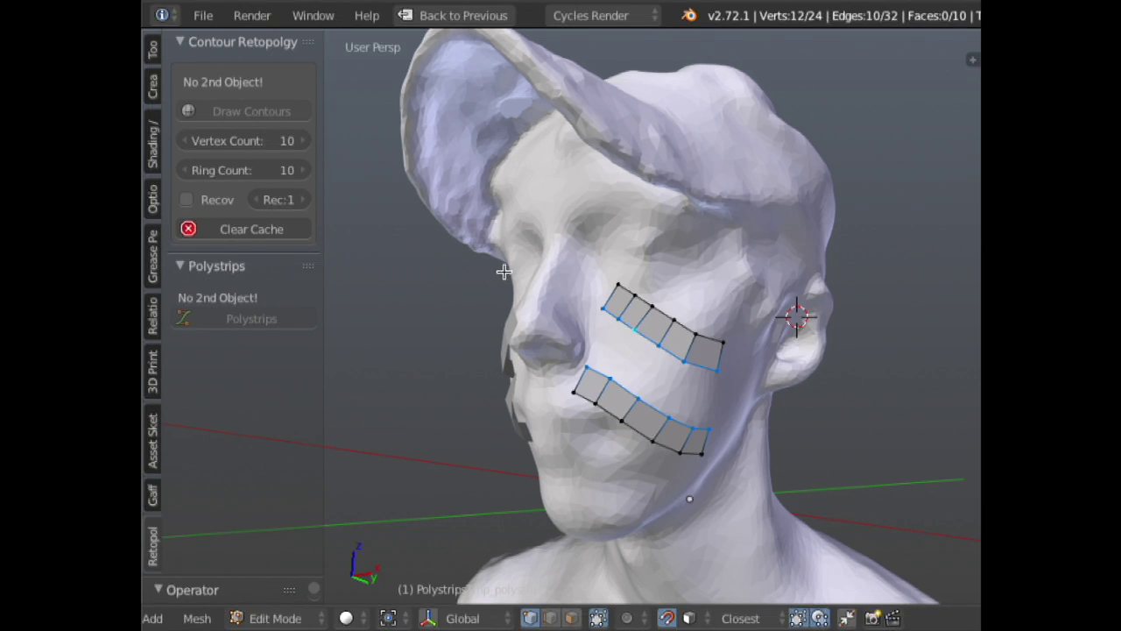
scroll(692, 359, up, 4)
scroll(742, 422, down, 2)
key(Tab)
middle_drag(700, 416, 707, 396)
scroll(707, 397, down, 2)
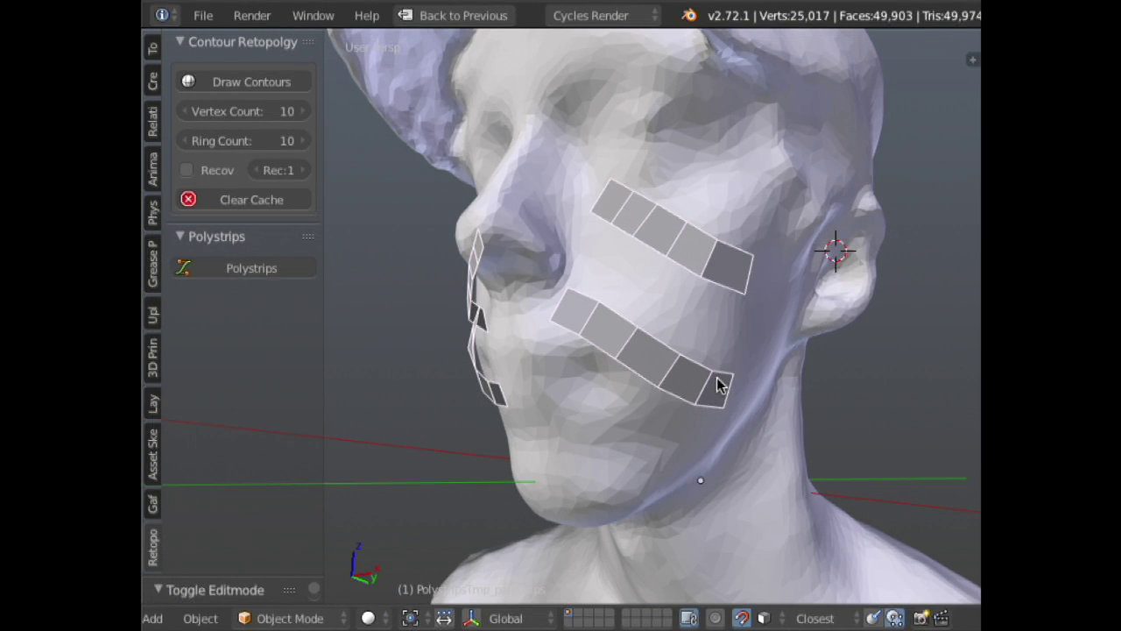
right_click(637, 355)
key(x)
click(699, 327)
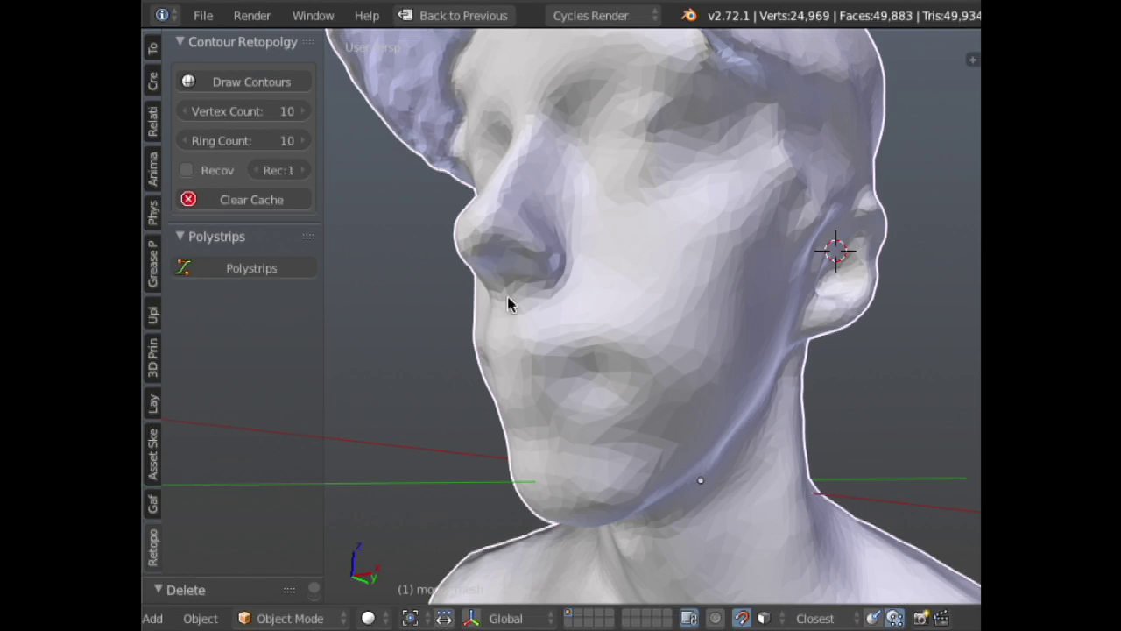
- Draw a Polystrips strip from beside the nose bridge across the cheek to the jawline, confirm it and enter Edit Mode
click(265, 262)
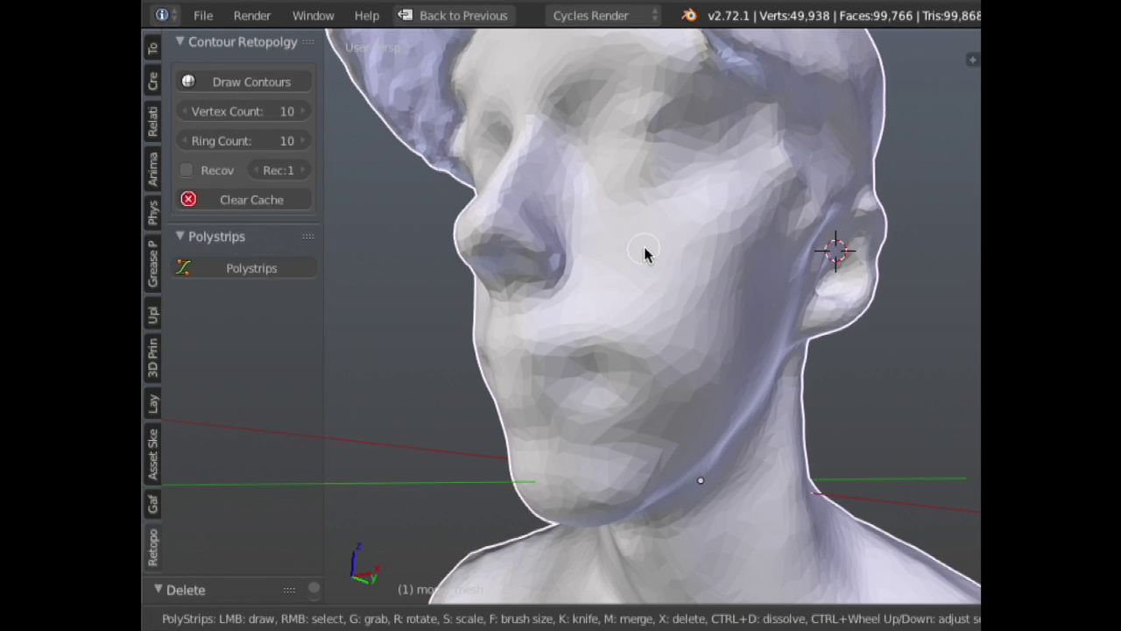
mouse_move(571, 174)
mouse_down()
mouse_move(681, 282)
mouse_move(706, 326)
mouse_move(708, 413)
mouse_move(681, 470)
mouse_move(676, 443)
mouse_up()
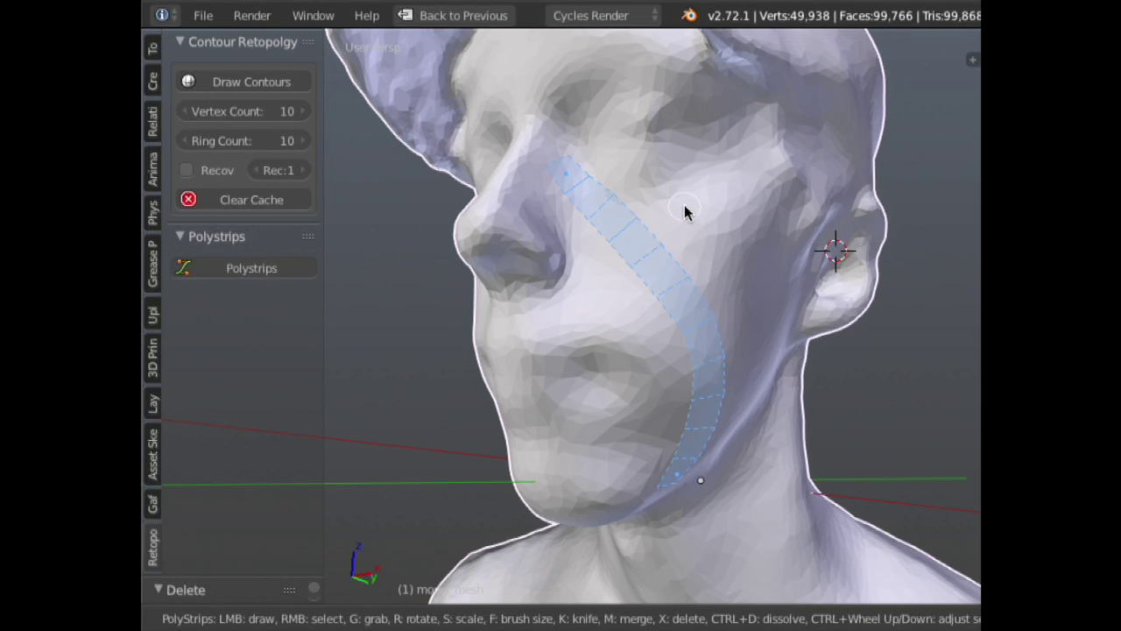
key(Return)
key(Tab)
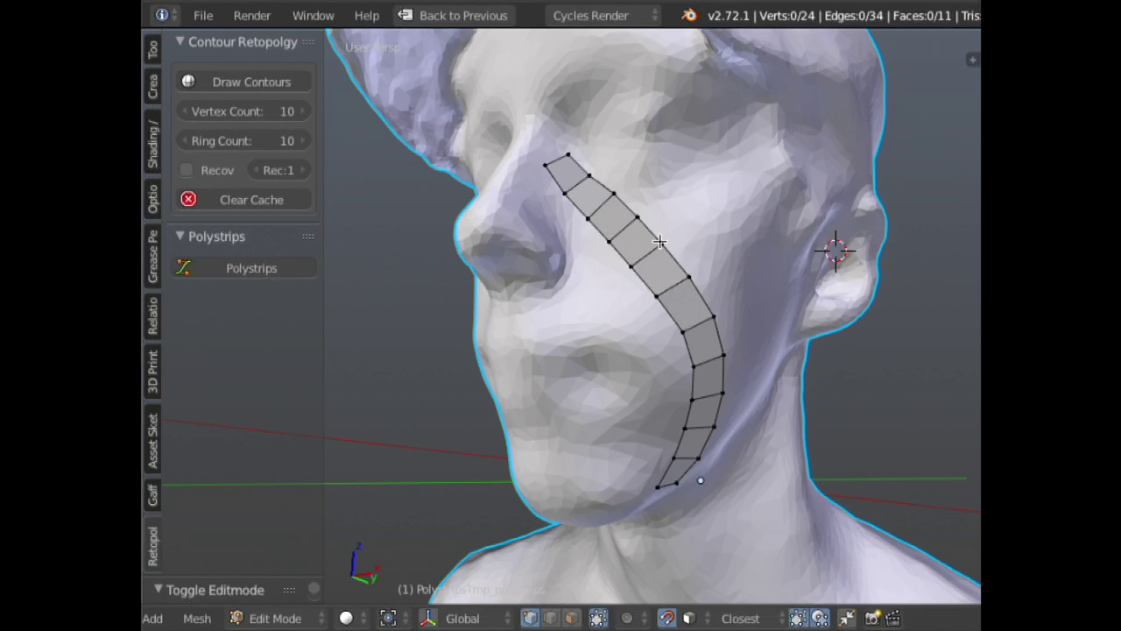
- Try Polystrips strokes from the cheek strip up to the temple and down beside the mouth to the chin
click(261, 269)
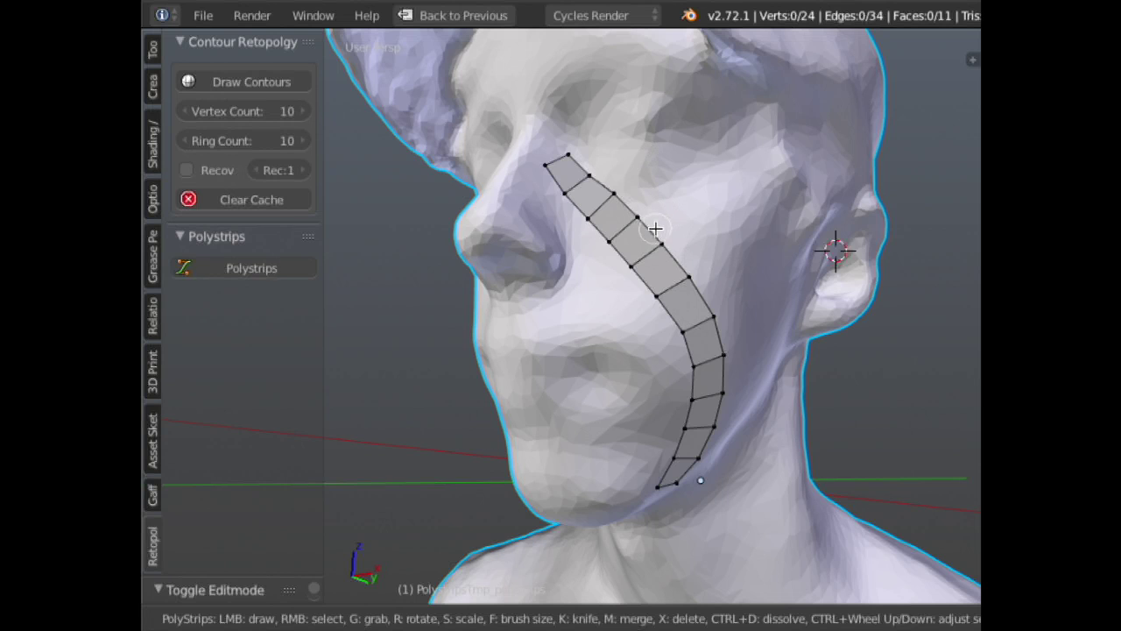
drag(650, 230, 769, 124)
right_click(684, 209)
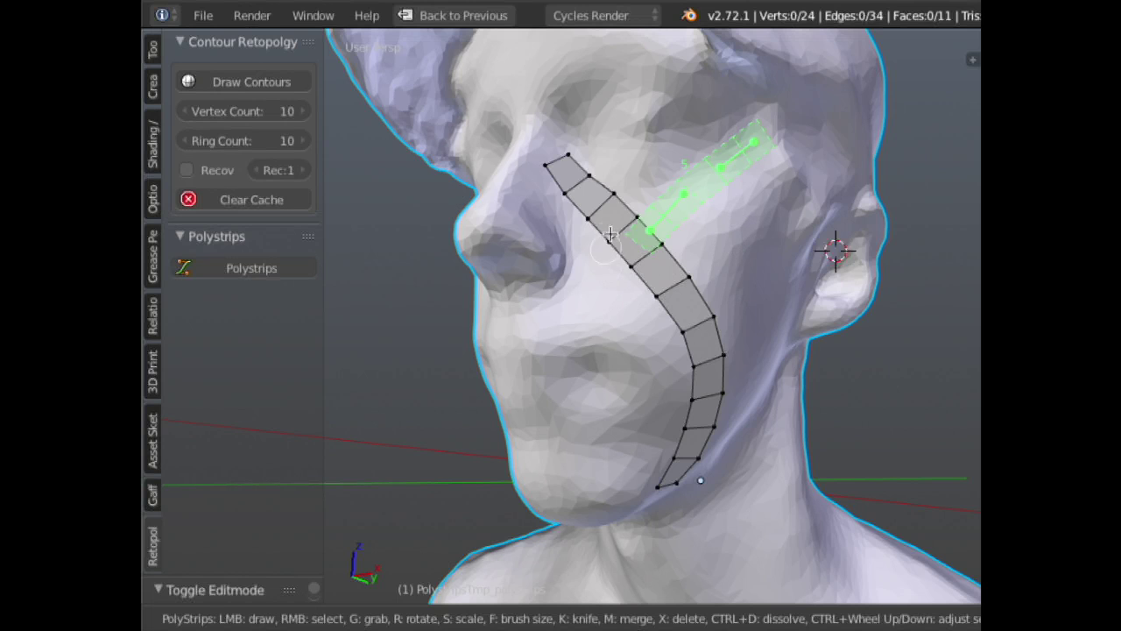
mouse_move(618, 254)
mouse_down()
mouse_move(564, 302)
mouse_move(582, 470)
mouse_up()
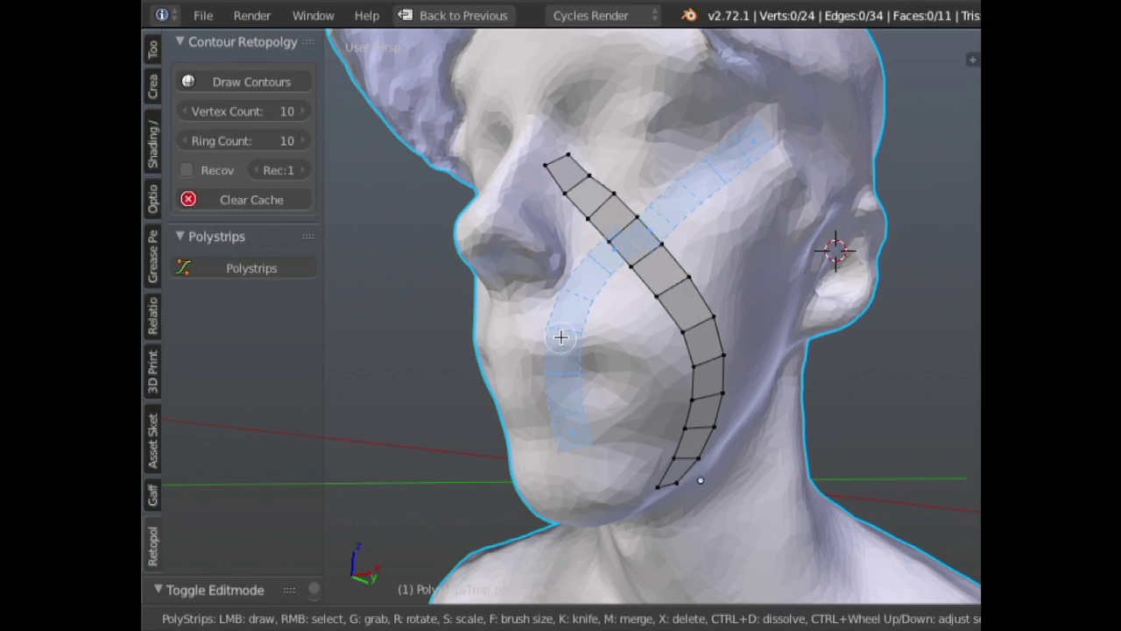
key(Escape)
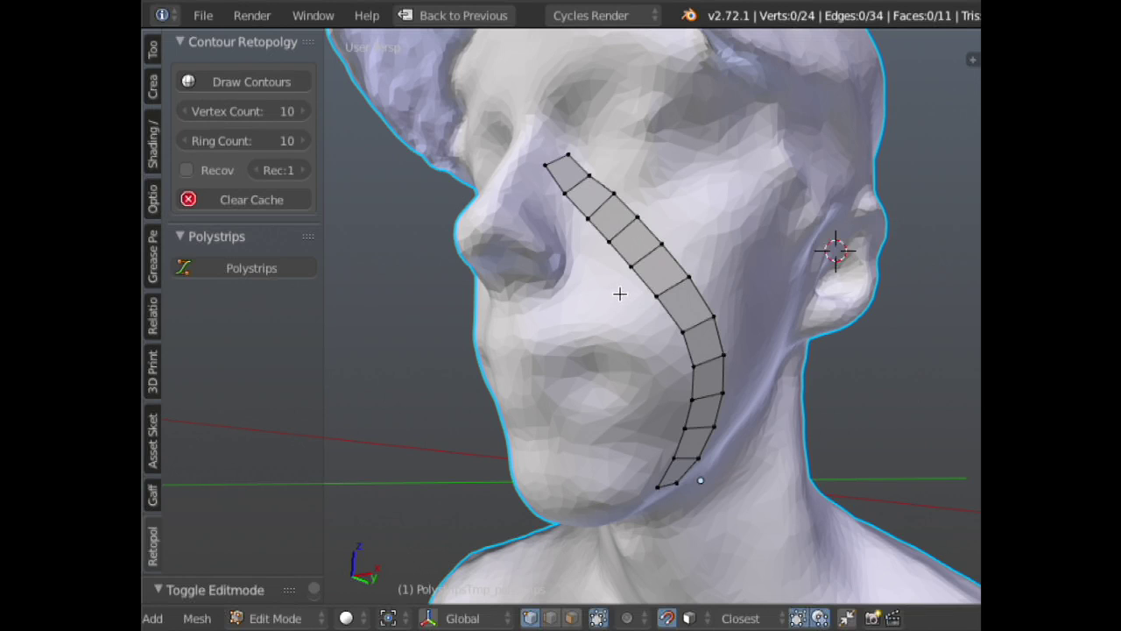
- Leave Edit Mode and delete the cheek-to-jaw strip mesh from the bust
scroll(657, 305, up, 5)
scroll(656, 305, down, 6)
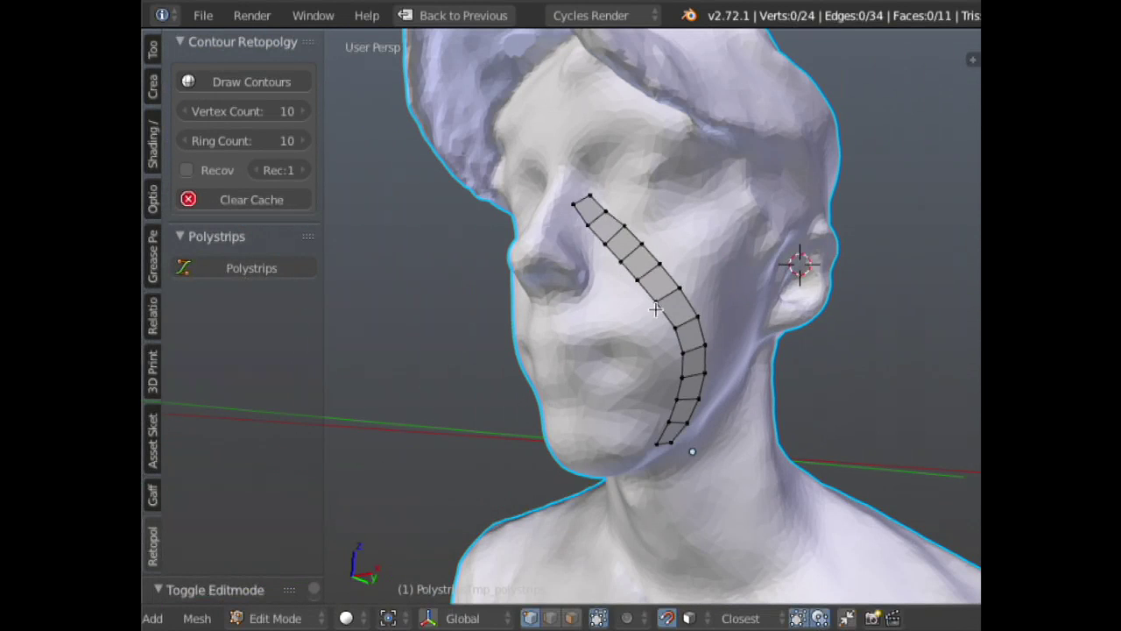
middle_drag(683, 302, 666, 338)
key(Tab)
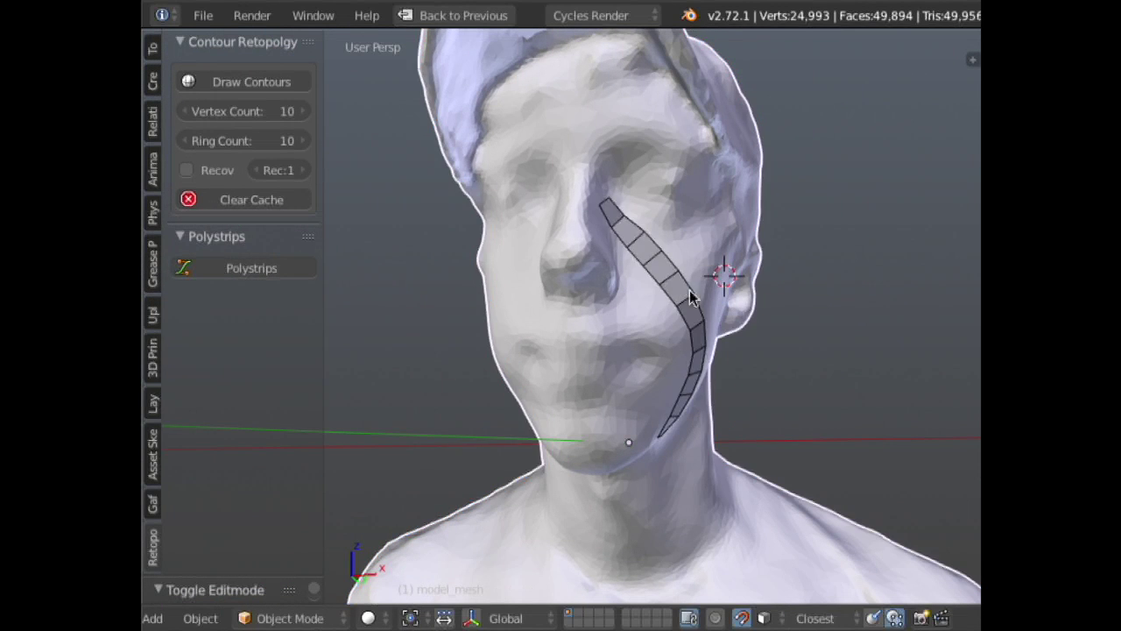
key(a)
right_click(689, 301)
key(Delete)
- Select the scanned bust and switch it to Sculpt Mode
right_click(656, 300)
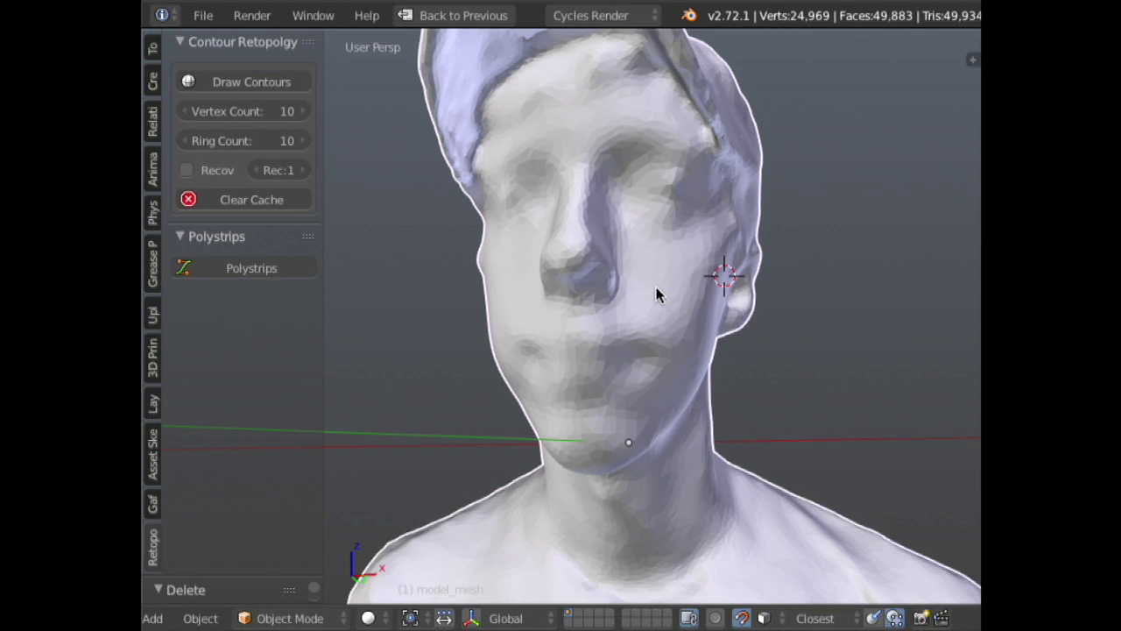
middle_drag(659, 293, 771, 289)
scroll(746, 341, down, 4)
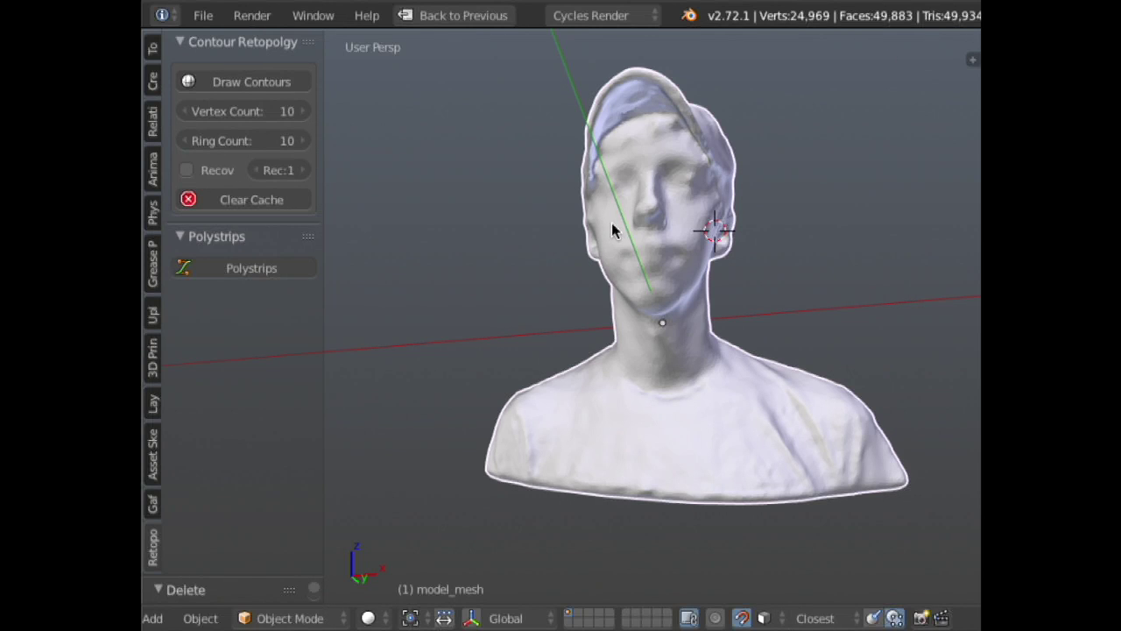
click(315, 618)
click(321, 545)
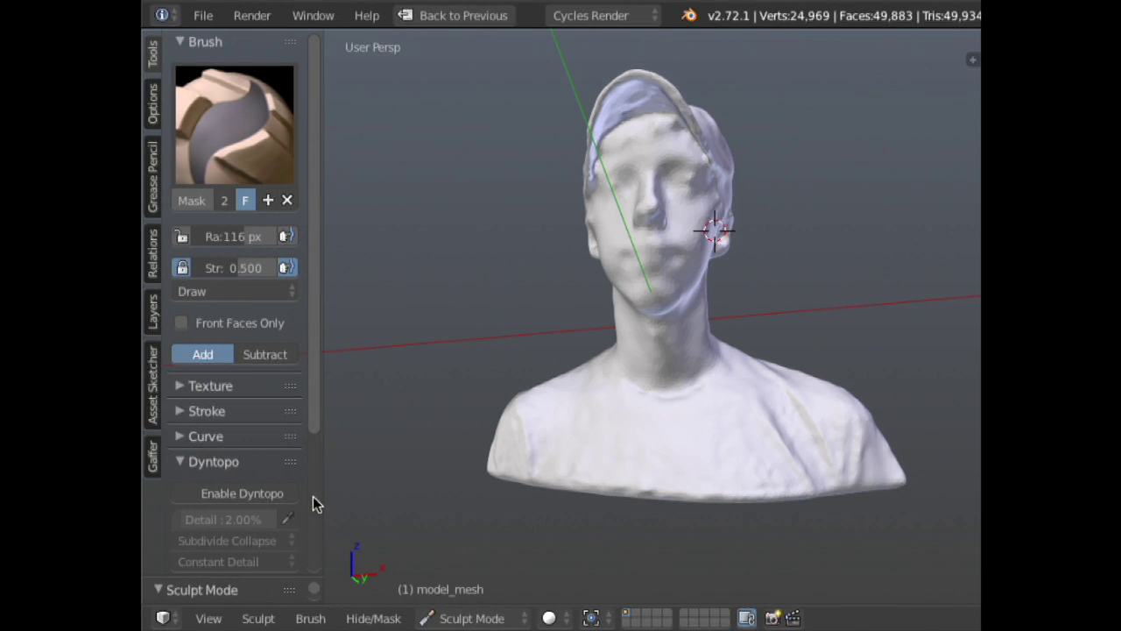
- Open the sculpted head's Blender file from the recent models folder
key(ctrl+o)
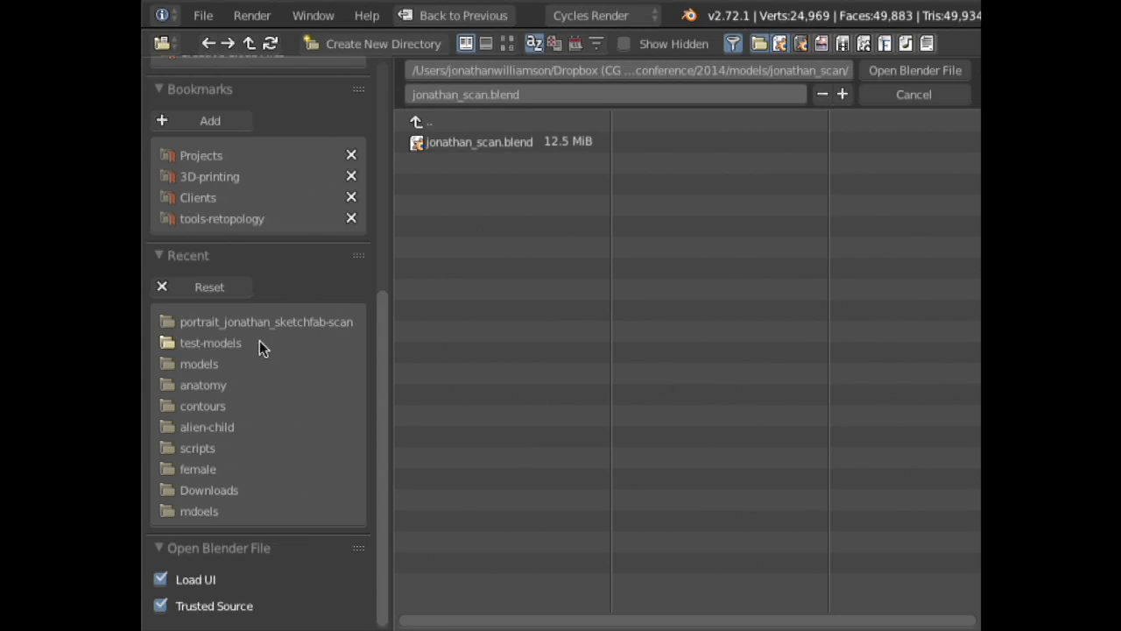
click(228, 363)
click(489, 184)
click(911, 72)
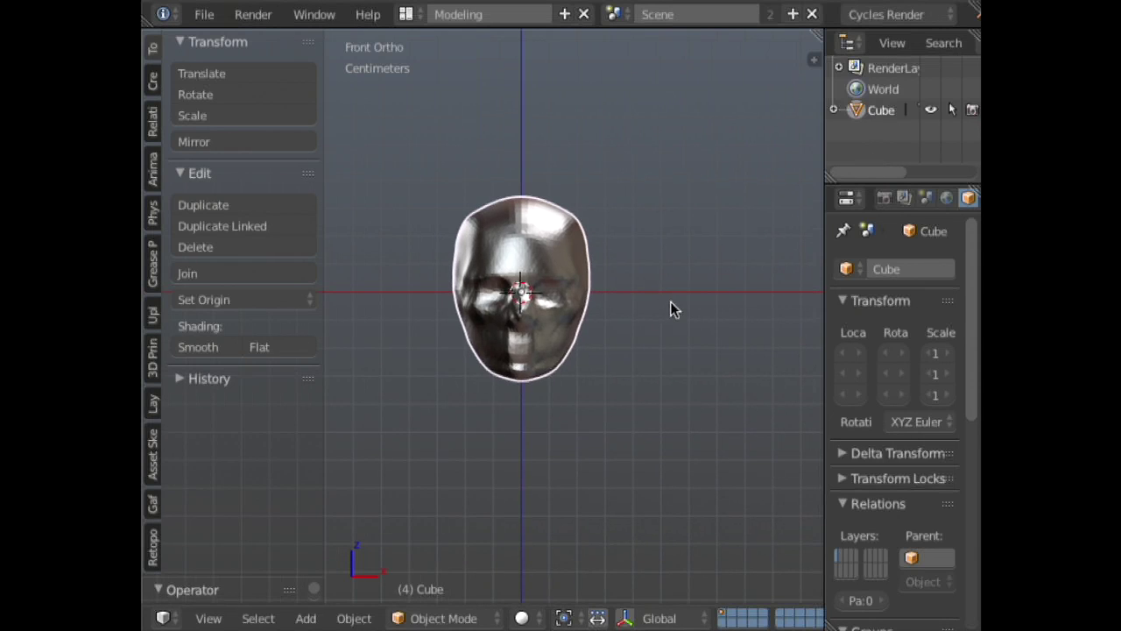
- Enable Only Render display through the quick scene settings to hide the grid and overlays around the head
middle_drag(724, 249, 589, 298)
scroll(621, 293, up, 5)
scroll(763, 220, down, 5)
mouse_move(764, 220)
middle_down()
mouse_move(684, 243)
mouse_move(719, 262)
mouse_move(565, 306)
mouse_move(545, 246)
mouse_move(648, 268)
mouse_move(648, 296)
mouse_move(628, 300)
middle_up()
scroll(715, 255, up, 3)
key(q)
click(670, 263)
- Change the viewport matcap from dark metal to the light grey one for the head
key(n)
click(721, 303)
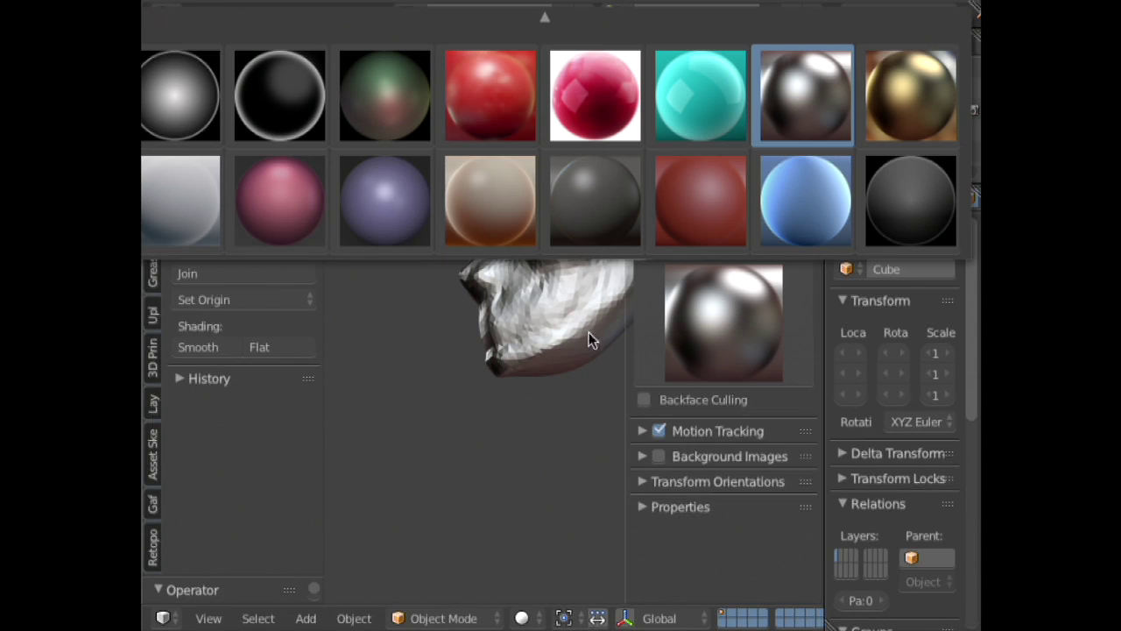
click(199, 207)
key(n)
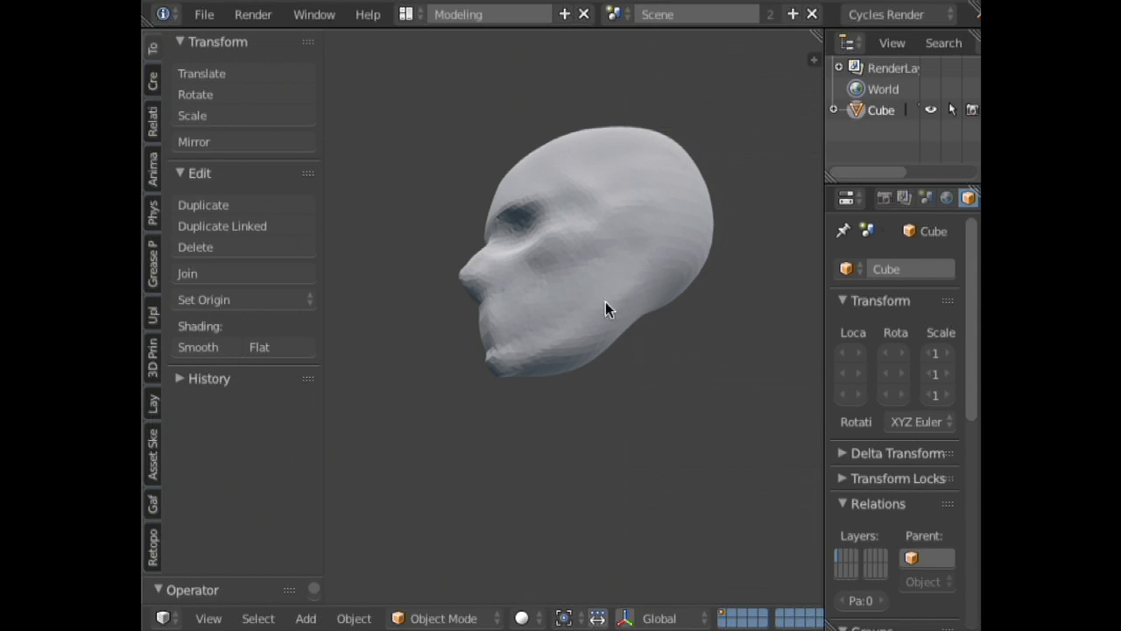
middle_drag(605, 316, 665, 311)
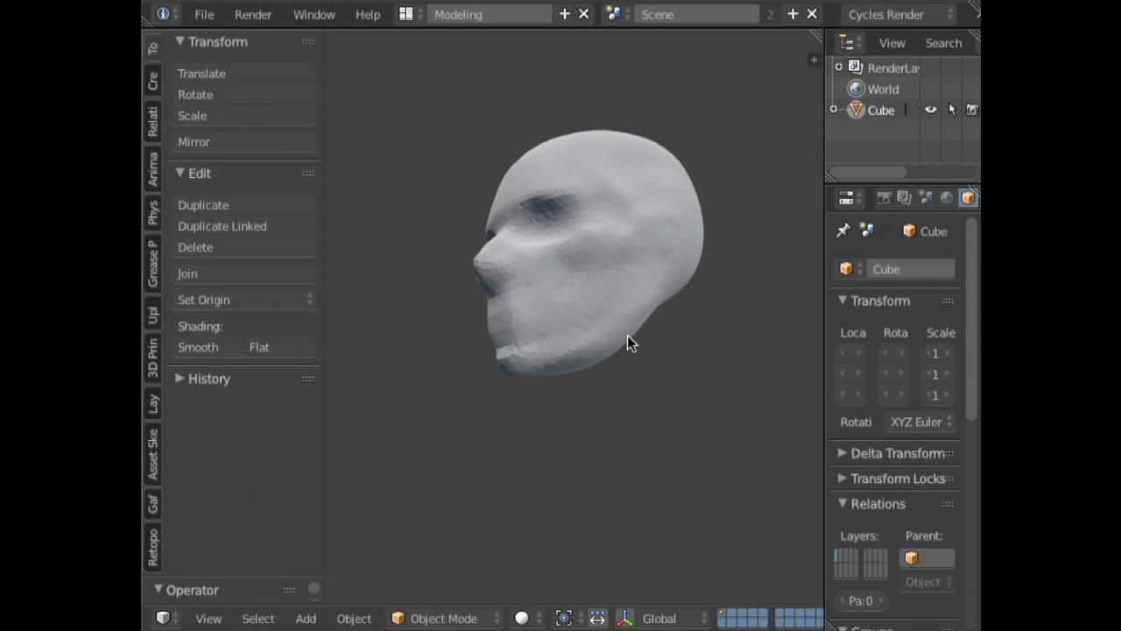
- Switch the head to Sculpt Mode and enable Dyntopo
click(445, 613)
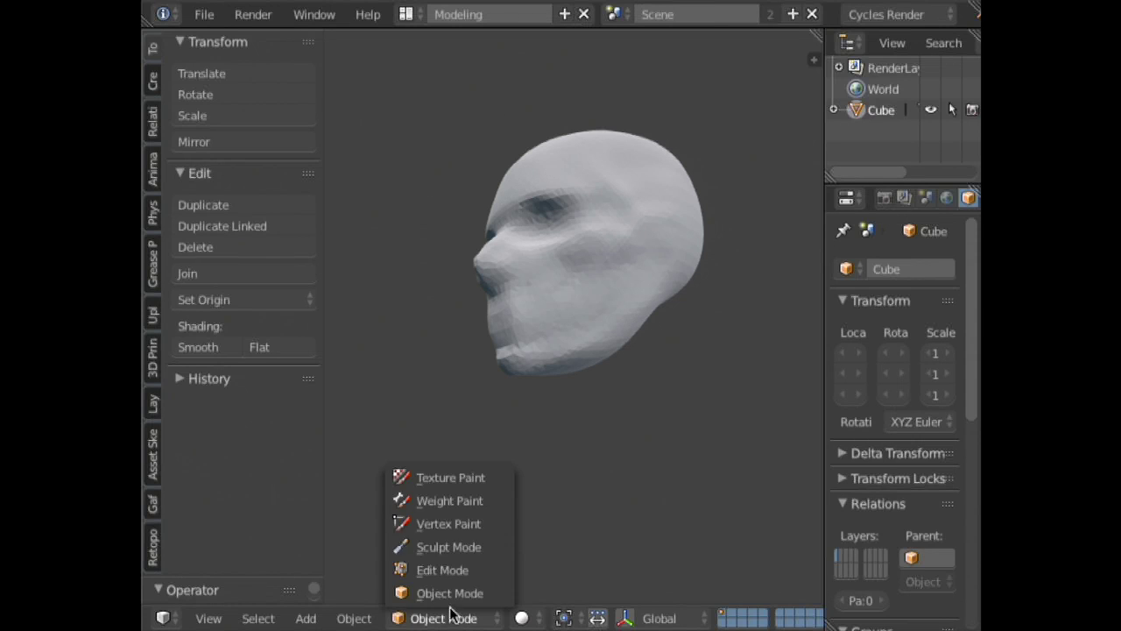
click(457, 548)
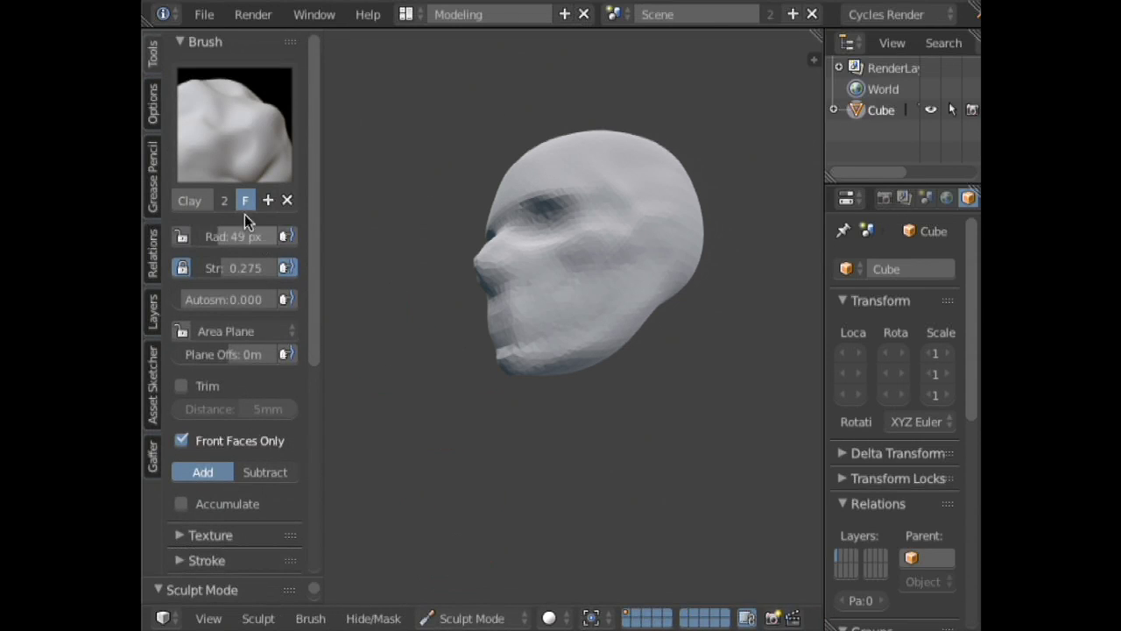
scroll(254, 497, down, 5)
click(253, 486)
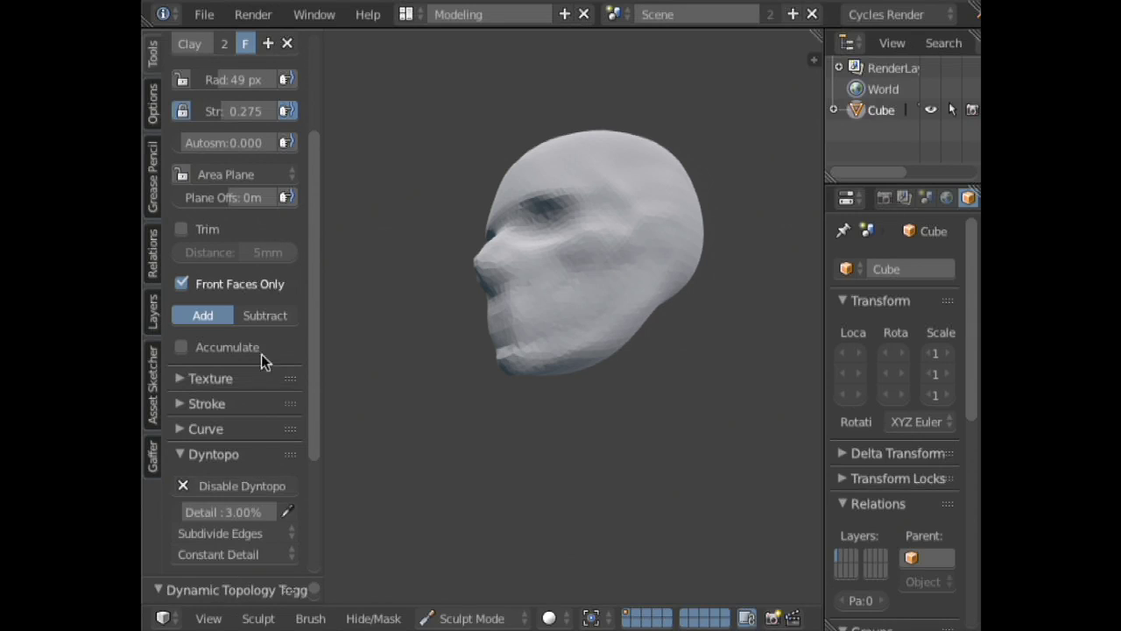
scroll(258, 379, up, 5)
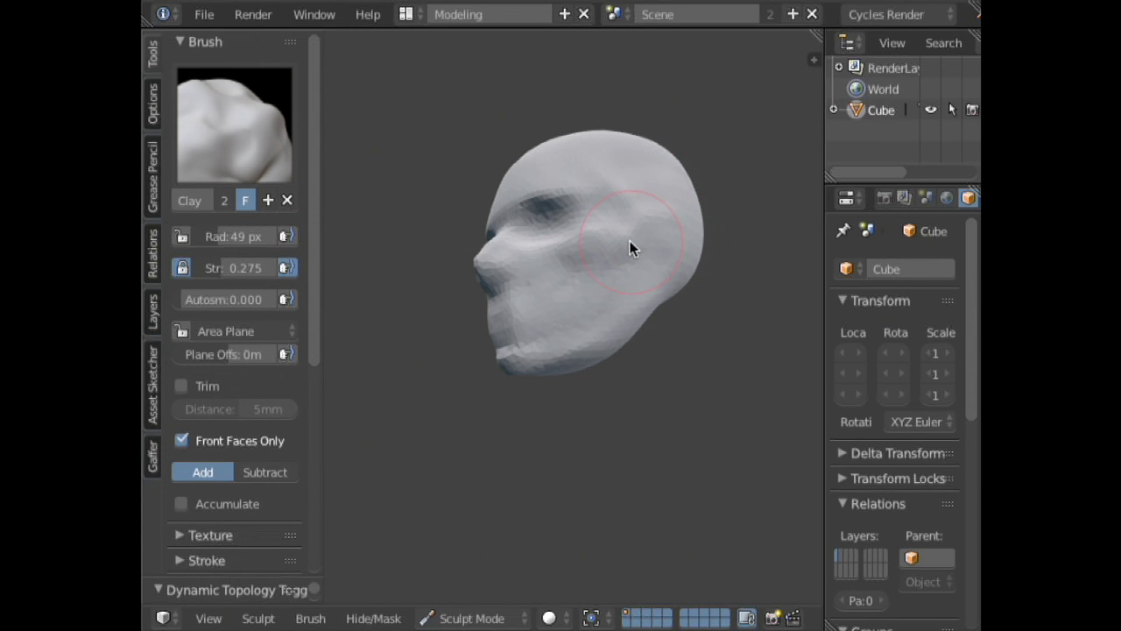
- Switch to the Draw brush and set the Dyntopo detail to 10%
key(x)
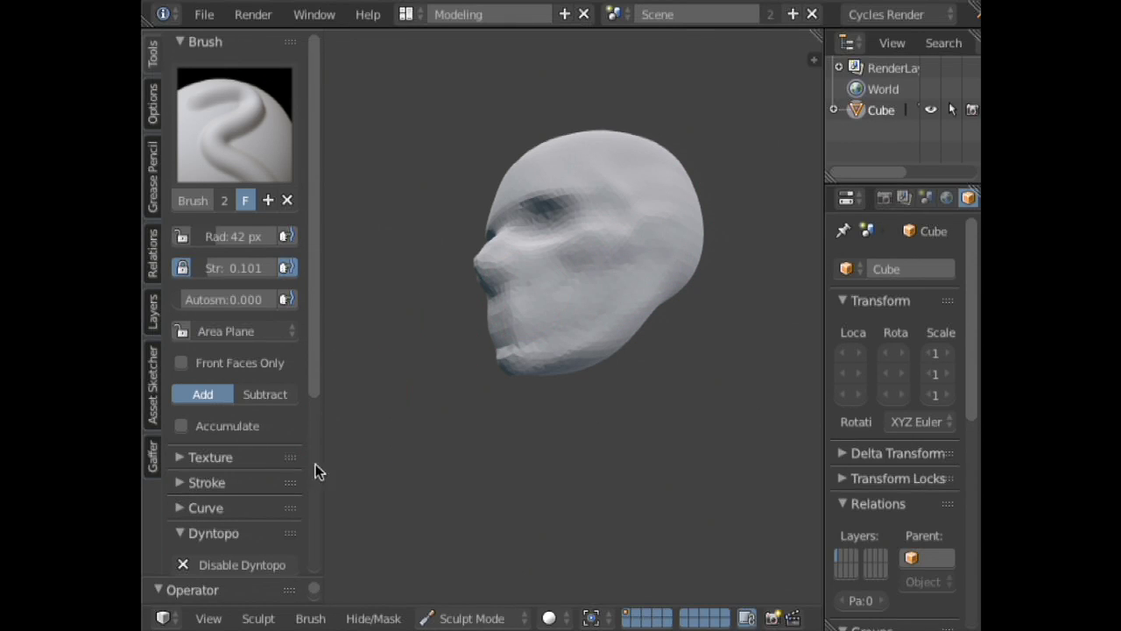
scroll(315, 469, down, 3)
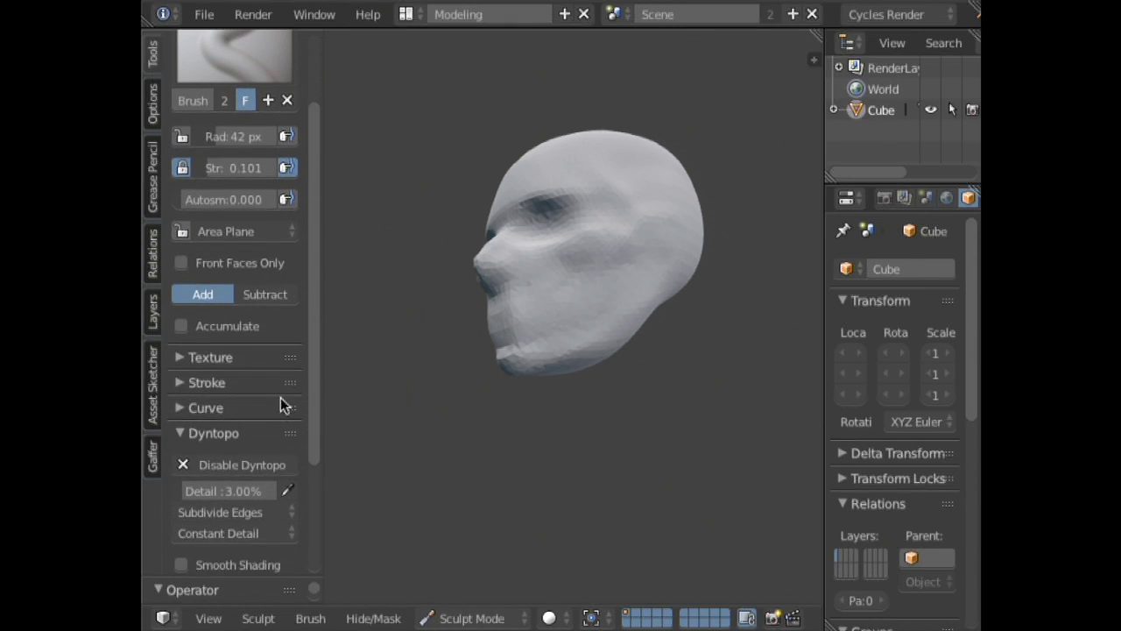
click(248, 489)
text(10)
key(Return)
- Set the Draw brush's strength to 0.661
key(shift+f)
click(531, 210)
mouse_move(643, 207)
mouse_down()
mouse_move(667, 207)
mouse_move(612, 272)
mouse_move(595, 268)
mouse_move(611, 273)
mouse_up()
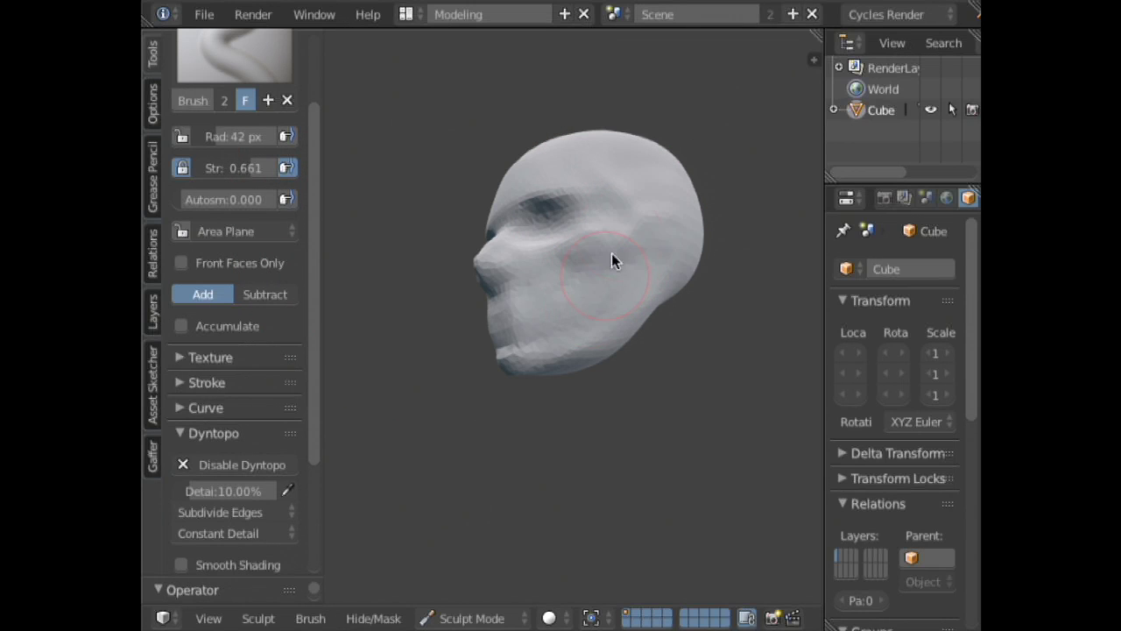
- Sketch two grease pencil neck lines below the head in side view, plus a round outline beneath them
middle_drag(629, 248, 603, 376)
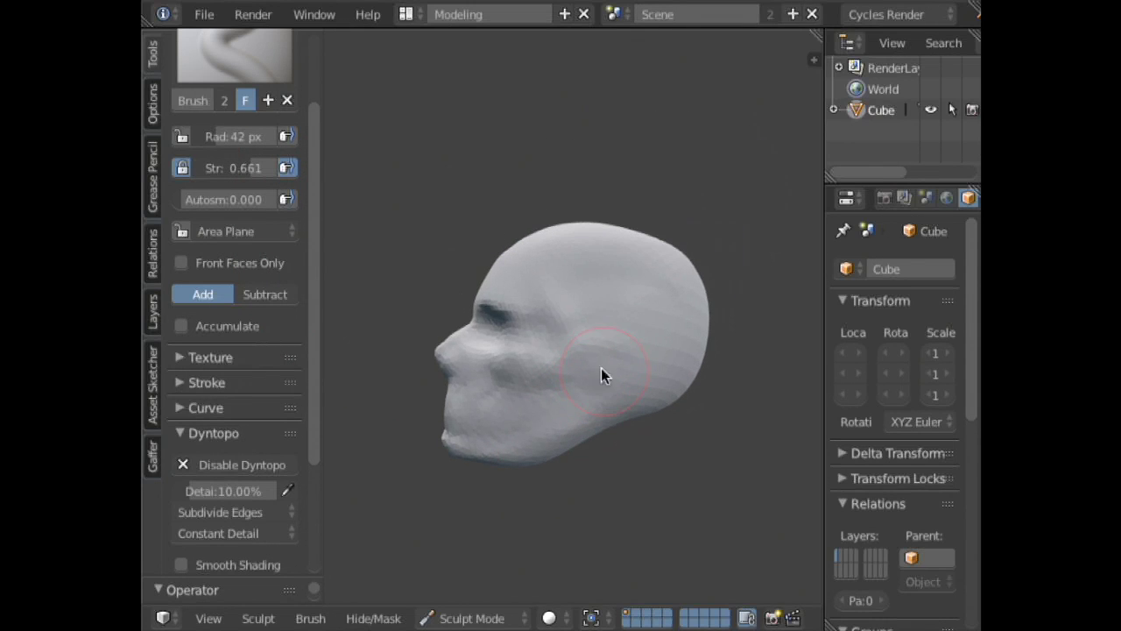
mouse_move(648, 405)
mouse_down()
mouse_move(655, 446)
mouse_move(695, 513)
mouse_up()
mouse_move(532, 450)
mouse_down()
mouse_move(566, 549)
mouse_move(578, 548)
mouse_up()
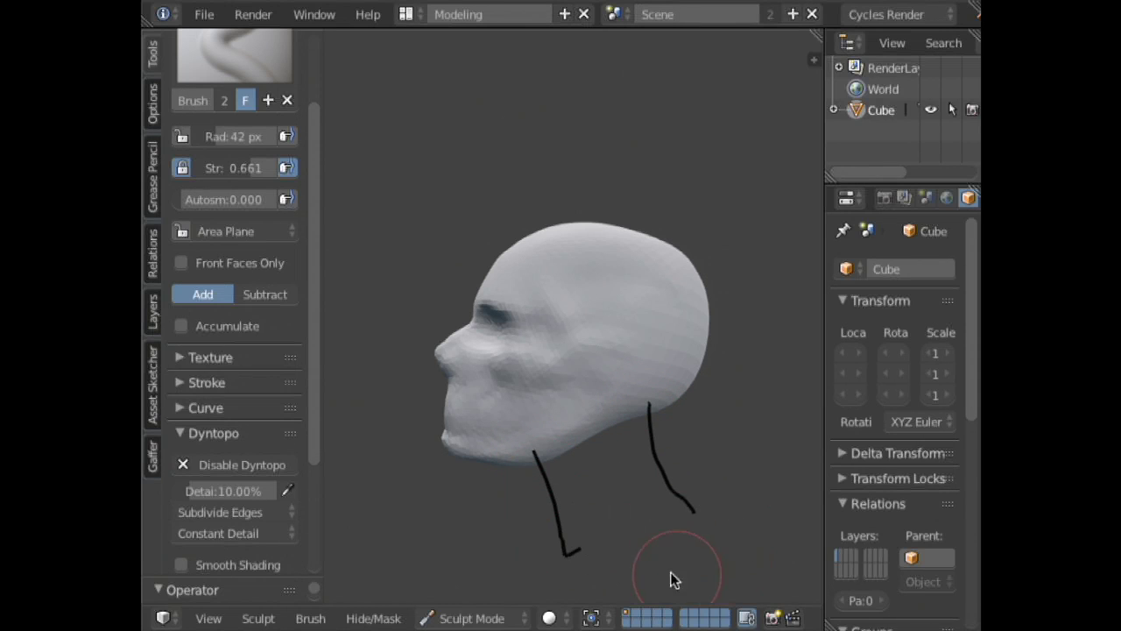
mouse_move(593, 603)
mouse_down()
mouse_move(639, 536)
mouse_move(682, 603)
mouse_up()
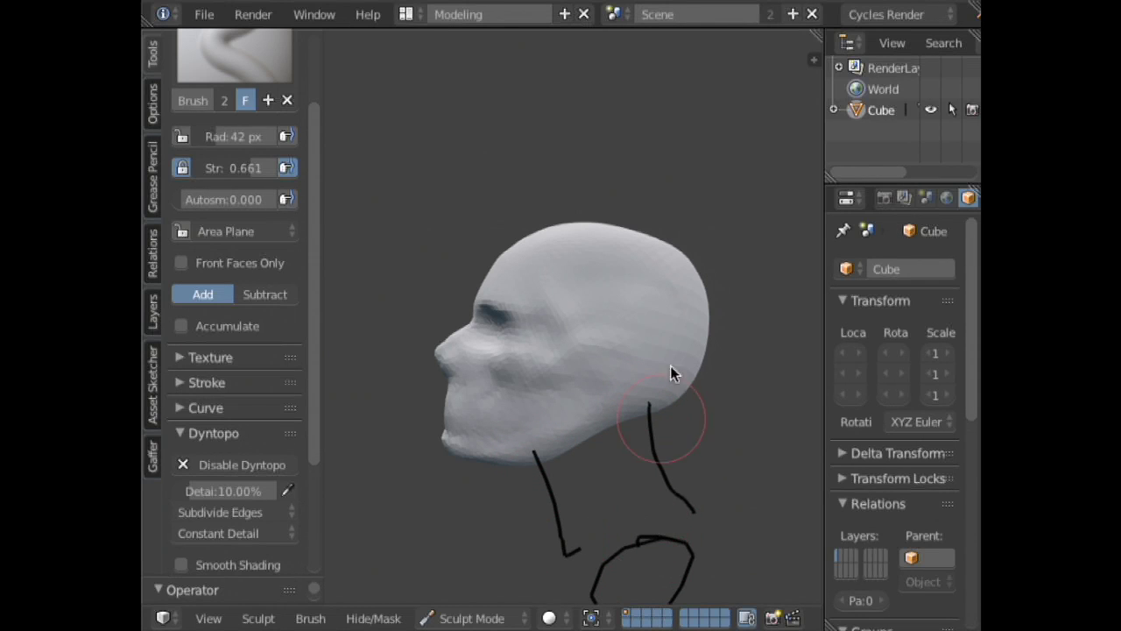
- Delete the grease pencil neck sketch and bring the head back into view
shift+middle_drag(683, 427, 641, 346)
key(x)
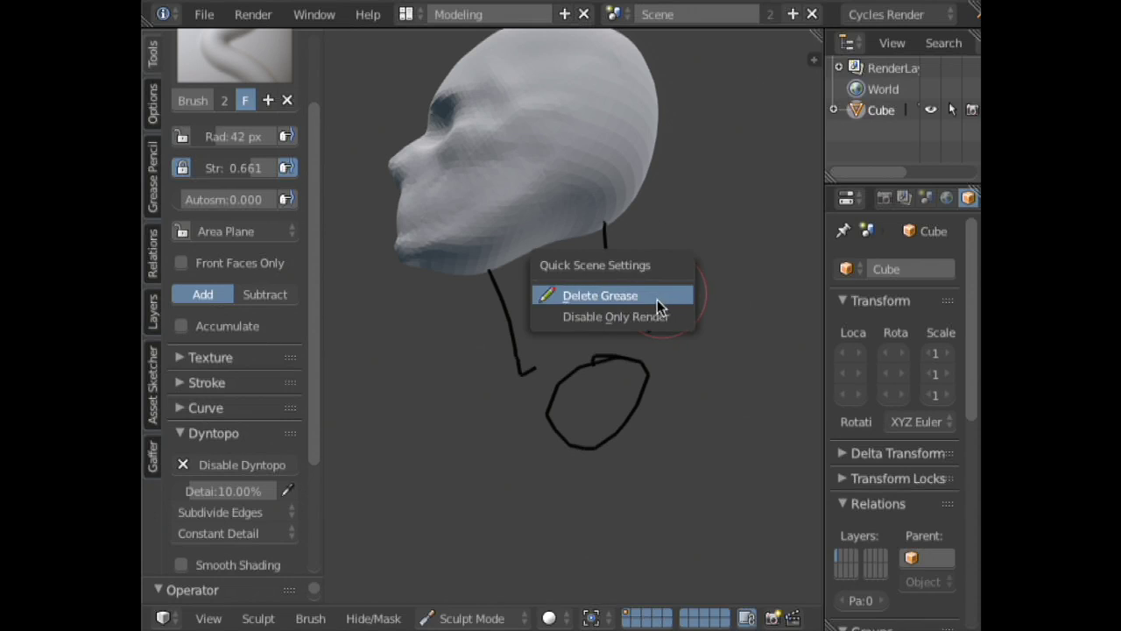
click(658, 299)
shift+middle_drag(637, 286, 638, 317)
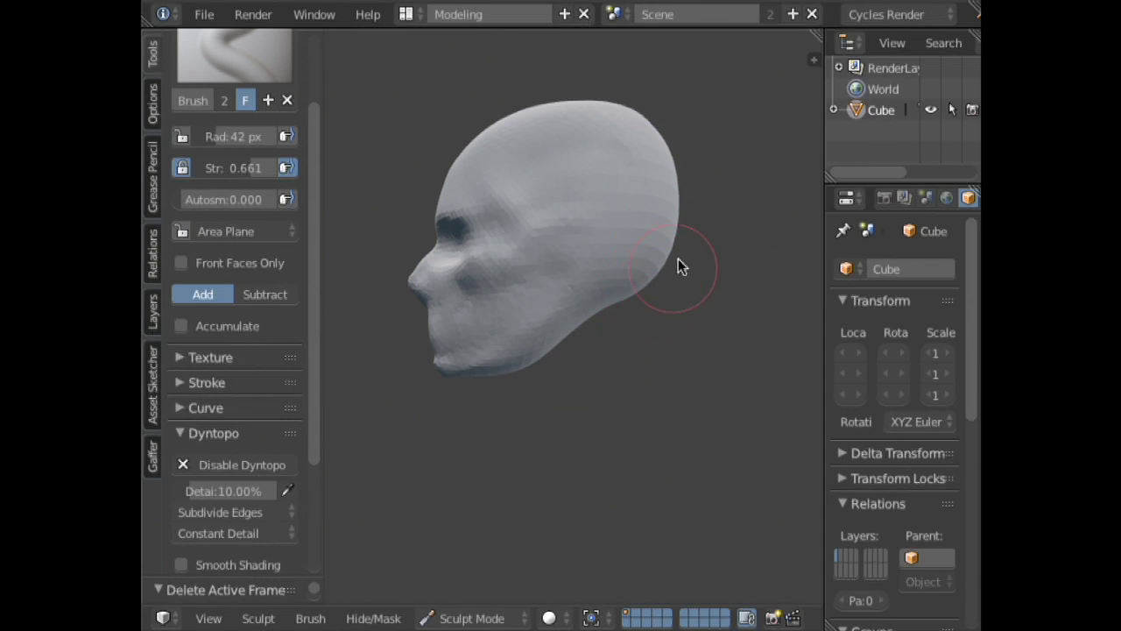
- Switch the sculpting brush to Mask
scroll(230, 383, down, 4)
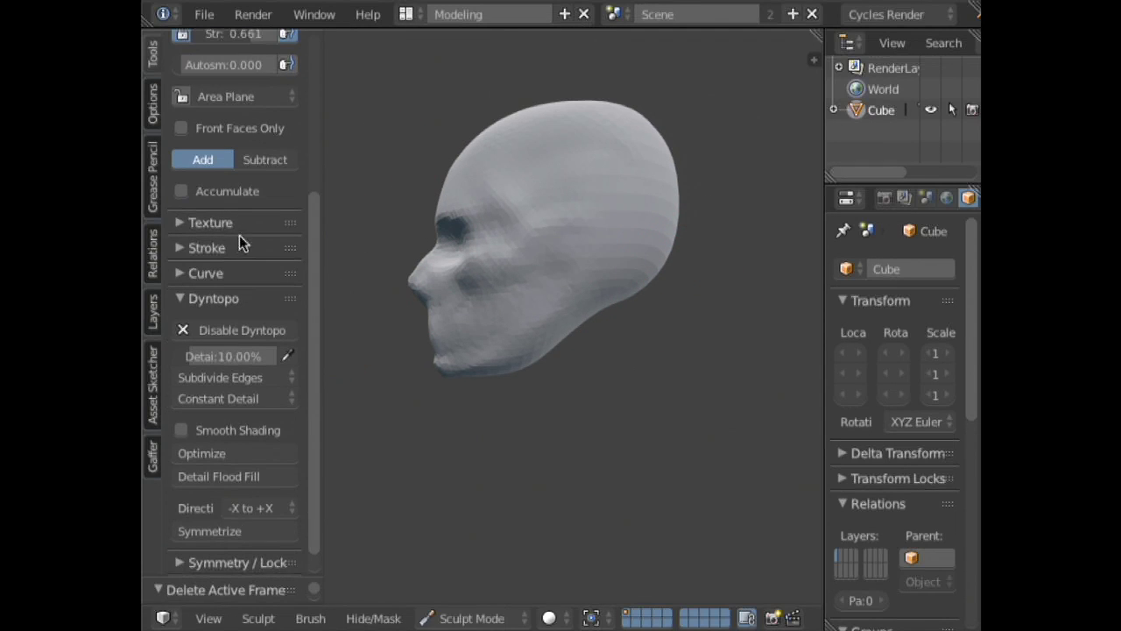
scroll(268, 343, up, 7)
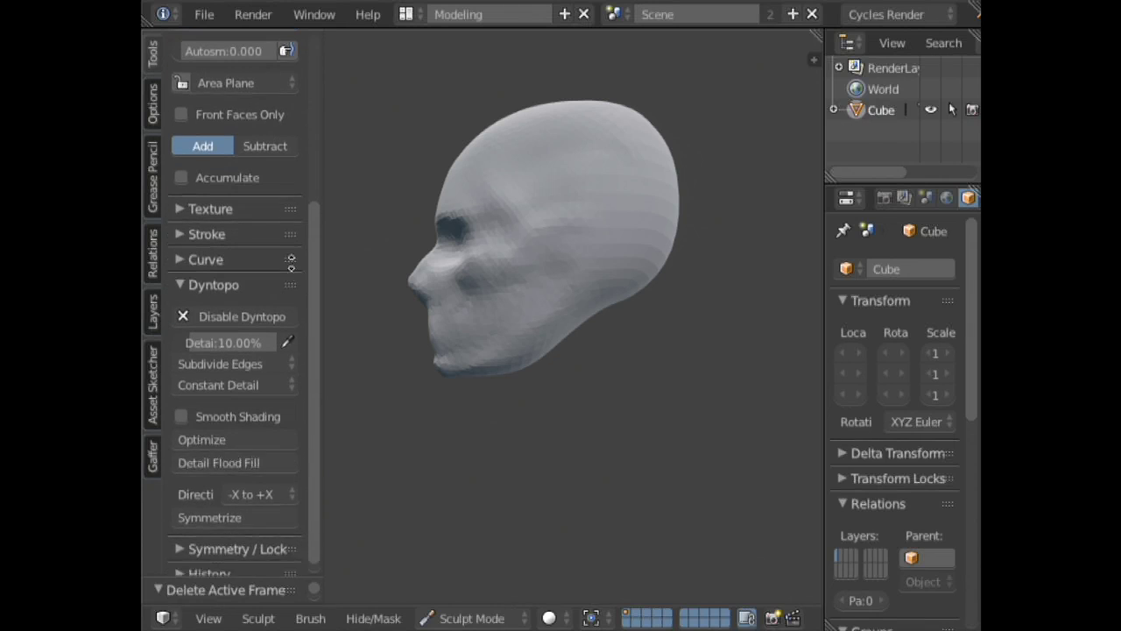
scroll(286, 426, down, 3)
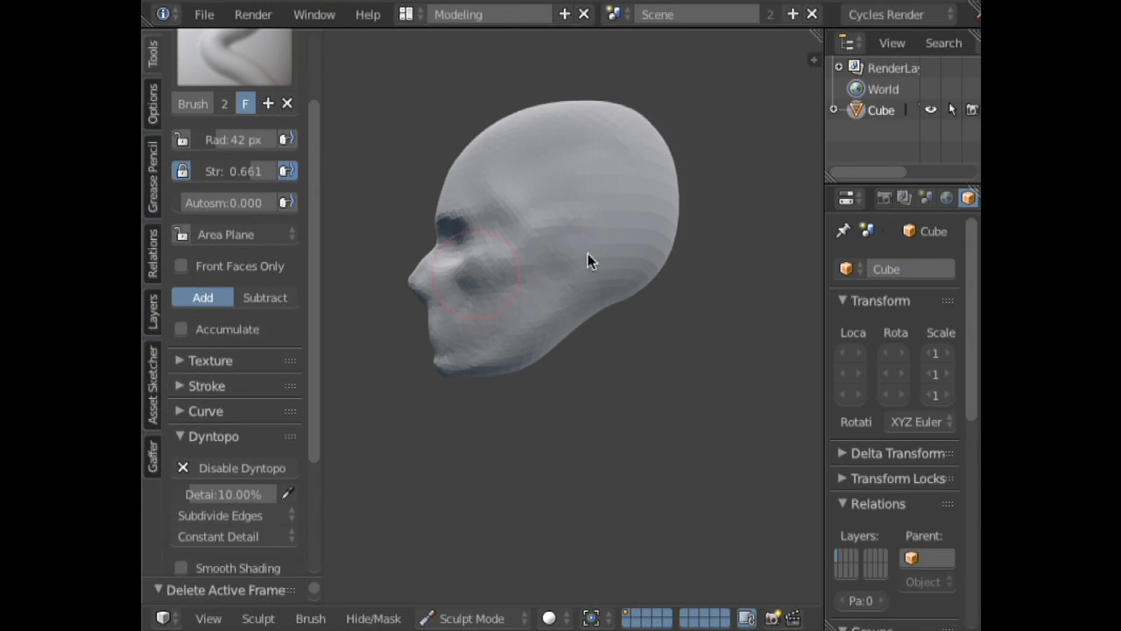
click(261, 69)
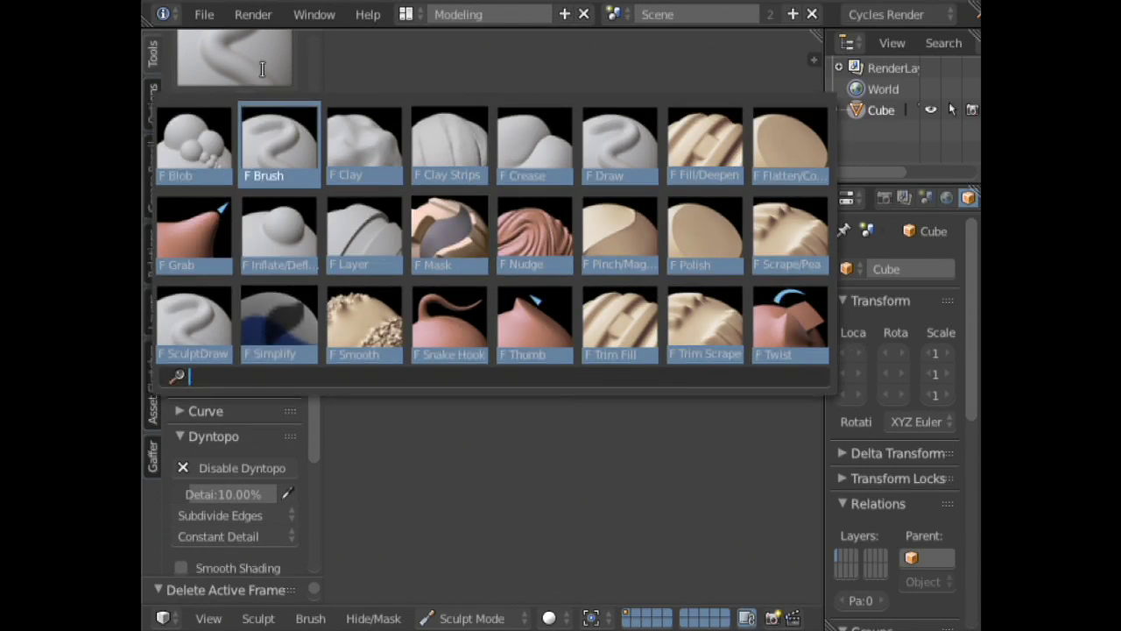
click(448, 234)
- Paint a rounded mask patch on the underside of the head where the neck attaches, using a 39 px radius
mouse_move(518, 283)
middle_down()
mouse_move(552, 343)
mouse_move(533, 226)
mouse_move(611, 277)
middle_up()
scroll(610, 276, down, 2)
mouse_move(630, 112)
middle_down()
mouse_move(514, 301)
mouse_move(627, 222)
middle_up()
mouse_move(632, 234)
mouse_down()
mouse_move(646, 209)
mouse_move(612, 254)
mouse_move(593, 214)
mouse_move(633, 196)
mouse_move(600, 247)
mouse_move(587, 213)
mouse_move(648, 215)
mouse_move(616, 258)
mouse_move(586, 246)
mouse_move(574, 212)
mouse_move(623, 214)
mouse_move(589, 219)
mouse_move(606, 279)
mouse_move(597, 267)
mouse_move(596, 289)
mouse_move(618, 268)
mouse_up()
key(f)
click(613, 268)
mouse_move(649, 222)
mouse_down()
mouse_move(617, 239)
mouse_move(624, 203)
mouse_move(615, 241)
mouse_move(637, 273)
mouse_up()
middle_drag(637, 273, 658, 258)
drag(658, 258, 618, 204)
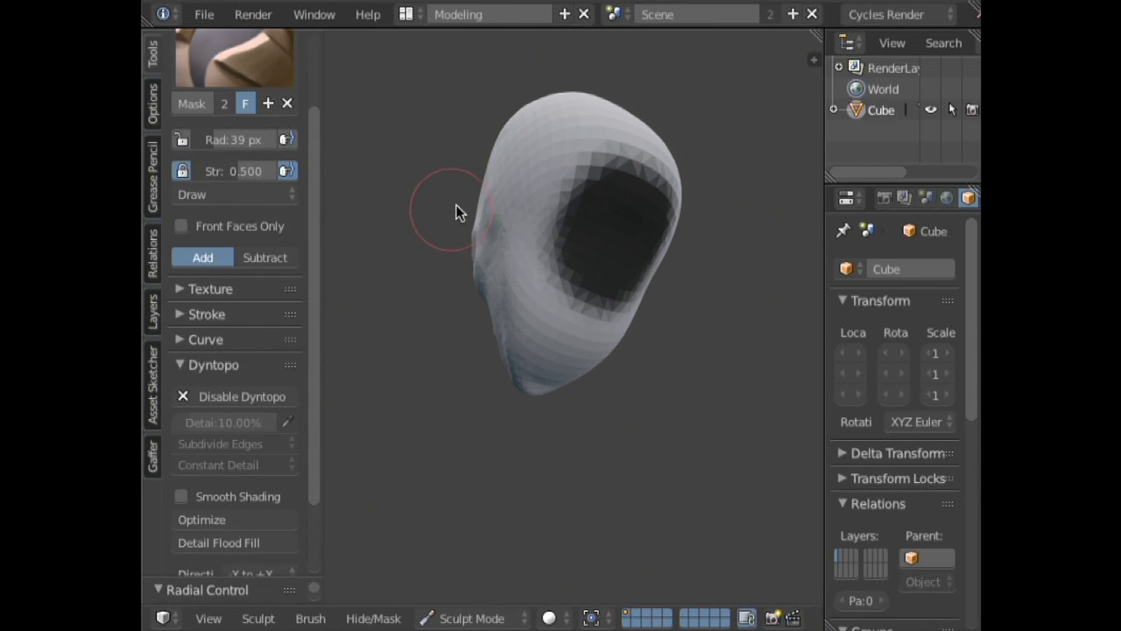
- Try the Draw brush around the masked neck patch, and invert the mask so only that patch is editable
click(273, 78)
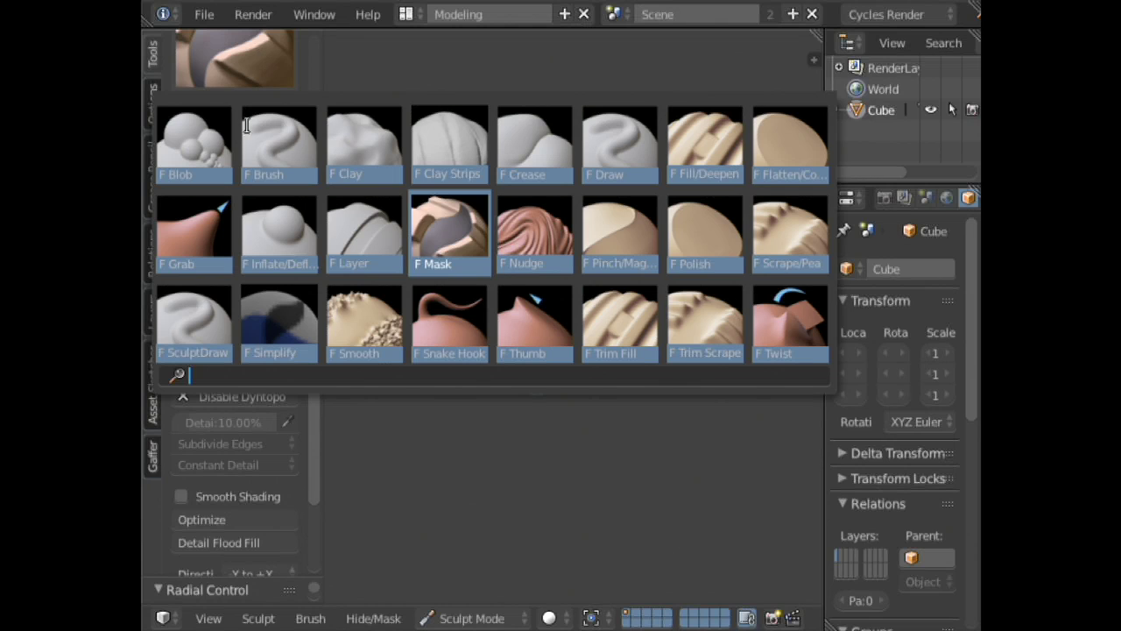
click(285, 149)
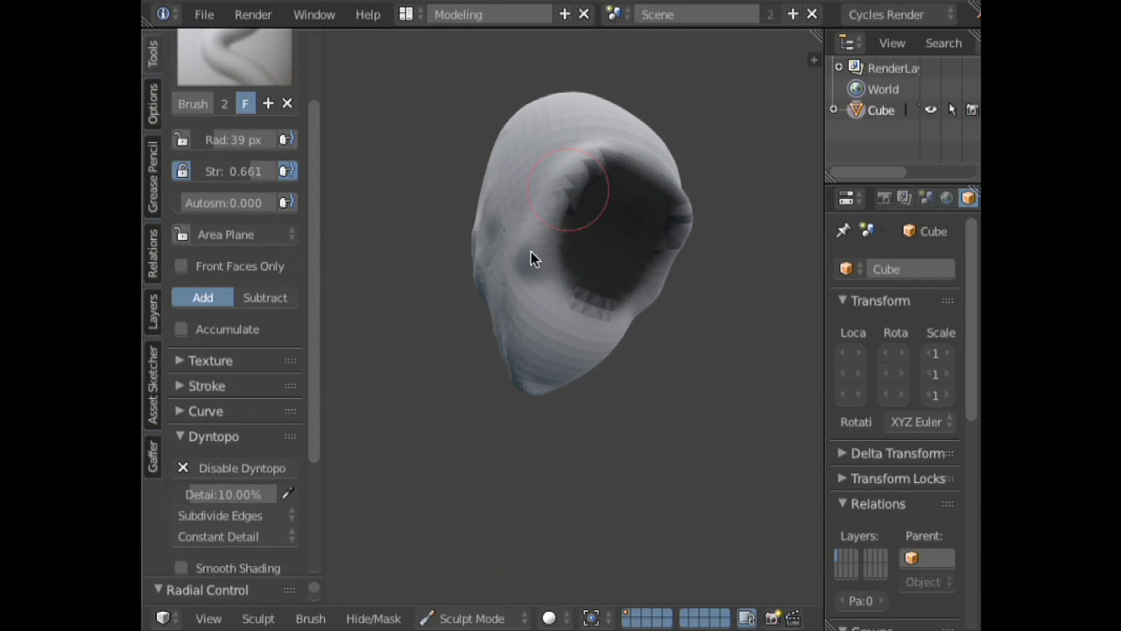
middle_drag(553, 263, 674, 262)
key(alt+m)
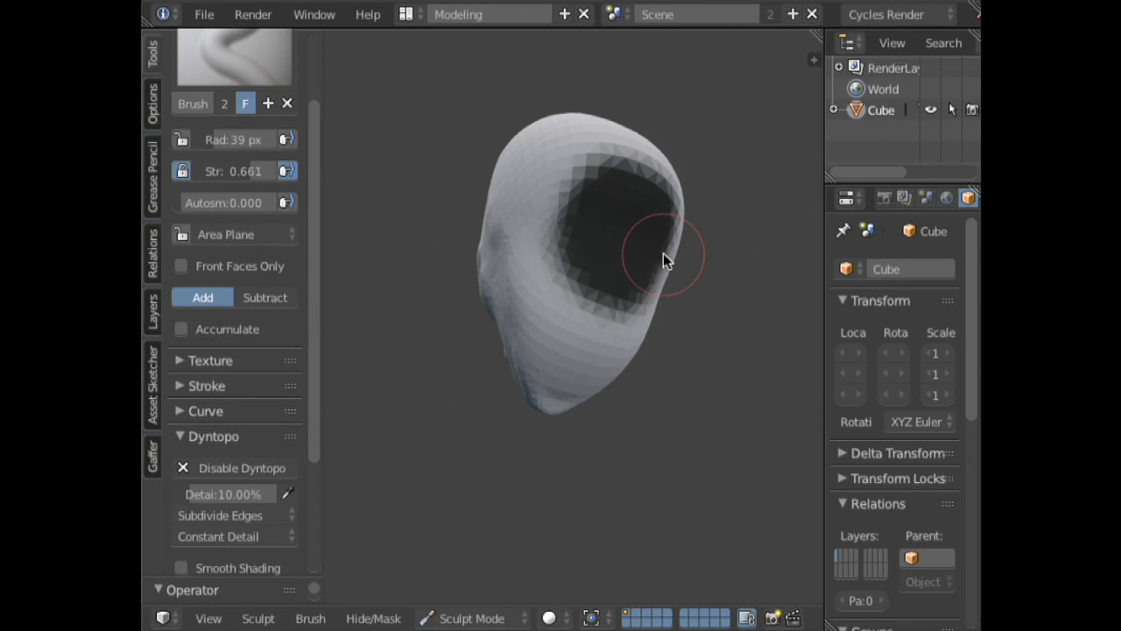
key(ctrl+i)
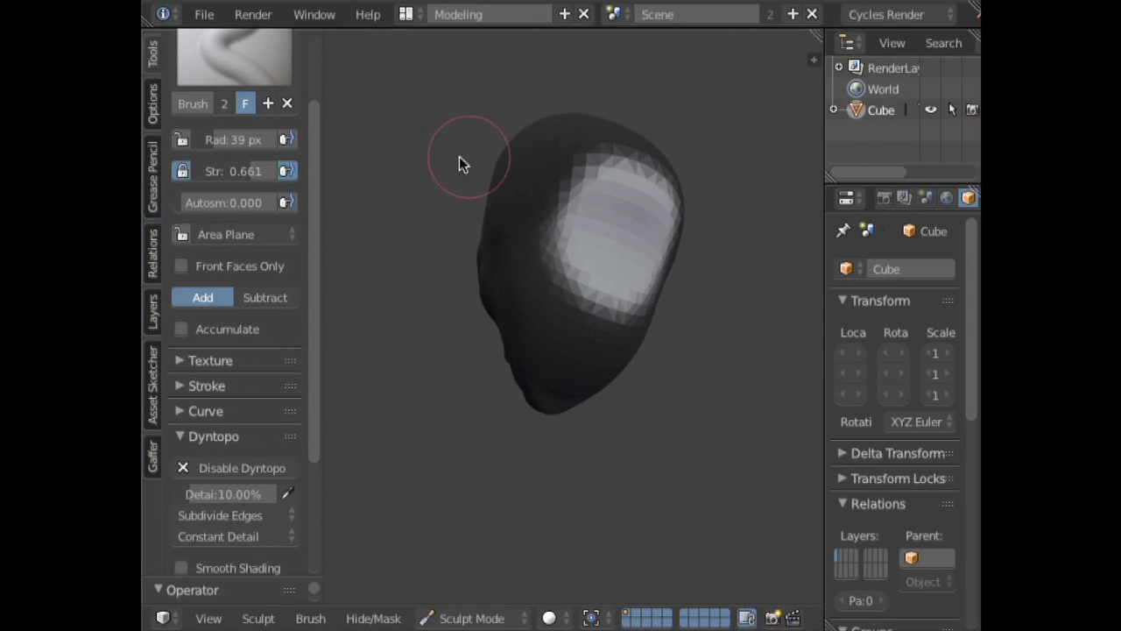
- Switch to the Snake Hook brush with a 78 px radius and Smooth falloff, viewing the head in profile
click(250, 68)
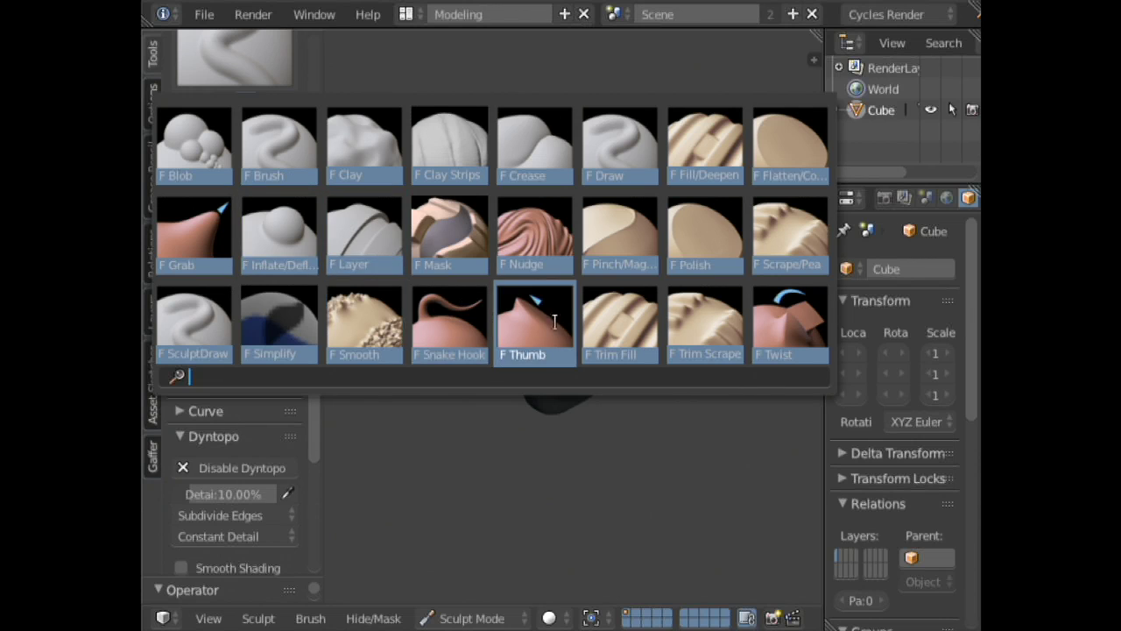
click(450, 328)
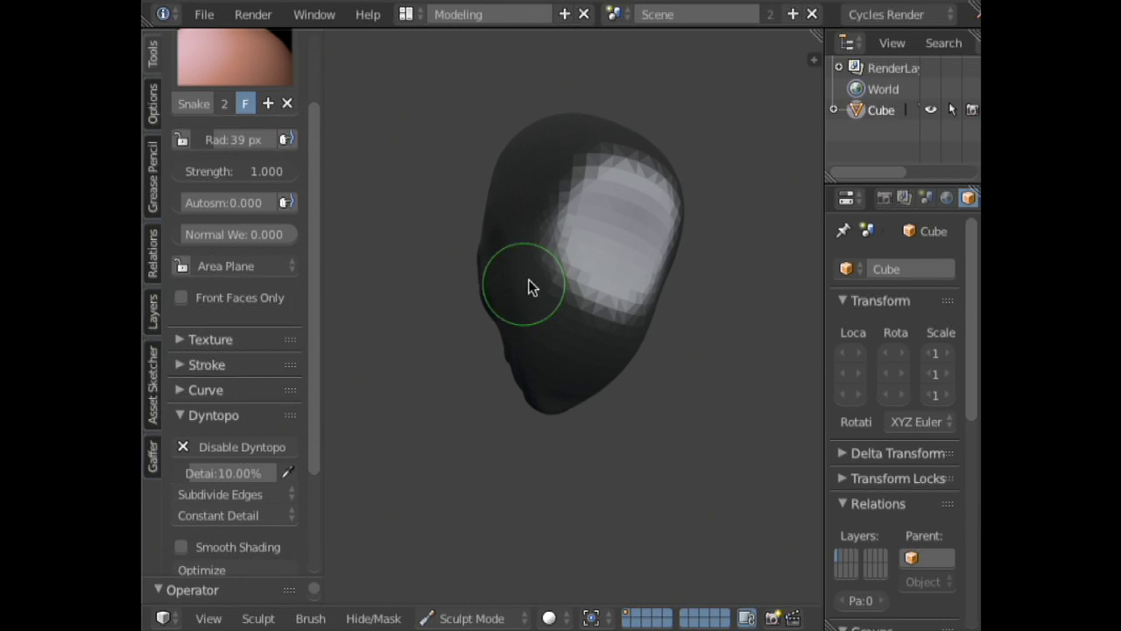
mouse_move(544, 255)
mouse_down()
mouse_move(562, 276)
mouse_move(603, 283)
mouse_move(627, 181)
mouse_move(584, 225)
mouse_up()
mouse_move(583, 225)
middle_down()
mouse_move(551, 255)
mouse_move(614, 247)
mouse_move(746, 201)
mouse_move(511, 250)
mouse_move(551, 292)
mouse_move(593, 260)
mouse_move(608, 303)
mouse_move(693, 260)
mouse_move(630, 280)
middle_up()
scroll(290, 485, down, 3)
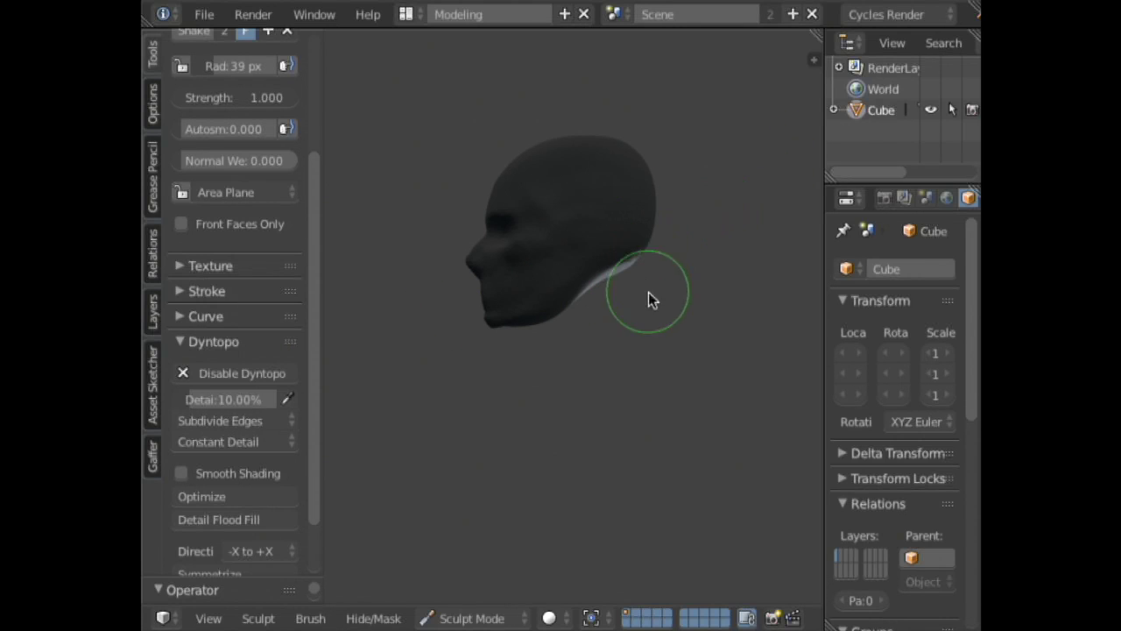
key(f)
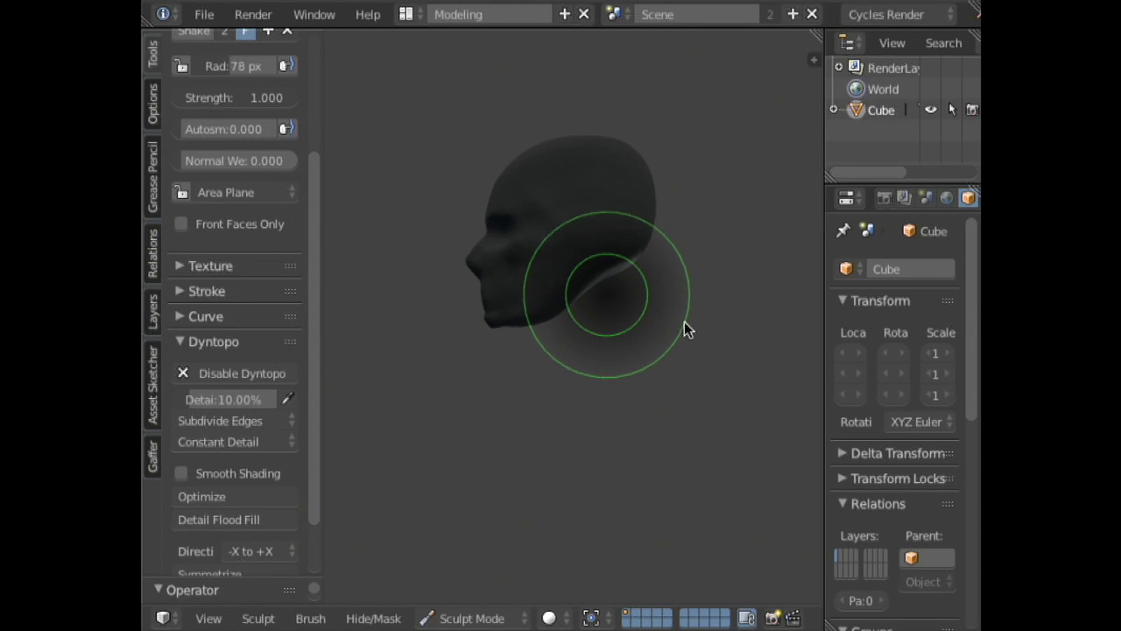
click(682, 316)
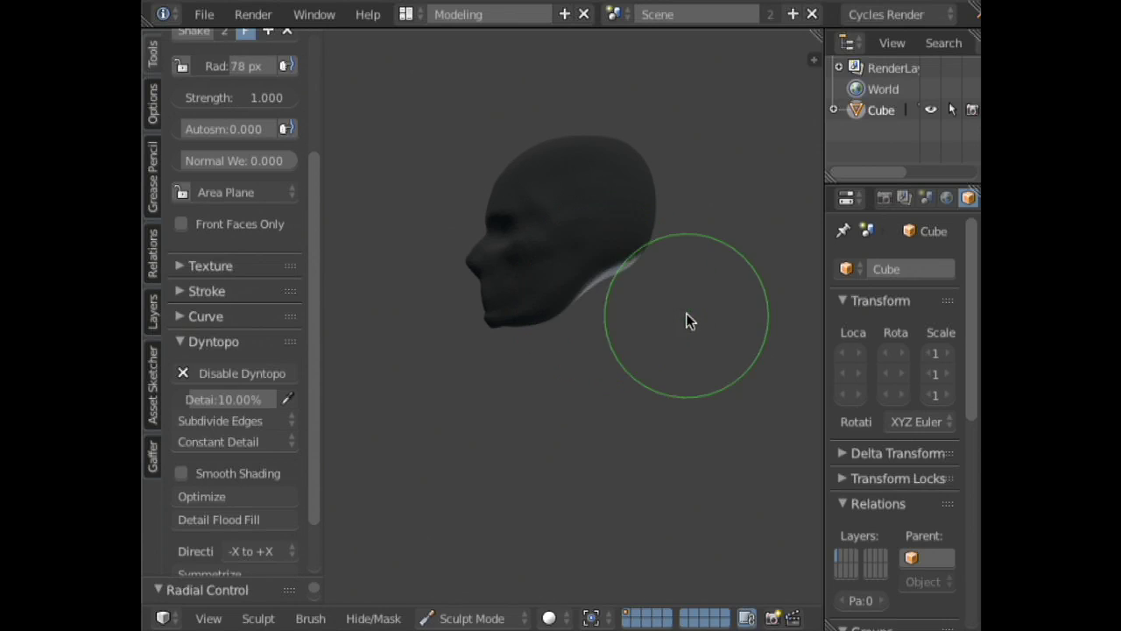
key(w)
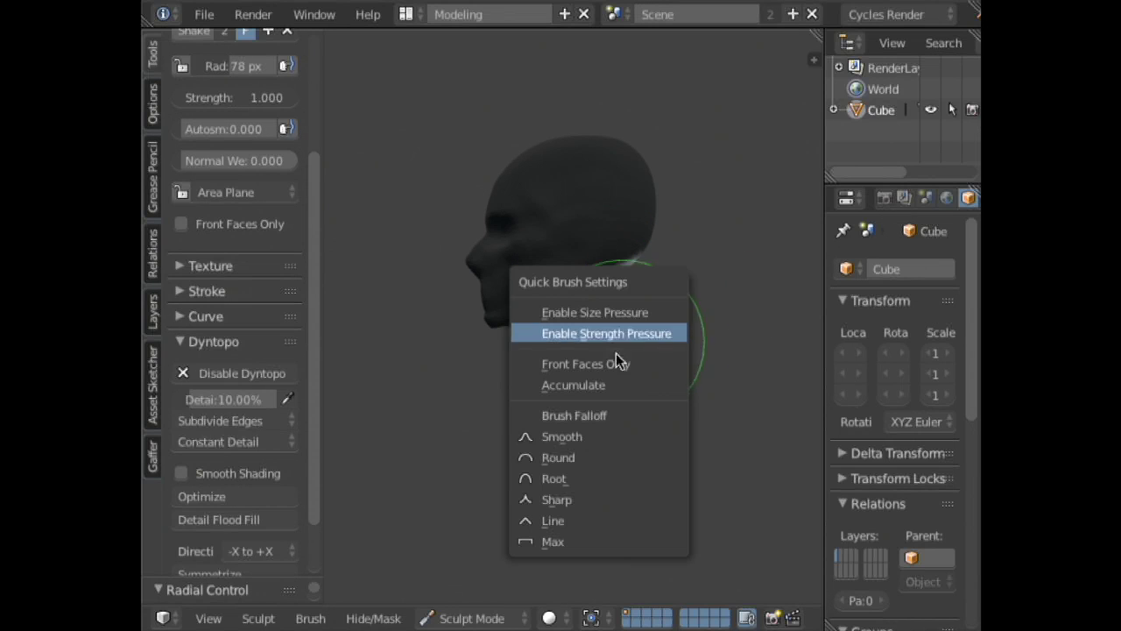
click(603, 437)
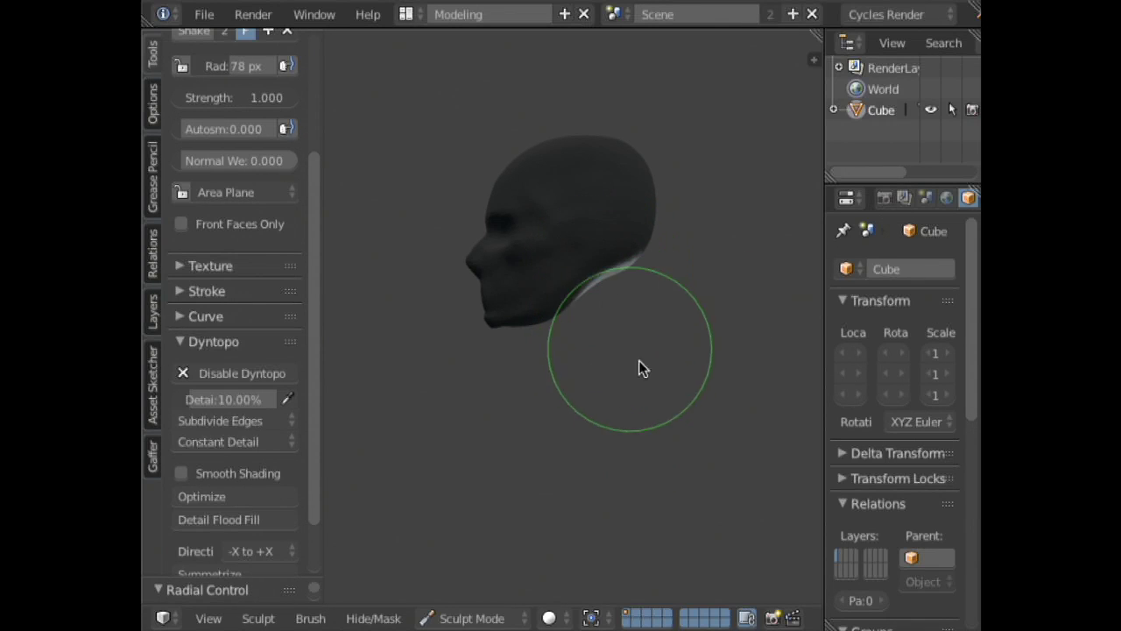
- Try to pull the neck out of the unmasked patch, inspect its mesh in wireframe, and undo the pull
mouse_move(605, 275)
mouse_down()
mouse_move(698, 480)
mouse_move(660, 355)
mouse_move(691, 377)
mouse_move(612, 402)
mouse_up()
mouse_move(612, 402)
middle_down()
mouse_move(583, 343)
mouse_move(777, 345)
mouse_move(631, 397)
mouse_move(494, 378)
middle_up()
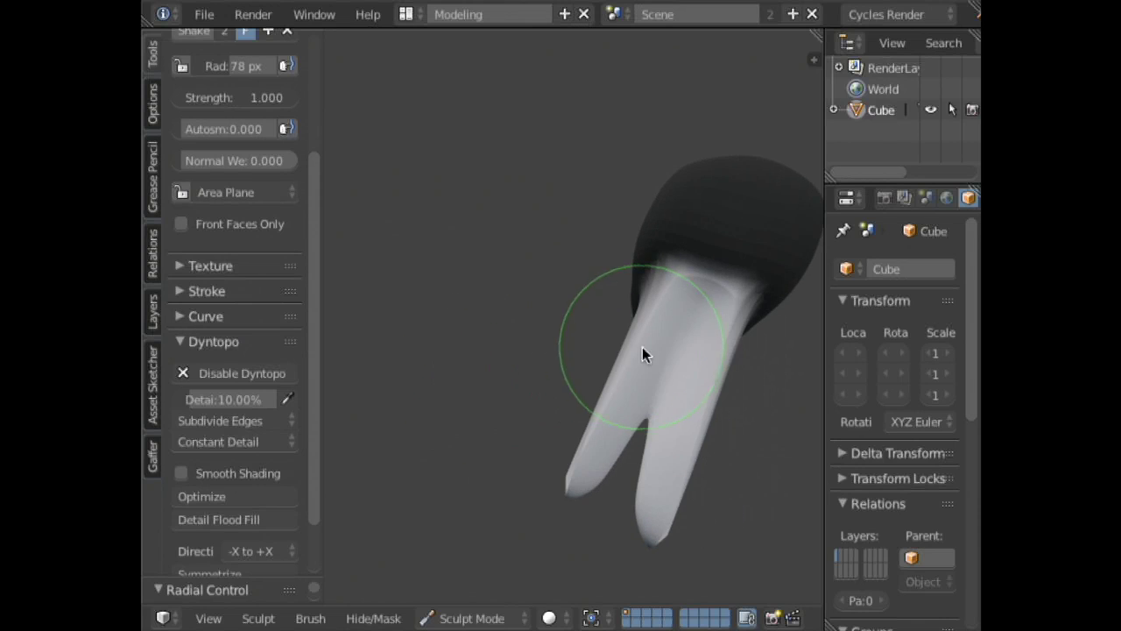
key(z)
middle_drag(615, 351, 643, 350)
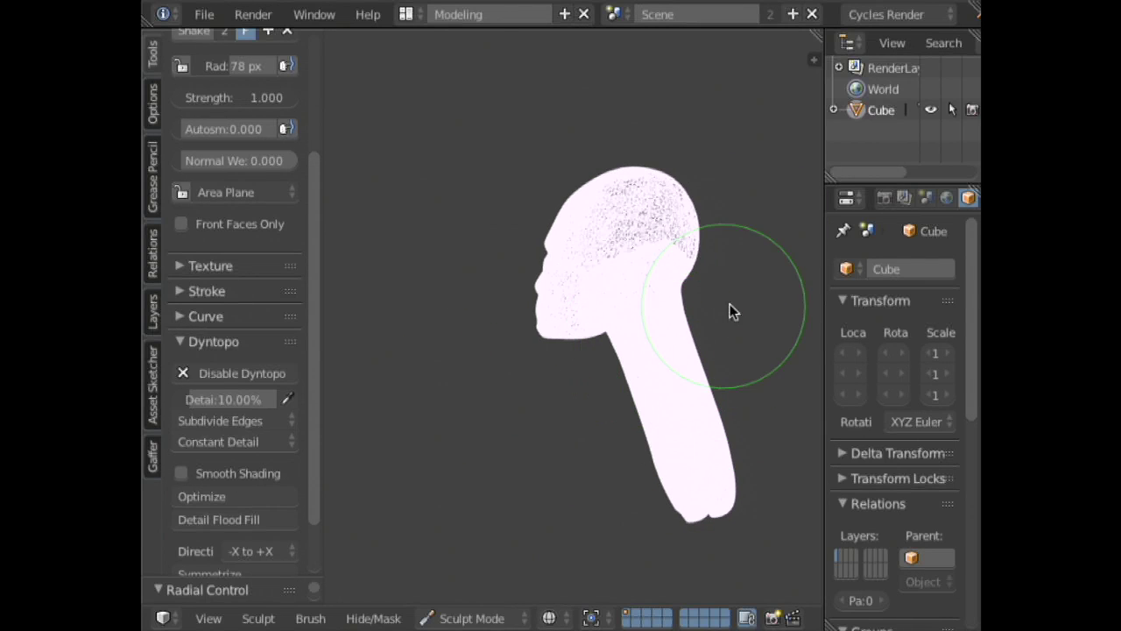
scroll(728, 310, up, 3)
scroll(692, 302, up, 1)
mouse_move(706, 306)
middle_down()
mouse_move(780, 292)
mouse_move(646, 349)
middle_up()
key(z)
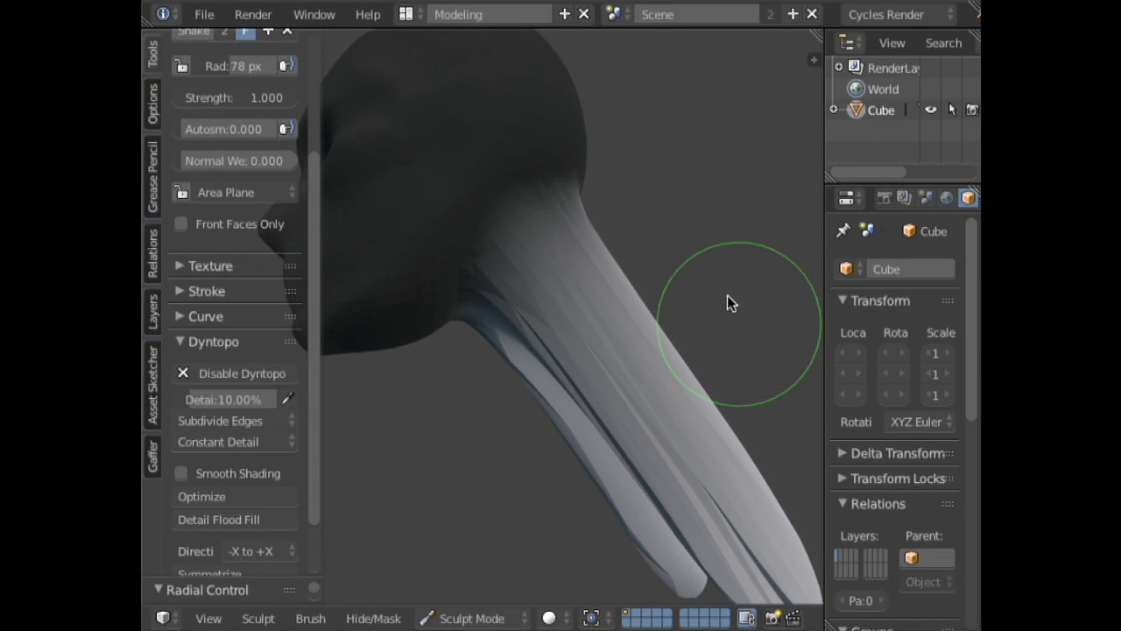
key(ctrl+z)
- Set the Dyntopo refine method to Collapse Edges and the Snake Hook radius to 123 px
click(269, 421)
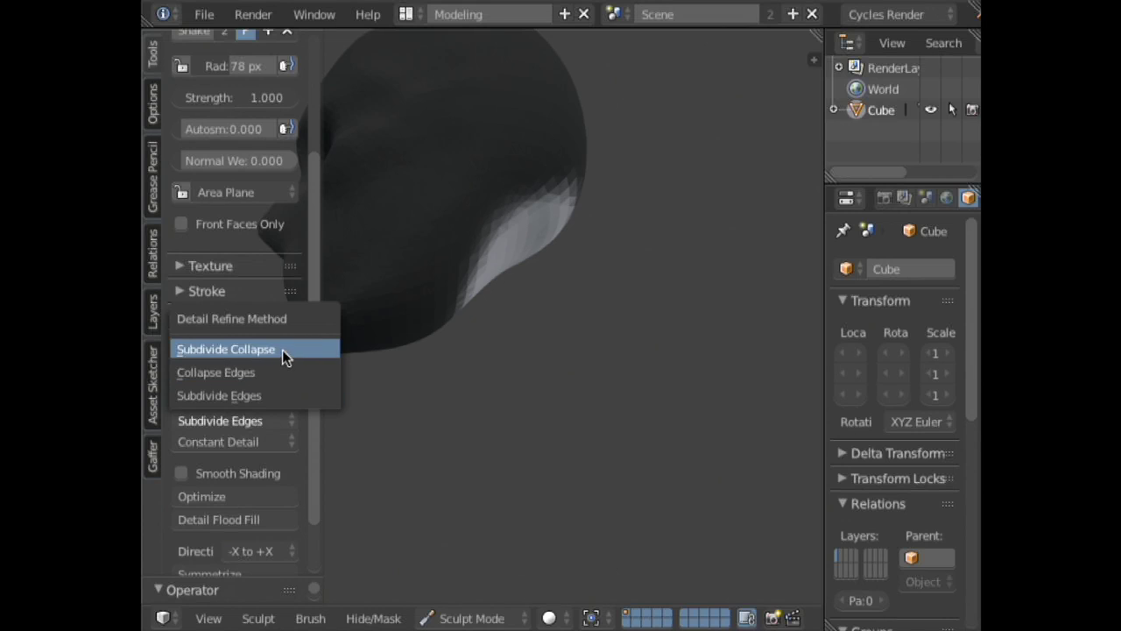
click(281, 372)
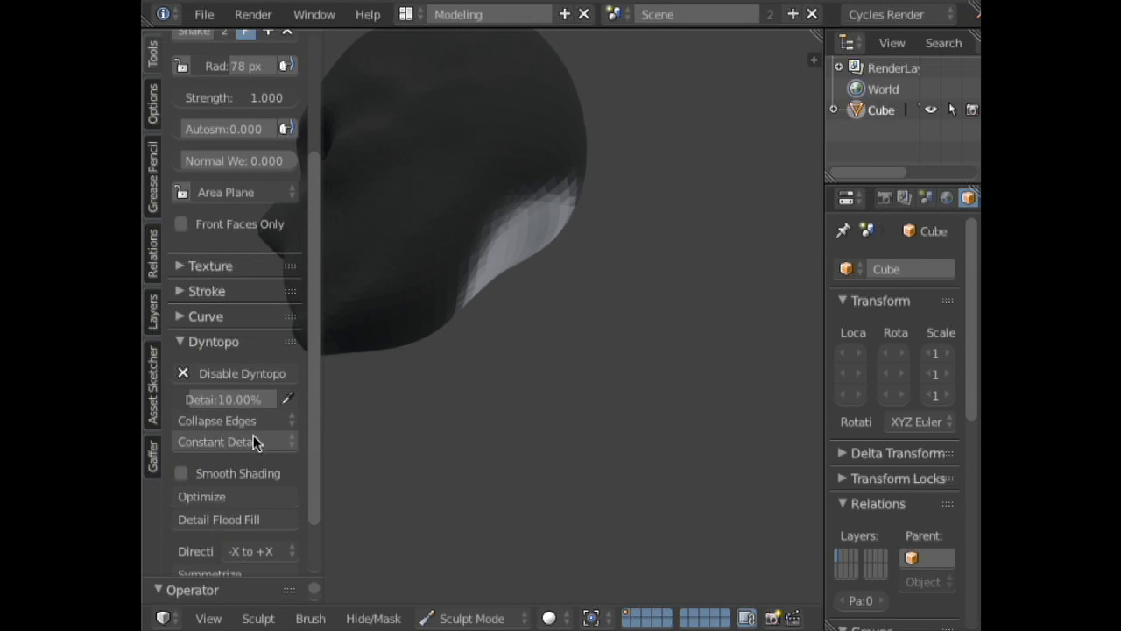
scroll(573, 360, down, 4)
middle_drag(549, 363, 571, 310)
key(f)
click(561, 390)
middle_drag(607, 352, 527, 334)
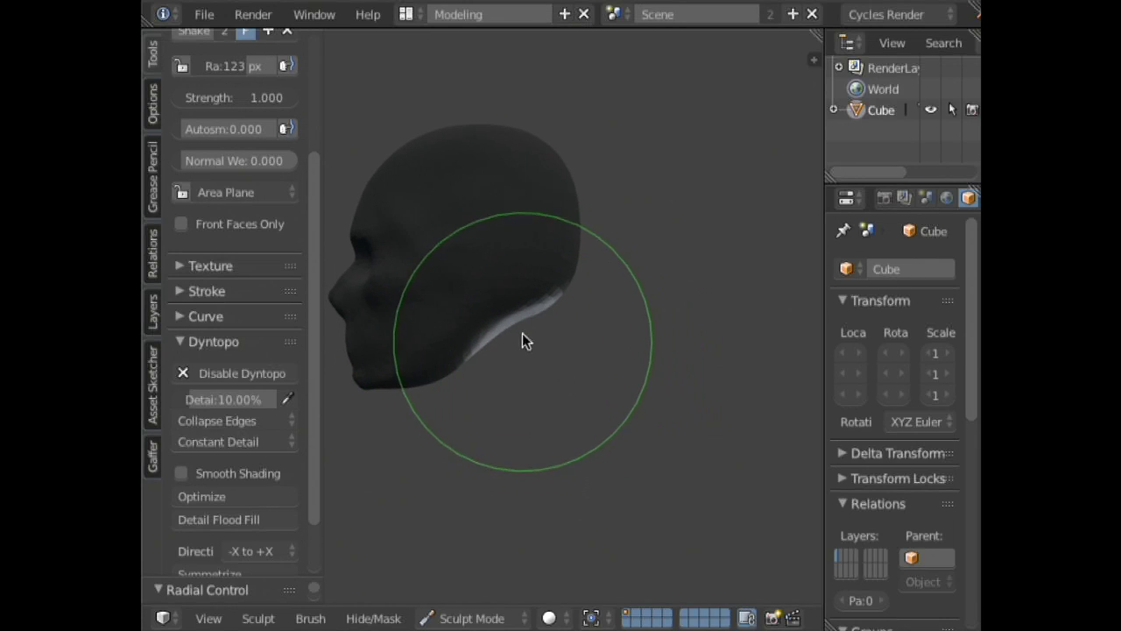
- Try to pull the neck down from the unmasked patch with Collapse Edges and check its mesh in wireframe
mouse_move(513, 326)
mouse_down()
mouse_move(533, 345)
mouse_move(554, 414)
mouse_move(506, 460)
mouse_move(521, 438)
mouse_move(590, 468)
mouse_up()
click(276, 417)
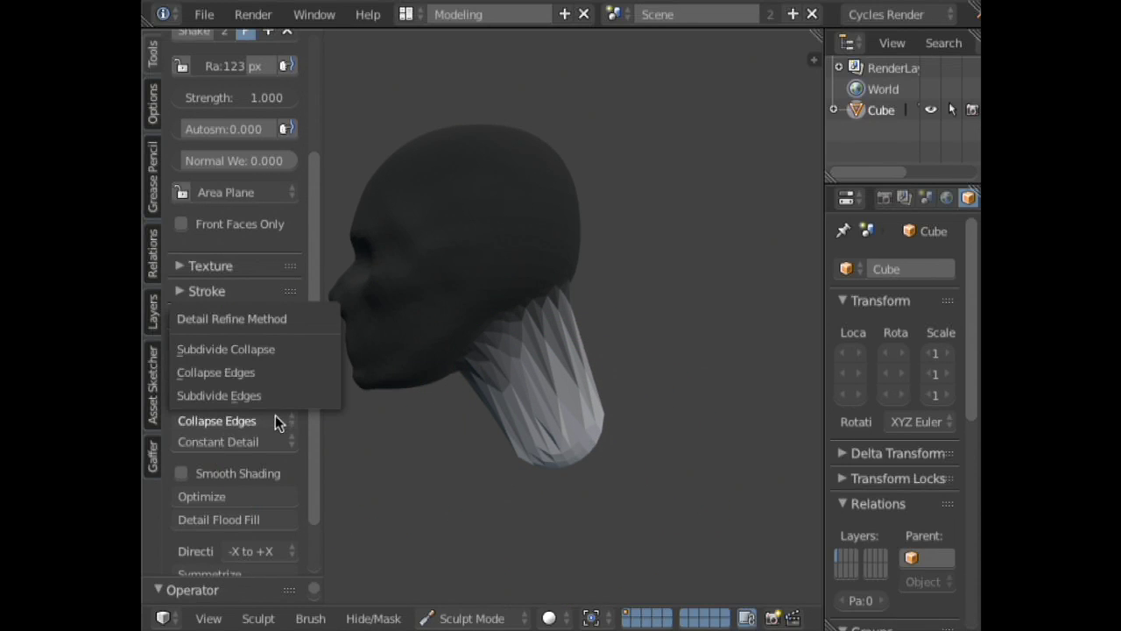
click(291, 370)
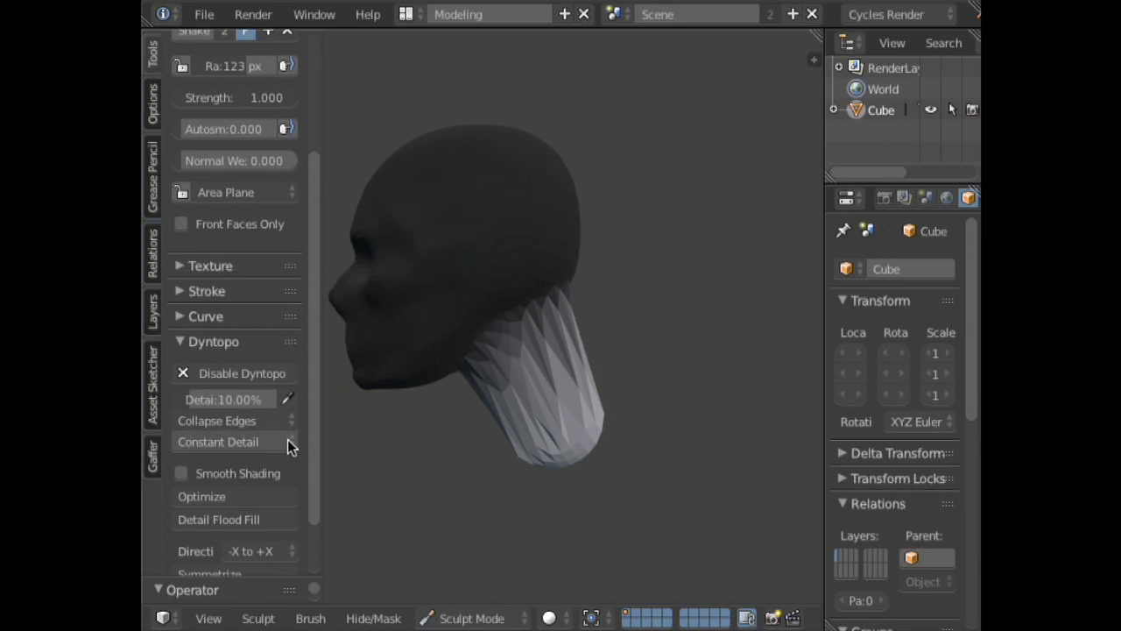
scroll(269, 448, down, 3)
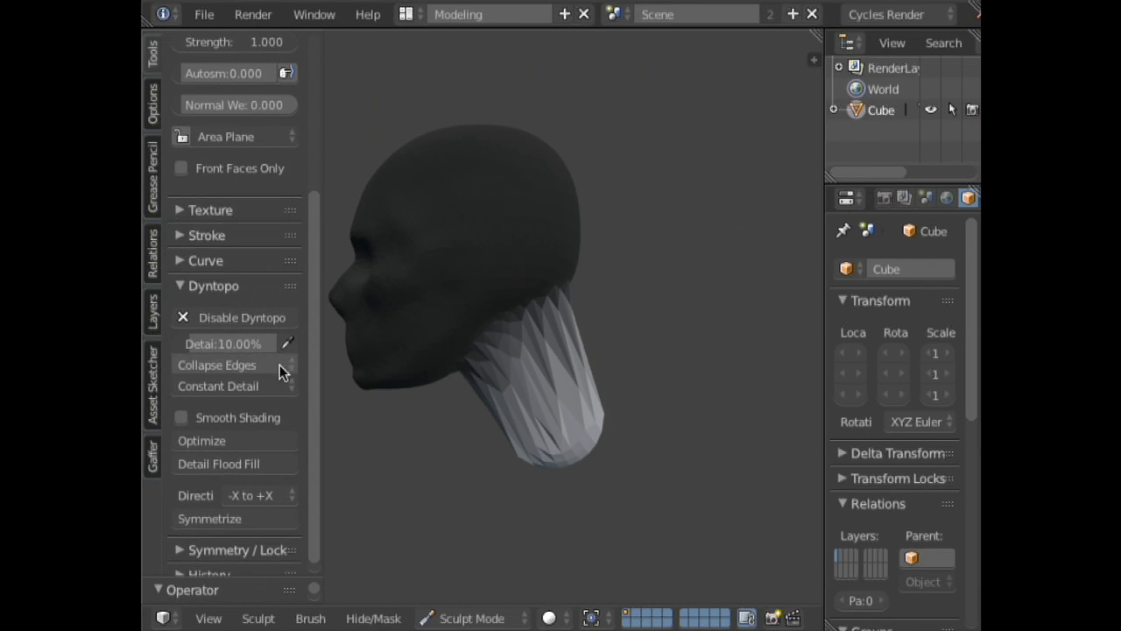
key(z)
key(z)
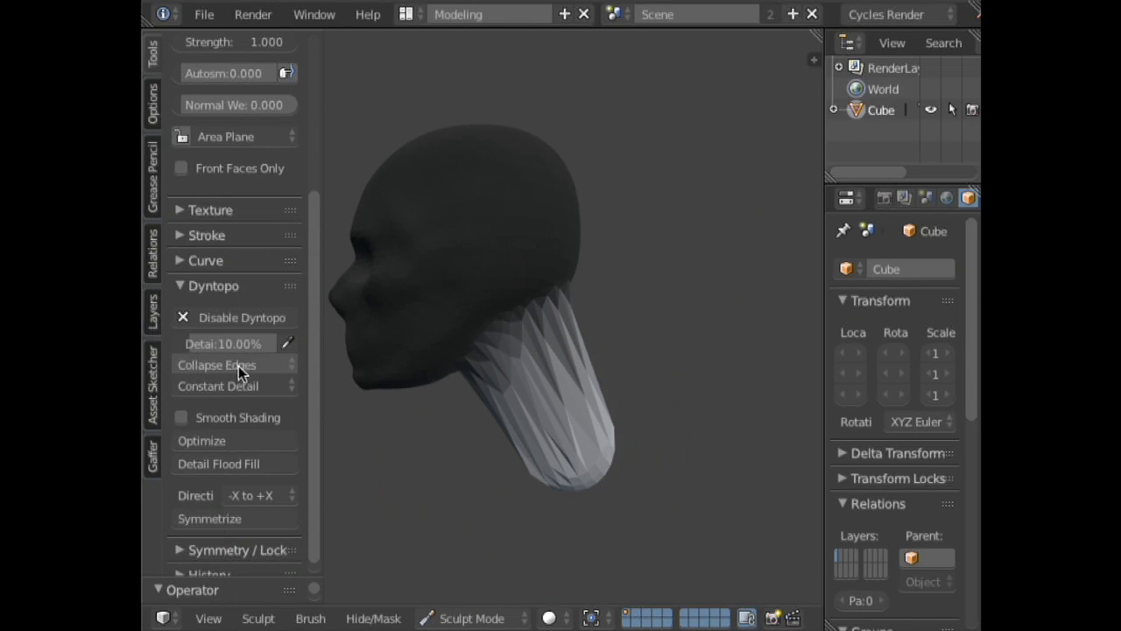
- Set the Dyntopo refine method to Subdivide Collapse and the detail to 20%, and undo the trial neck pulls
click(236, 364)
click(258, 293)
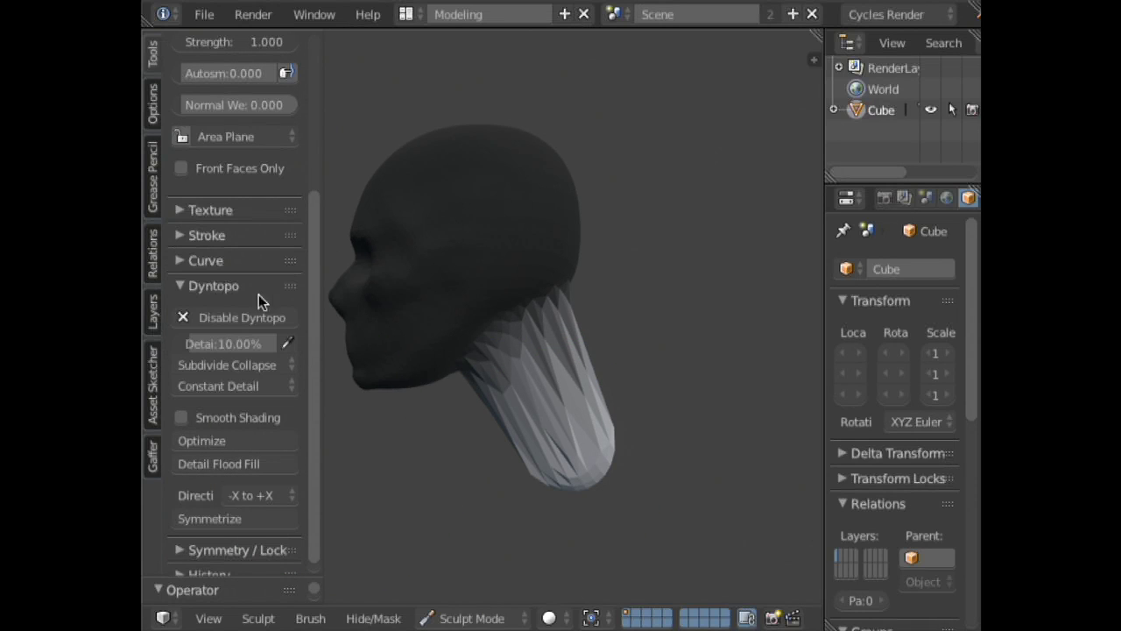
mouse_move(558, 442)
mouse_down()
mouse_move(621, 501)
mouse_move(496, 283)
mouse_move(492, 355)
mouse_up()
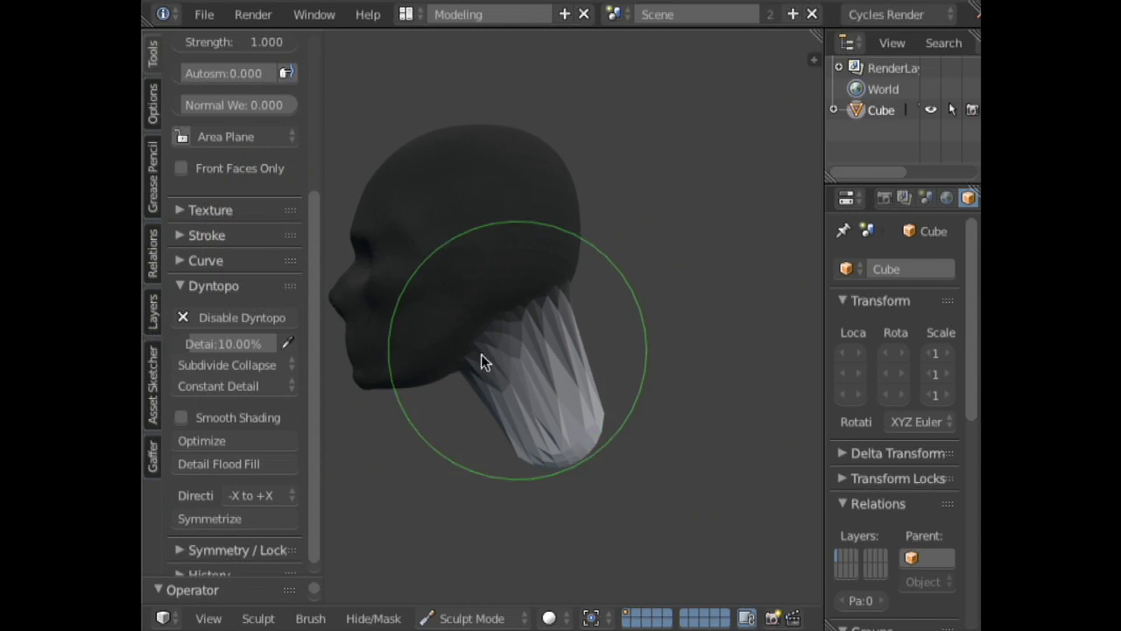
click(271, 348)
text(20)
key(Return)
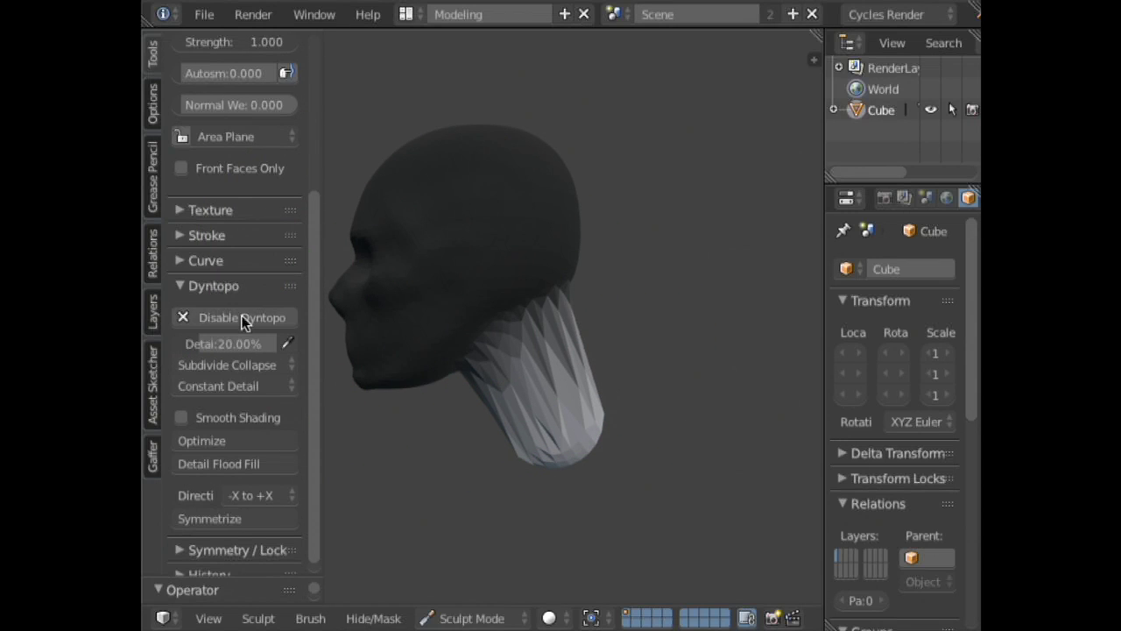
key(ctrl+z)
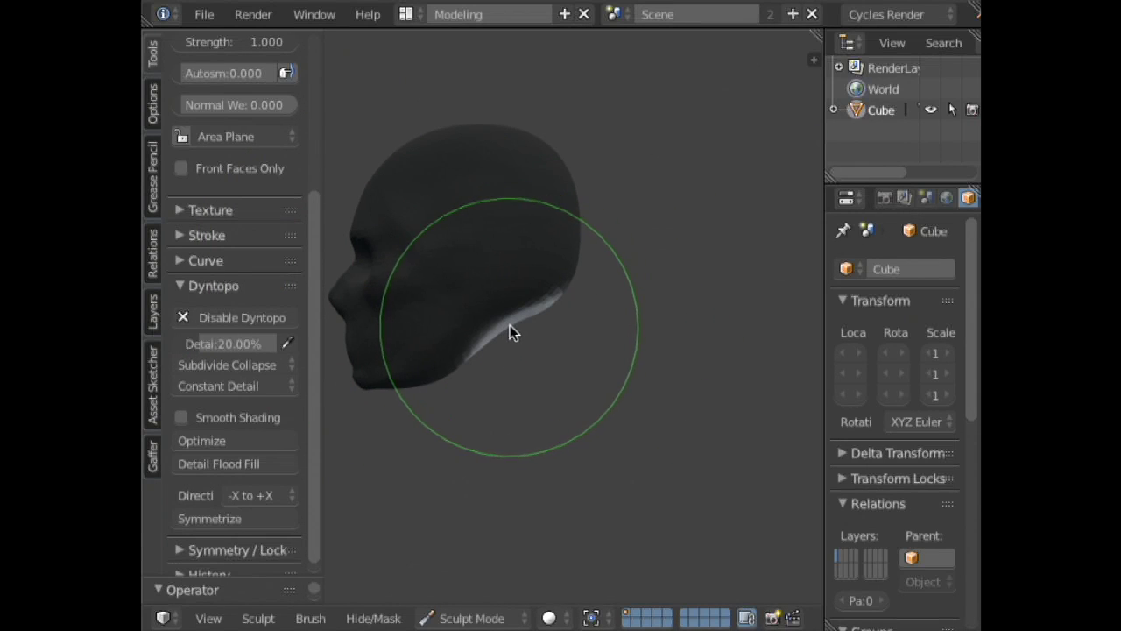
- Pull the neck down and back from the unmasked patch with Snake Hook, and clear the mask
mouse_move(514, 325)
mouse_down()
mouse_move(557, 385)
mouse_move(571, 441)
mouse_up()
middle_drag(580, 448, 528, 363)
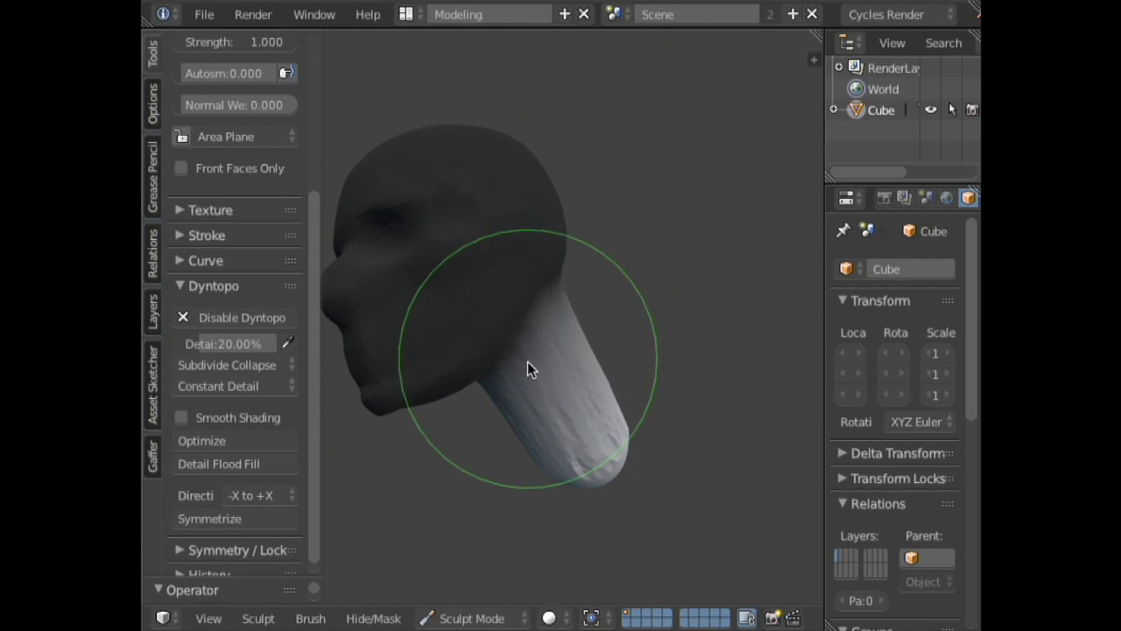
key(KP_1)
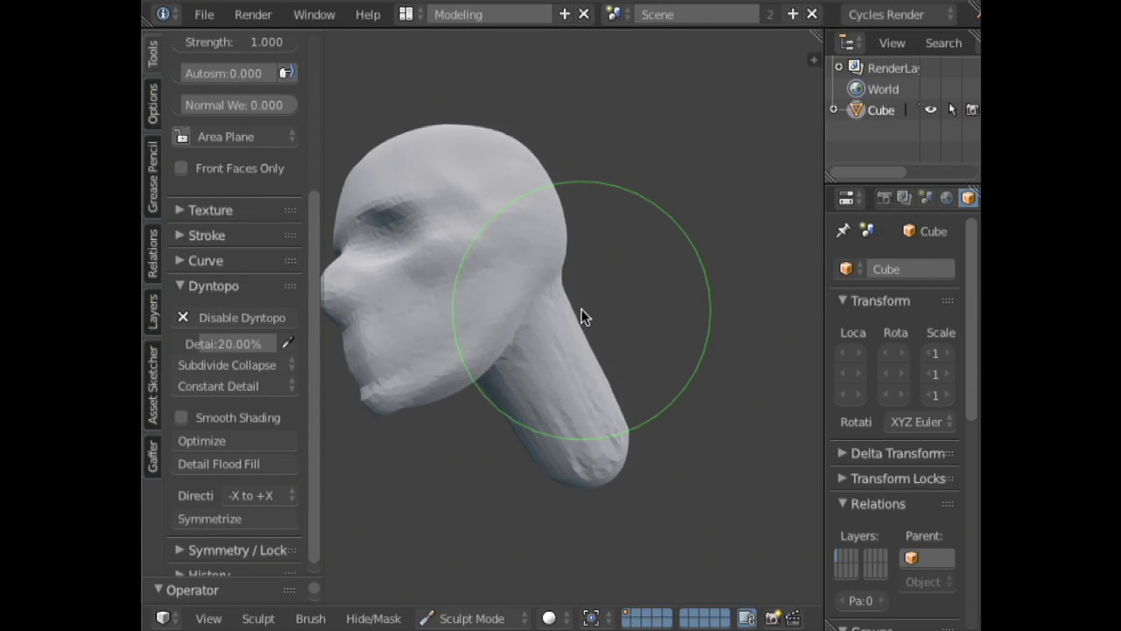
- Reshape the neck with resized Snake Hook strokes, widening its lower end into a rounded shoulder base
middle_drag(629, 333, 612, 306)
key(f)
click(674, 316)
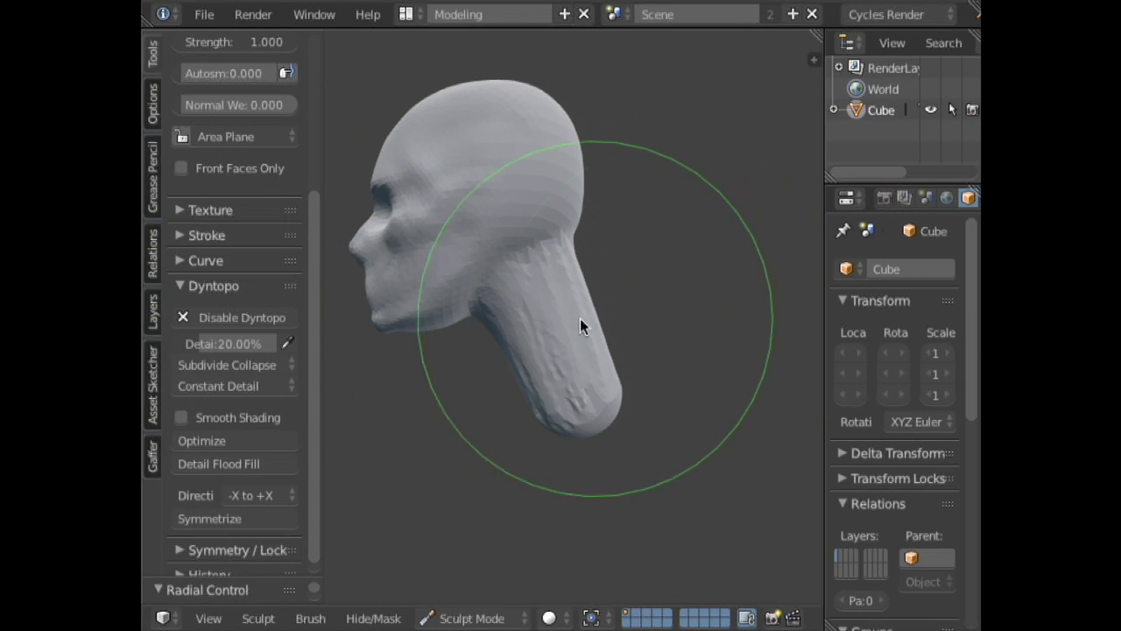
mouse_move(560, 332)
mouse_down()
mouse_move(549, 331)
mouse_move(567, 395)
mouse_move(545, 399)
mouse_up()
key(f)
click(478, 434)
mouse_move(520, 441)
mouse_down()
mouse_move(501, 446)
mouse_move(581, 410)
mouse_move(557, 400)
mouse_move(549, 364)
mouse_move(568, 351)
mouse_move(511, 376)
mouse_move(483, 408)
mouse_move(489, 400)
mouse_up()
mouse_move(475, 333)
middle_down()
mouse_move(528, 243)
mouse_move(485, 336)
mouse_move(585, 414)
middle_up()
mouse_move(587, 414)
mouse_down()
mouse_move(546, 445)
mouse_move(548, 418)
mouse_move(559, 417)
mouse_move(532, 410)
mouse_up()
- Switch to the Clay brush and reduce its radius for working beneath the jaw
key(c)
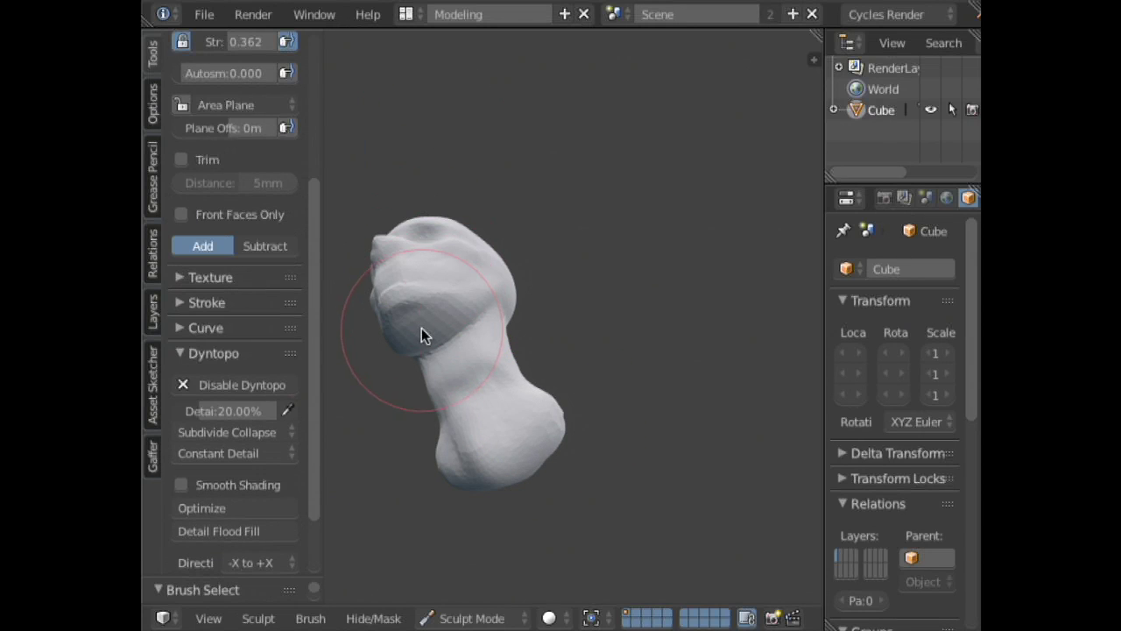
click(380, 334)
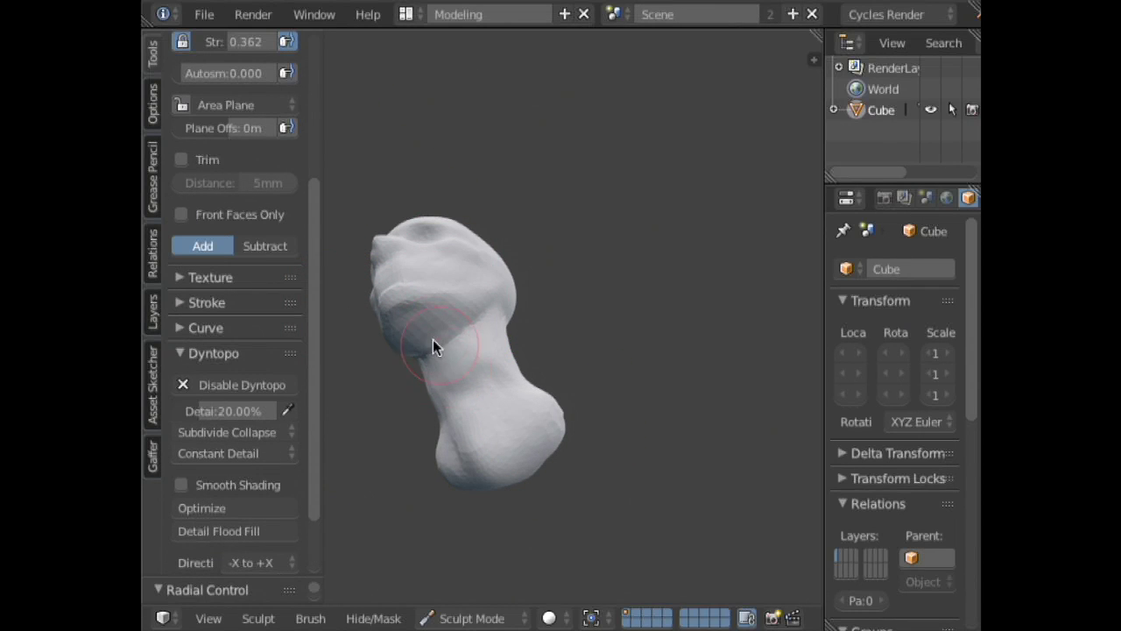
- Build up the front and sides of the neck beneath the jaw with Clay Strips strokes
middle_drag(494, 300, 514, 378)
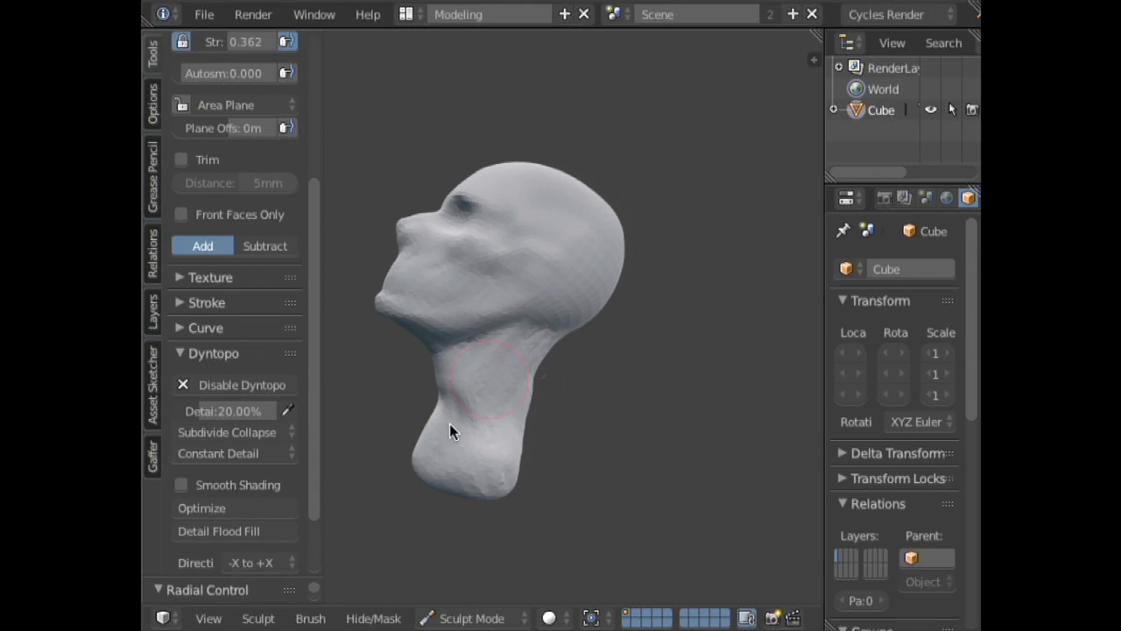
drag(455, 430, 511, 359)
mouse_move(510, 359)
middle_down()
mouse_move(538, 333)
mouse_move(529, 431)
middle_up()
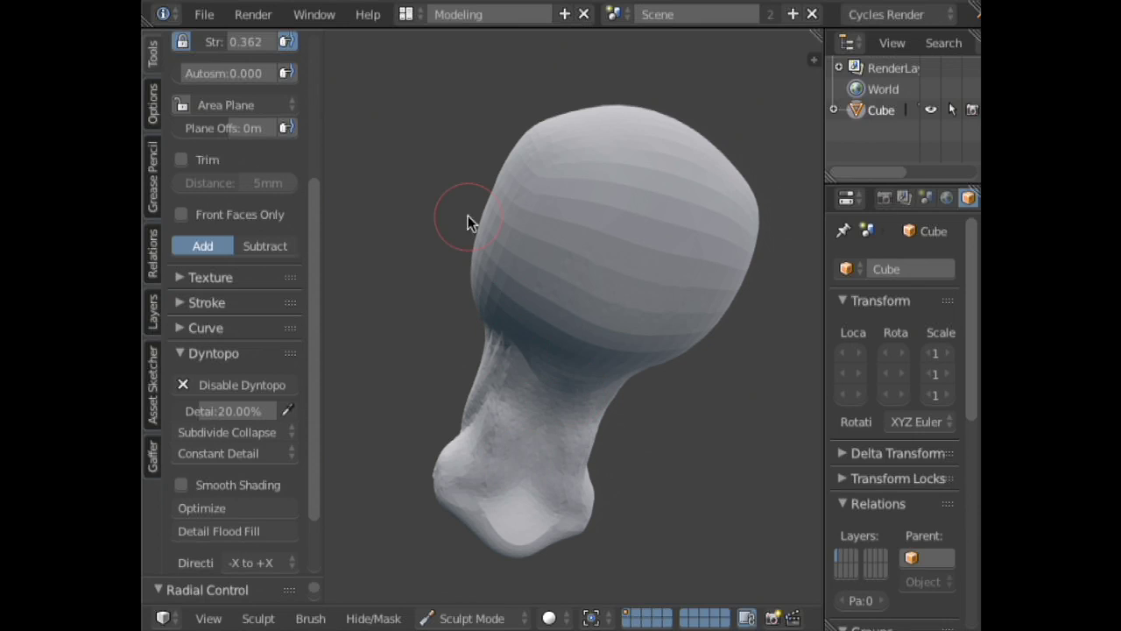
middle_drag(746, 233, 706, 376)
scroll(623, 451, down, 2)
mouse_move(623, 451)
middle_down()
mouse_move(699, 323)
mouse_move(670, 320)
mouse_move(706, 219)
mouse_move(622, 226)
mouse_move(708, 312)
middle_up()
scroll(197, 188, down, 1)
- Switch to the Snake Hook brush, enlarge its radius, and pull the neck base far down into a long torso
scroll(196, 180, up, 5)
click(245, 171)
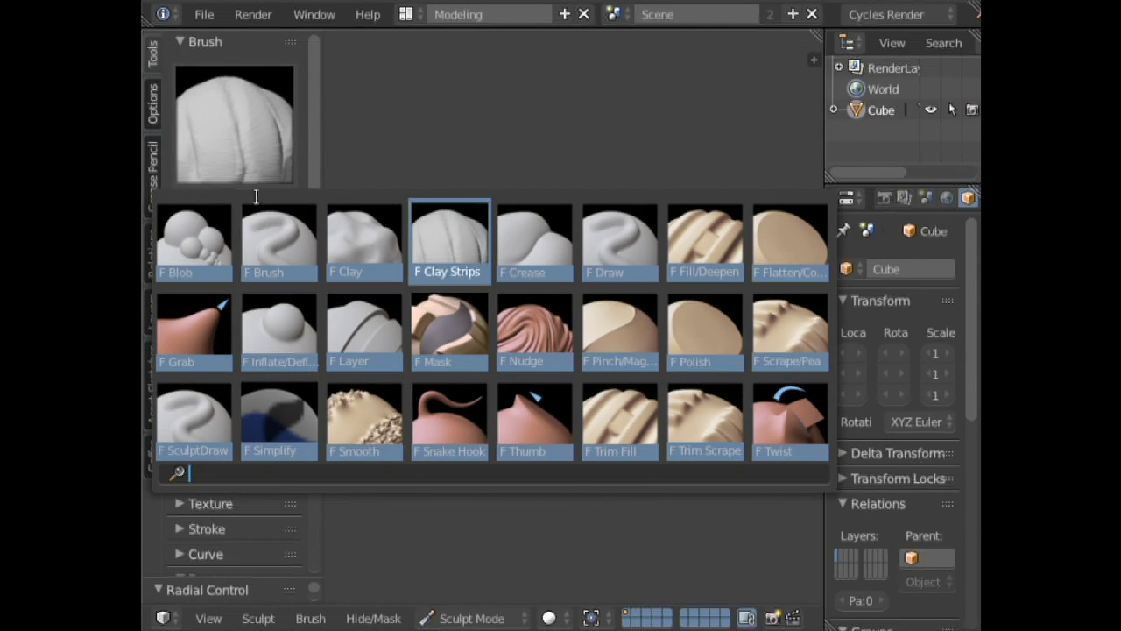
click(433, 451)
mouse_move(611, 462)
shift+middle_down()
mouse_move(486, 347)
mouse_move(490, 336)
shift+middle_up()
key(f)
click(521, 324)
mouse_move(477, 282)
mouse_down()
mouse_move(453, 478)
mouse_move(483, 531)
mouse_up()
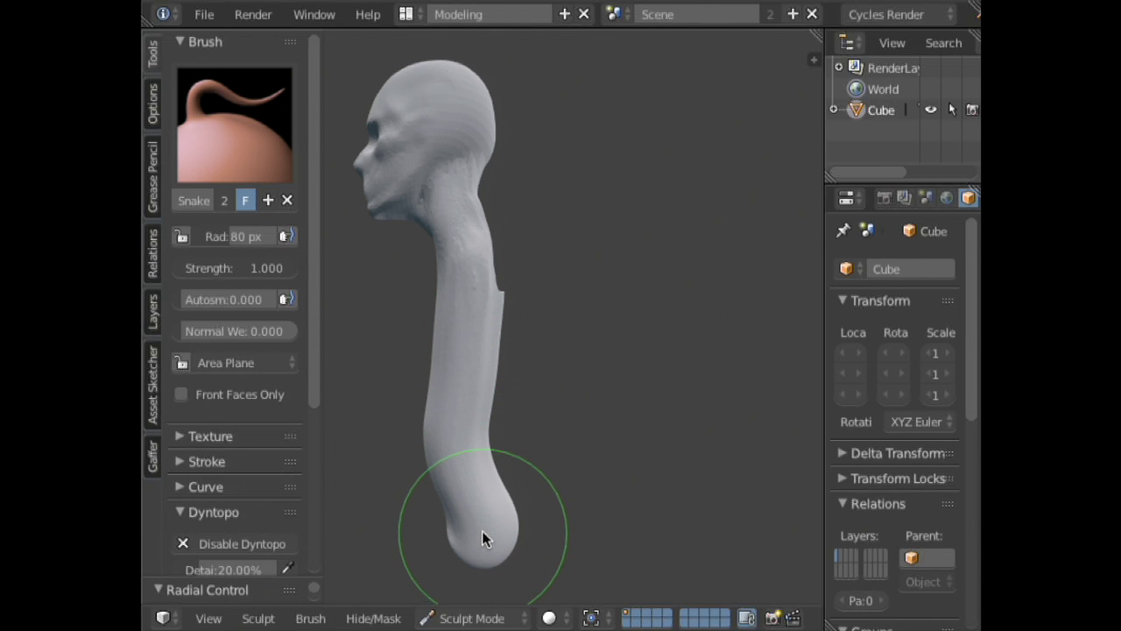
- Pull the sides of the elongated body outward with Snake Hook to widen the shoulders and torso
mouse_move(470, 334)
middle_down()
mouse_move(483, 366)
mouse_move(586, 371)
mouse_move(528, 288)
middle_up()
mouse_move(526, 281)
mouse_down()
mouse_move(563, 288)
mouse_move(531, 400)
mouse_move(541, 406)
mouse_move(541, 351)
mouse_move(548, 366)
mouse_up()
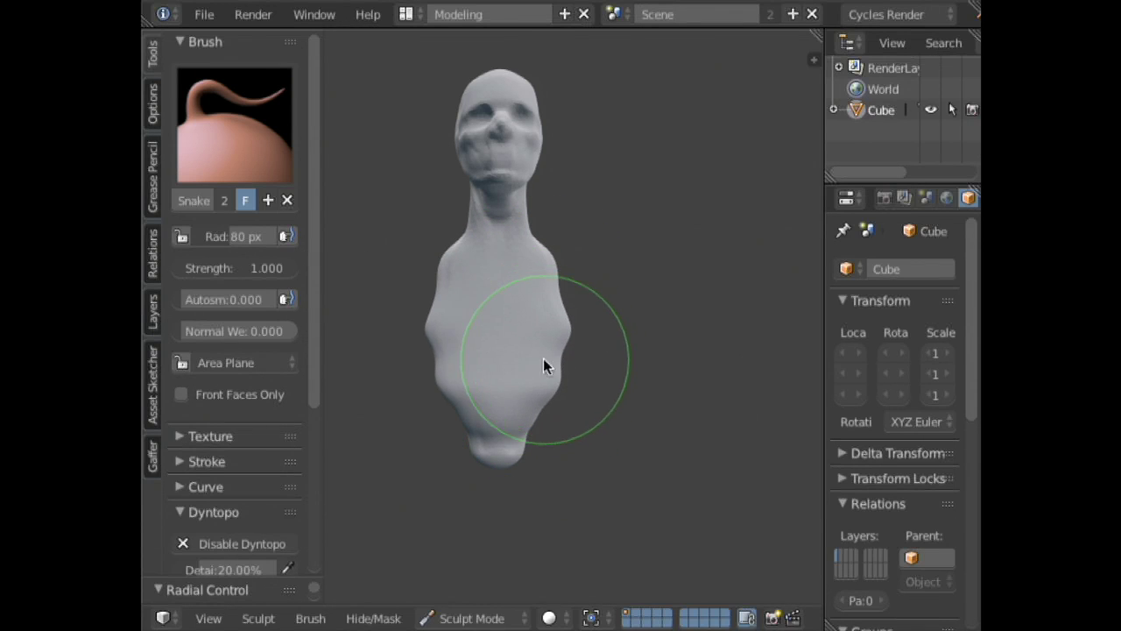
scroll(587, 306, up, 2)
scroll(570, 318, down, 1)
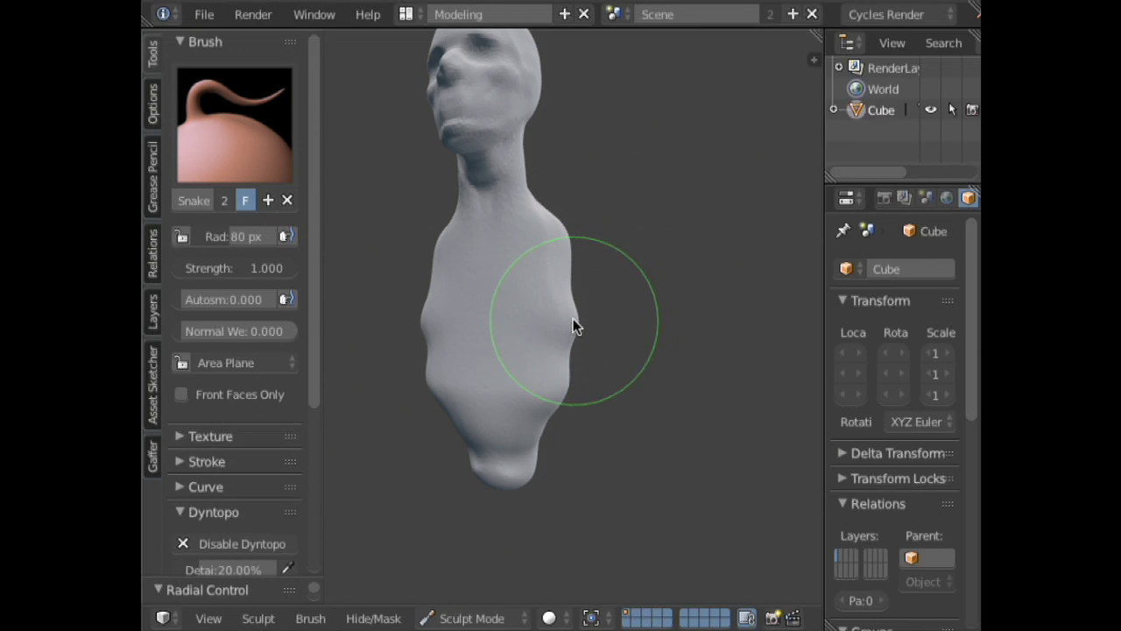
- Build up the chest and shoulders using the Clay Strips brush with a 38 px radius
key(4)
key(f)
click(458, 241)
mouse_move(457, 241)
mouse_down()
mouse_move(513, 222)
mouse_move(507, 247)
mouse_move(528, 248)
mouse_move(538, 267)
mouse_move(520, 303)
mouse_move(534, 329)
mouse_move(564, 328)
mouse_move(537, 417)
mouse_move(511, 439)
mouse_move(501, 270)
mouse_up()
mouse_move(648, 203)
middle_down()
mouse_move(668, 342)
mouse_move(676, 363)
mouse_move(701, 361)
mouse_move(613, 371)
mouse_move(721, 341)
mouse_move(672, 450)
mouse_move(725, 363)
middle_up()
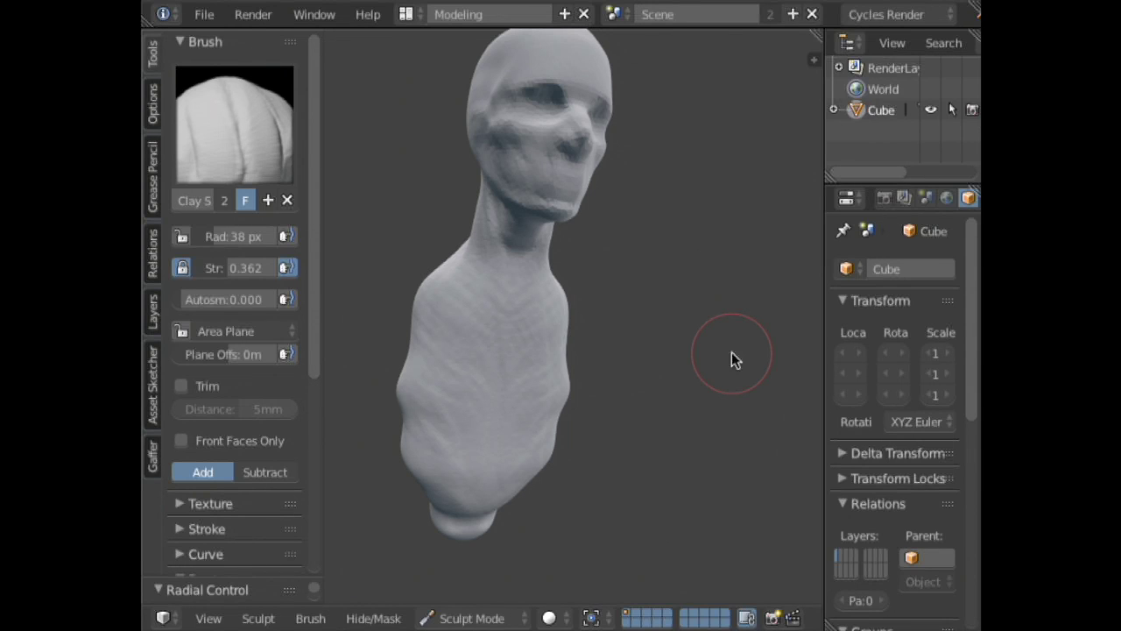
key(KP_1)
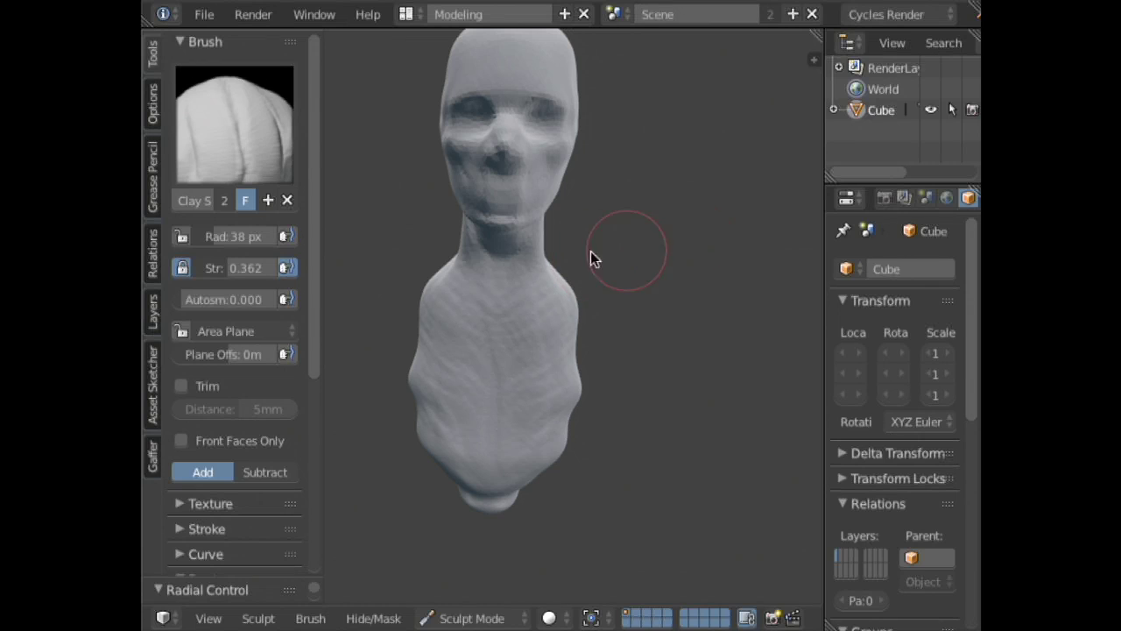
mouse_move(573, 293)
mouse_down()
mouse_move(513, 342)
mouse_move(552, 324)
mouse_move(537, 342)
mouse_move(550, 352)
mouse_move(518, 411)
mouse_up()
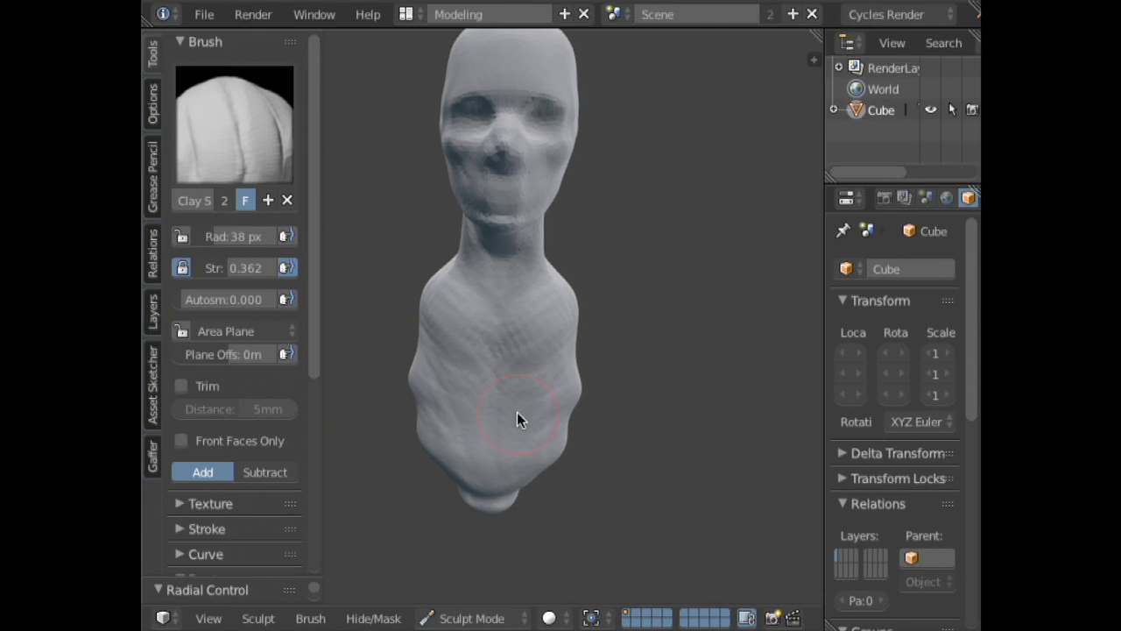
- Open the file mouth-01.blend and display the second layer containing the cylinders and spheres
key(ctrl+o)
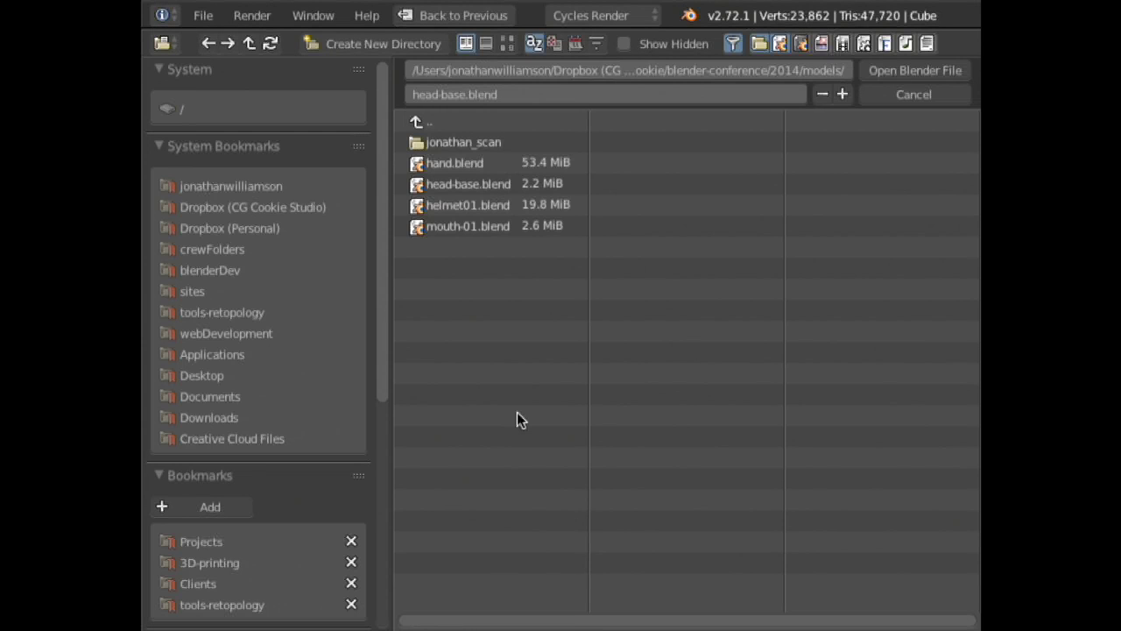
double_click(467, 226)
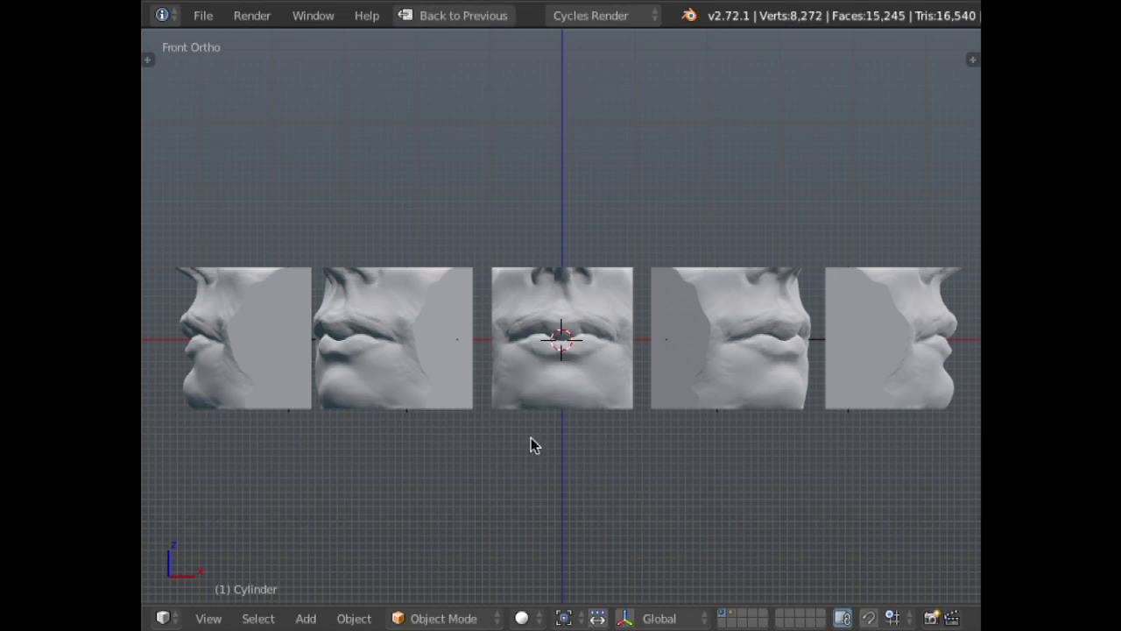
click(735, 615)
middle_drag(709, 406, 684, 372)
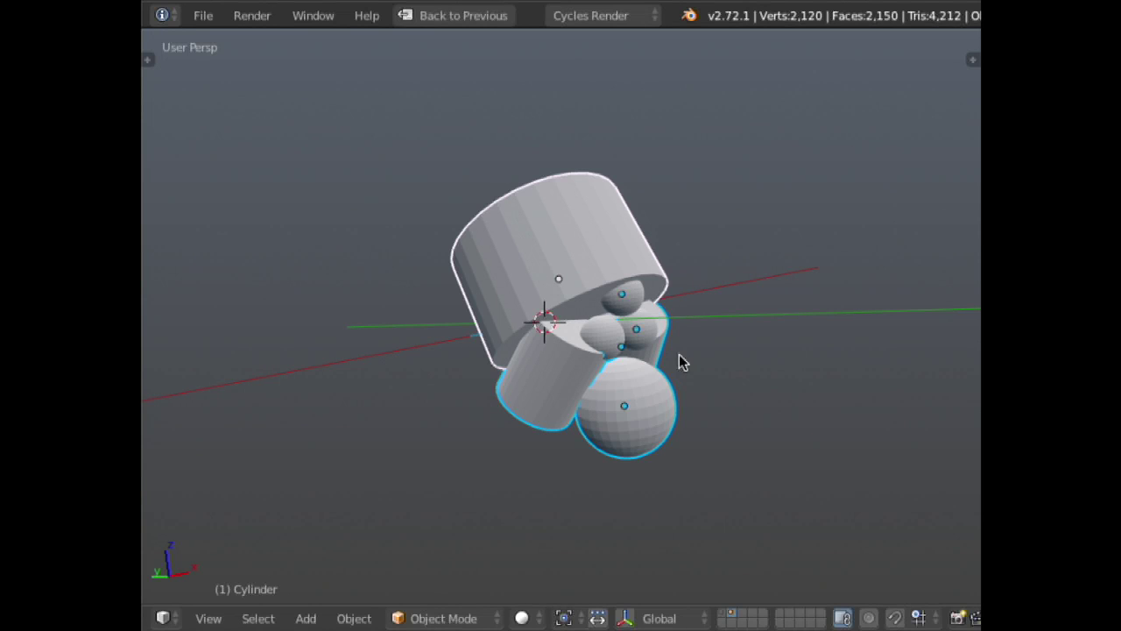
middle_drag(509, 333, 397, 343)
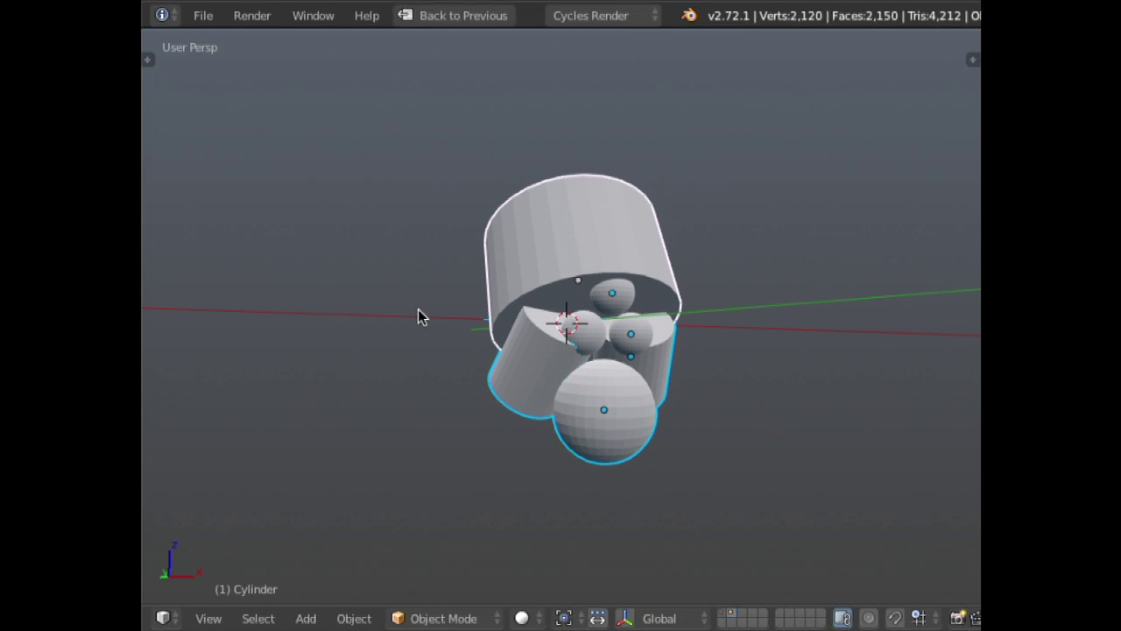
- Annotate the chin sphere, lower-lip cylinders and lip spheres with freehand Grease Pencil strokes
mouse_move(638, 412)
mouse_down()
mouse_move(660, 408)
mouse_move(625, 410)
mouse_up()
drag(517, 351, 577, 358)
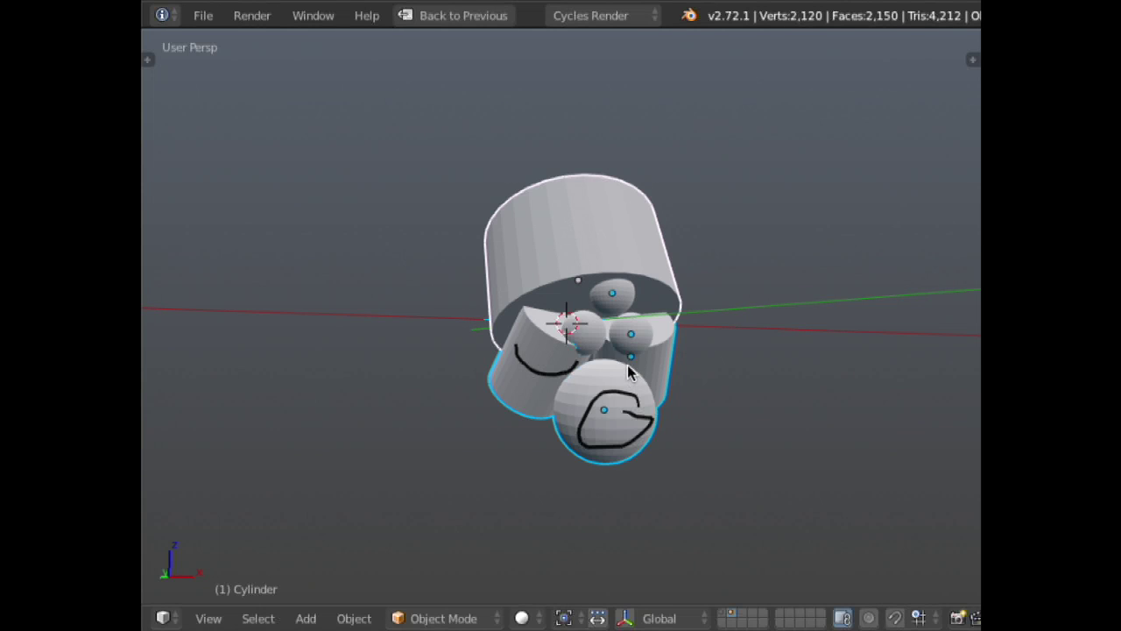
drag(615, 363, 696, 355)
mouse_move(664, 317)
mouse_down()
mouse_move(637, 342)
mouse_move(568, 342)
mouse_move(599, 331)
mouse_up()
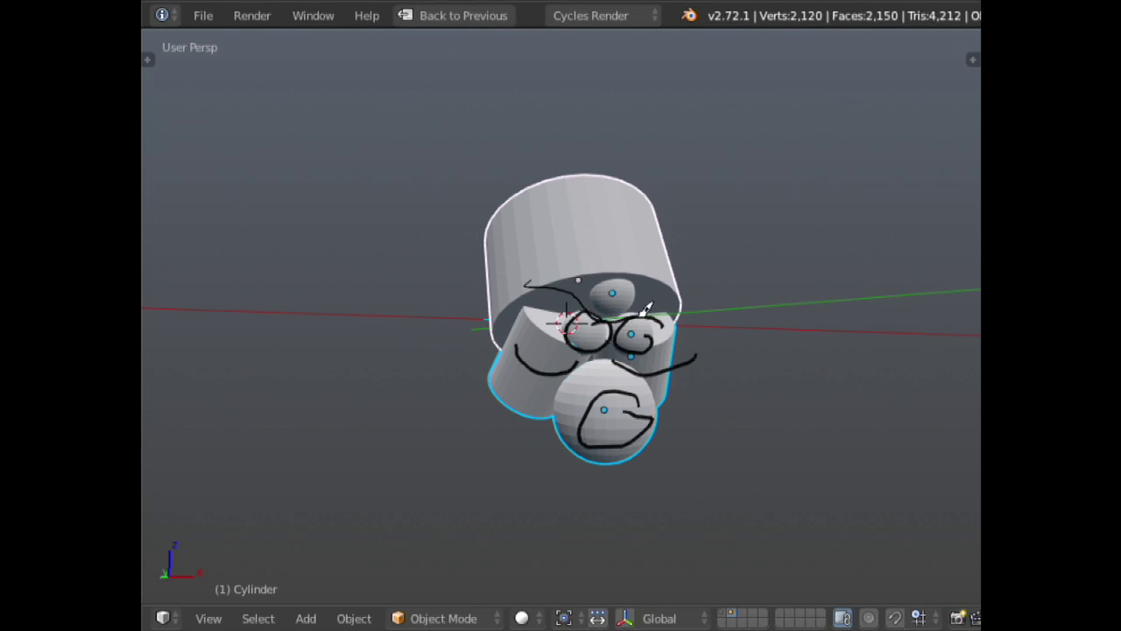
mouse_move(694, 296)
middle_down()
mouse_move(707, 327)
mouse_move(701, 308)
middle_up()
- Toggle render-only display on and off, and delete the Grease Pencil strokes
key(q)
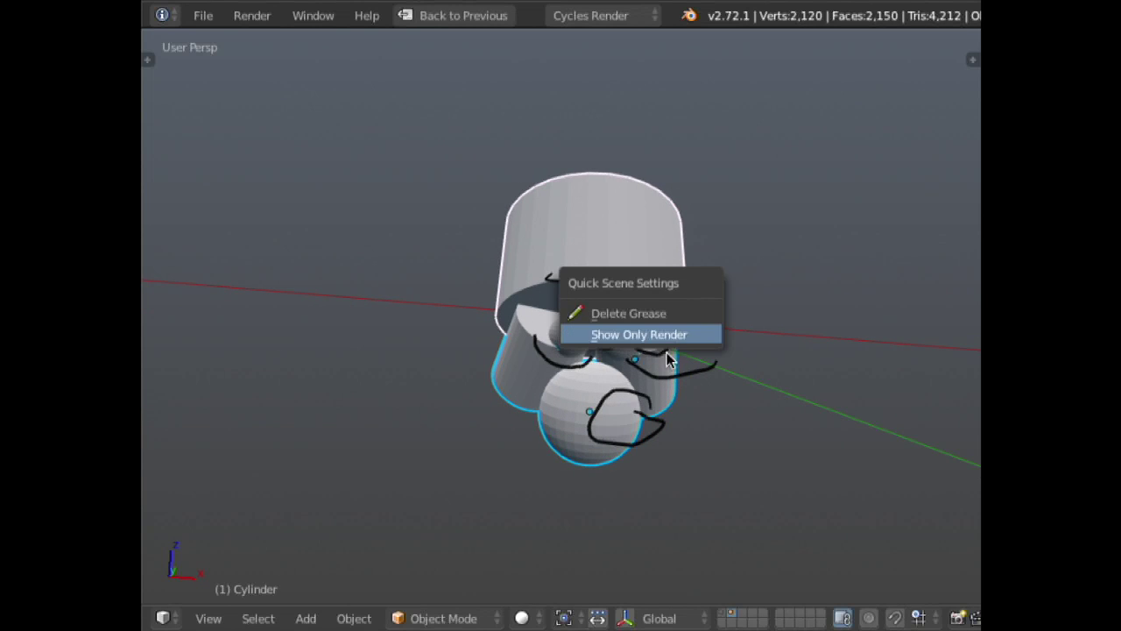
click(668, 340)
key(q)
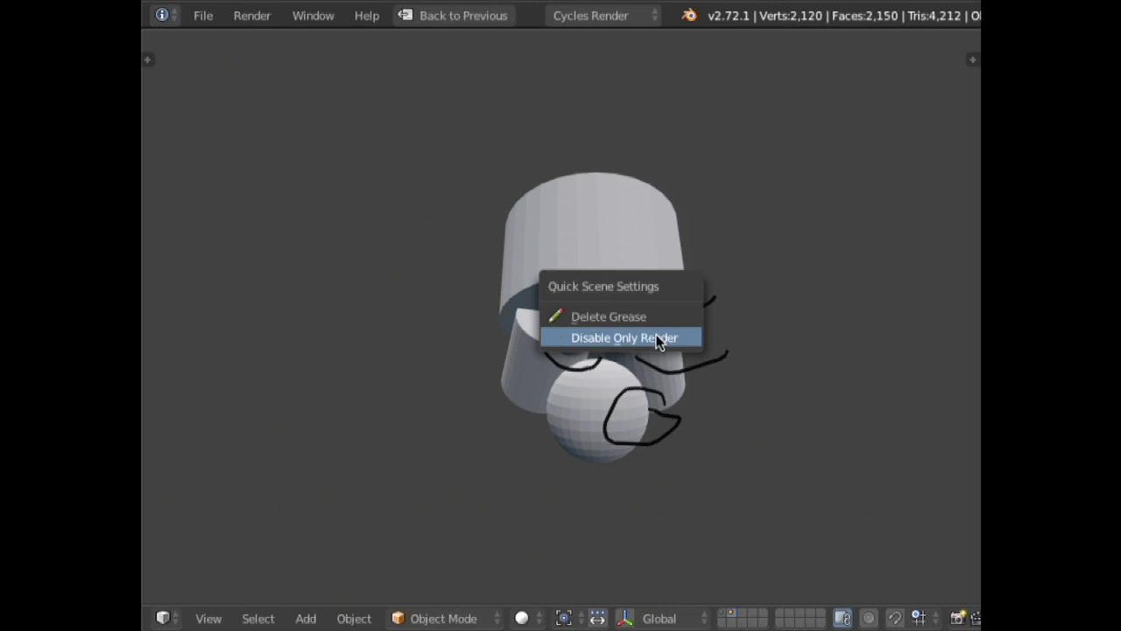
click(669, 335)
scroll(679, 340, up, 1)
key(q)
click(625, 240)
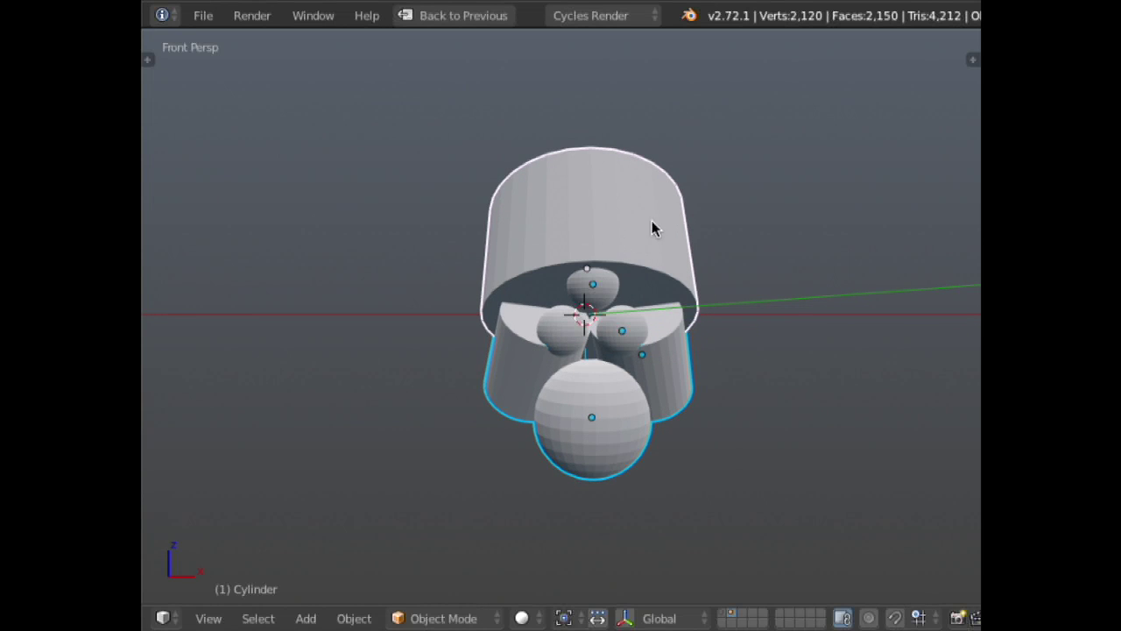
- Add a cube and scale it up in the side view so it surrounds the back of the primitive mouth shapes
middle_drag(611, 357, 666, 201)
middle_drag(723, 266, 647, 332)
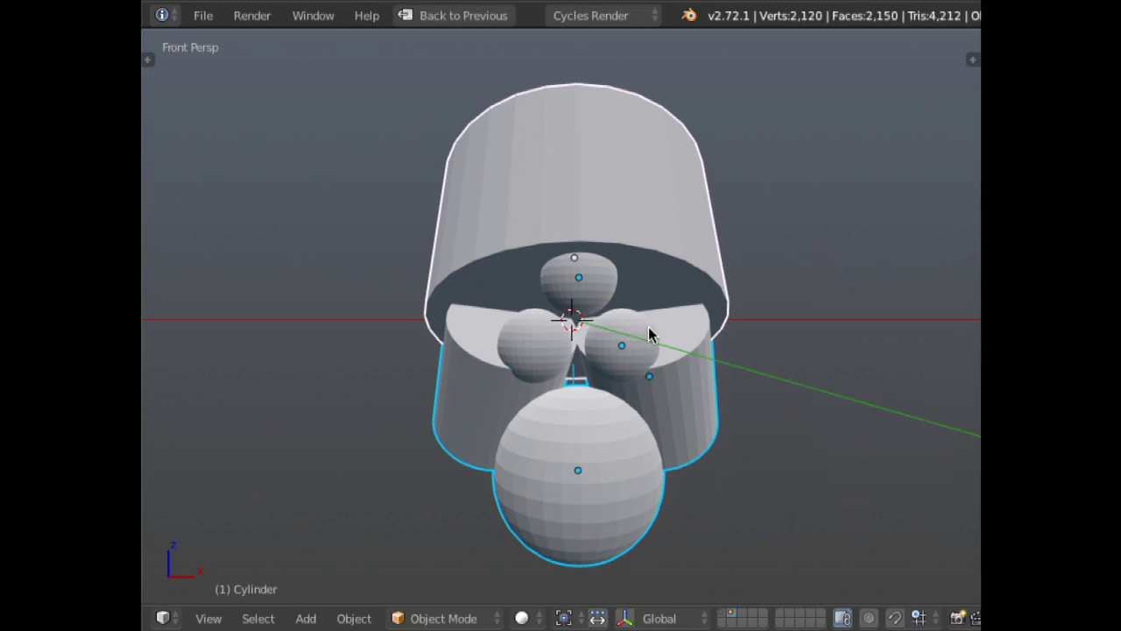
key(shift+a)
mouse_move(657, 306)
click(725, 323)
key(KP_3)
key(z)
key(s)
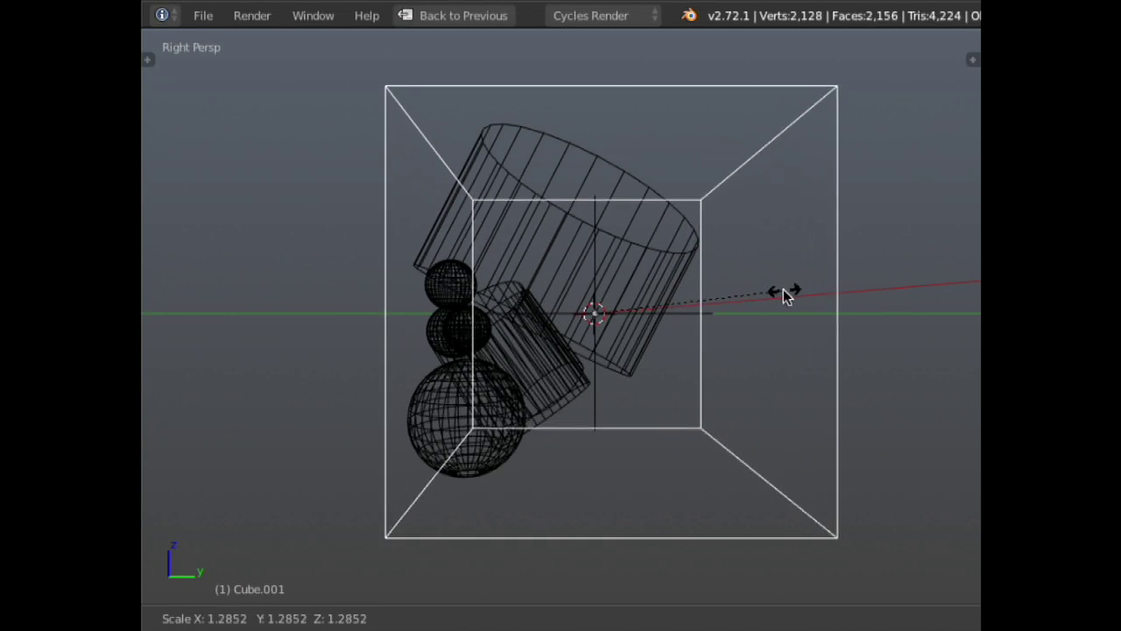
click(757, 304)
- Apply the cube's scale and put it into Sculpt Mode
key(z)
key(KP_1)
key(ctrl+a)
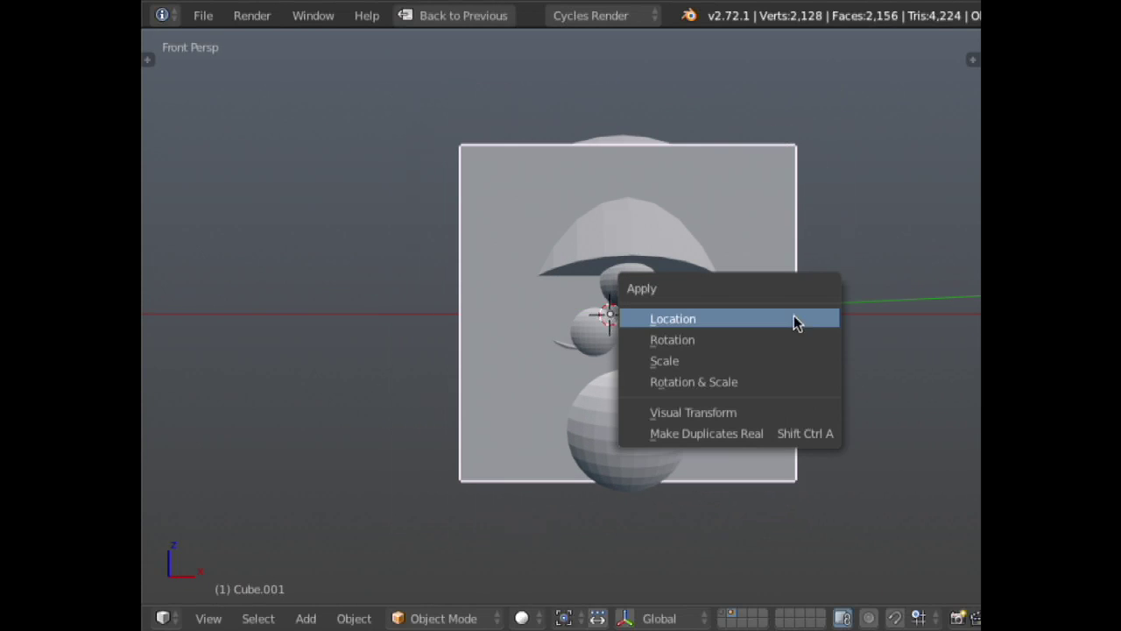
click(740, 361)
key(ctrl+Tab)
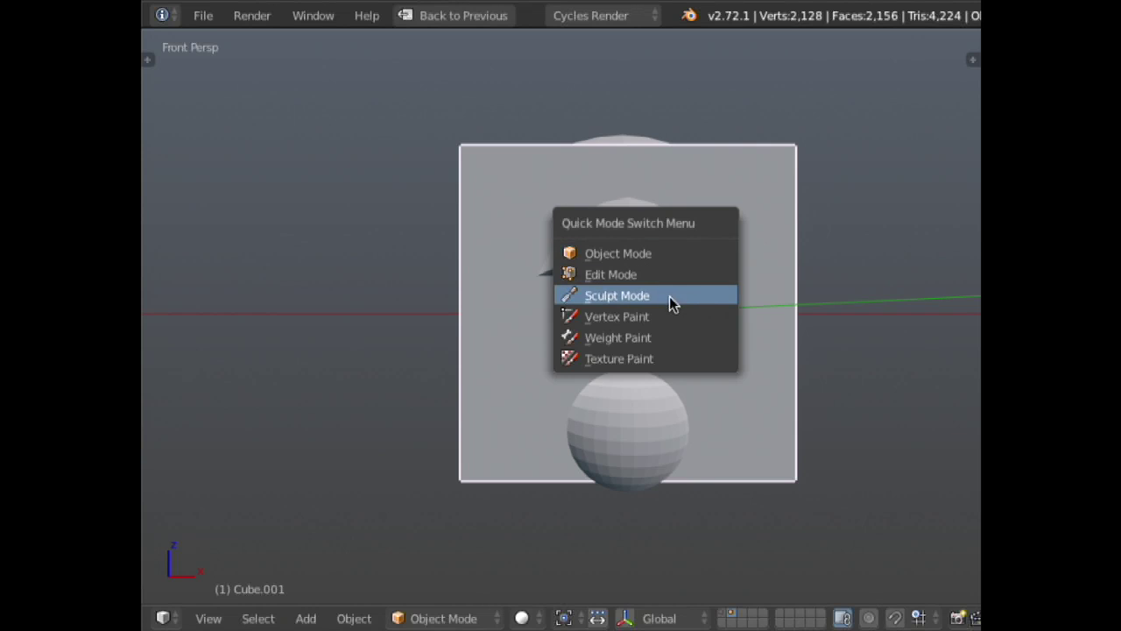
click(675, 297)
- Check the cube's mirror symmetry settings, enable Dyntopo, and set its detail to 10%
scroll(674, 298, up, 1)
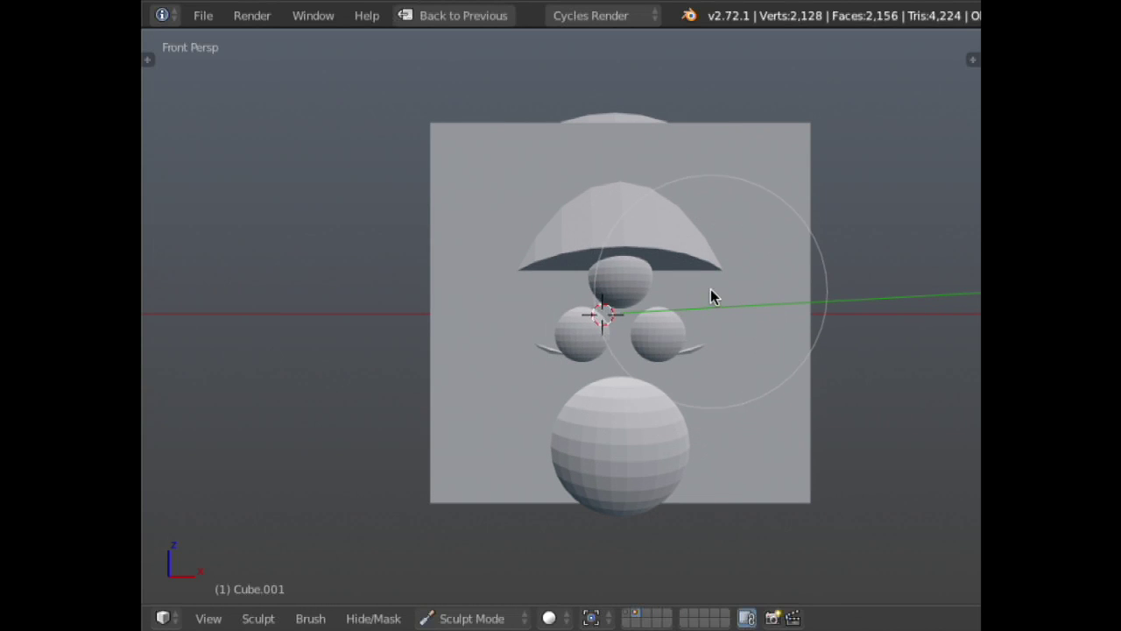
key(t)
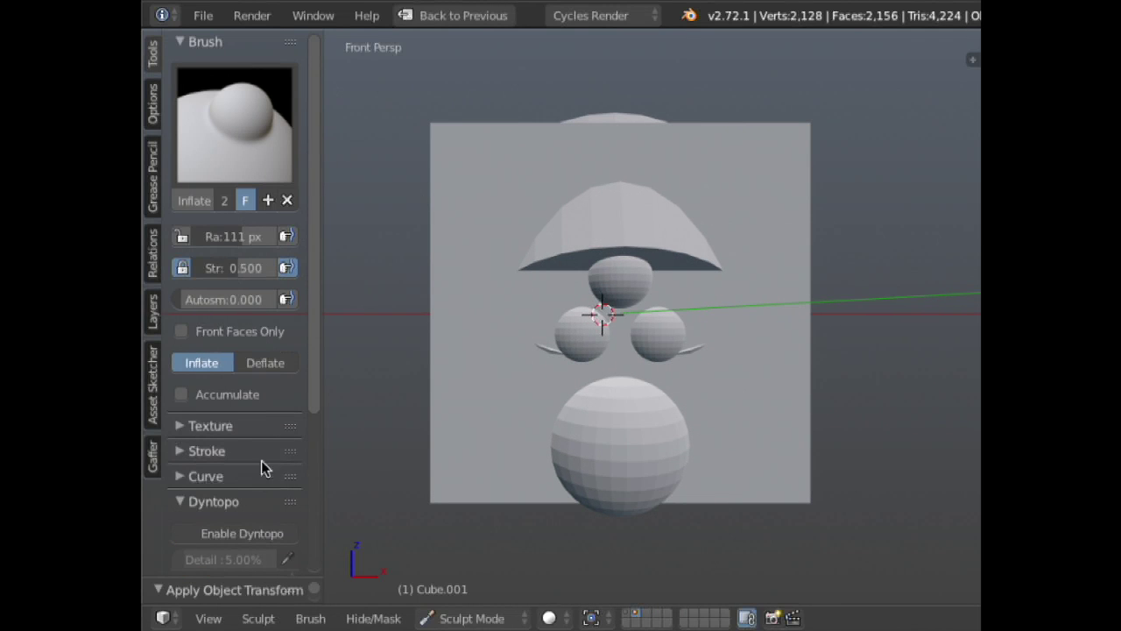
scroll(297, 204, down, 5)
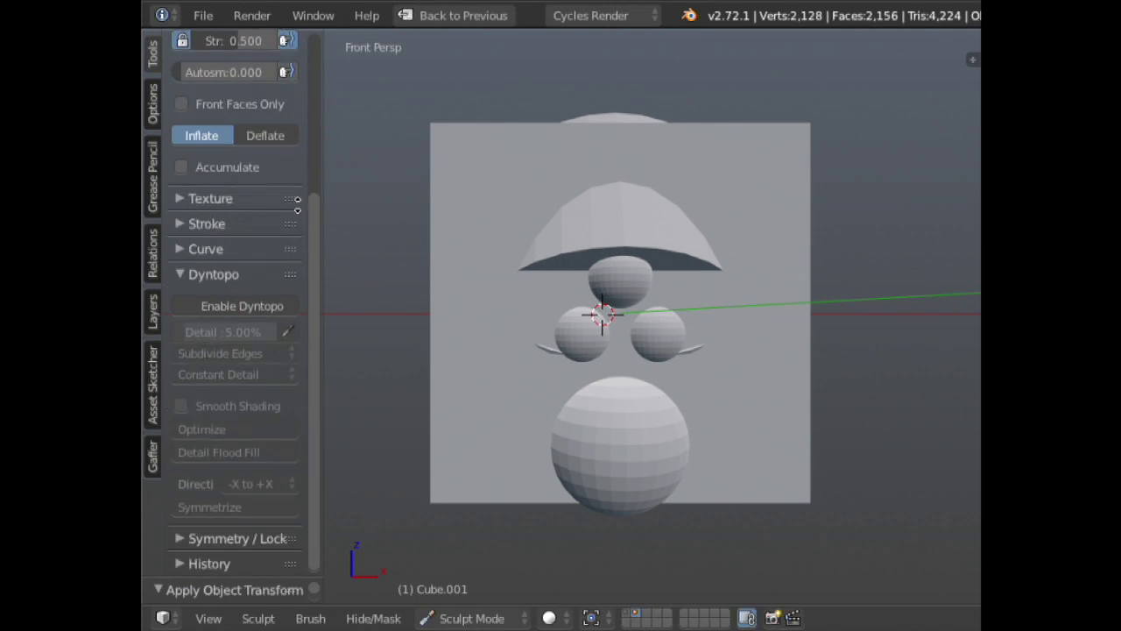
click(251, 538)
scroll(263, 395, down, 5)
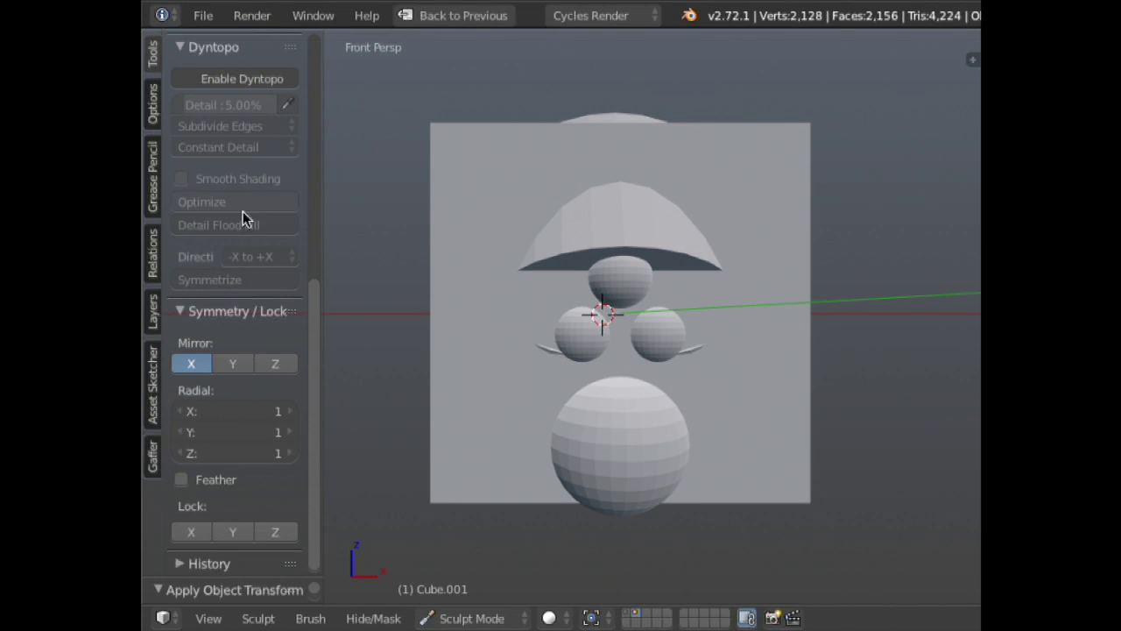
scroll(247, 207, up, 5)
click(263, 285)
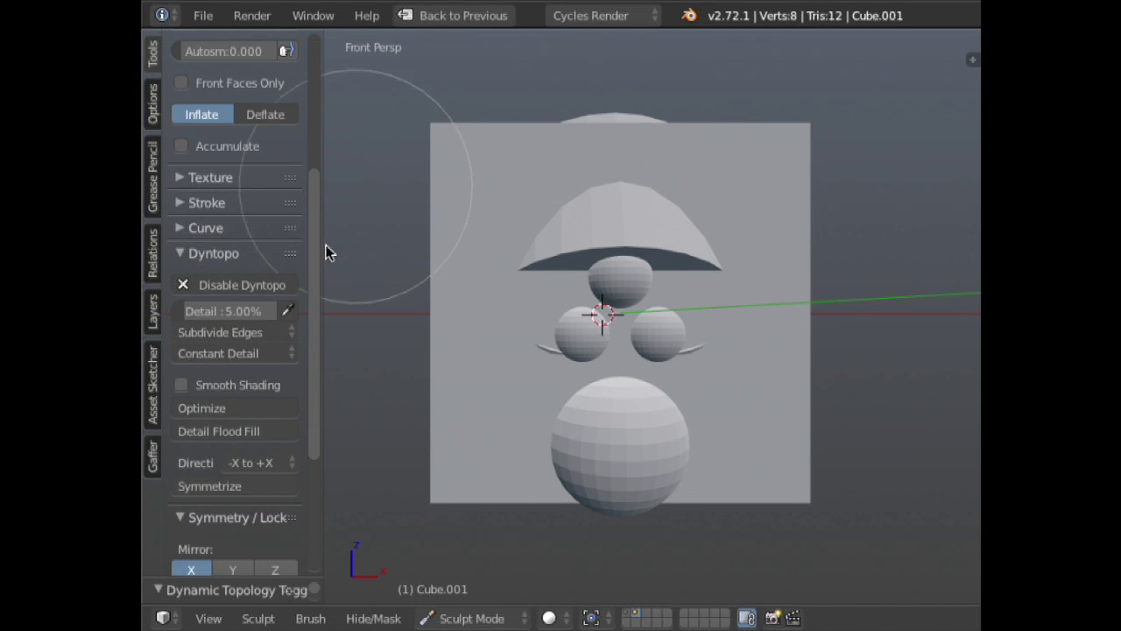
click(241, 310)
key(Return)
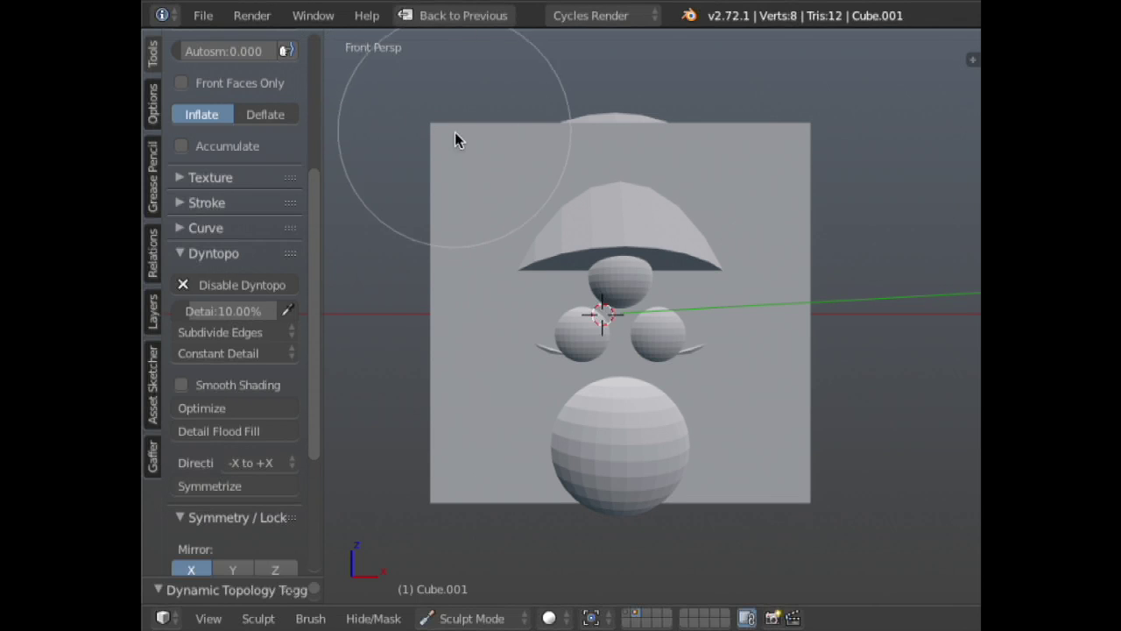
- Try sculpt strokes on the cube's upper front, inspect the topology in wireframe, and undo the last stroke
drag(468, 140, 455, 180)
key(c)
key(z)
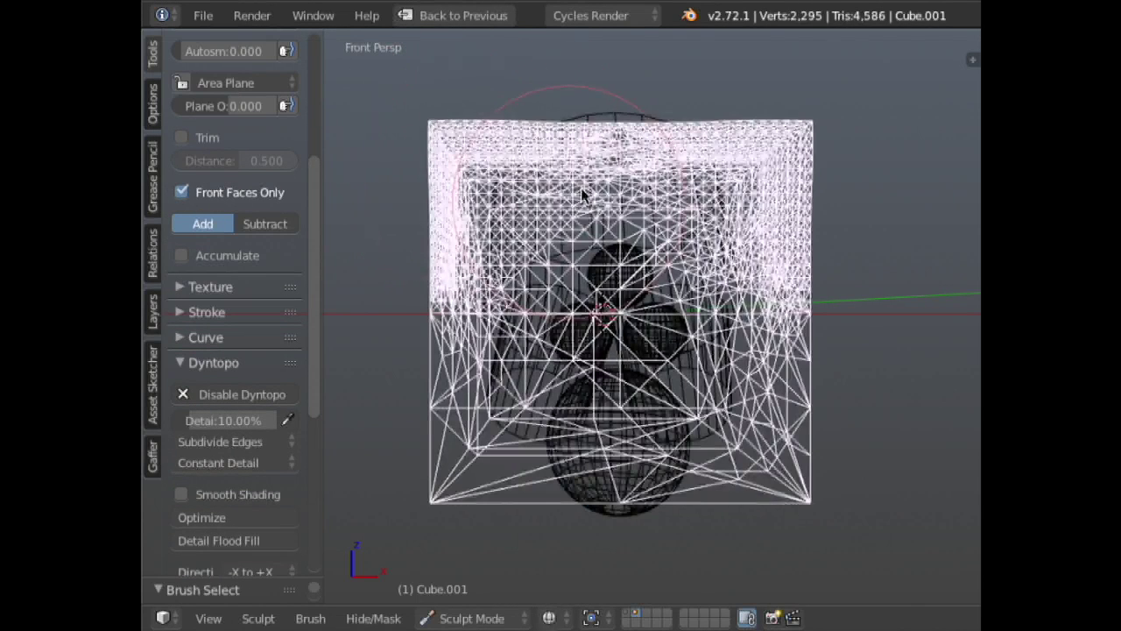
key(ctrl+z)
key(z)
scroll(668, 271, up, 3)
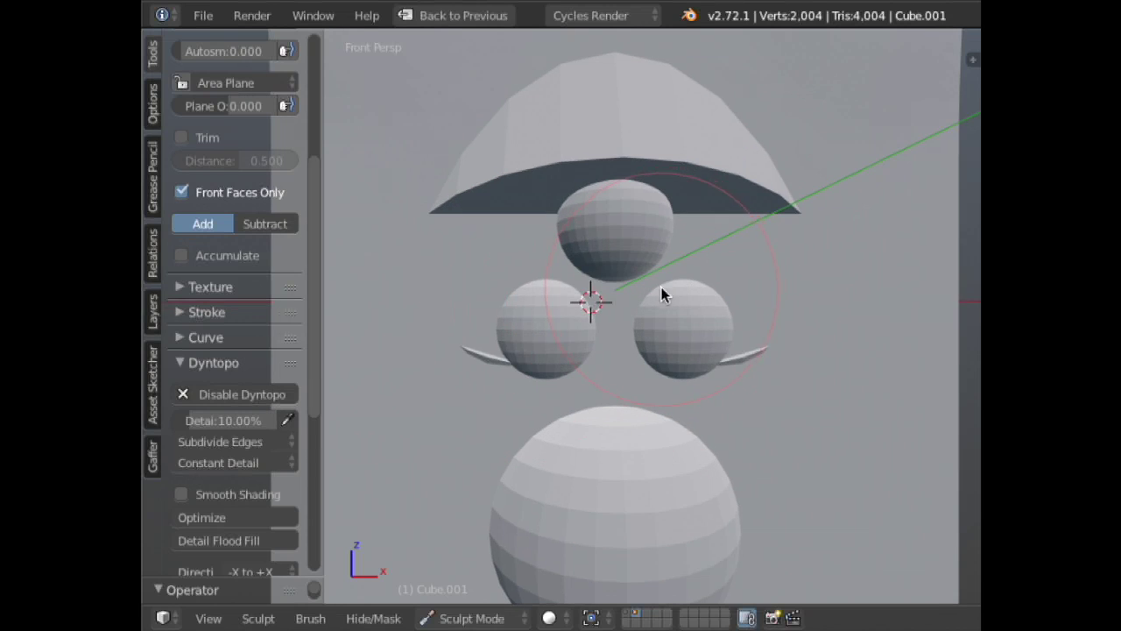
scroll(260, 167, up, 7)
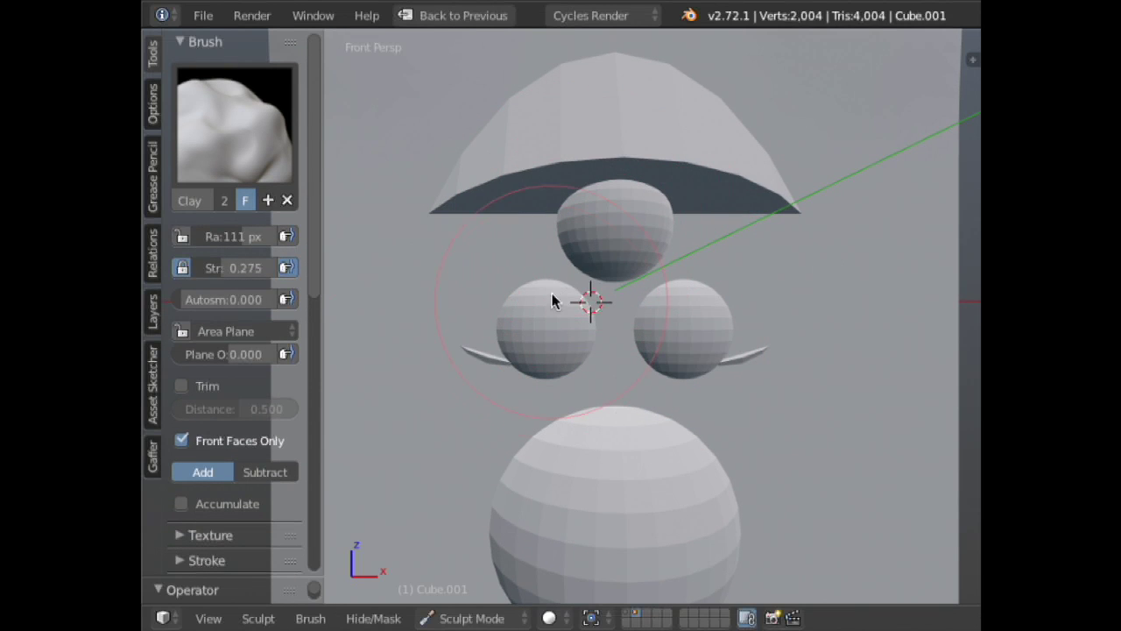
- Switch to a smaller Clay Strips brush, stroke between the mouth shapes, and set the strength to 0.684
key(4)
key(f)
click(492, 291)
mouse_move(633, 247)
mouse_down()
mouse_move(605, 237)
mouse_move(642, 222)
mouse_move(636, 244)
mouse_move(590, 243)
mouse_move(662, 219)
mouse_move(646, 210)
mouse_move(671, 212)
mouse_move(639, 233)
mouse_move(661, 253)
mouse_move(677, 213)
mouse_move(597, 221)
mouse_move(771, 235)
mouse_move(674, 207)
mouse_move(791, 258)
mouse_move(590, 204)
mouse_move(607, 213)
mouse_move(647, 194)
mouse_move(621, 192)
mouse_move(465, 226)
mouse_move(613, 218)
mouse_move(528, 331)
mouse_move(551, 342)
mouse_move(567, 320)
mouse_move(556, 345)
mouse_move(565, 348)
mouse_move(528, 355)
mouse_move(533, 336)
mouse_move(580, 349)
mouse_up()
key(shift+f)
click(607, 254)
- Enlarge the Clay Strips radius to 82 px and fill out the surface around the lips and chin
scroll(621, 363, down, 3)
shift+middle_drag(621, 364, 628, 327)
key(bracketright)
key(bracketright)
key(bracketright)
key(bracketright)
mouse_move(704, 399)
mouse_down()
mouse_move(610, 382)
mouse_move(634, 370)
mouse_move(634, 395)
mouse_move(658, 379)
mouse_move(612, 403)
mouse_move(536, 308)
mouse_move(553, 303)
mouse_move(512, 282)
mouse_move(557, 272)
mouse_move(549, 312)
mouse_move(500, 316)
mouse_up()
- Build up the cheek and side of the mouth with Clay Strips strokes from a side view
mouse_move(500, 316)
middle_down()
mouse_move(664, 315)
mouse_move(411, 331)
middle_up()
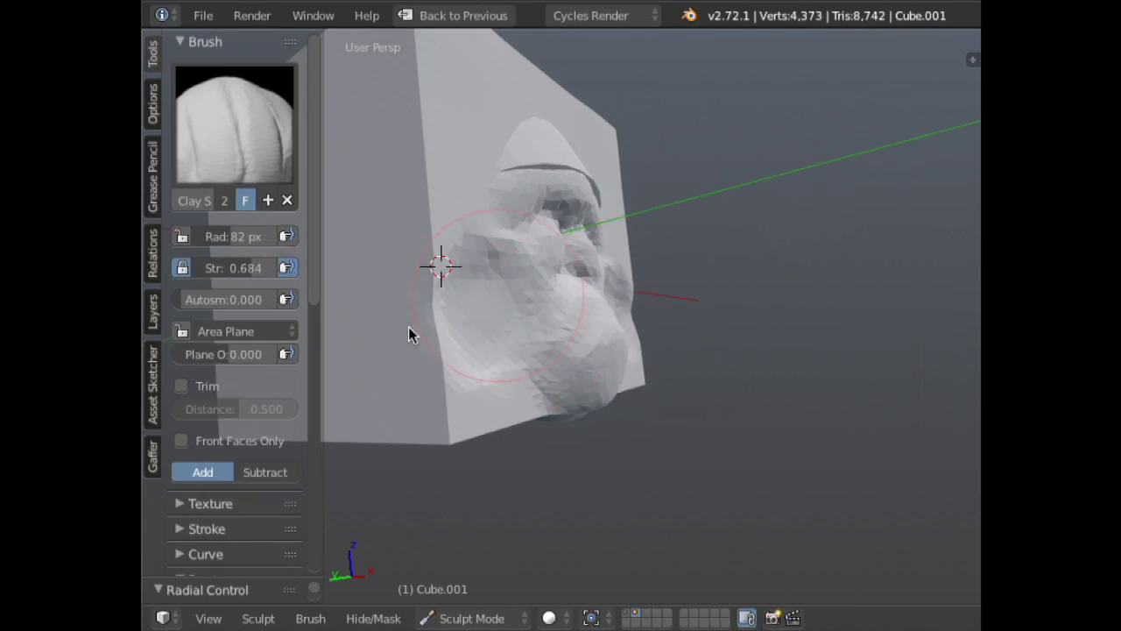
mouse_move(513, 283)
mouse_down()
mouse_move(553, 290)
mouse_move(508, 392)
mouse_move(476, 418)
mouse_move(475, 402)
mouse_move(514, 377)
mouse_move(489, 388)
mouse_move(487, 368)
mouse_move(435, 344)
mouse_move(409, 292)
mouse_move(485, 174)
mouse_move(483, 290)
mouse_move(507, 326)
mouse_up()
click(494, 285)
mouse_move(490, 276)
mouse_down()
mouse_move(453, 265)
mouse_move(511, 273)
mouse_move(472, 294)
mouse_up()
mouse_move(635, 306)
middle_down()
mouse_move(537, 317)
mouse_move(643, 305)
mouse_move(569, 228)
middle_up()
- Set the Clay Strips radius to 100 px and build the form over the upper cylinder and the cube's upper part
key(f)
click(496, 181)
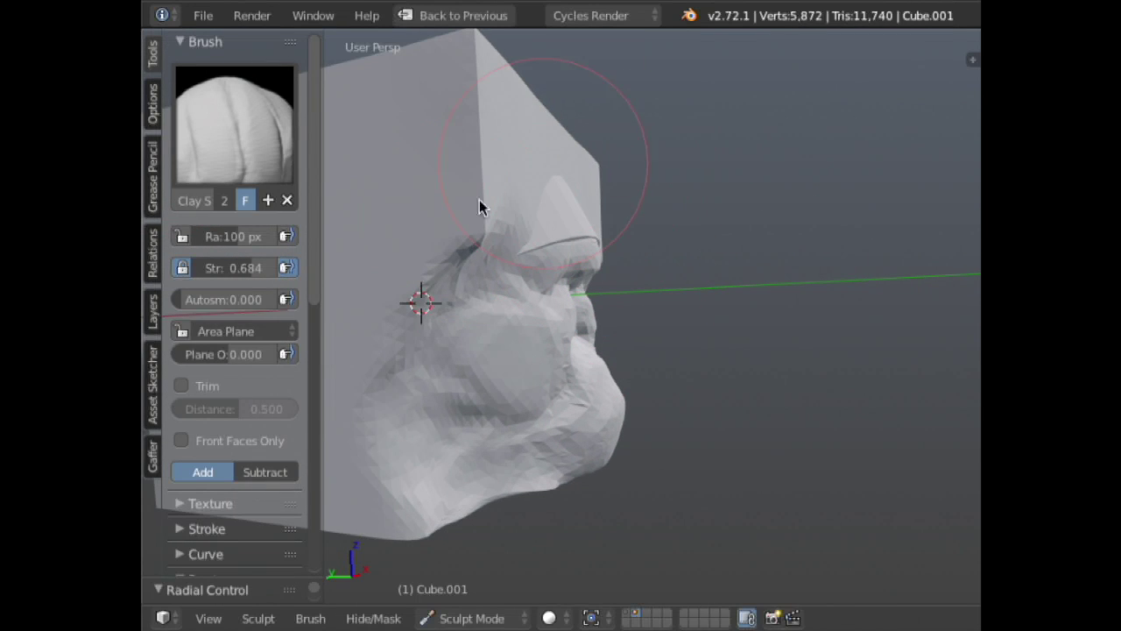
mouse_move(560, 164)
mouse_down()
mouse_move(520, 155)
mouse_move(504, 105)
mouse_move(463, 81)
mouse_move(426, 124)
mouse_up()
mouse_move(427, 123)
middle_down()
mouse_move(524, 282)
mouse_move(625, 195)
middle_up()
drag(626, 196, 671, 185)
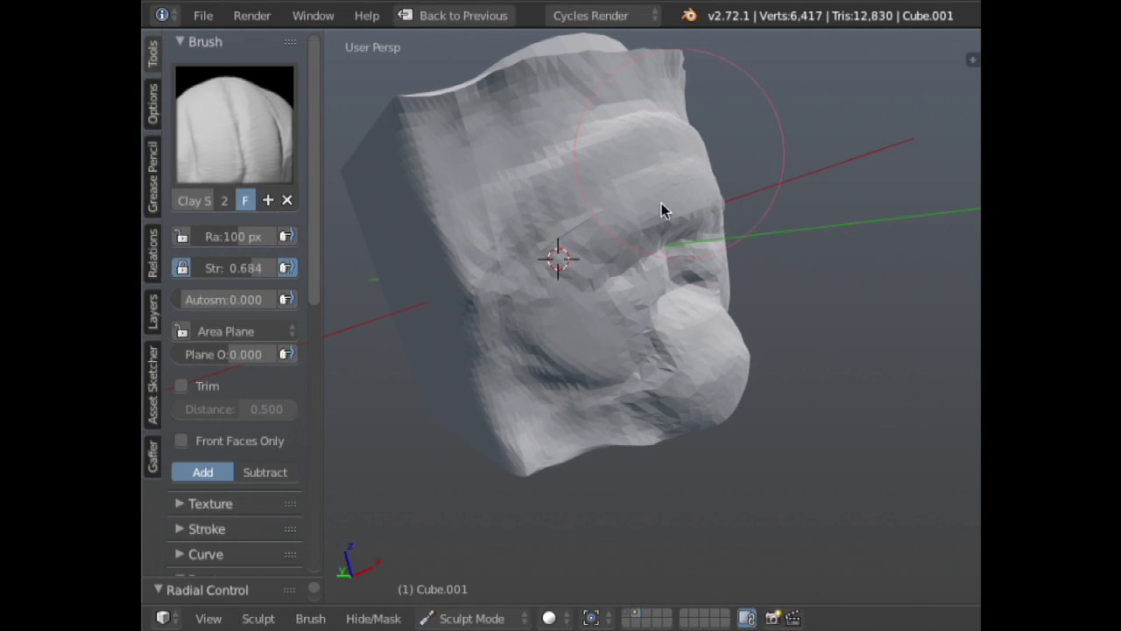
middle_drag(671, 185, 637, 182)
mouse_move(718, 134)
mouse_down()
mouse_move(623, 162)
mouse_move(590, 129)
mouse_move(537, 118)
mouse_move(583, 141)
mouse_move(674, 145)
mouse_up()
- Set the Clay Strips radius to 35 px and build up the lower lip across the gap above the chin
key(k)
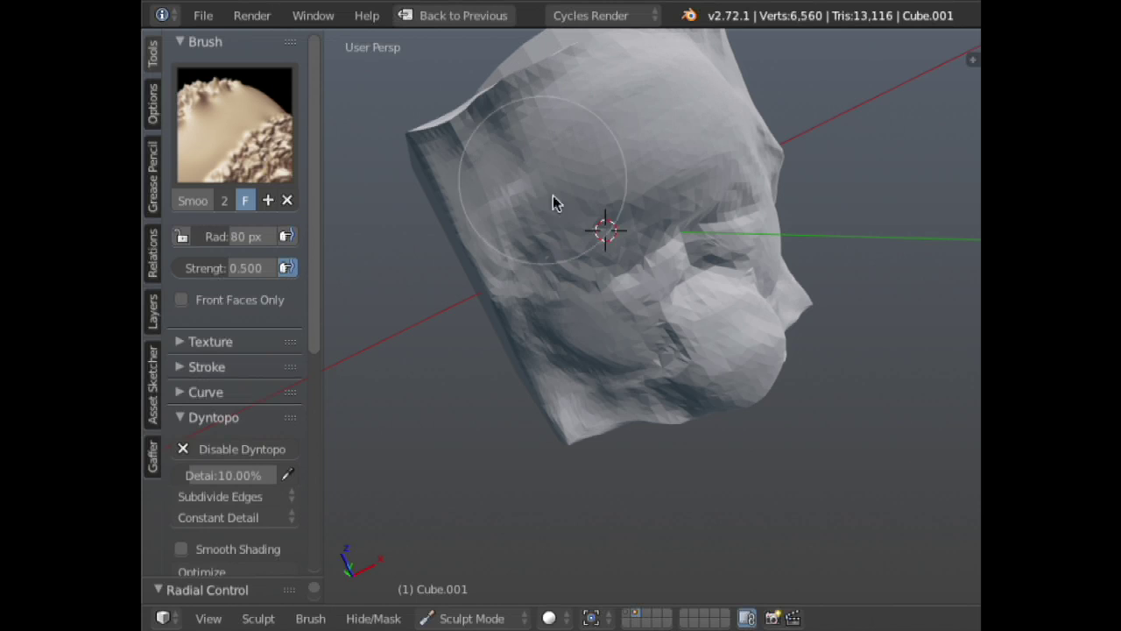
key(c)
key(KP_1)
shift+middle_drag(678, 284, 738, 237)
key(f)
click(571, 245)
key(f)
click(625, 219)
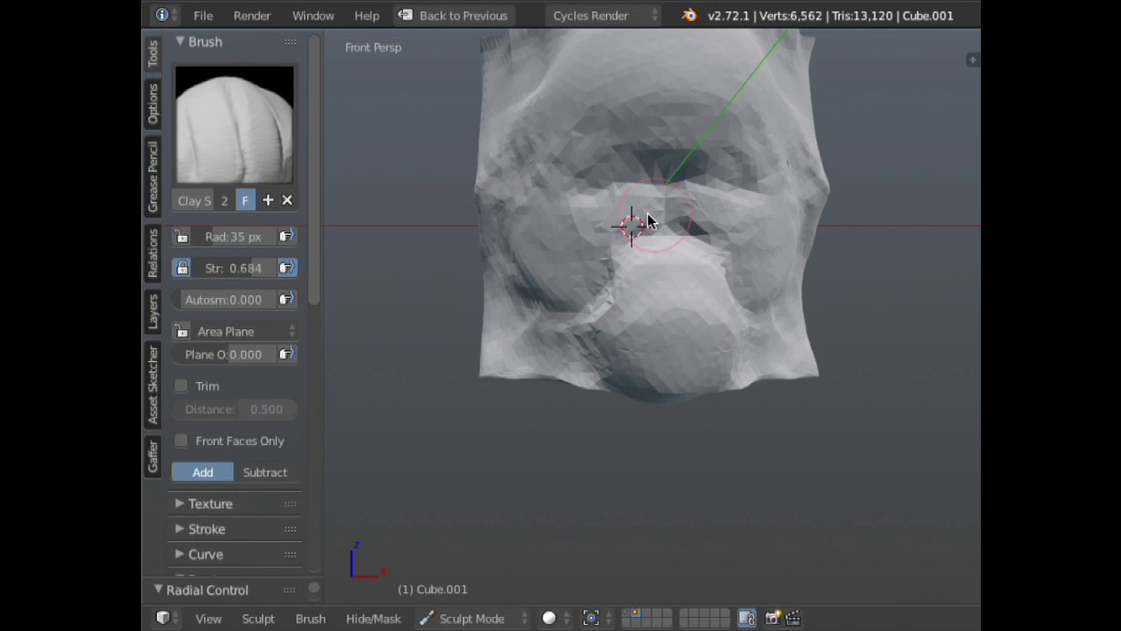
drag(670, 219, 589, 221)
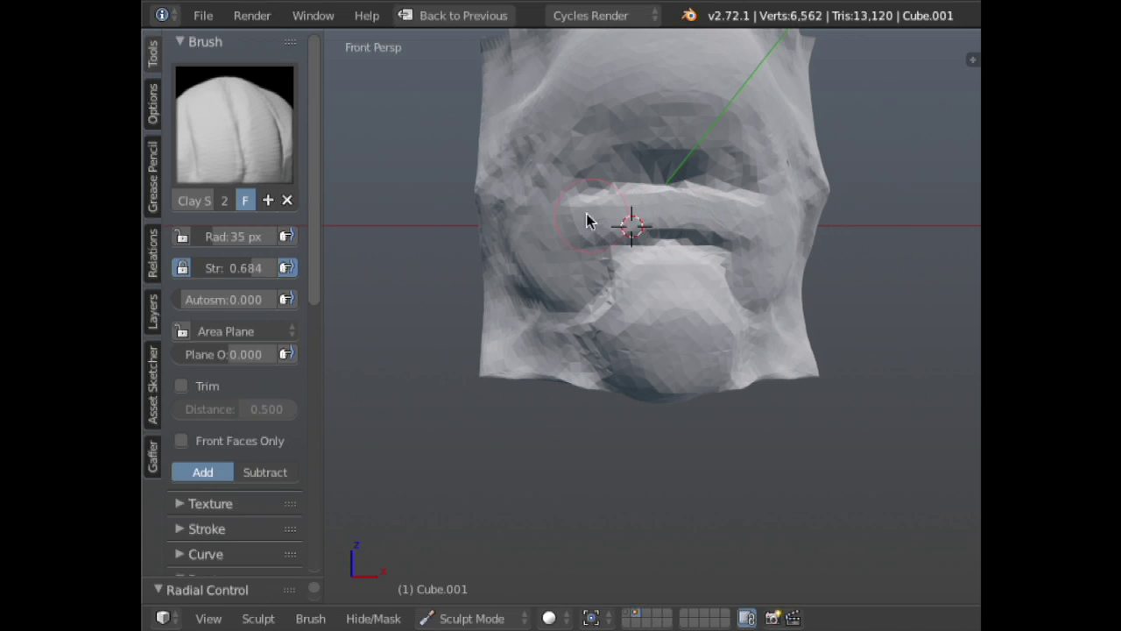
mouse_move(651, 263)
middle_down()
mouse_move(667, 252)
mouse_move(673, 217)
middle_up()
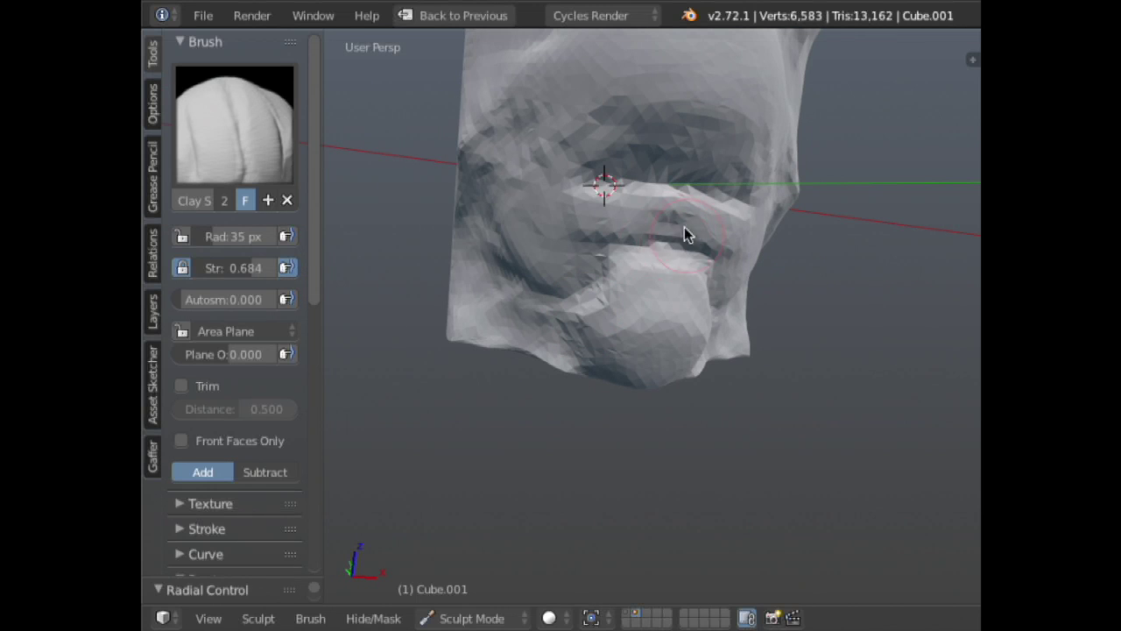
click(648, 247)
- Carve the line between the lips out toward the mouth corner using the Crease brush at 25 px radius
key(shift+c)
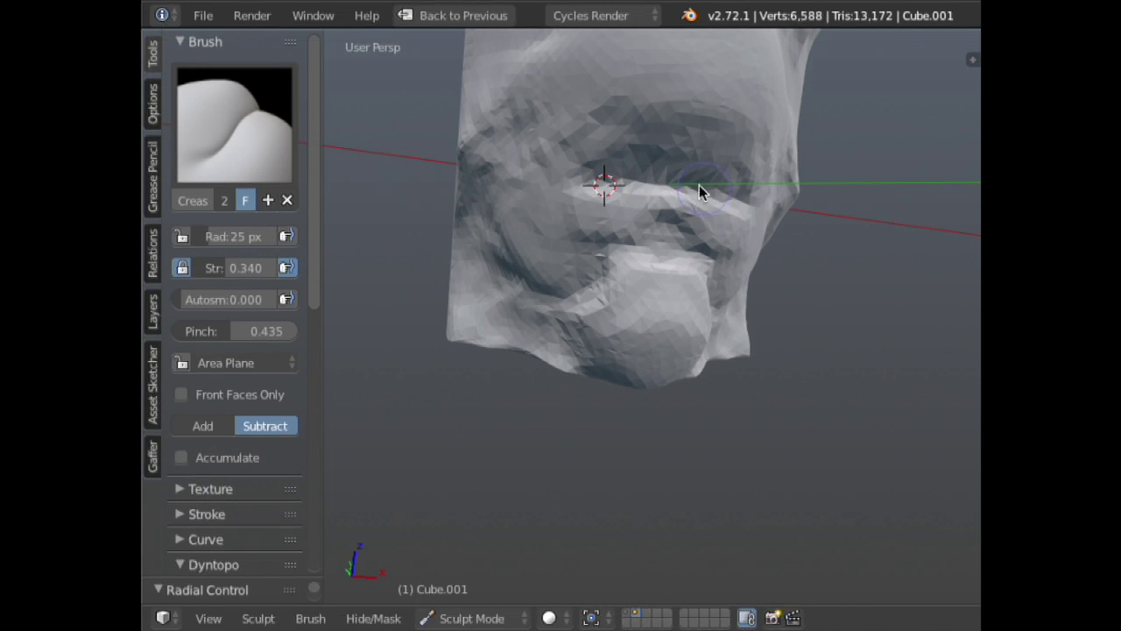
mouse_move(648, 182)
mouse_down()
mouse_move(611, 178)
mouse_move(605, 263)
mouse_up()
key(z)
key(KP_3)
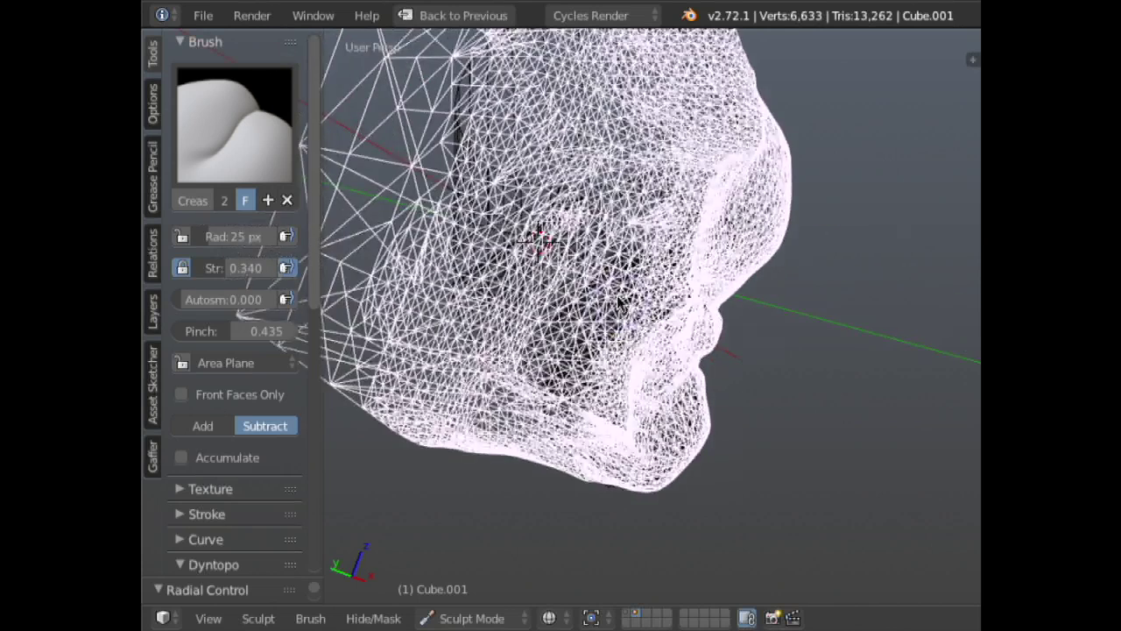
key(z)
mouse_move(693, 307)
middle_down()
mouse_move(864, 333)
mouse_move(455, 171)
middle_up()
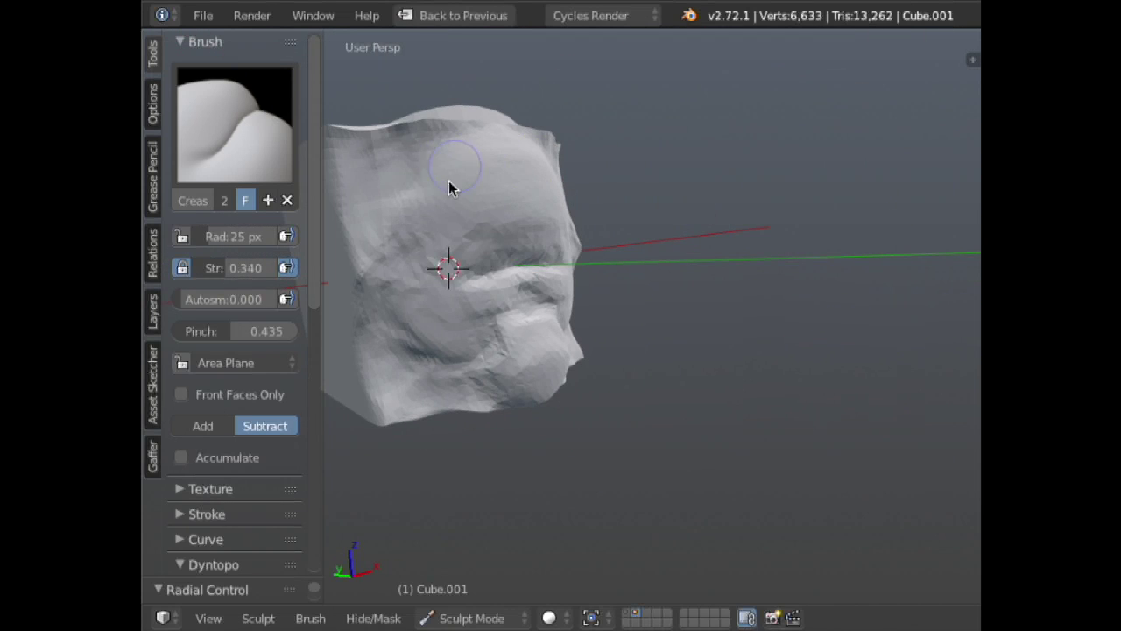
drag(480, 274, 481, 245)
mouse_move(481, 245)
middle_down()
mouse_move(552, 289)
mouse_move(626, 295)
mouse_move(520, 286)
middle_up()
mouse_move(540, 282)
mouse_down()
mouse_move(478, 301)
mouse_move(491, 294)
mouse_up()
- Add Clay Strips strokes at 34 px radius on the front of the upper lip area and along the lower lip
middle_drag(706, 292, 643, 184)
key(c)
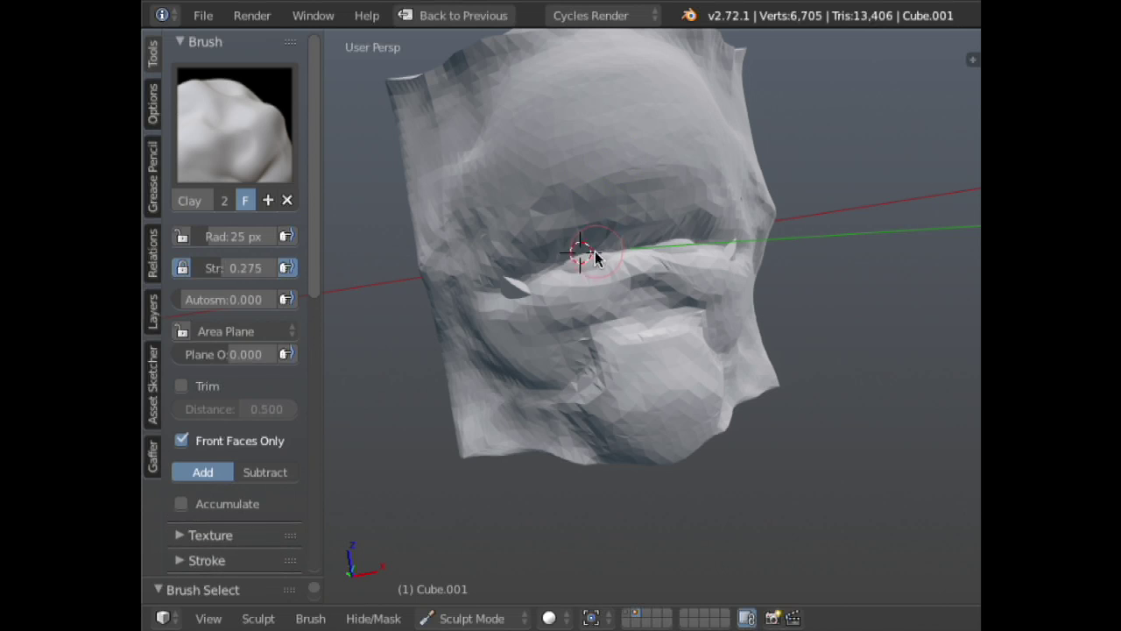
mouse_move(576, 251)
middle_down()
mouse_move(639, 150)
mouse_move(601, 281)
middle_up()
key(c)
mouse_move(614, 239)
mouse_down()
mouse_move(555, 249)
mouse_move(608, 247)
mouse_move(619, 232)
mouse_move(584, 236)
mouse_move(635, 204)
mouse_move(609, 203)
mouse_move(663, 155)
mouse_up()
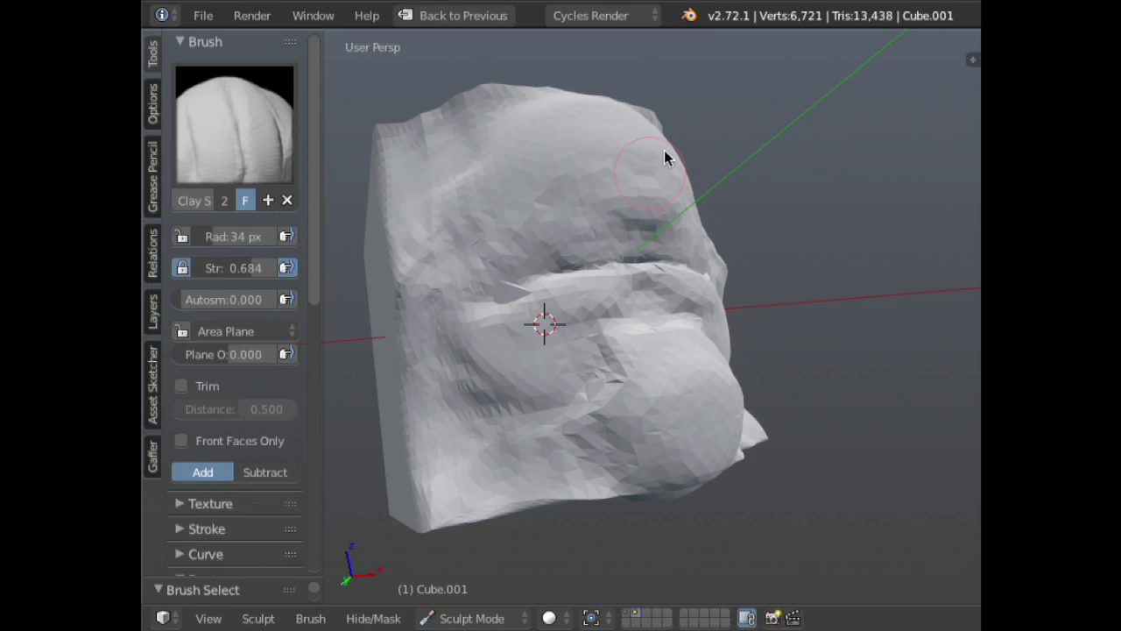
middle_drag(663, 155, 649, 248)
drag(625, 159, 616, 75)
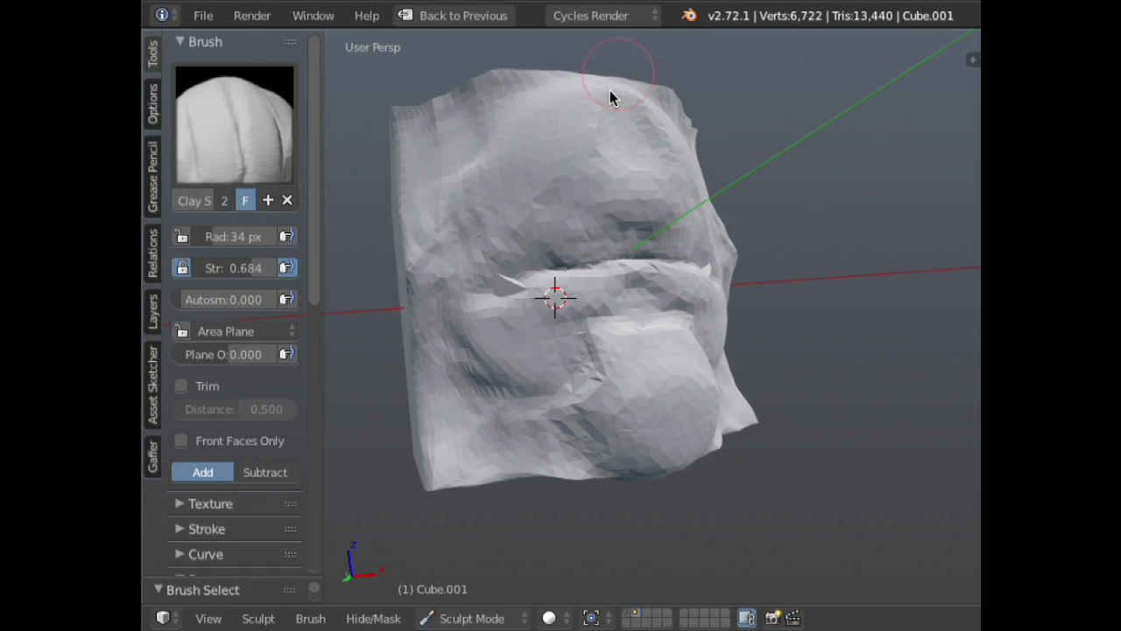
middle_drag(616, 76, 625, 337)
mouse_move(571, 295)
mouse_down()
mouse_move(580, 285)
mouse_move(701, 311)
mouse_move(605, 322)
mouse_move(631, 288)
mouse_up()
mouse_move(631, 288)
middle_down()
mouse_move(639, 409)
mouse_move(531, 308)
middle_up()
- Set the Clay Strips radius to 93 px and smooth the chin and the area below the lower lip
key(f)
click(607, 337)
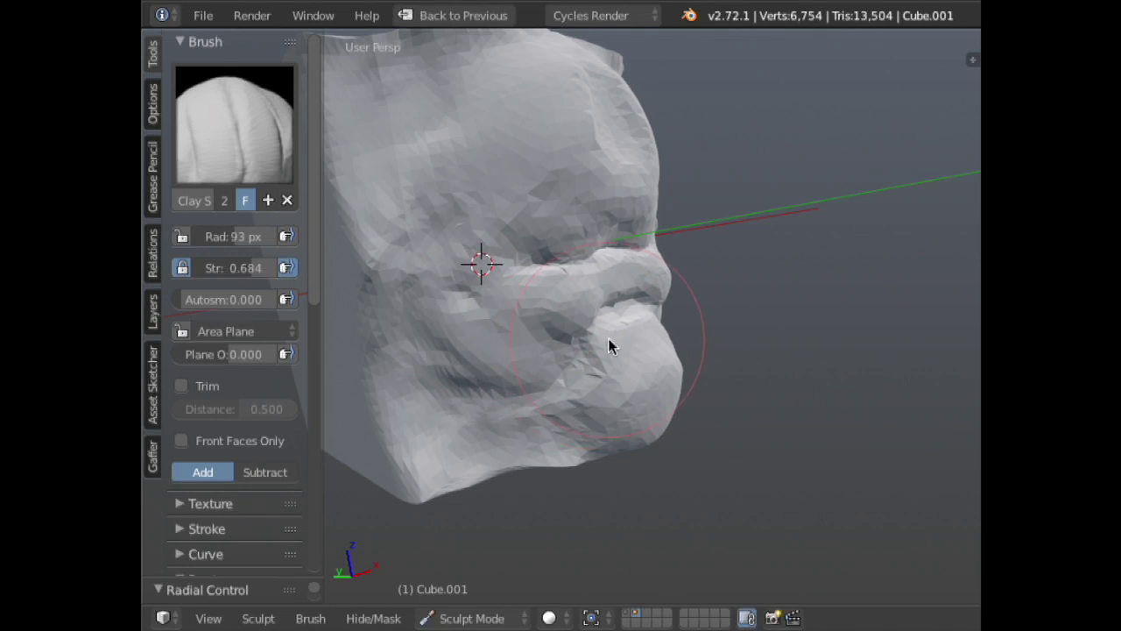
key(shift+s)
shift+drag(583, 368, 728, 426)
middle_drag(727, 425, 650, 450)
shift+drag(651, 450, 652, 341)
mouse_move(652, 341)
middle_down()
mouse_move(685, 252)
mouse_move(624, 205)
middle_up()
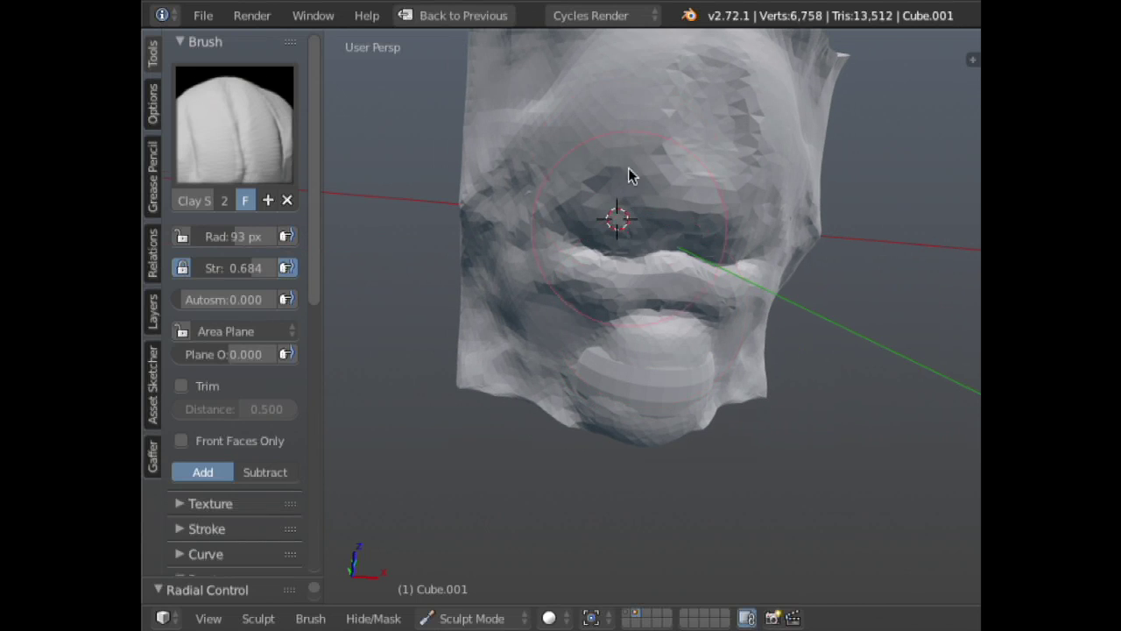
- Smooth the rough surface over the upper cylinder, above the upper lip
shift+drag(661, 52, 673, 102)
middle_drag(648, 179, 600, 236)
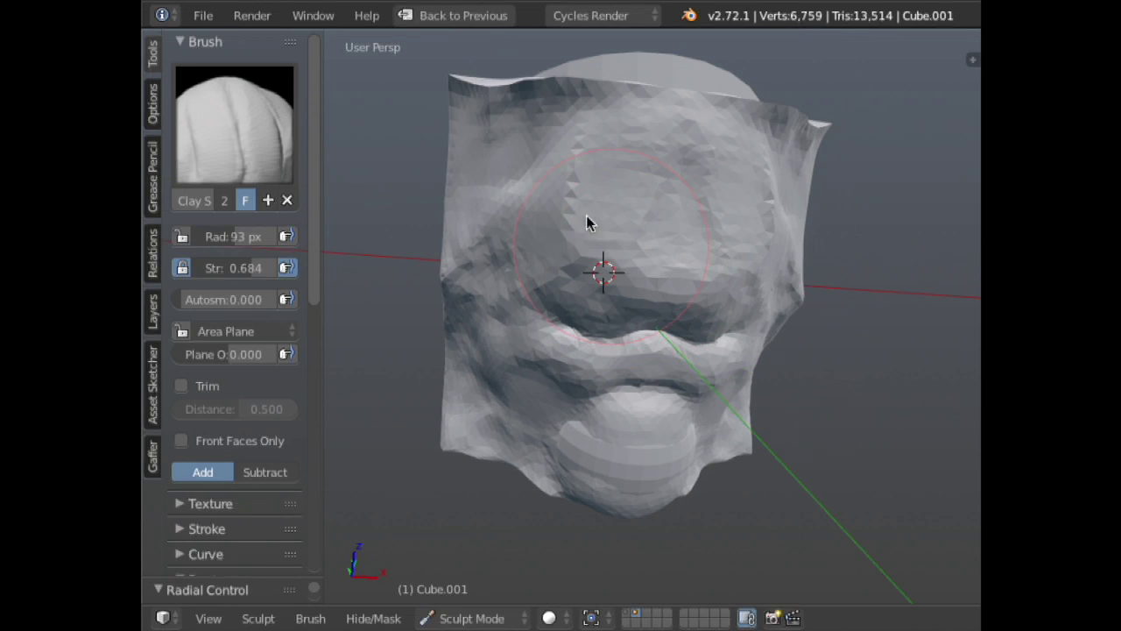
mouse_move(552, 191)
shift+mouse_down()
mouse_move(647, 172)
mouse_move(678, 134)
shift+mouse_up()
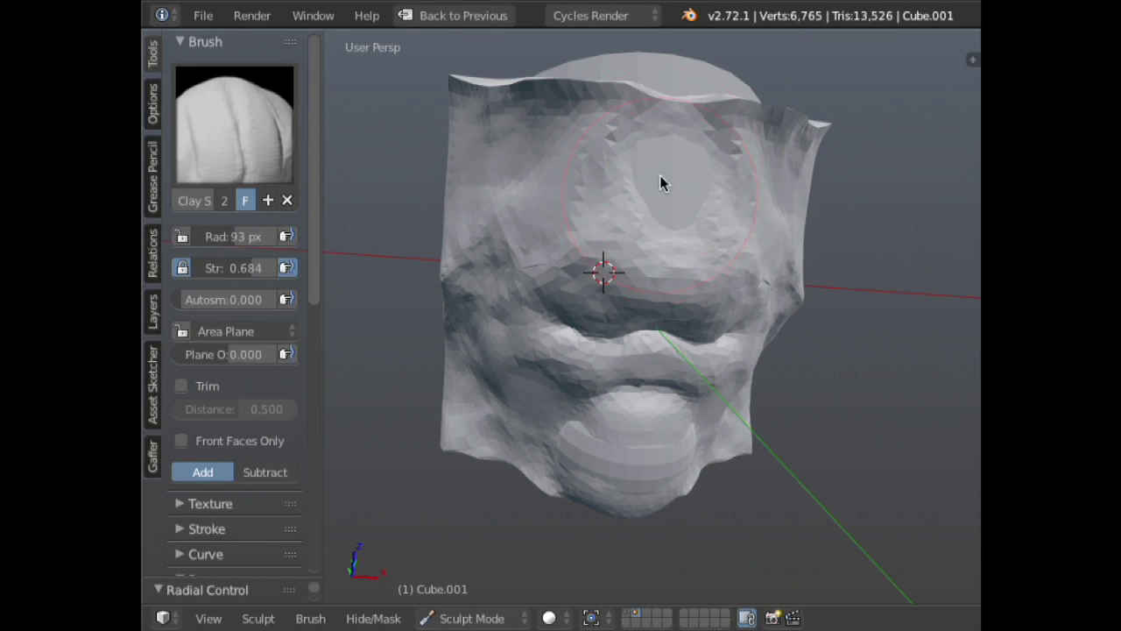
key(s)
key(s)
mouse_move(640, 175)
middle_down()
mouse_move(889, 268)
mouse_move(826, 250)
mouse_move(714, 339)
mouse_move(706, 273)
middle_up()
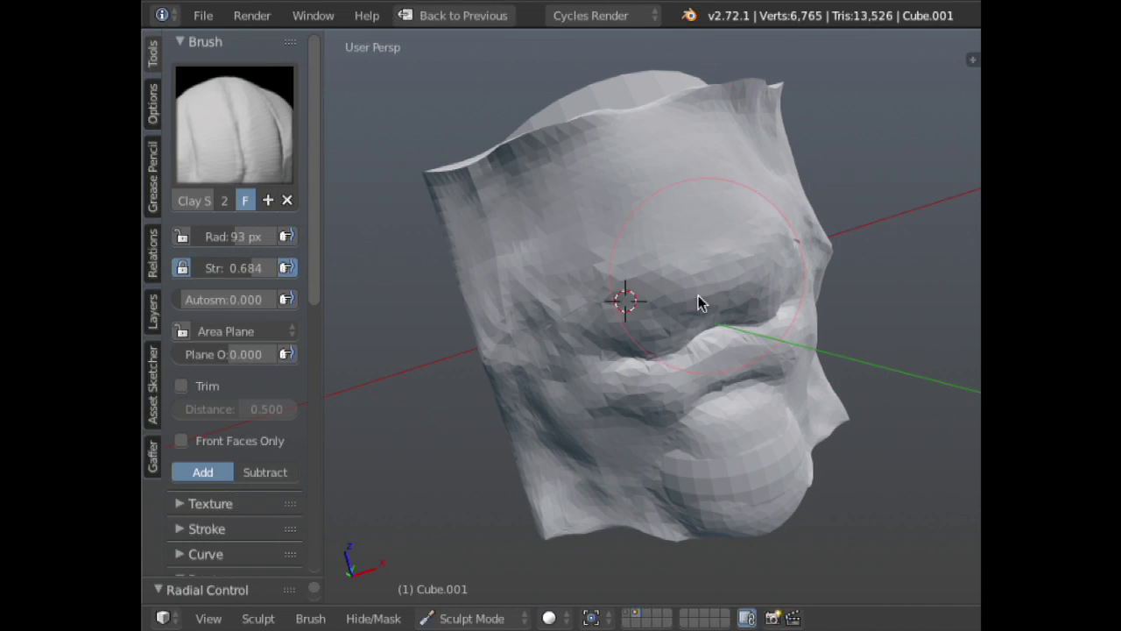
- Deepen the fold between the upper and lower lip from a low side view using the Crease brush at 27 px radius
key(shift+c)
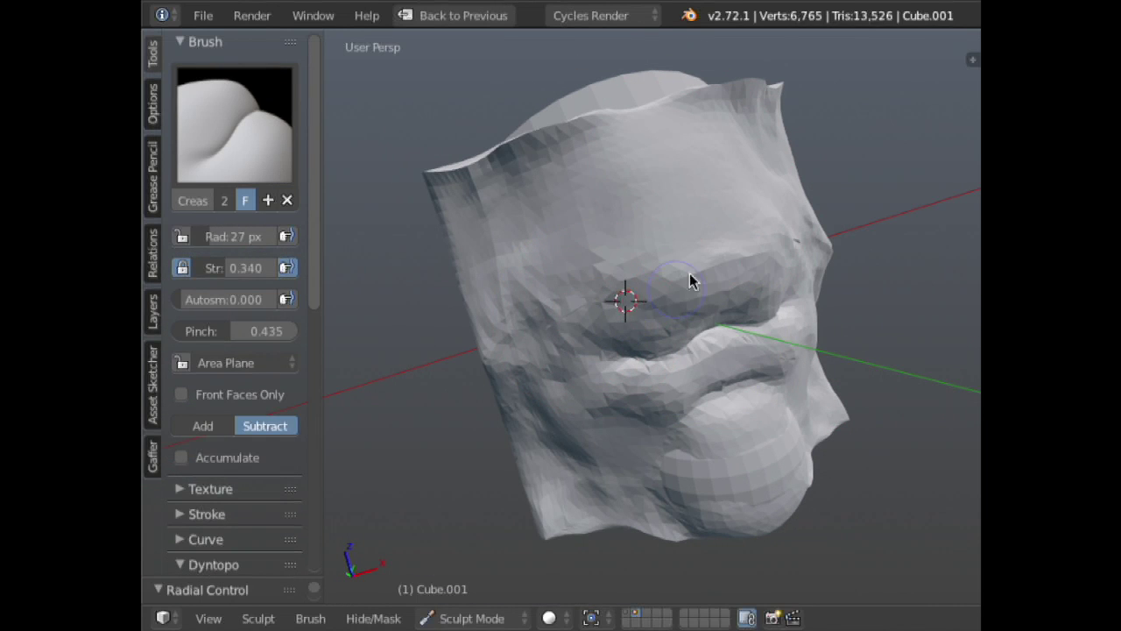
middle_drag(568, 340, 683, 143)
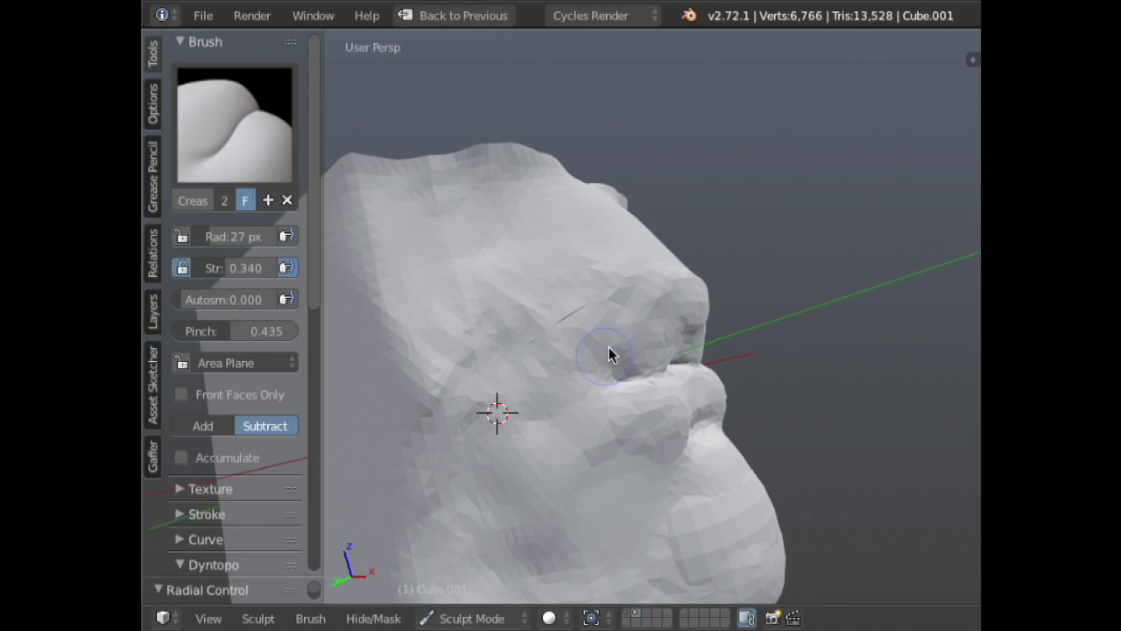
drag(591, 399, 704, 218)
middle_drag(704, 218, 675, 292)
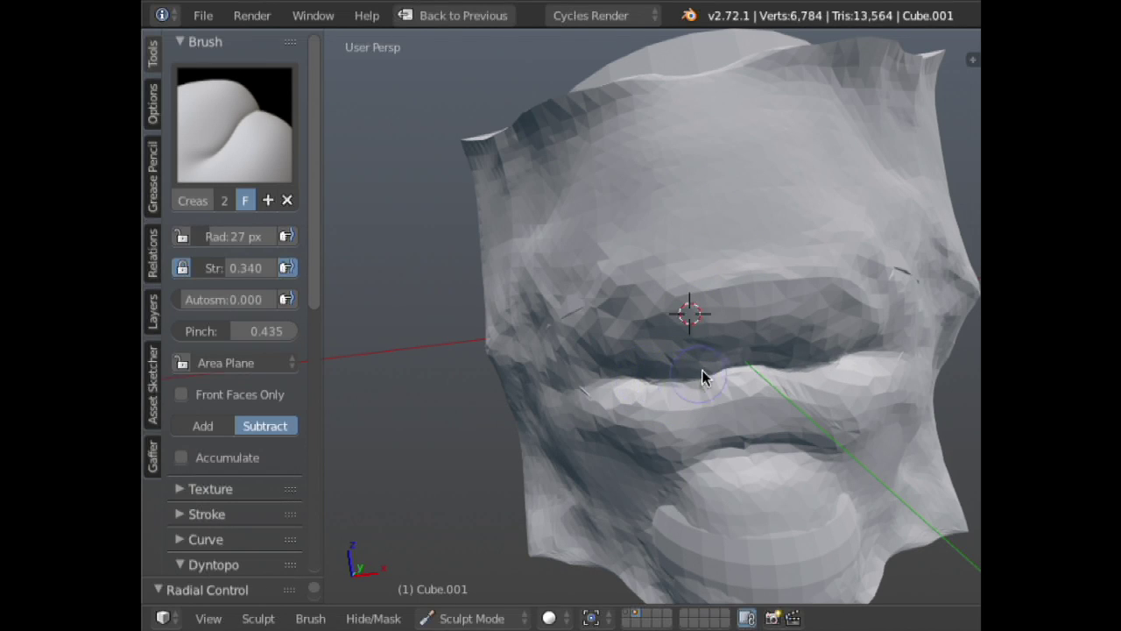
- Fill out the lower lip and its side toward the mouth corner using Clay Strips, starting at 40 px radius
key(c)
mouse_move(746, 410)
mouse_down()
mouse_move(759, 414)
mouse_move(751, 426)
mouse_move(701, 438)
mouse_move(771, 447)
mouse_up()
drag(734, 432, 678, 388)
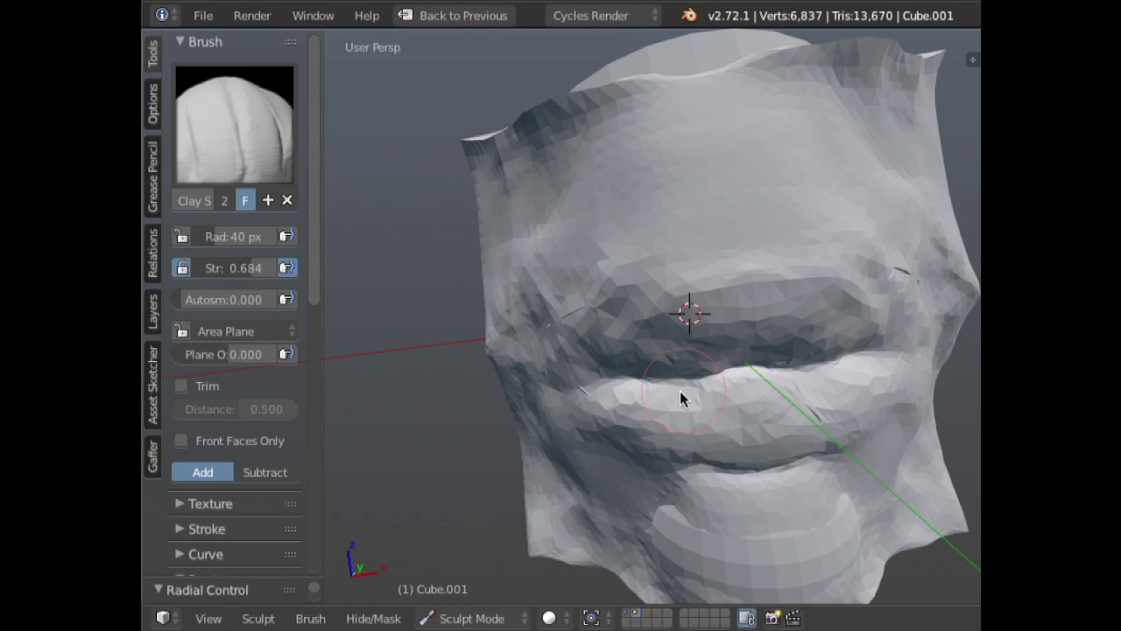
middle_drag(678, 388, 676, 424)
mouse_move(612, 447)
middle_down()
mouse_move(596, 333)
mouse_move(669, 211)
middle_up()
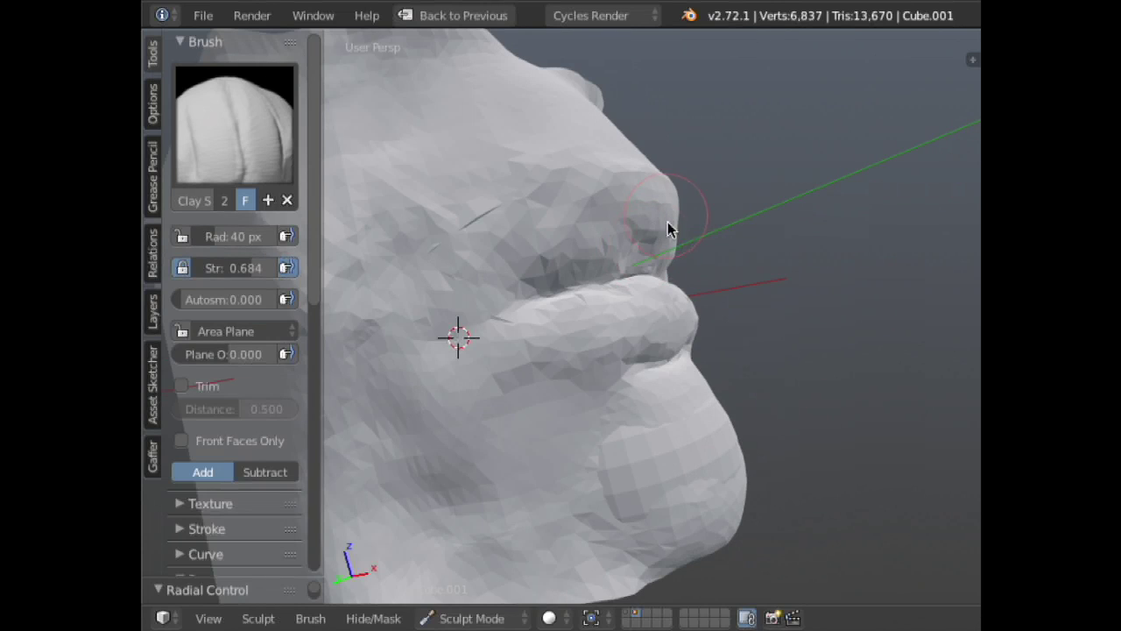
mouse_move(567, 381)
mouse_down()
mouse_move(562, 352)
mouse_move(522, 372)
mouse_move(572, 380)
mouse_move(600, 402)
mouse_move(565, 410)
mouse_move(567, 389)
mouse_move(586, 379)
mouse_move(570, 374)
mouse_move(599, 359)
mouse_up()
key(s)
key(c)
mouse_move(574, 328)
middle_down()
mouse_move(527, 348)
mouse_move(661, 303)
mouse_move(613, 265)
mouse_move(656, 260)
mouse_move(611, 307)
middle_up()
scroll(611, 307, up, 4)
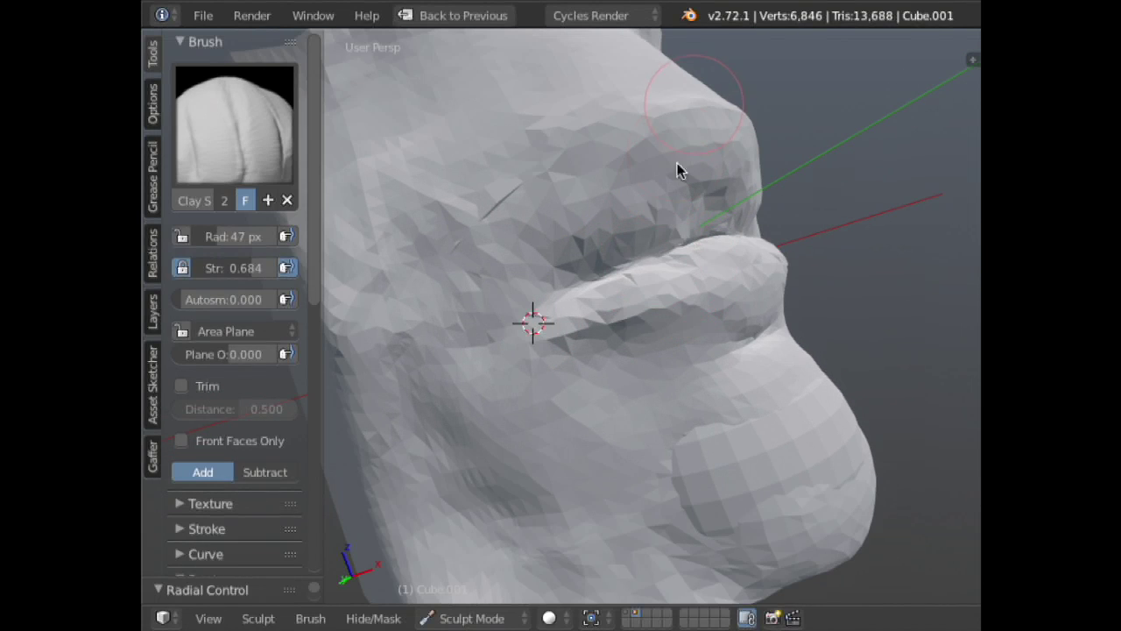
- Crease the lip line up to the mouth corner and the surface just outside it
key(shift+c)
mouse_move(653, 260)
mouse_down()
mouse_move(589, 295)
mouse_move(543, 298)
mouse_move(561, 289)
mouse_move(549, 288)
mouse_up()
mouse_move(501, 226)
mouse_down()
mouse_move(554, 287)
mouse_move(559, 332)
mouse_up()
- Build up the flesh around the mouth corner with Clay Strips at 54 px radius
key(c)
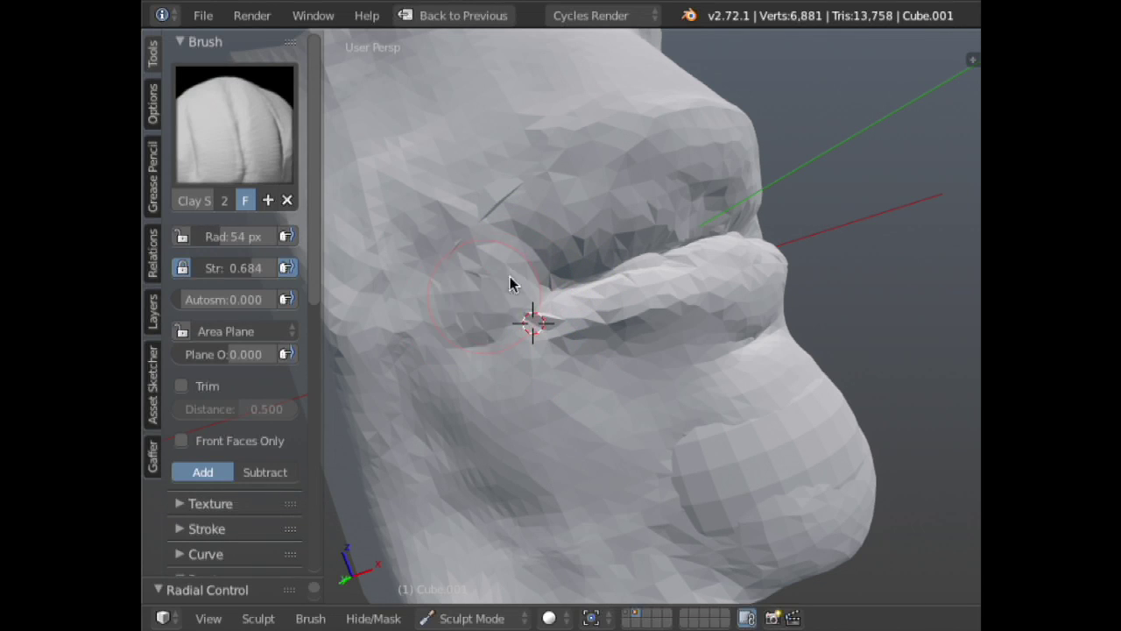
drag(488, 233, 788, 254)
mouse_move(788, 254)
middle_down()
mouse_move(658, 335)
mouse_move(721, 325)
middle_up()
- Refine the front of the lower lip using the Crease brush at 20 px radius
key(shift+c)
click(670, 335)
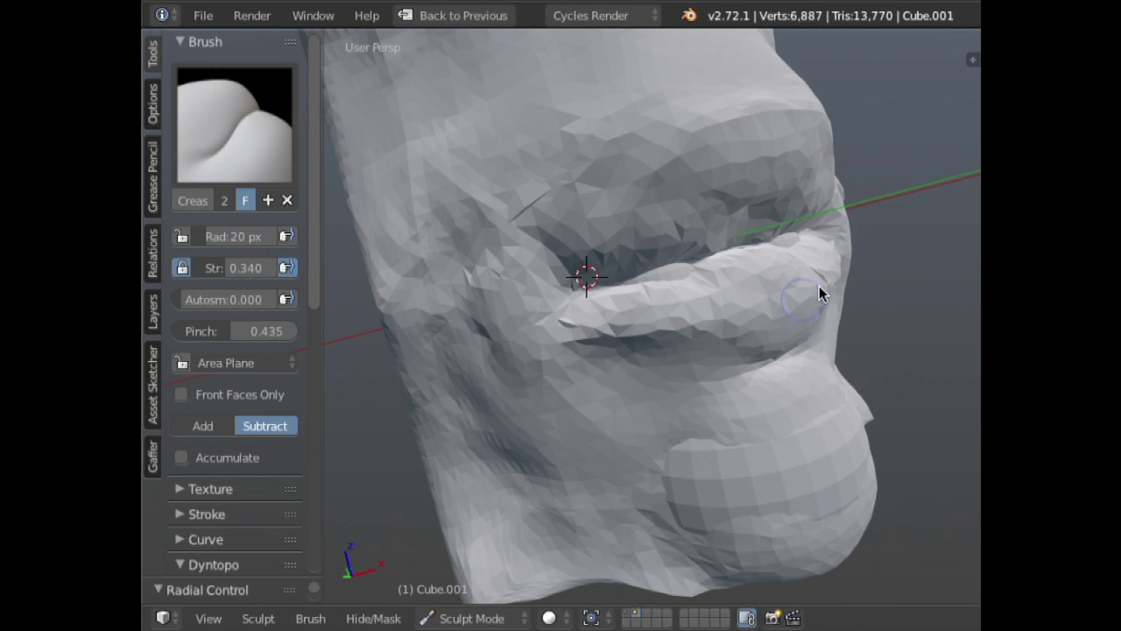
drag(779, 306, 797, 322)
scroll(798, 322, down, 5)
middle_drag(798, 323, 771, 329)
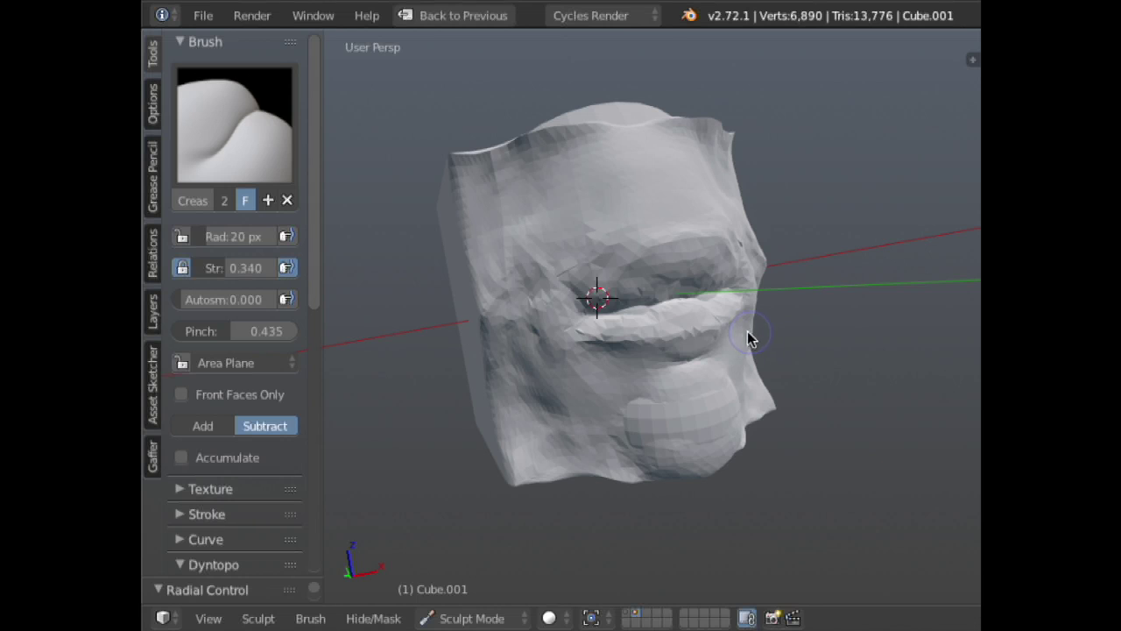
- Open the recent file mouth-01.blend
key(c)
key(ctrl+shift+o)
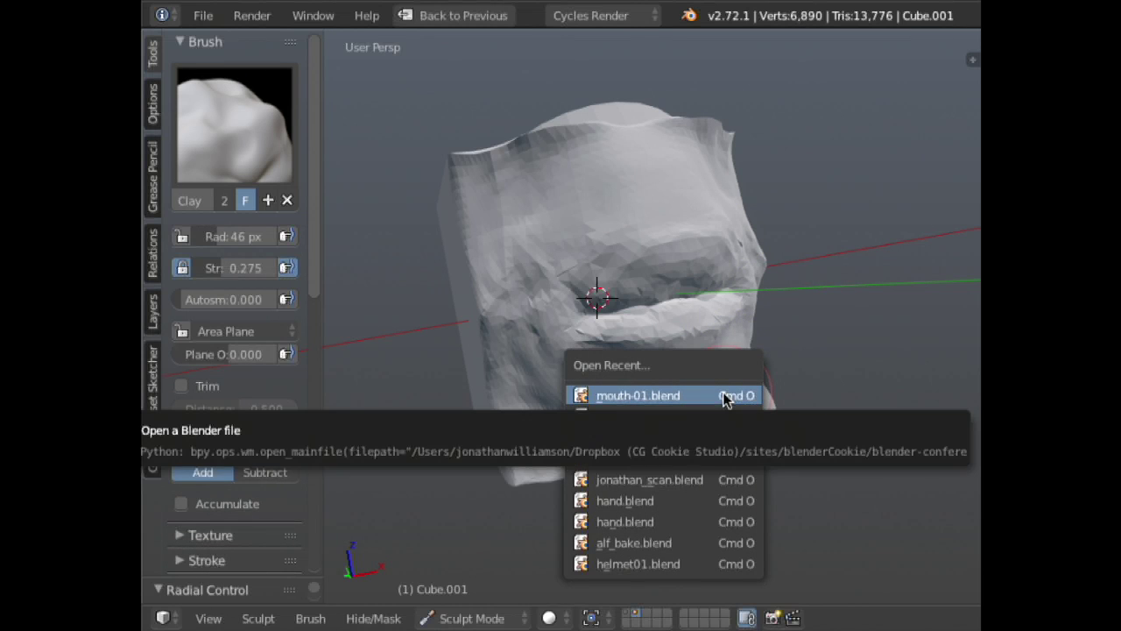
click(724, 397)
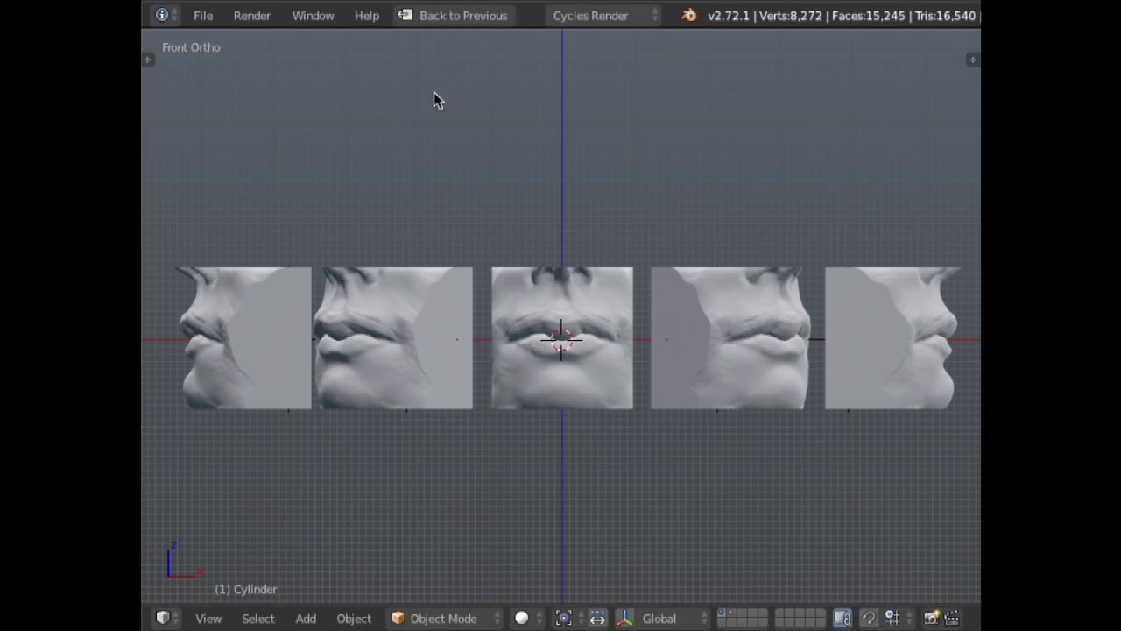
- Start a new file, maximize the 3D view and add a cube to the empty scene
key(ctrl+n)
click(436, 188)
key(ctrl+Up)
key(ctrl+Up)
key(ctrl+Up)
shift+middle_drag(726, 292, 703, 328)
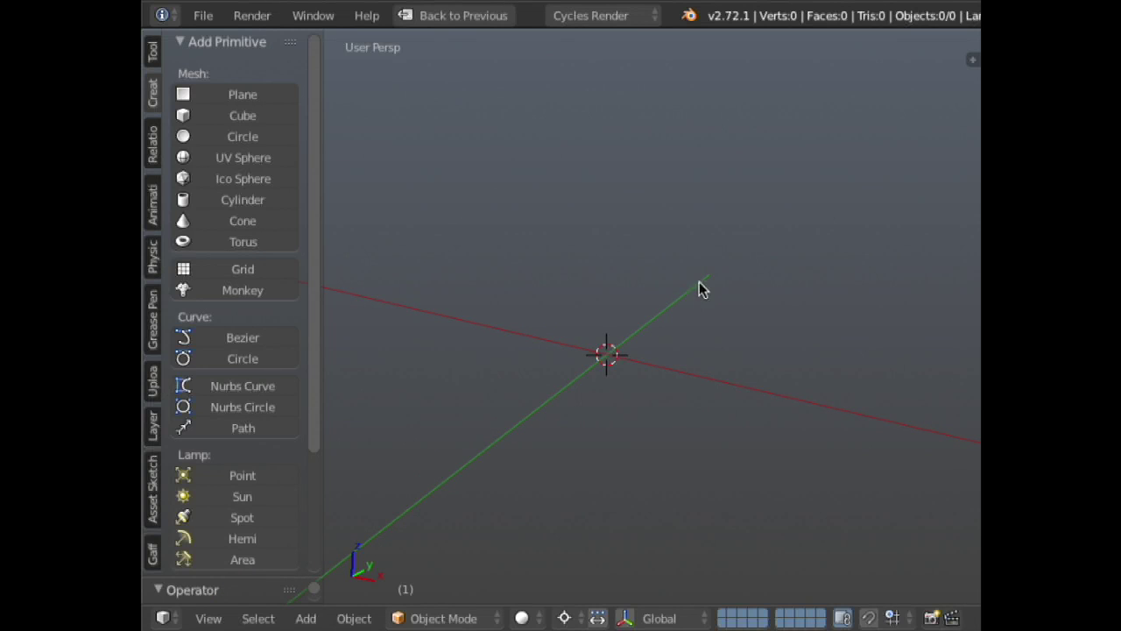
key(shift+a)
mouse_move(674, 305)
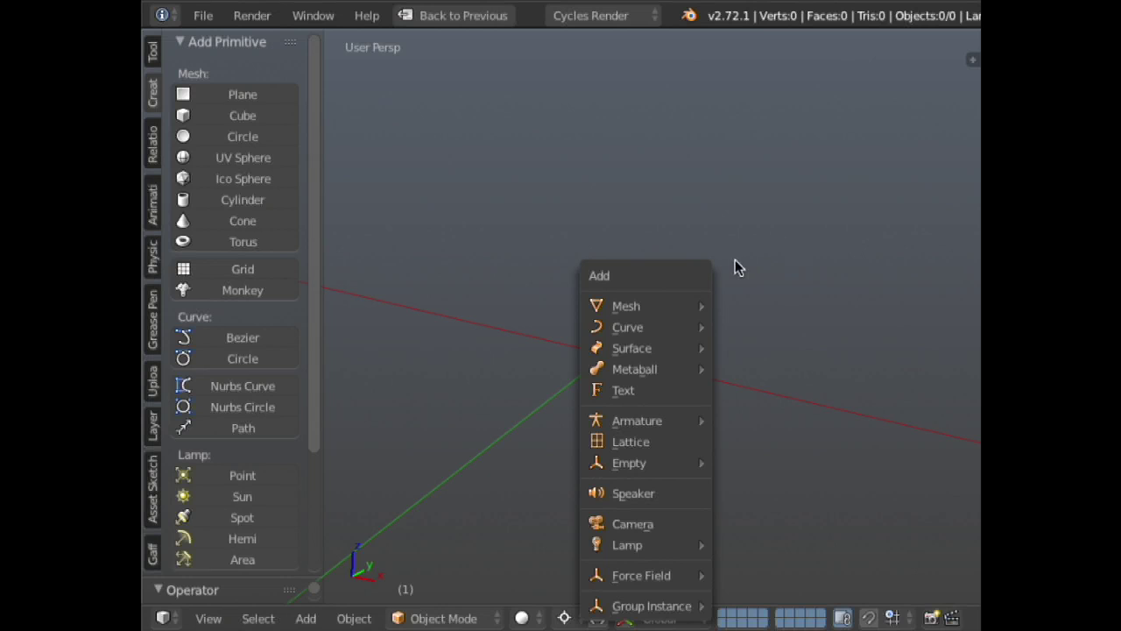
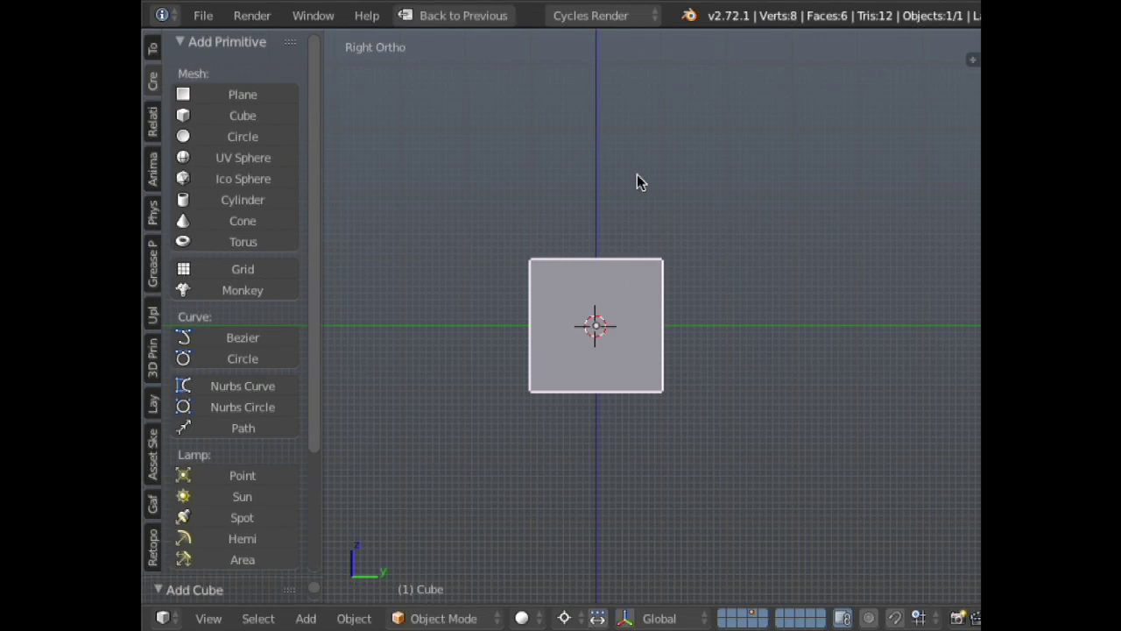
- Bevel the cube's upper front edge with 4 segments into a rounded curve and return to Object Mode
key(Tab)
middle_drag(551, 313, 631, 325)
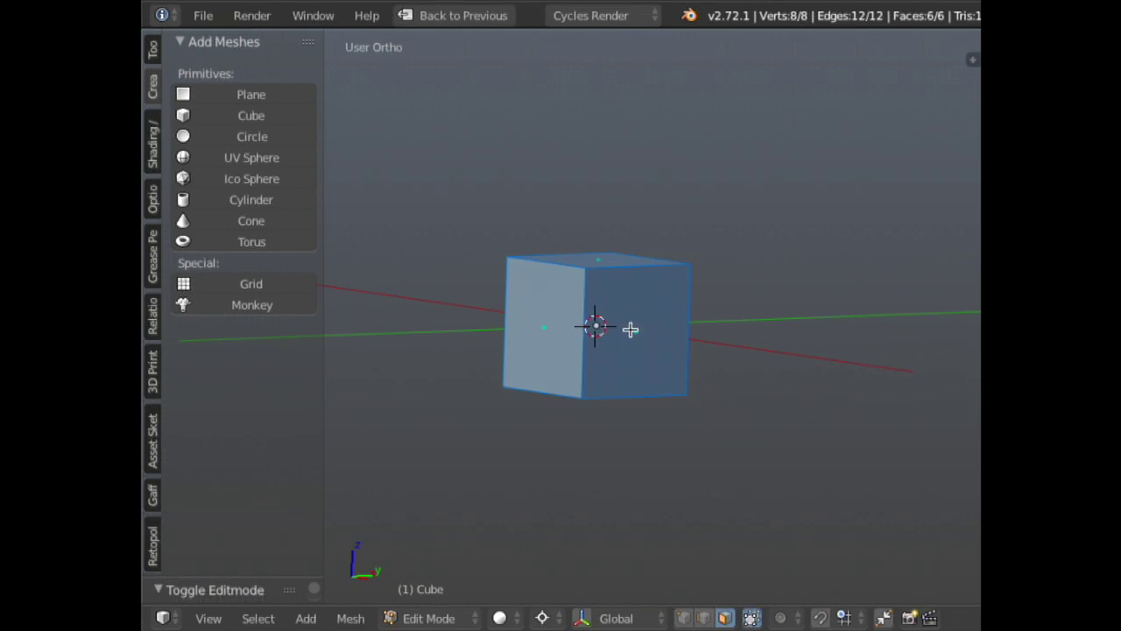
key(a)
key(ctrl+Tab)
click(511, 243)
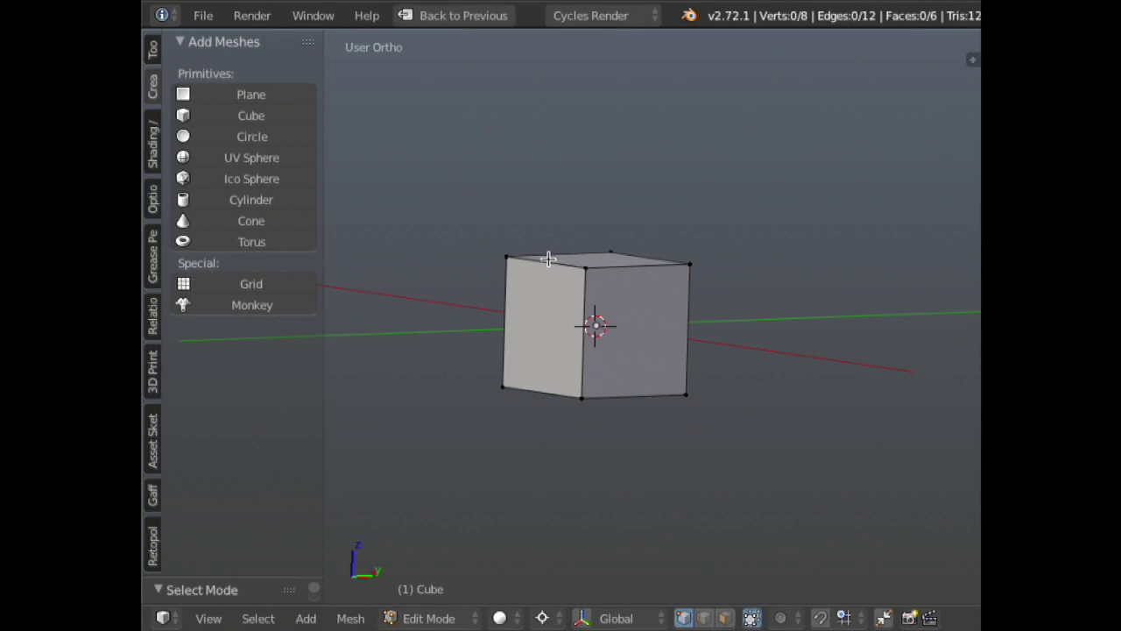
right_click(548, 259)
key(ctrl+b)
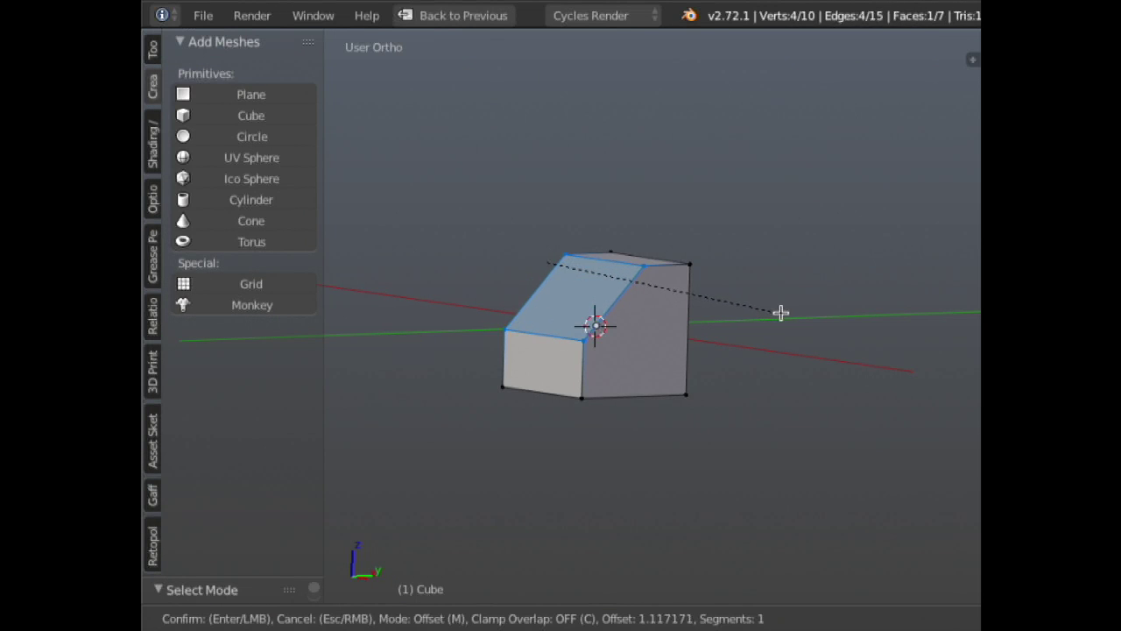
scroll(789, 317, up, 3)
click(793, 329)
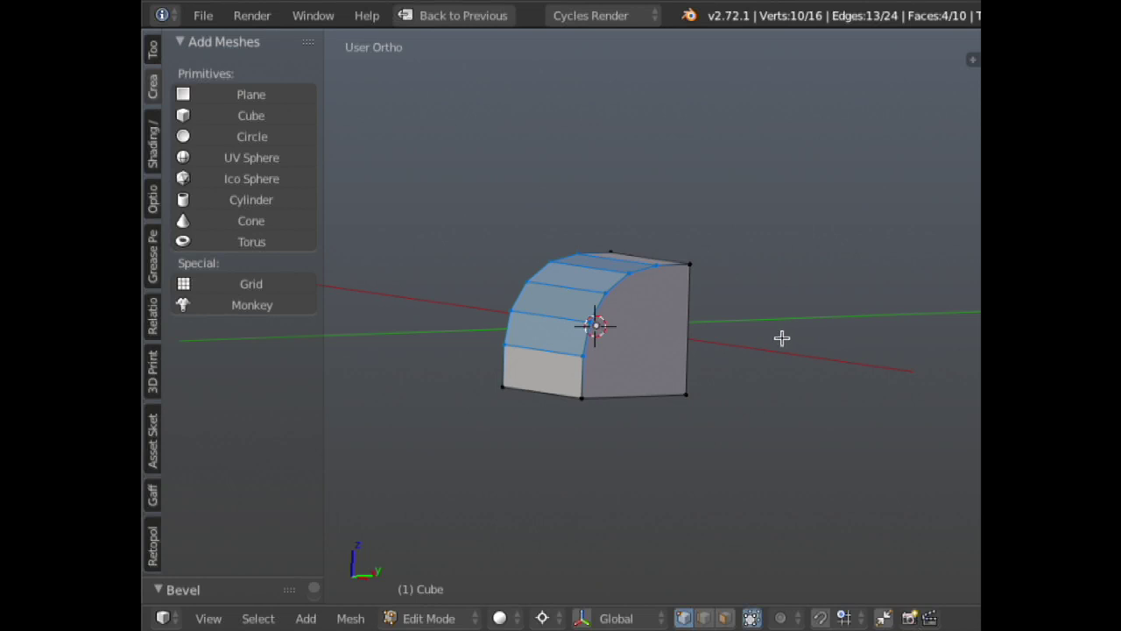
key(Tab)
- Add a cylinder in the right side view and move it toward the rounded cube's lower rear corner
key(KP_3)
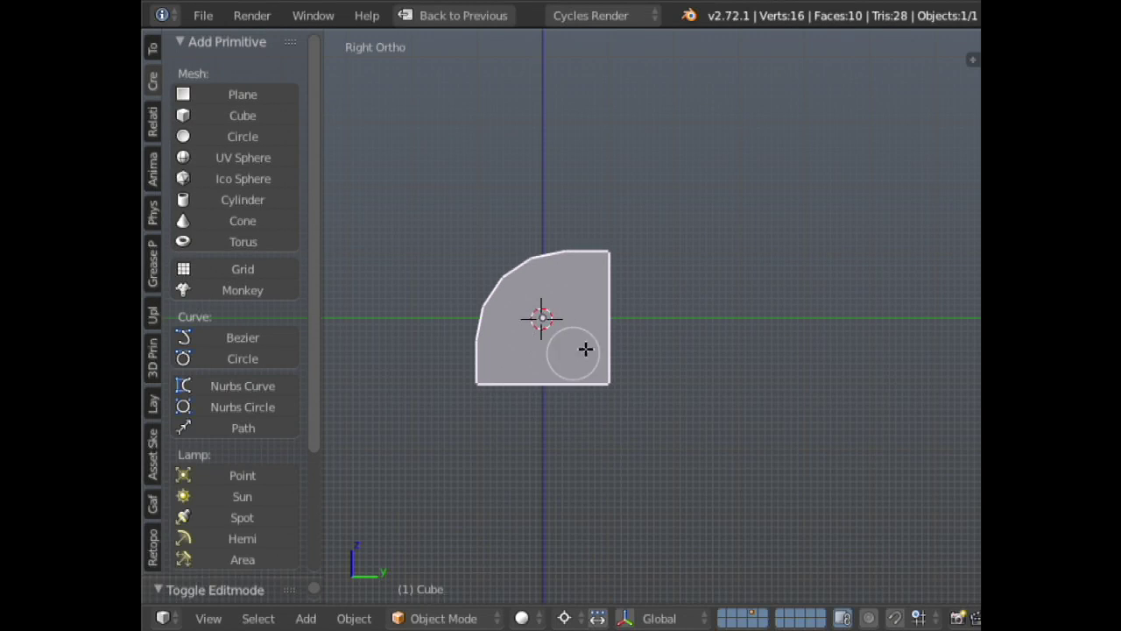
click(263, 200)
key(g)
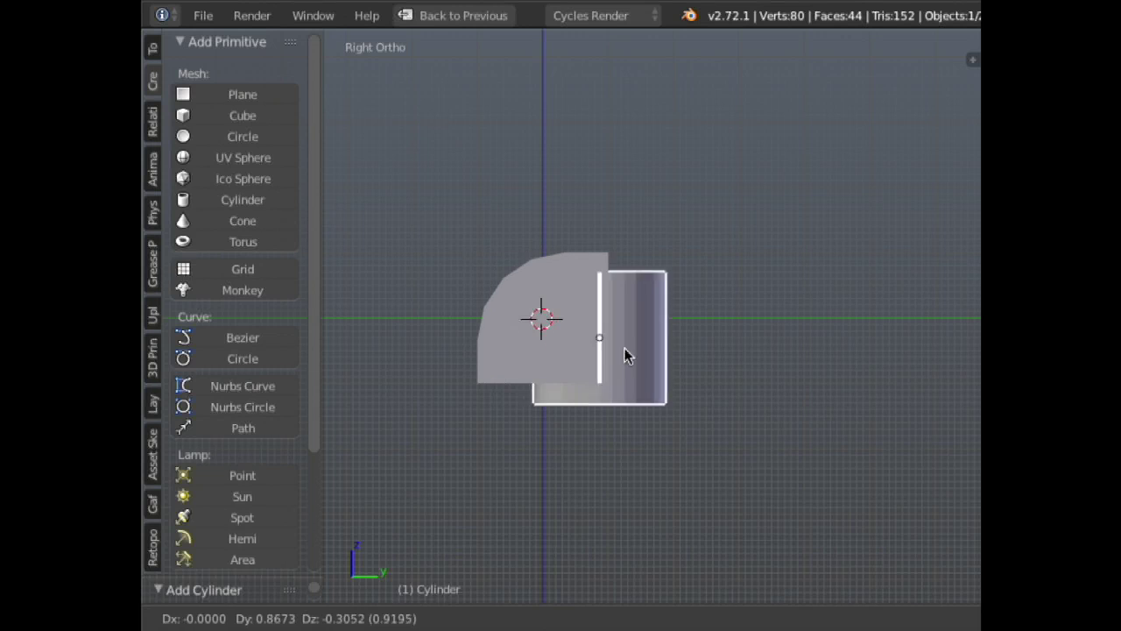
click(651, 358)
- Rotate the cylinder 90° about the global Y axis and reposition it over the cube's lower rear corner
text(rx90)
key(Escape)
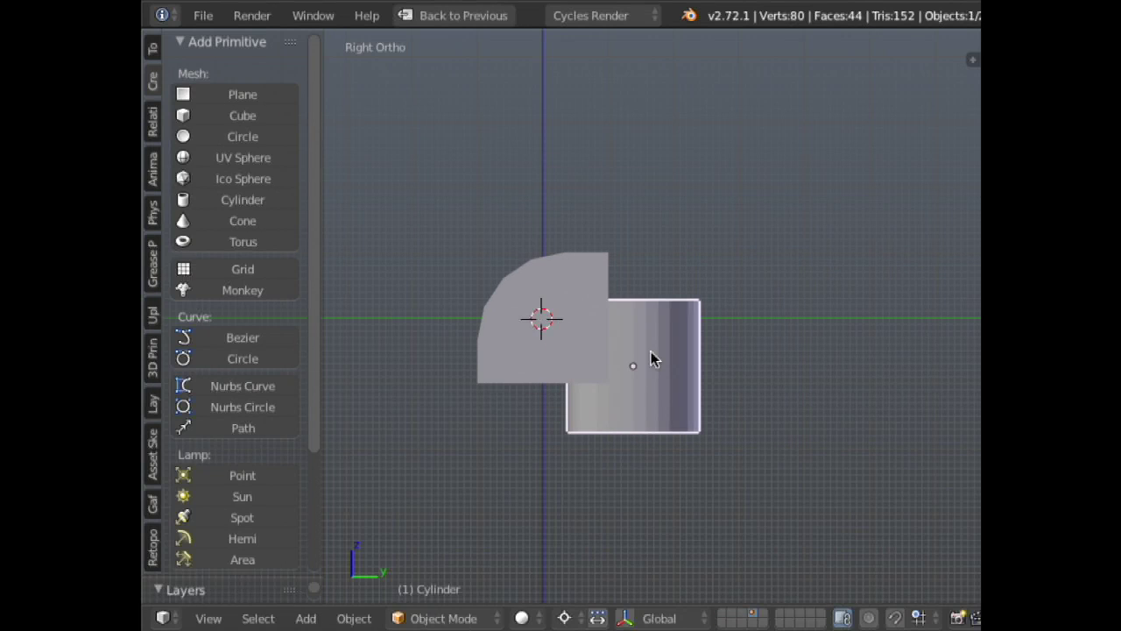
text(ry90)
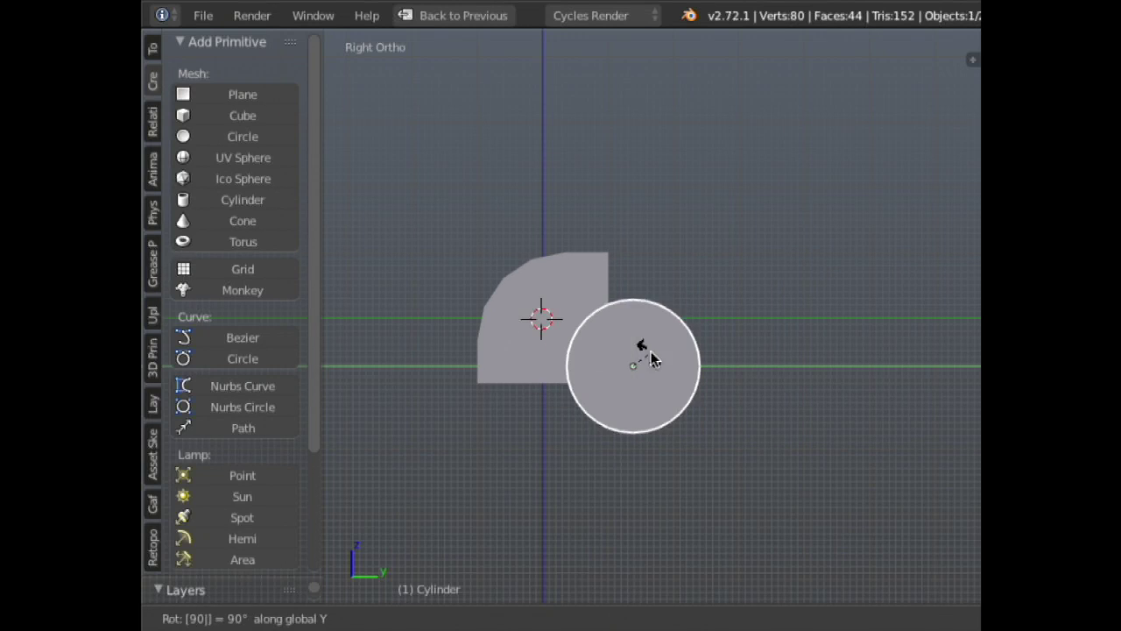
key(Return)
key(g)
click(632, 373)
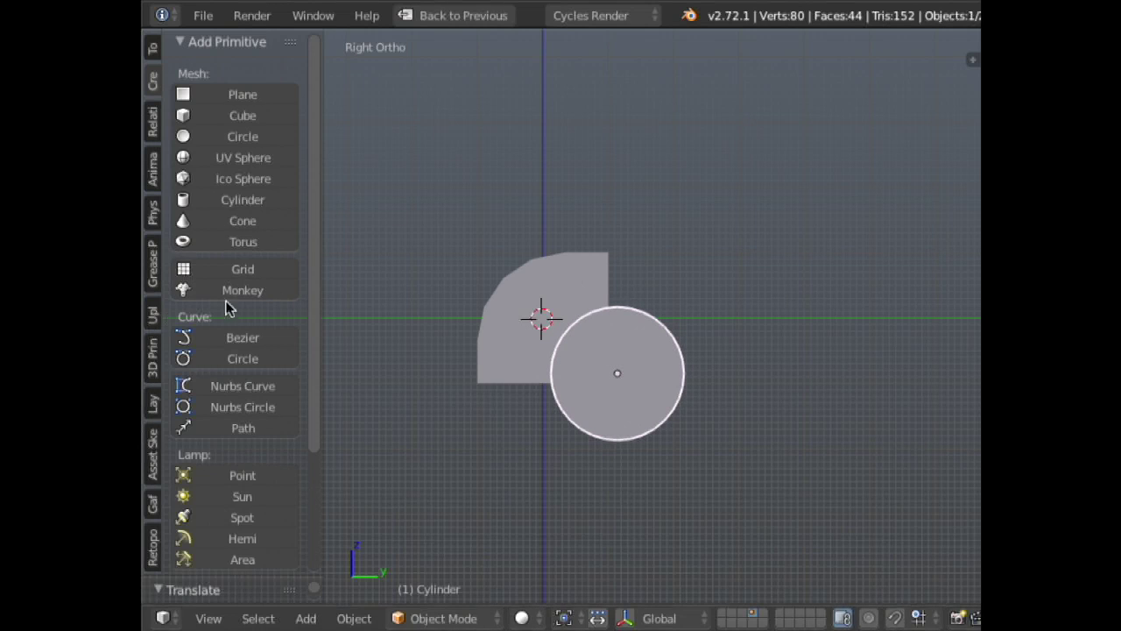
- Find the Object: BoolTool add-on by searching for "bool", enable it and save the user settings
ctrl+middle_drag(171, 415, 228, 322)
key(ctrl+alt+u)
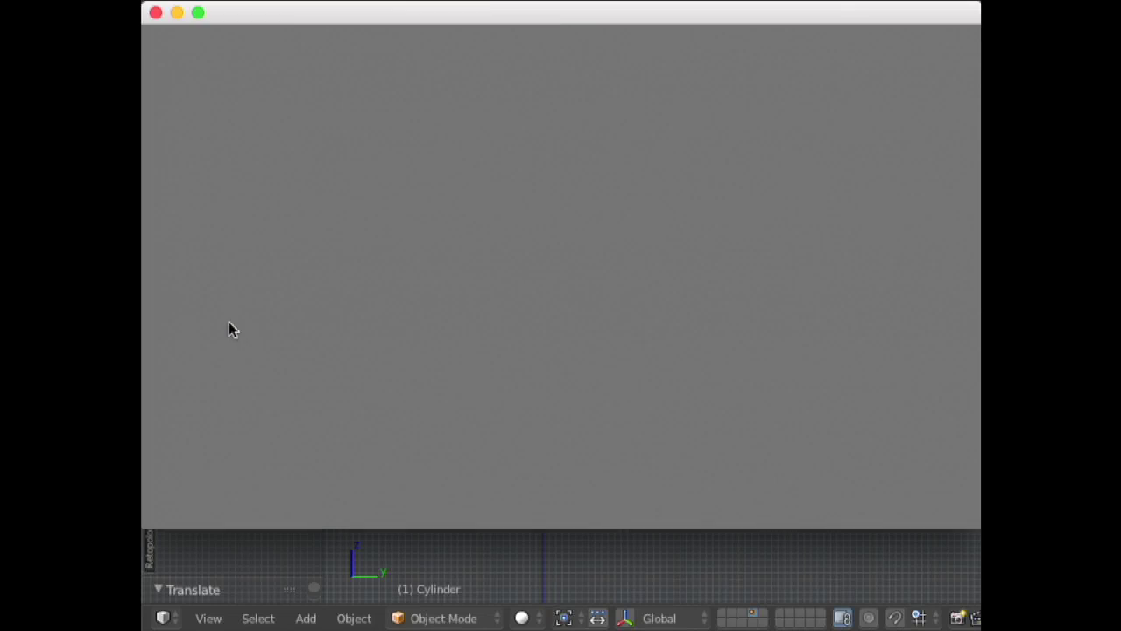
click(282, 81)
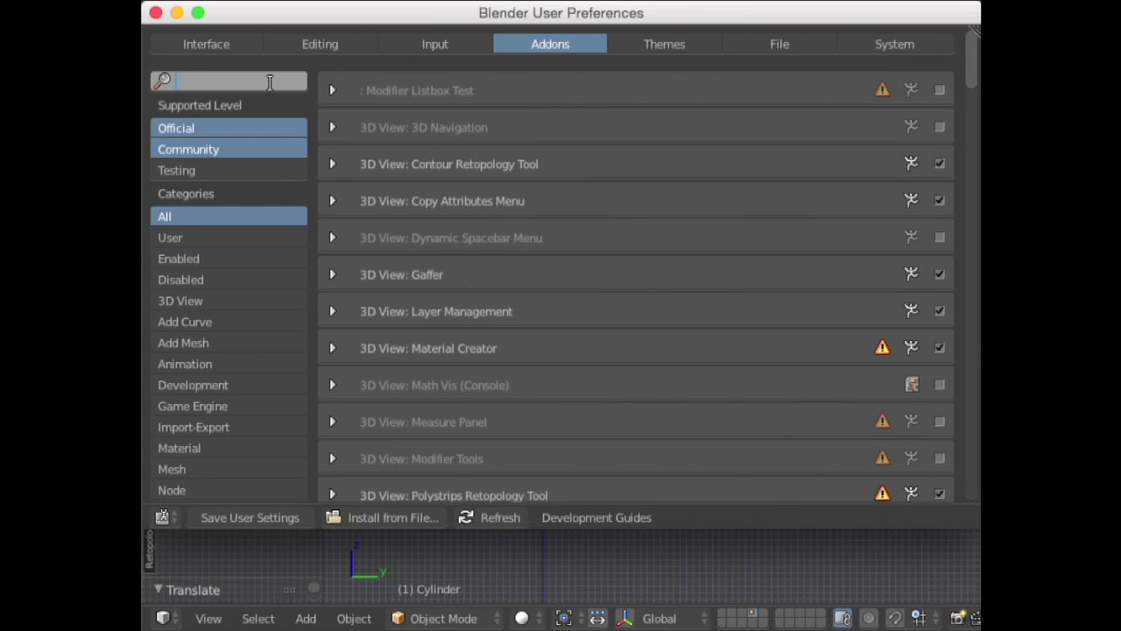
text(bool)
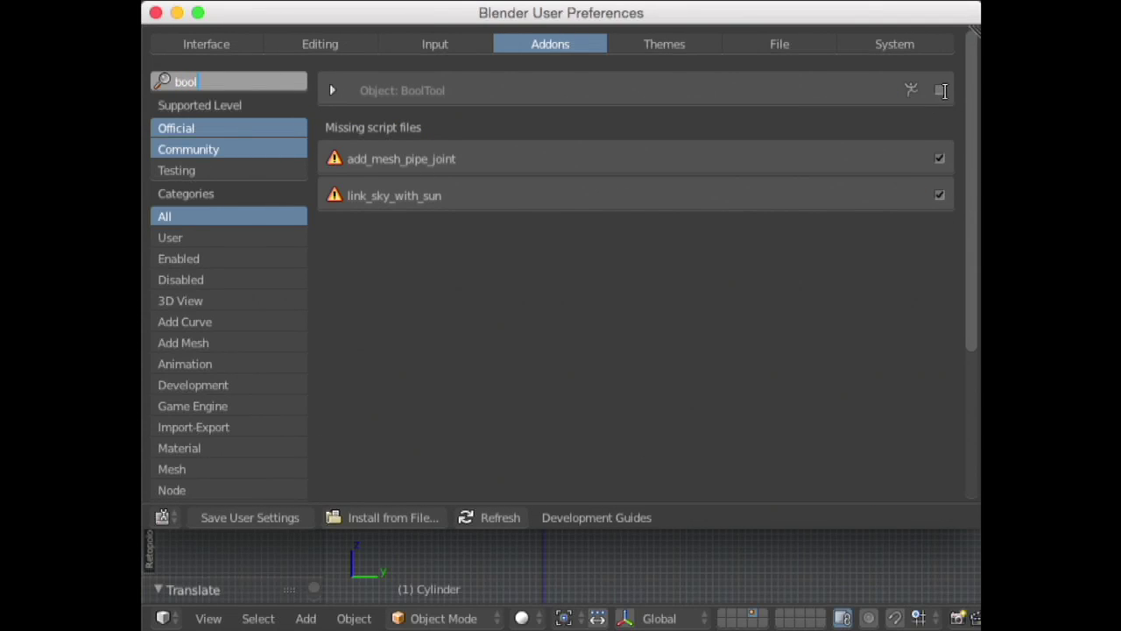
click(940, 90)
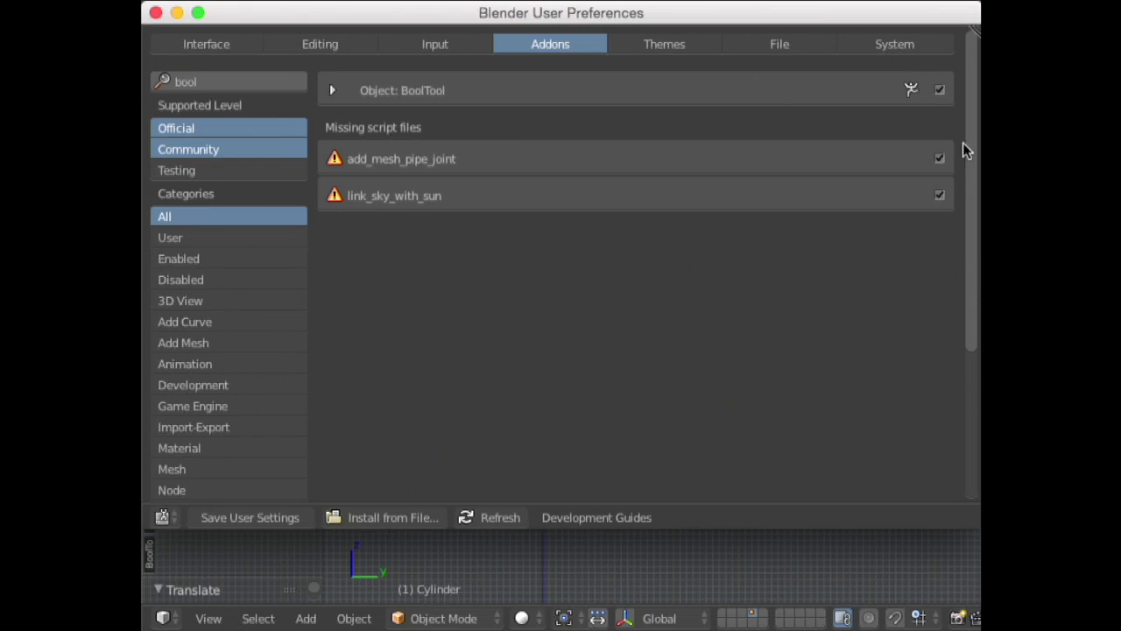
click(259, 515)
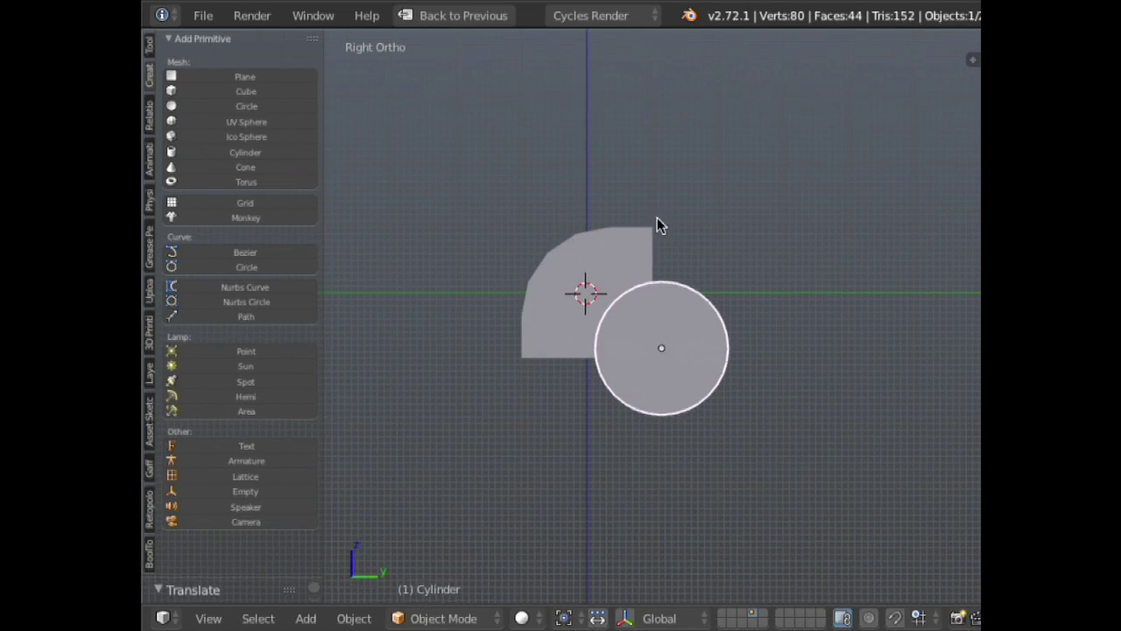
- Add the cube to the selection as the active object and show the BoolTool operators in a widened tool shelf
right_click(594, 259)
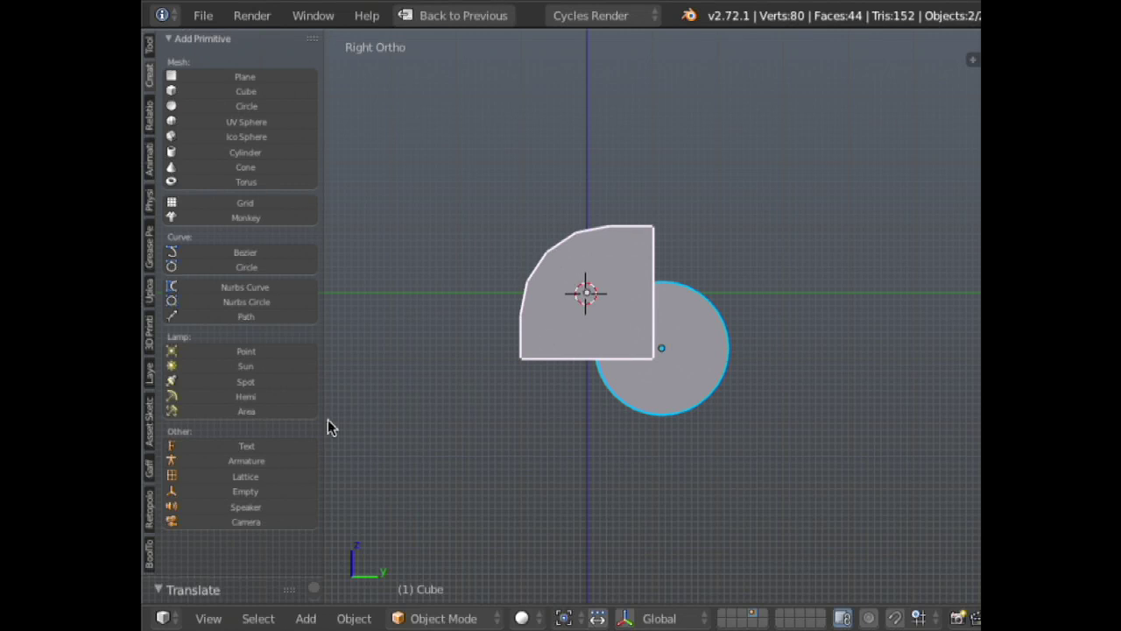
click(149, 554)
ctrl+middle_drag(342, 190, 326, 175)
drag(325, 189, 404, 202)
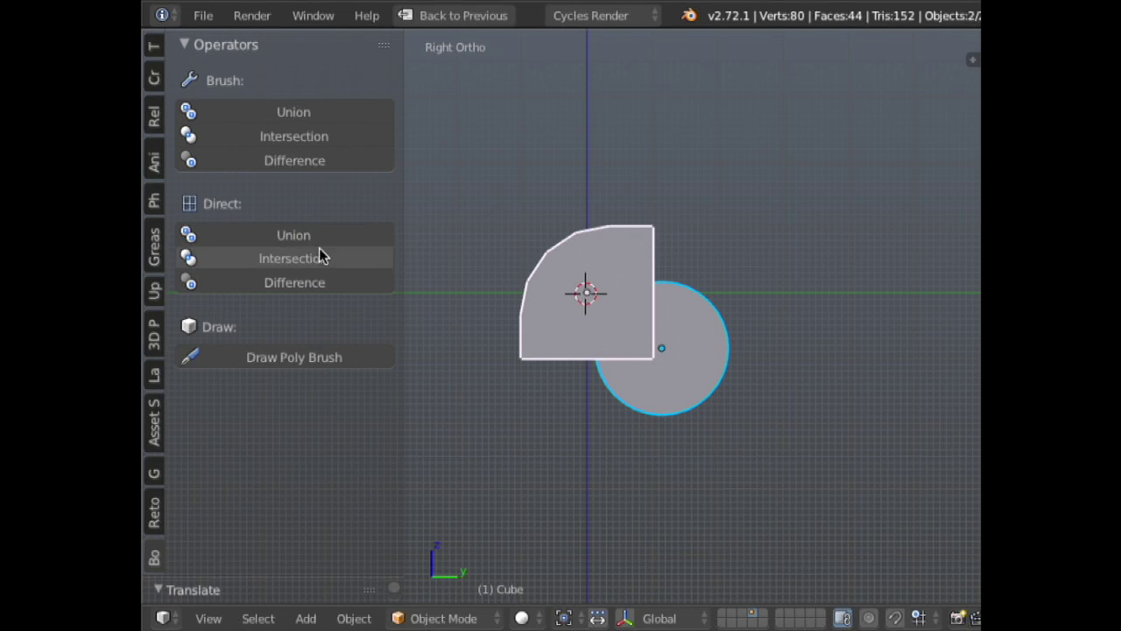
- Move the cylinder in the right side view so it overlaps more of the cube's lower rear corner
middle_drag(644, 317, 679, 296)
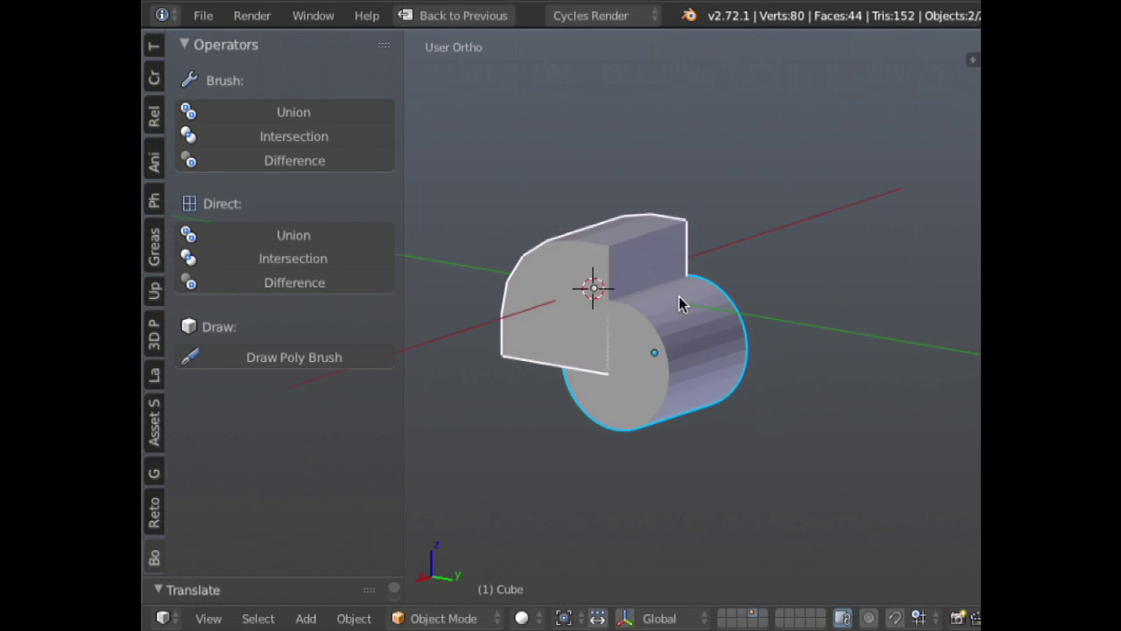
right_click(654, 398)
key(s)
key(y)
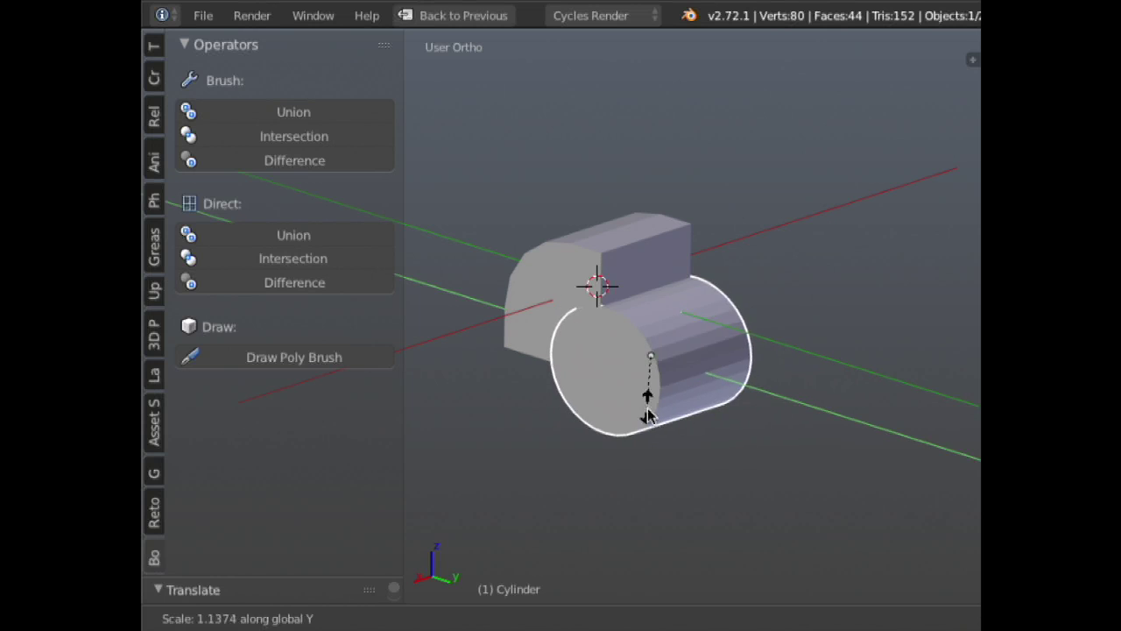
right_click(657, 405)
key(KP_3)
key(g)
click(736, 390)
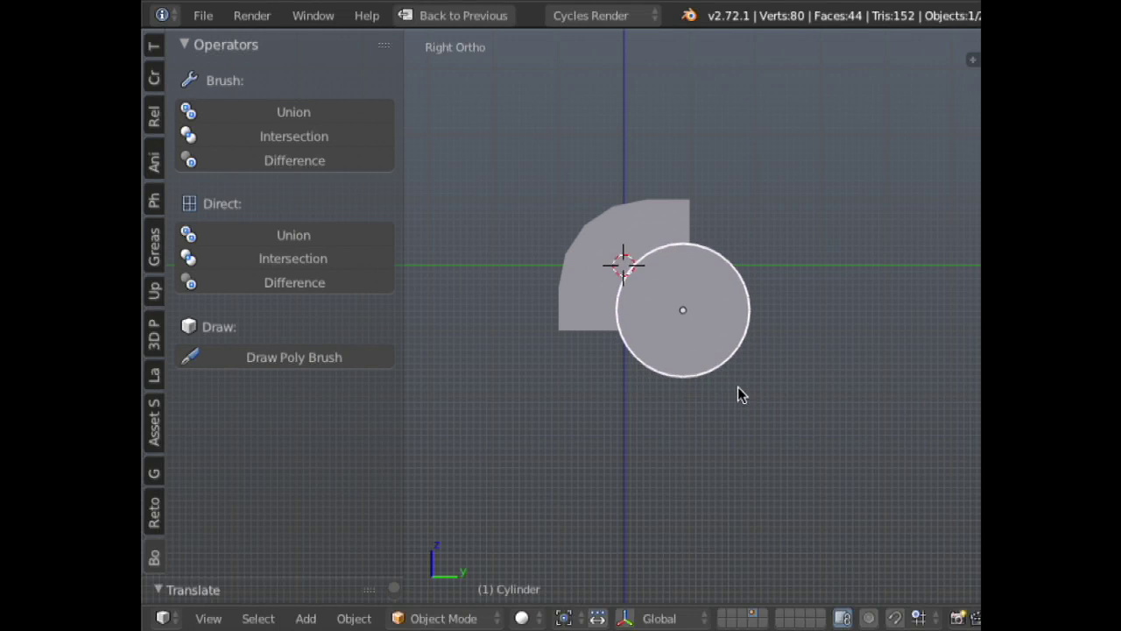
- Stretch the cylinder along X until it extends past both sides of the cube
middle_drag(784, 182, 787, 234)
key(s)
key(x)
click(824, 223)
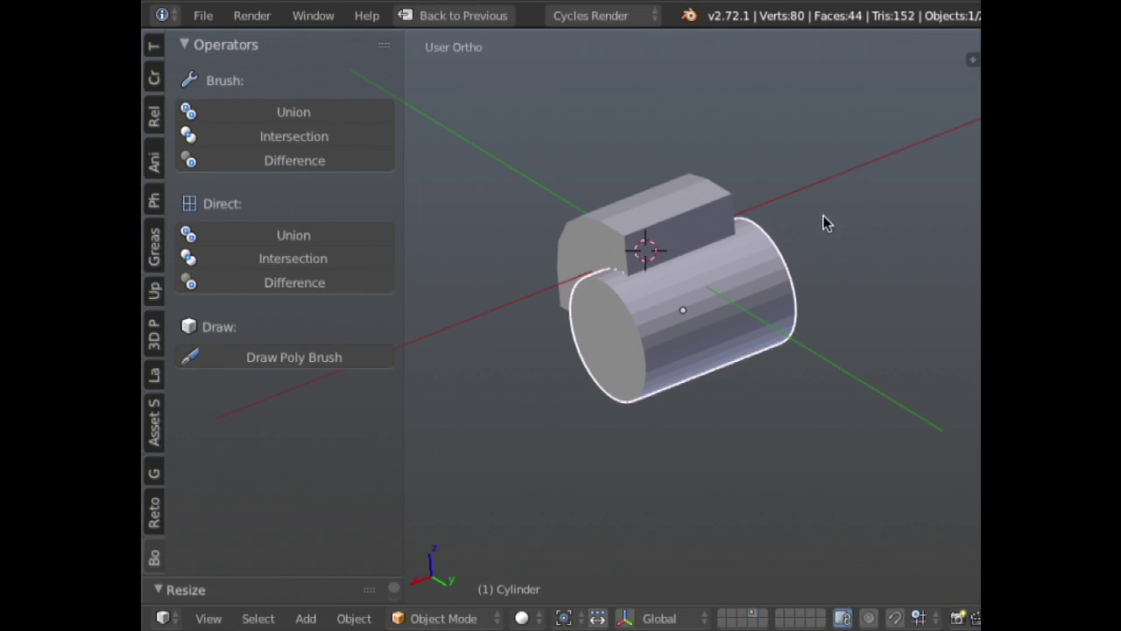
- Try subtracting the cylinder from the cube with BoolTool's Brush Difference, then undo it
middle_drag(634, 332, 697, 318)
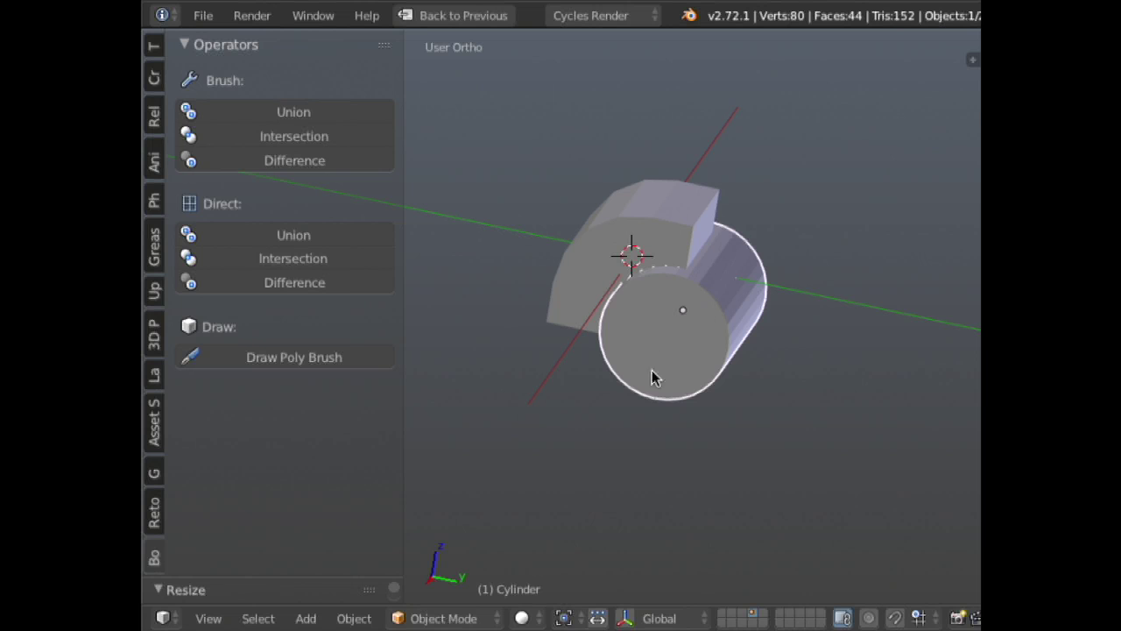
key(a)
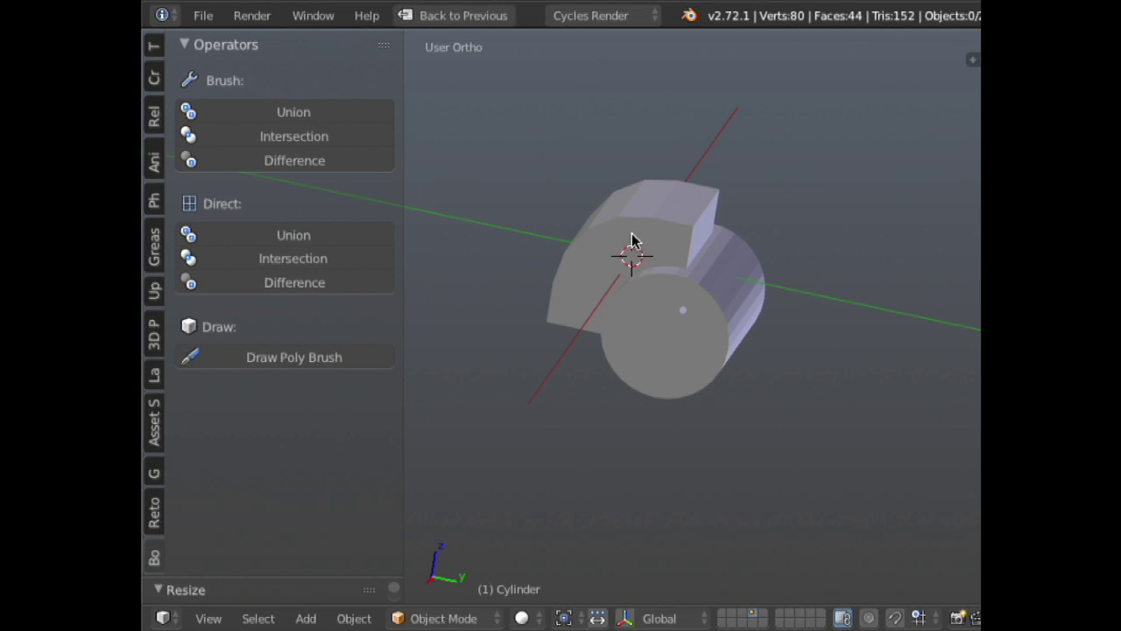
key(z)
right_click(697, 288)
shift+right_click(639, 231)
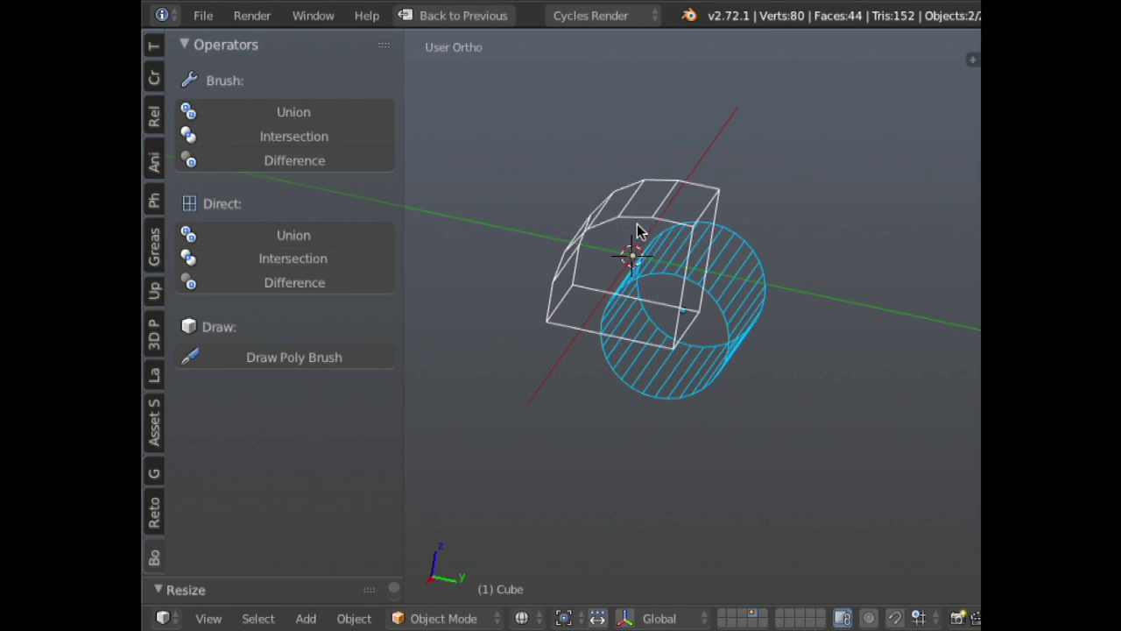
key(z)
click(325, 161)
mouse_move(455, 197)
middle_down()
mouse_move(801, 263)
mouse_move(732, 300)
middle_up()
key(ctrl+z)
- Reselect the cube together with the cylinder and cut the cylinder from it using Brush Difference
middle_drag(835, 211, 801, 233)
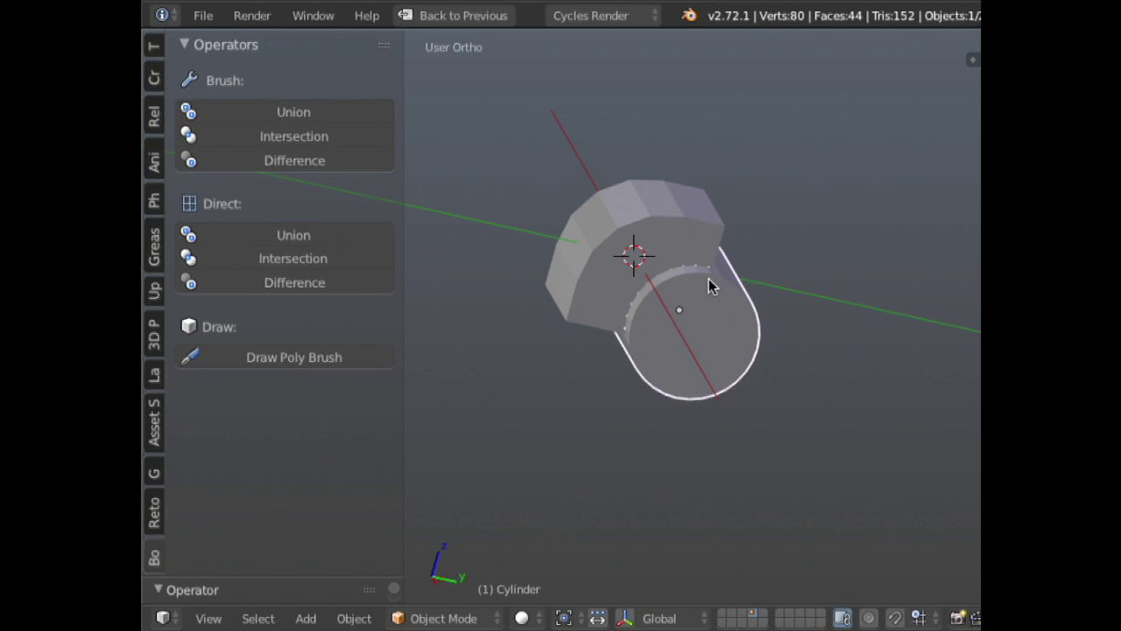
shift+right_click(639, 227)
click(342, 161)
key(z)
key(z)
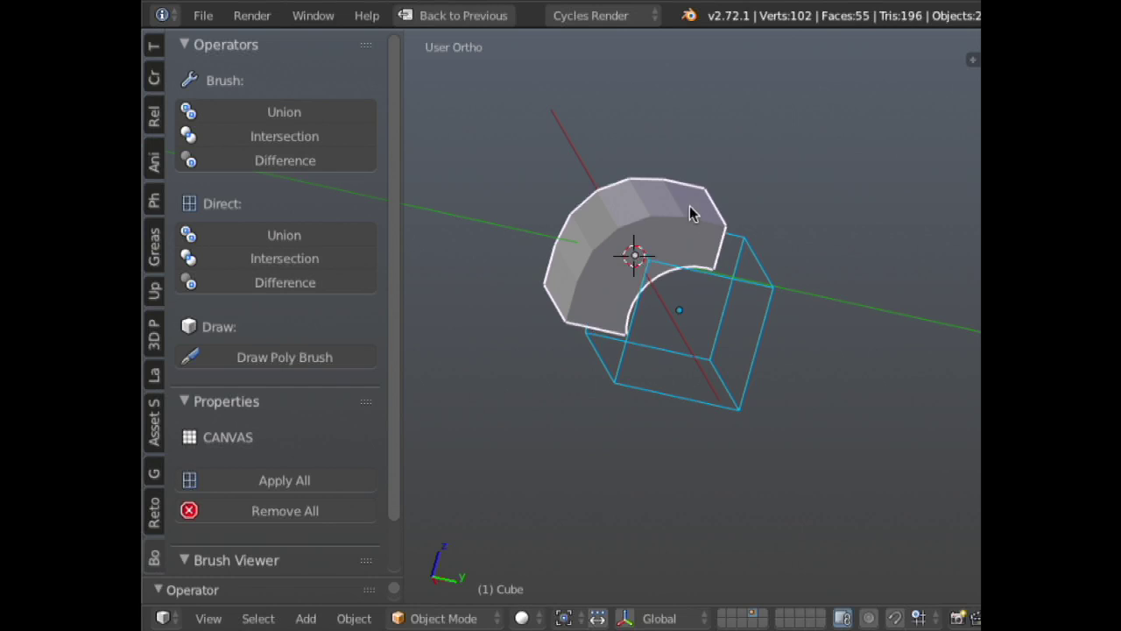
- Restore the full window layout and examine the cube's Boolean modifier in a widened properties editor
key(ctrl+Up)
scroll(933, 203, down, 3)
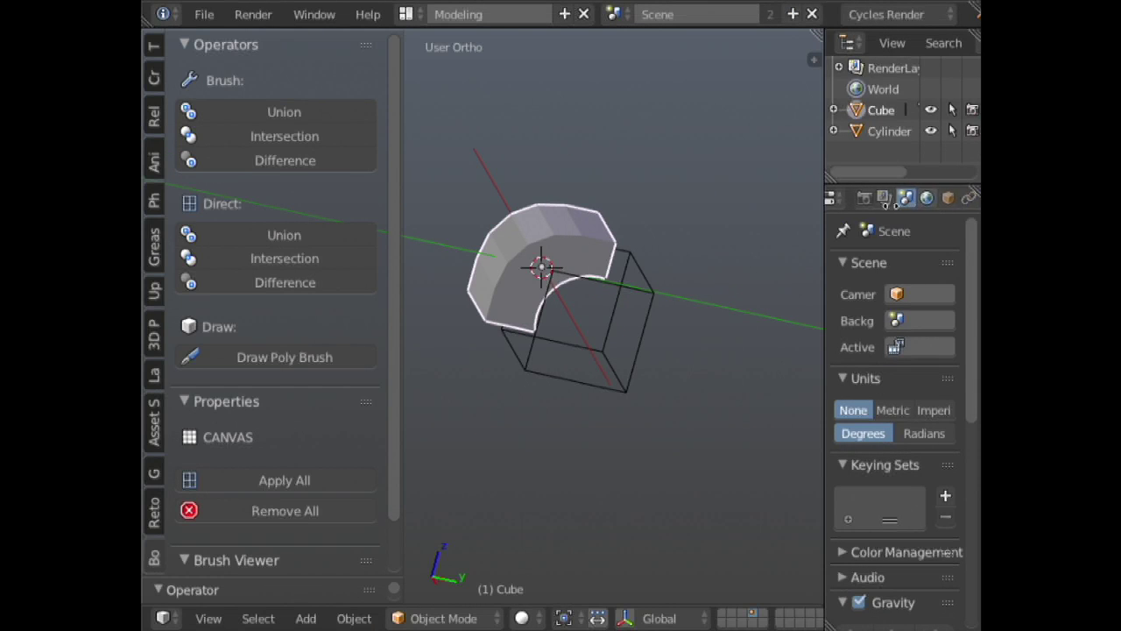
click(944, 200)
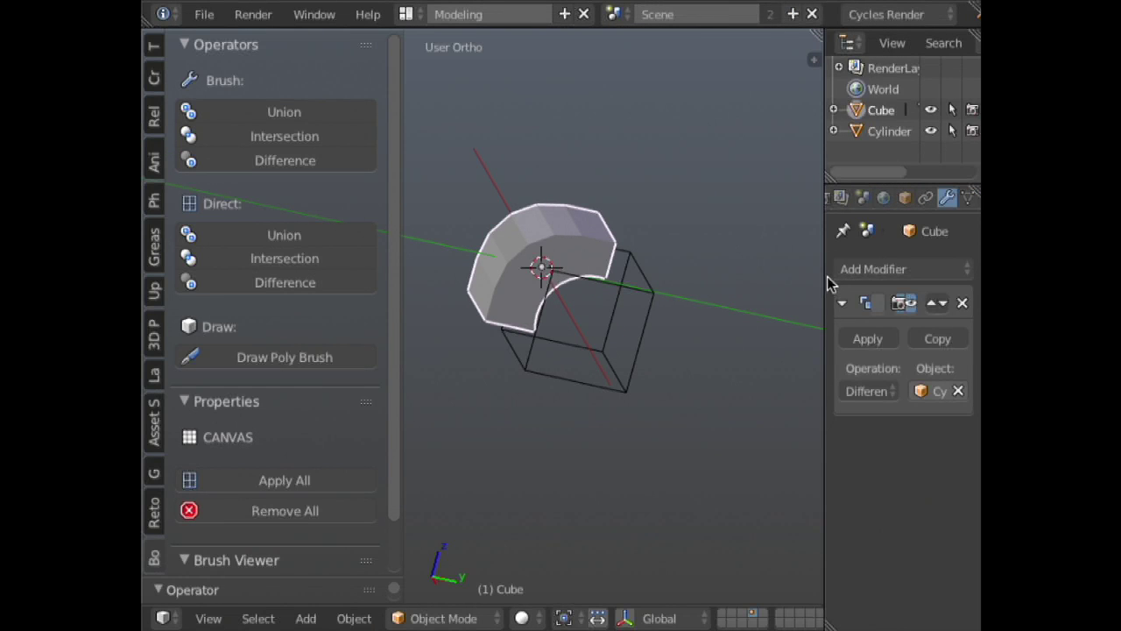
drag(824, 277, 722, 289)
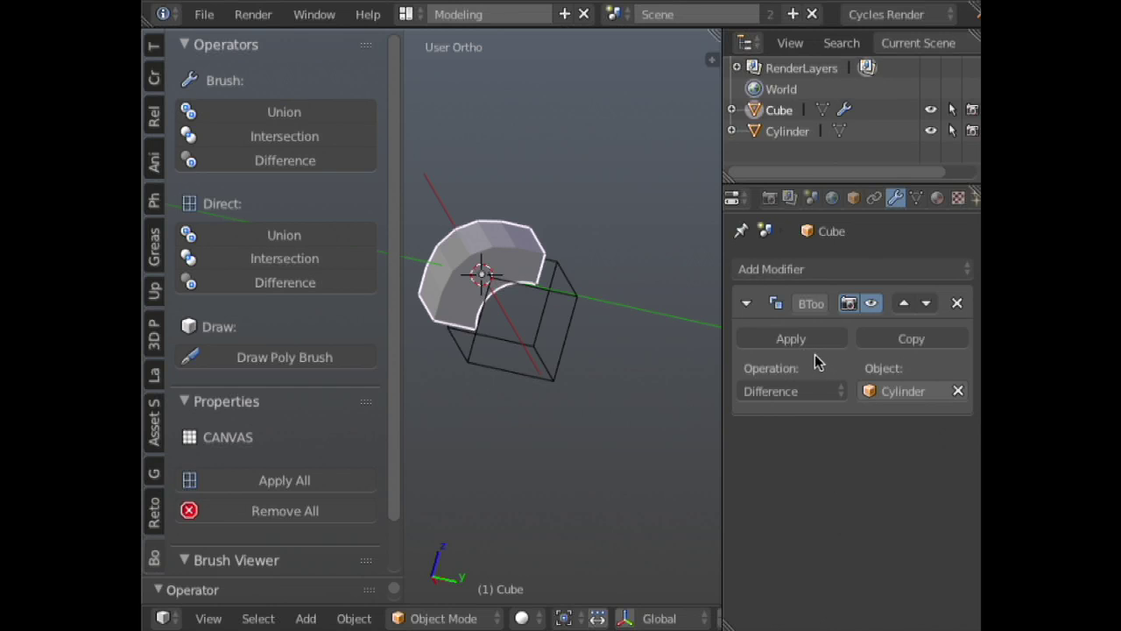
- Undo the Brush Difference and subtract the cylinder from the cube with BoolTool's Direct Difference
key(ctrl+z)
right_click(532, 306)
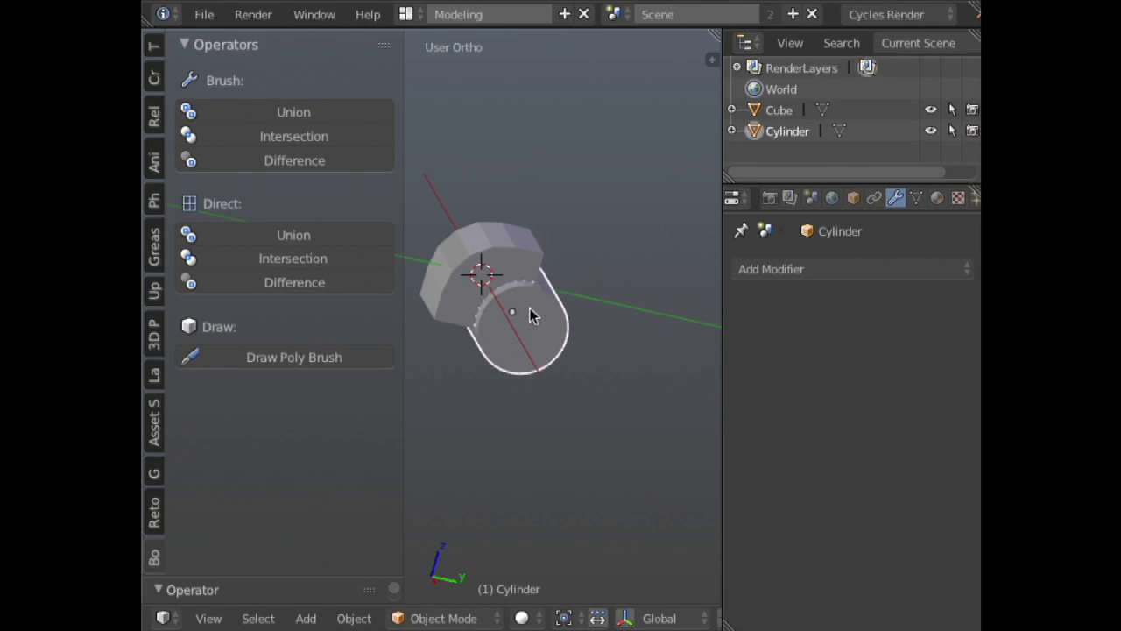
key(z)
key(z)
shift+right_click(468, 247)
click(308, 283)
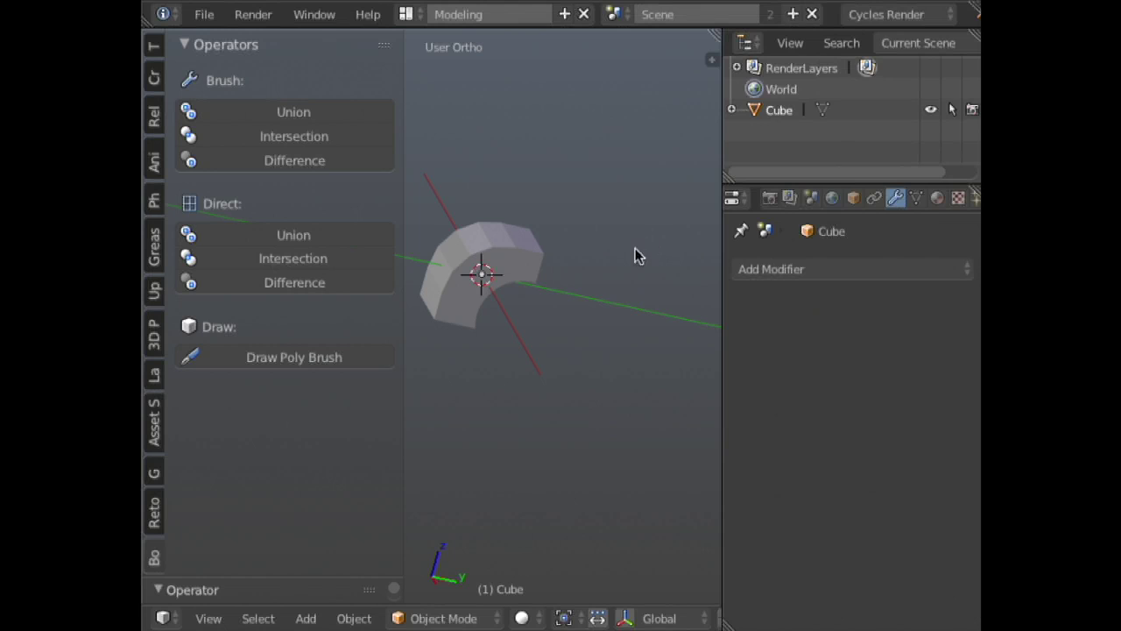
- Maximize the 3D view and add a new cube in front view around the curved piece, displayed in wireframe
key(shift+space)
middle_drag(635, 248, 687, 245)
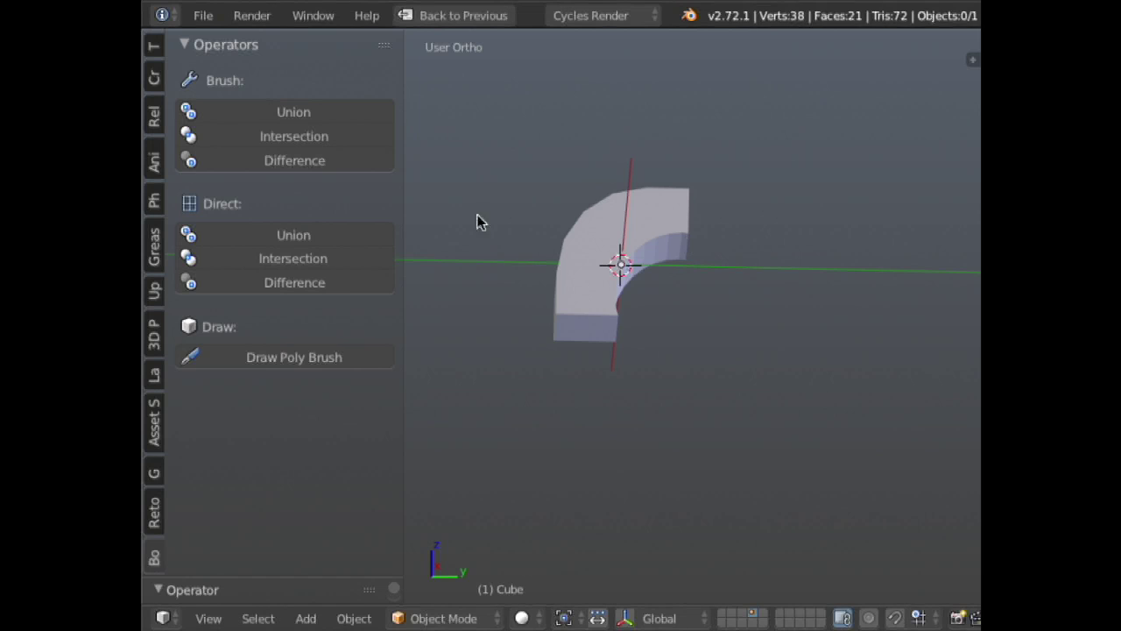
key(KP_1)
key(shift+a)
mouse_move(619, 243)
click(727, 255)
key(z)
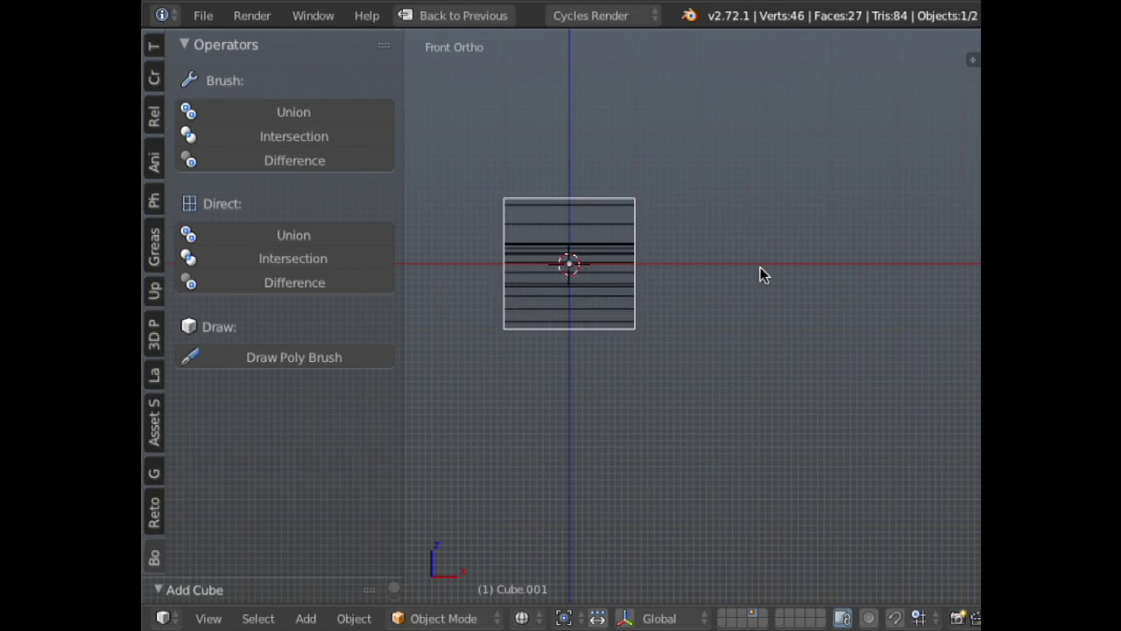
- Taper the new cube by narrowing its four bottom vertices along X, then return to Object Mode
key(Tab)
key(a)
key(b)
drag(413, 283, 721, 415)
key(s)
key(x)
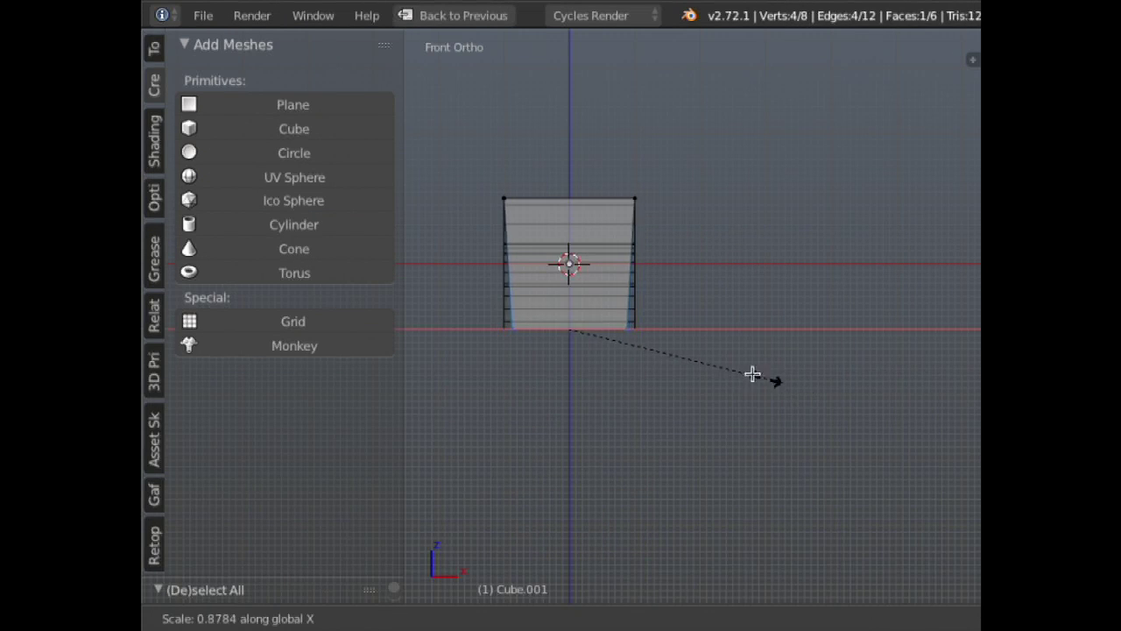
click(663, 341)
key(Tab)
- Switch to solid shading and scale the tapered cube's bottom face slightly in all directions
shift+right_click(636, 296)
middle_drag(636, 296, 653, 314)
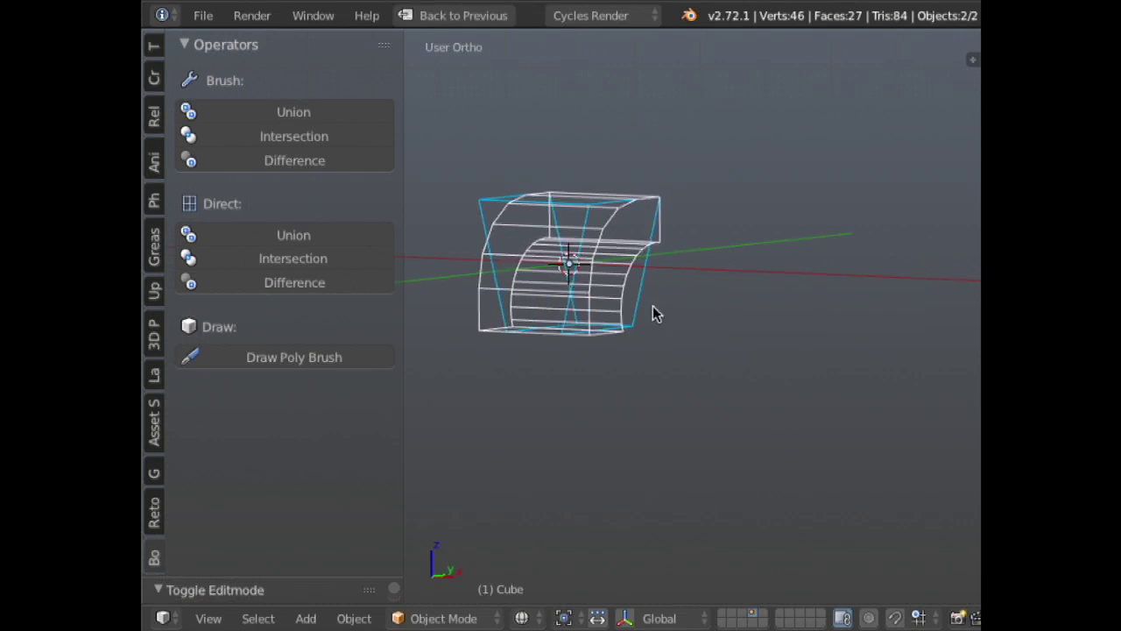
key(z)
right_click(593, 313)
key(Tab)
key(s)
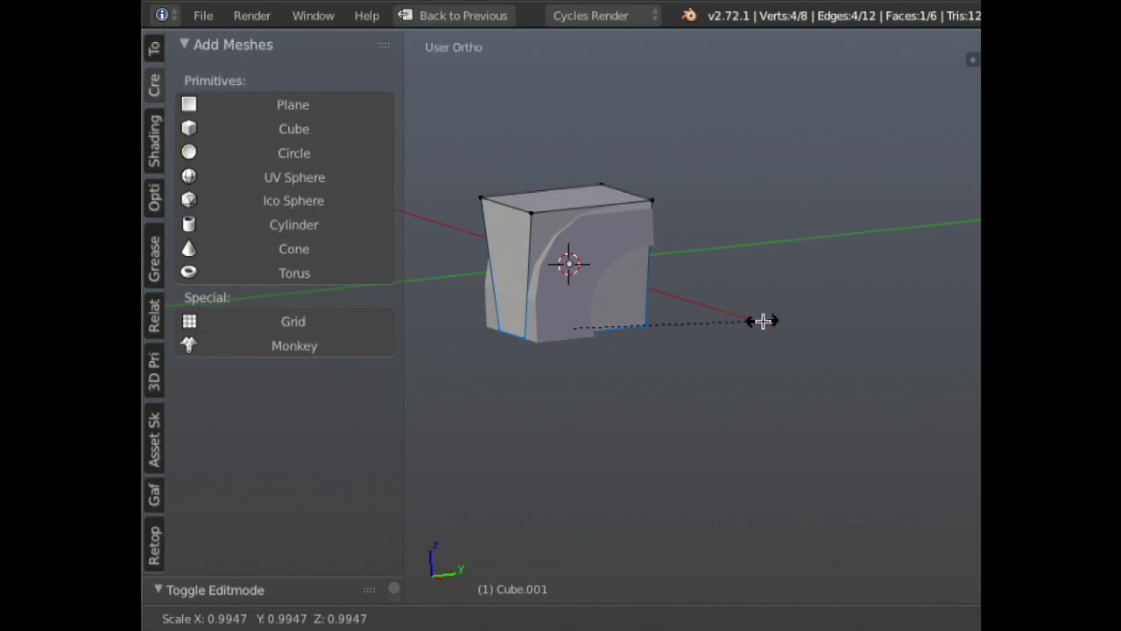
click(768, 324)
- Scale the whole tapered cube up along Z until it extends beyond the curved piece, and apply its scale
key(a)
key(Tab)
key(s)
key(z)
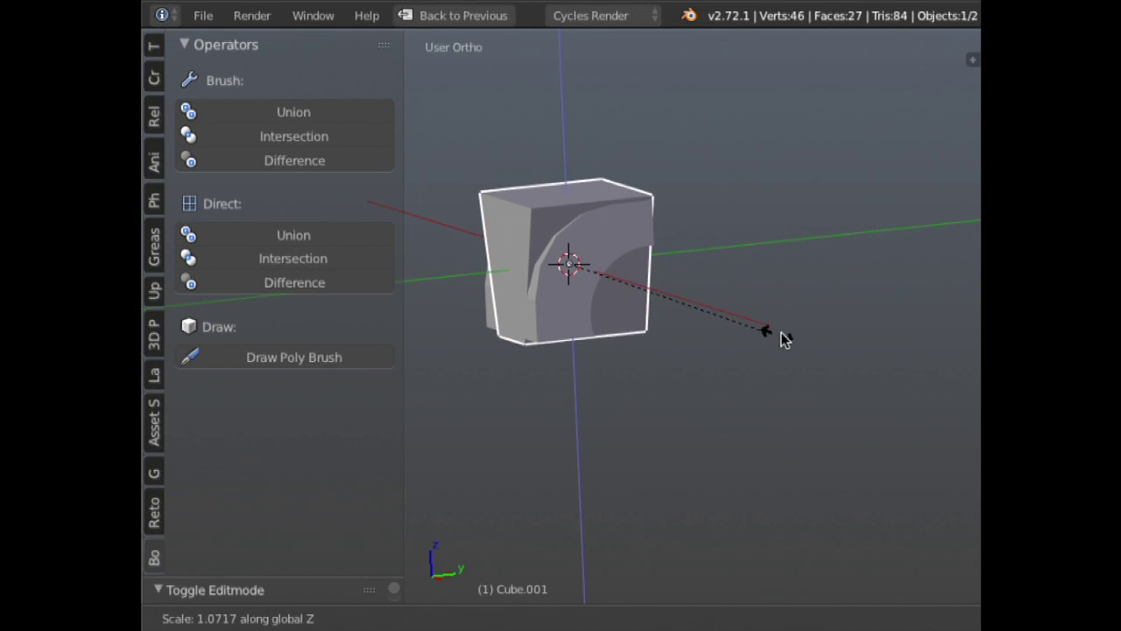
click(810, 339)
key(s)
key(z)
click(837, 347)
key(ctrl+a)
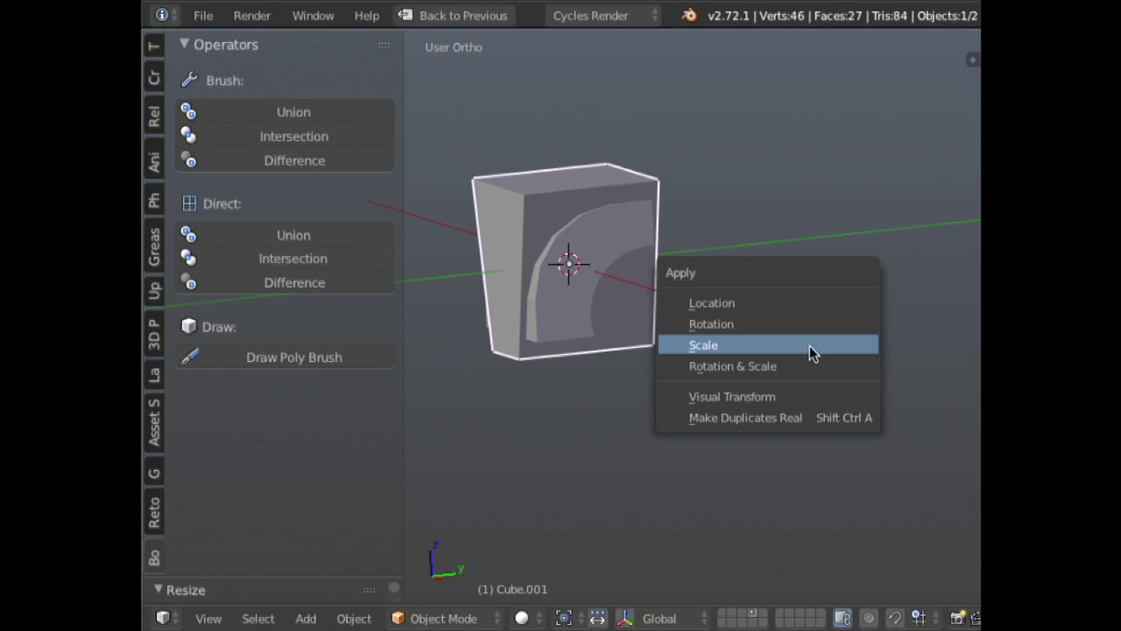
- Apply the tapered block's scale and combine it with the curved piece using a direct Boolean Intersection
click(811, 348)
key(z)
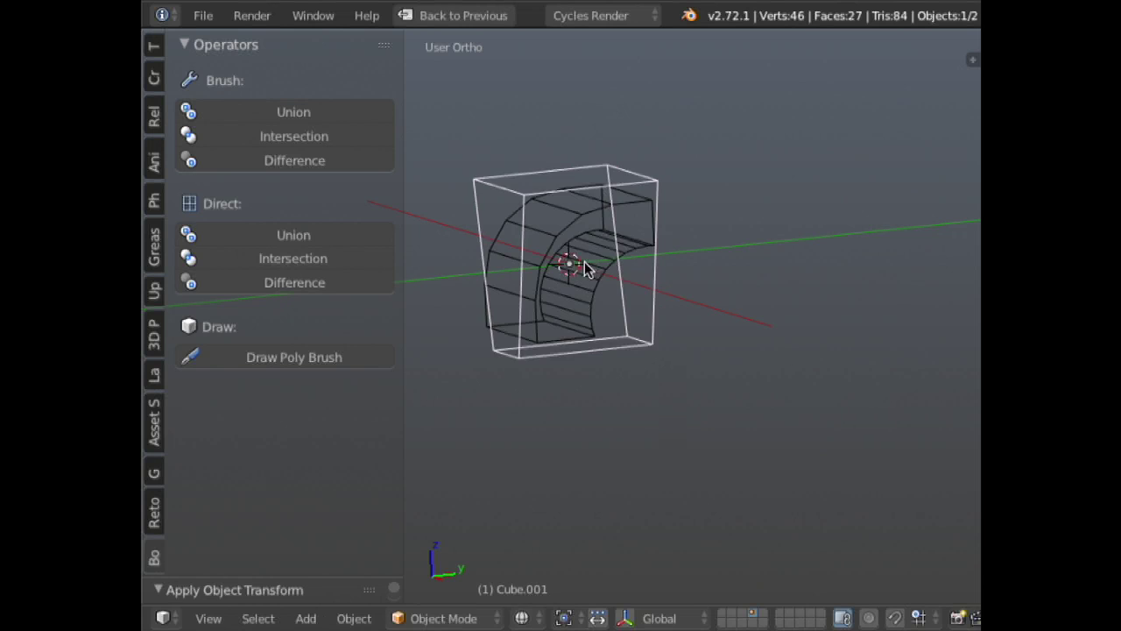
shift+right_click(598, 319)
key(KP_1)
key(z)
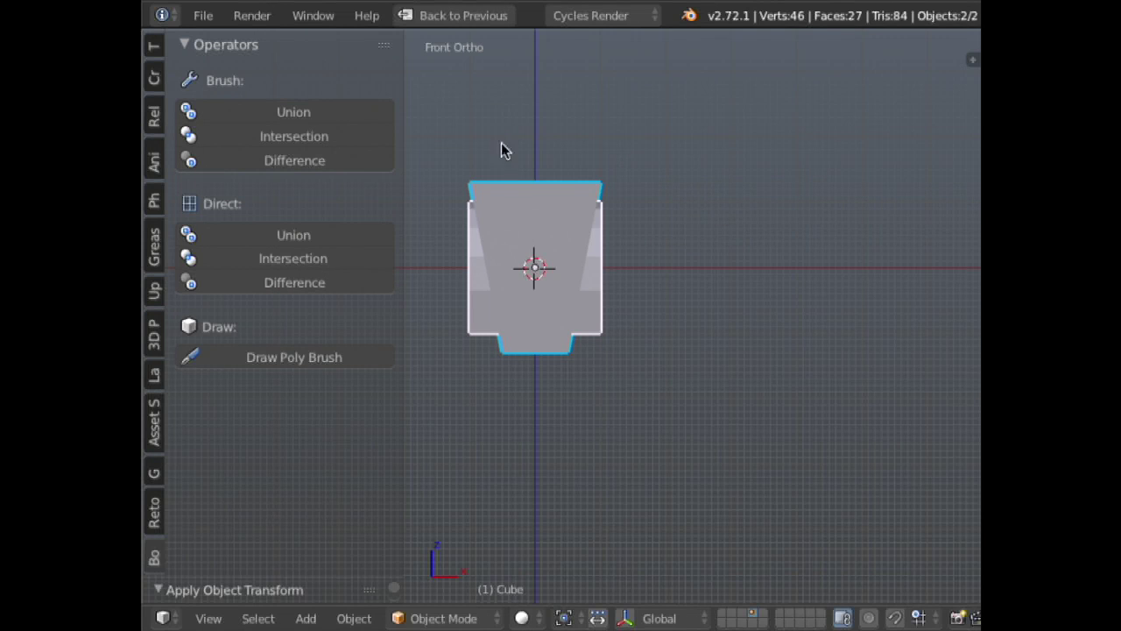
click(355, 259)
middle_drag(455, 281, 763, 300)
- Add a mesh cube and move it down along Z over the lower end of the tapered piece
key(KP_1)
scroll(763, 301, up, 2)
key(shift+a)
mouse_move(608, 317)
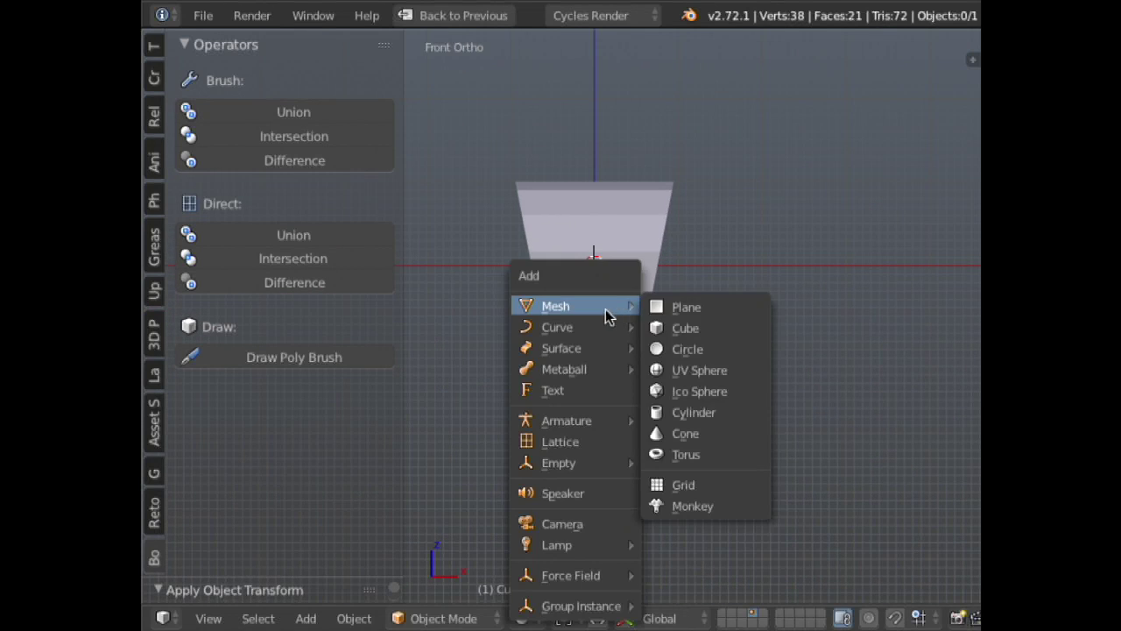
click(727, 328)
key(g)
key(z)
click(757, 414)
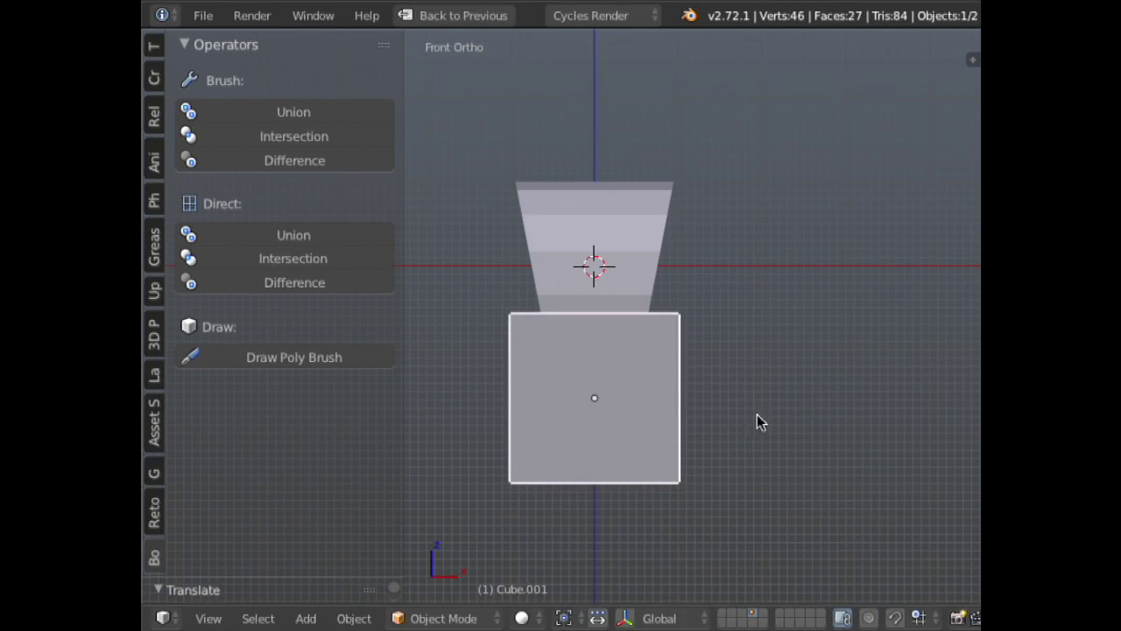
- Scale the cube down uniformly and raise it along Z to overlap the base of the tapered piece
key(s)
click(688, 390)
key(g)
key(z)
click(701, 374)
- In the side view, shift the cube along Y beneath the curved piece's lower end and raise it slightly along Z
key(KP_3)
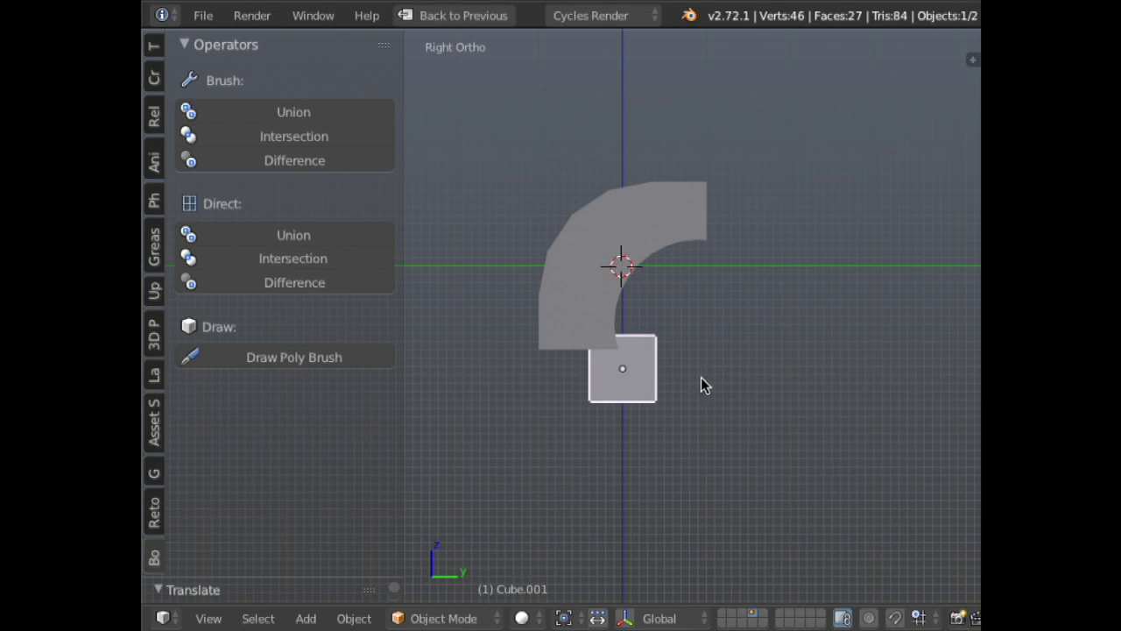
key(g)
key(y)
click(656, 384)
key(g)
key(z)
click(657, 377)
- Narrow the cube along Y and reposition it within the curved piece's bottom edge
key(s)
key(y)
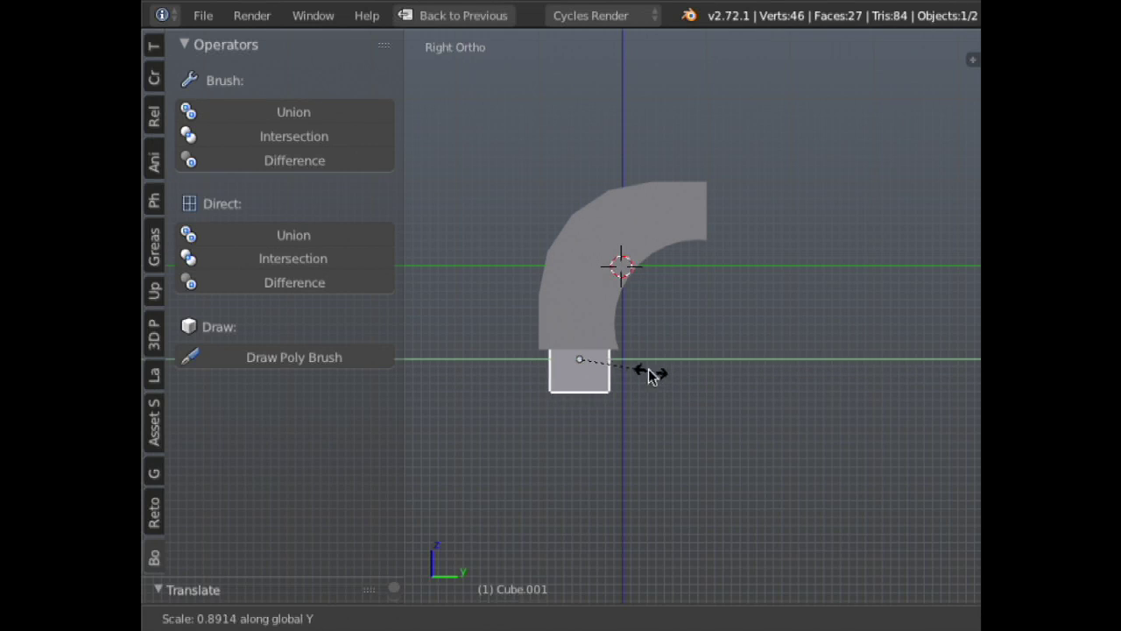
click(644, 378)
key(g)
click(649, 373)
- In the front view, widen the cube along X and lower it slightly along Z
key(KP_1)
key(s)
key(x)
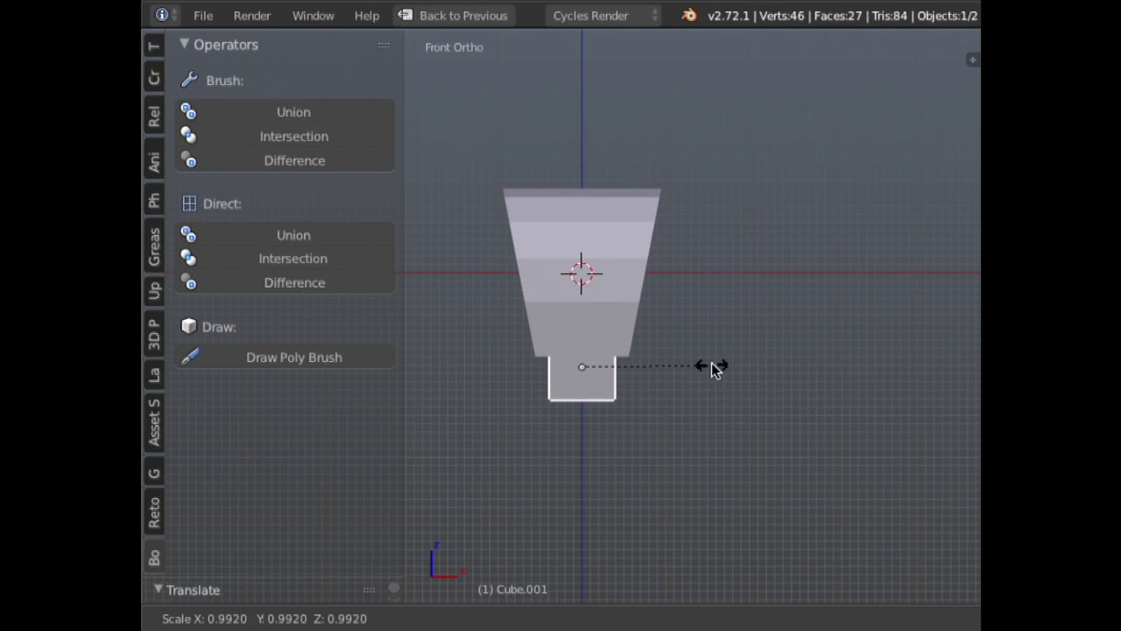
click(731, 371)
key(g)
key(z)
click(737, 380)
- Stretch the cube along Z into a longer stem and adjust its height so it still meets the body
key(s)
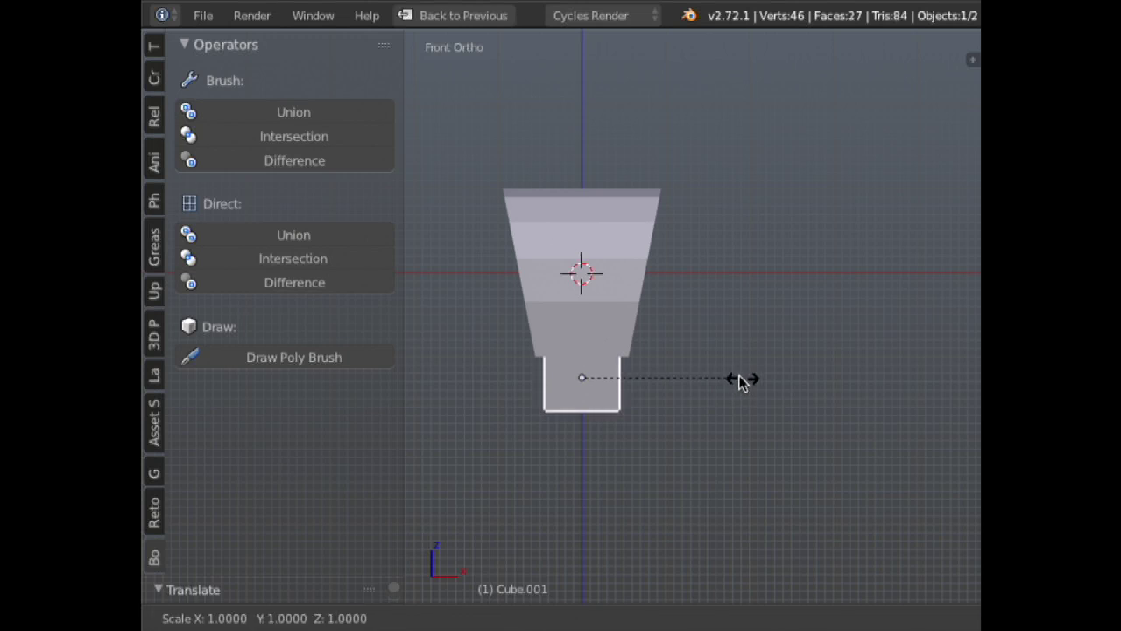
key(z)
click(865, 368)
key(g)
key(z)
click(856, 372)
- Apply the stem's scale and merge it with the curved body using a direct Boolean Union
key(ctrl+a)
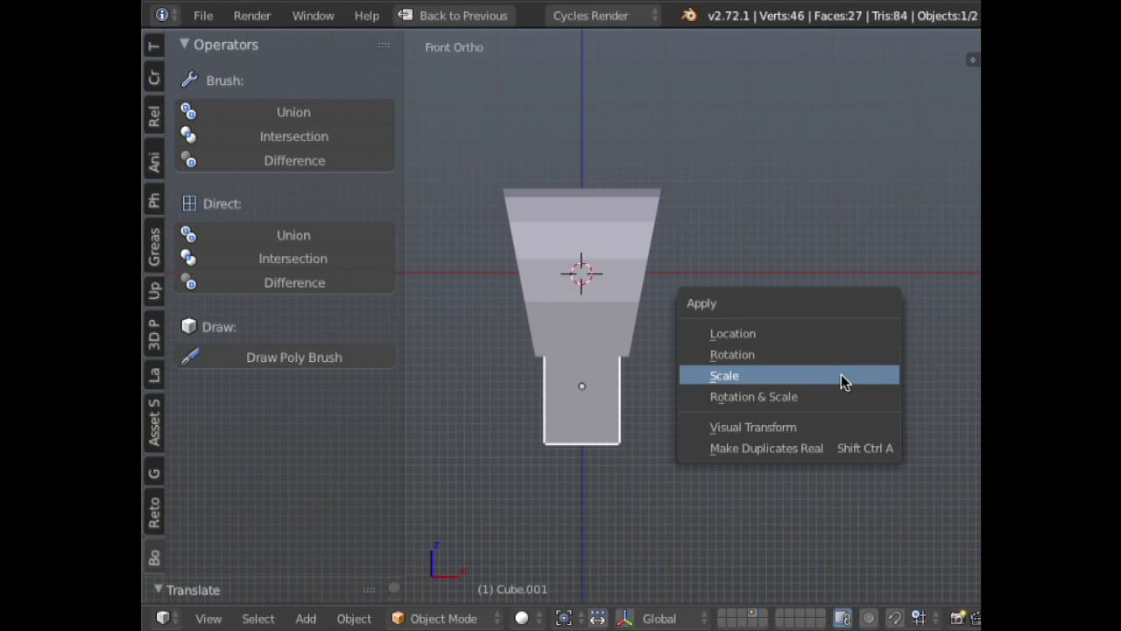
click(841, 374)
key(KP_3)
shift+right_click(573, 277)
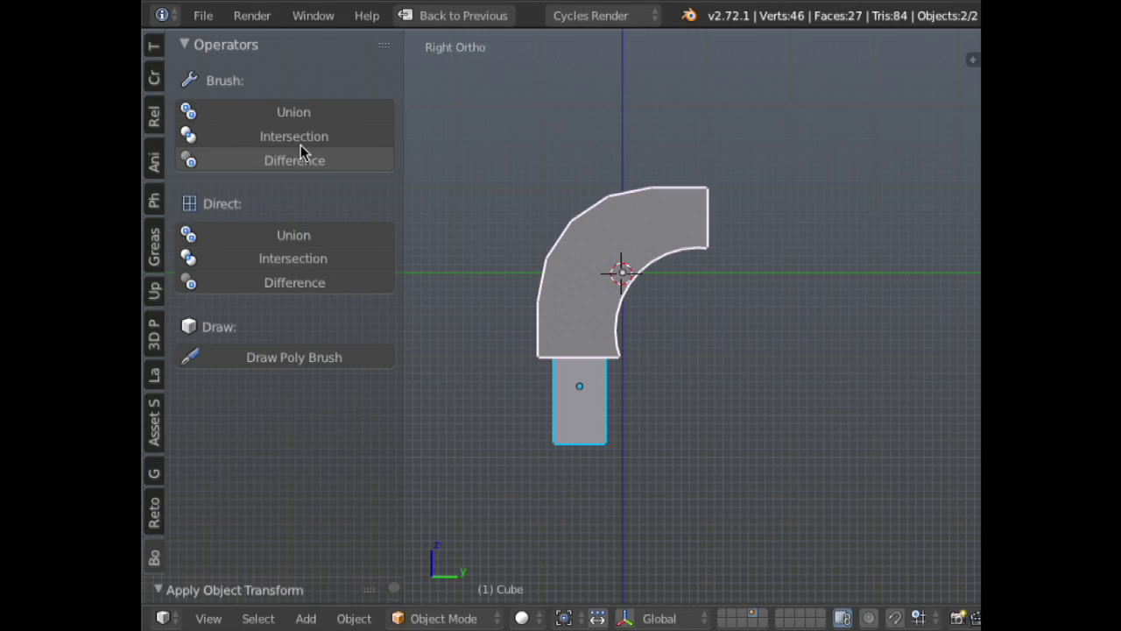
click(303, 235)
key(z)
middle_drag(615, 308, 781, 308)
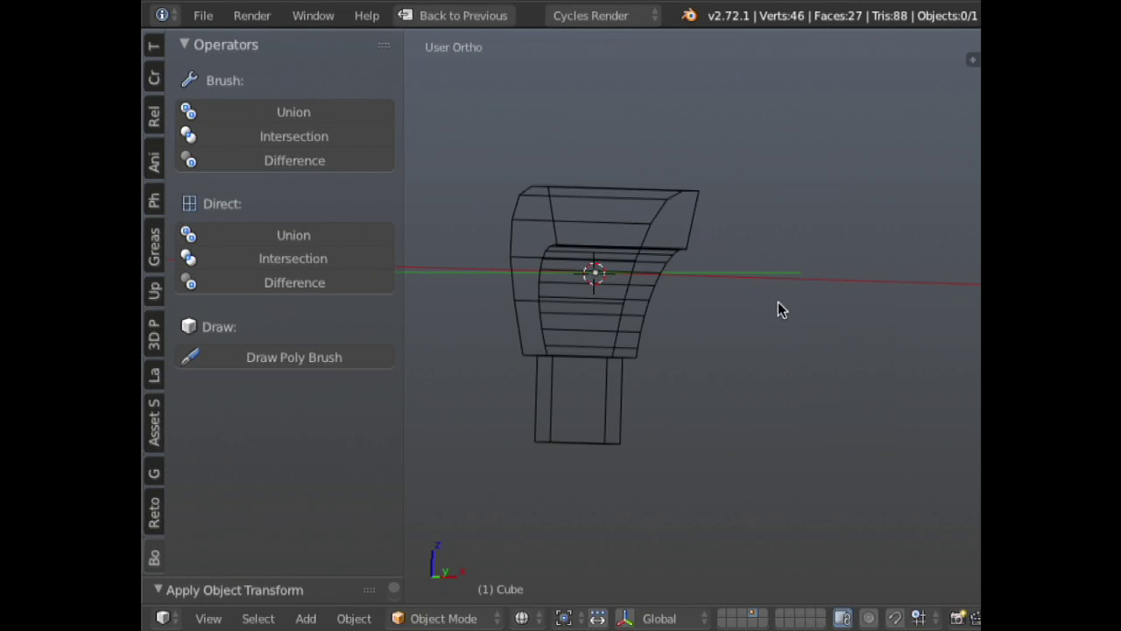
key(KP_3)
shift+middle_drag(689, 280, 696, 253)
click(313, 361)
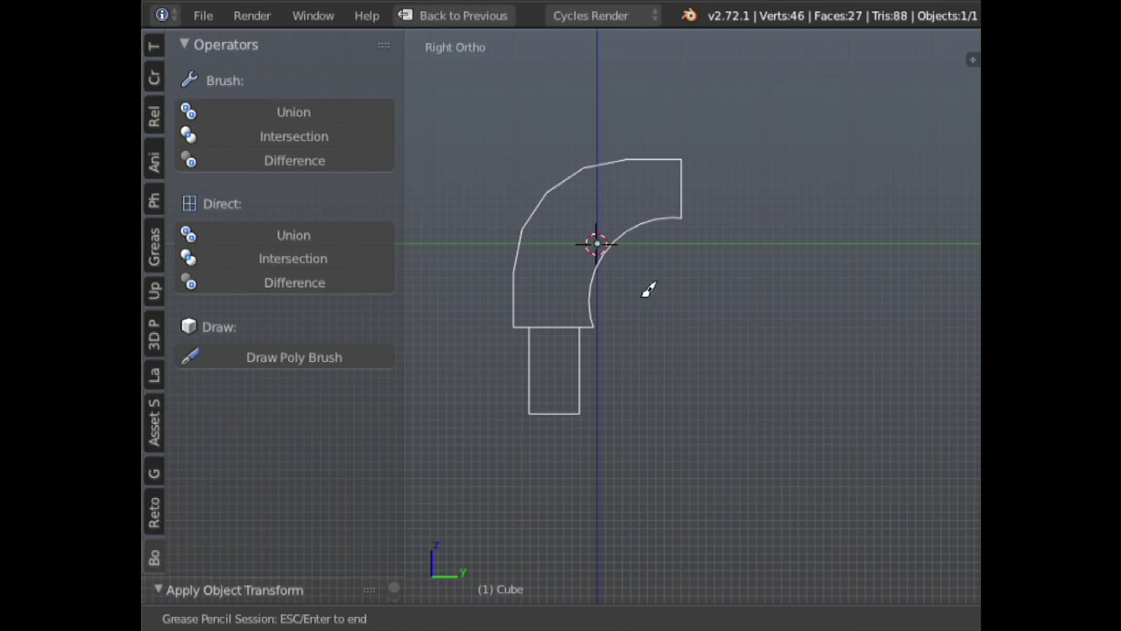
drag(636, 296, 621, 320)
drag(601, 369, 572, 387)
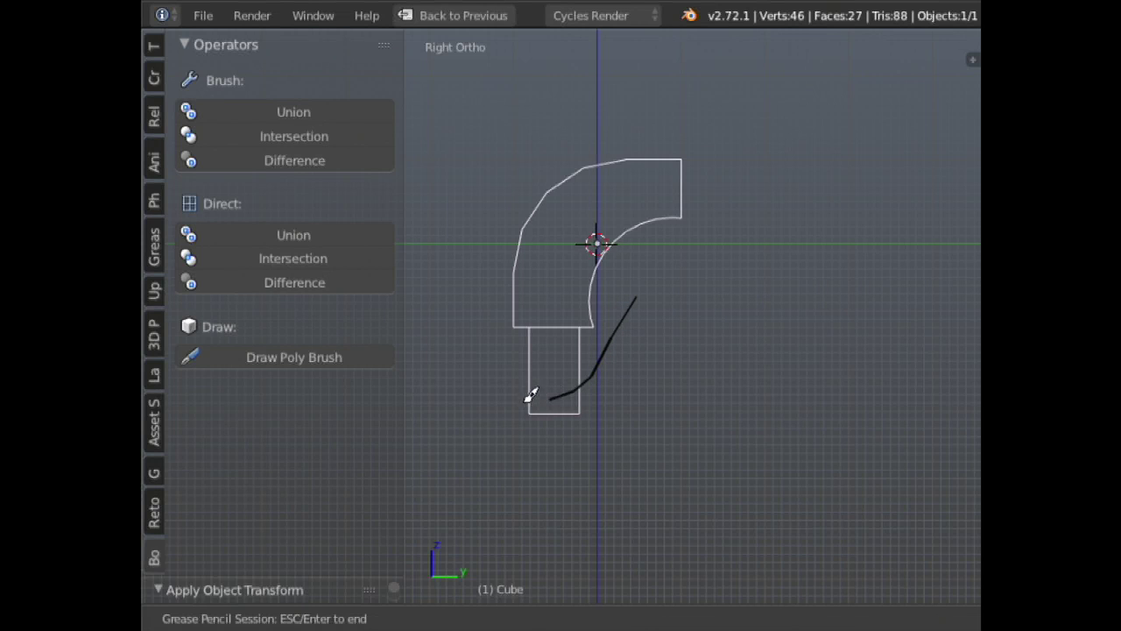
key(Return)
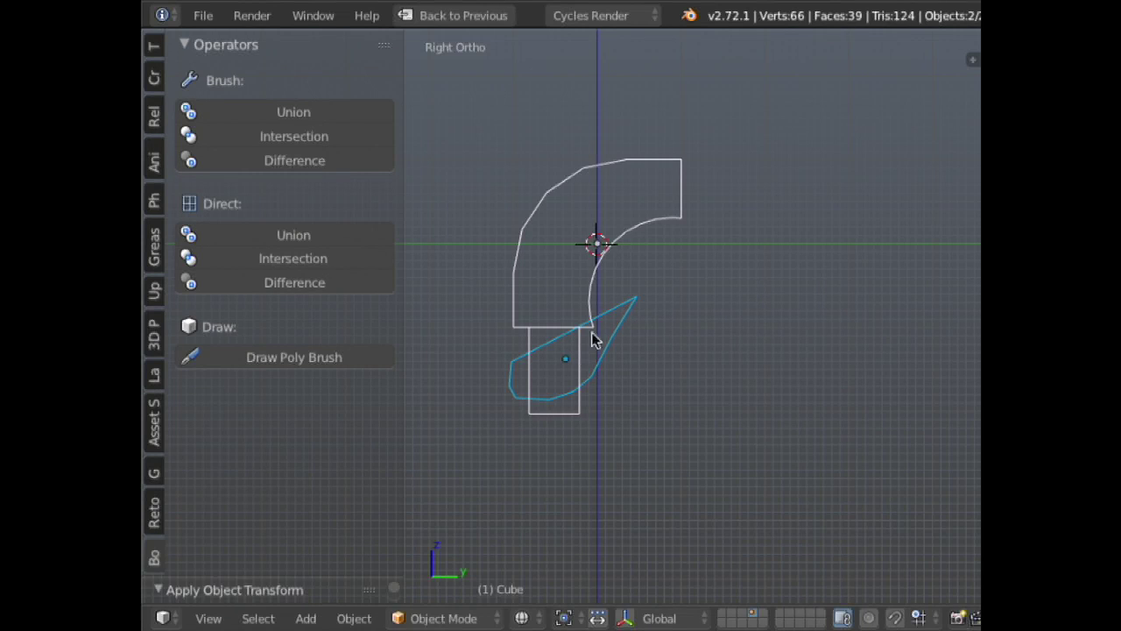
key(x)
click(601, 359)
key(z)
middle_drag(573, 348, 733, 274)
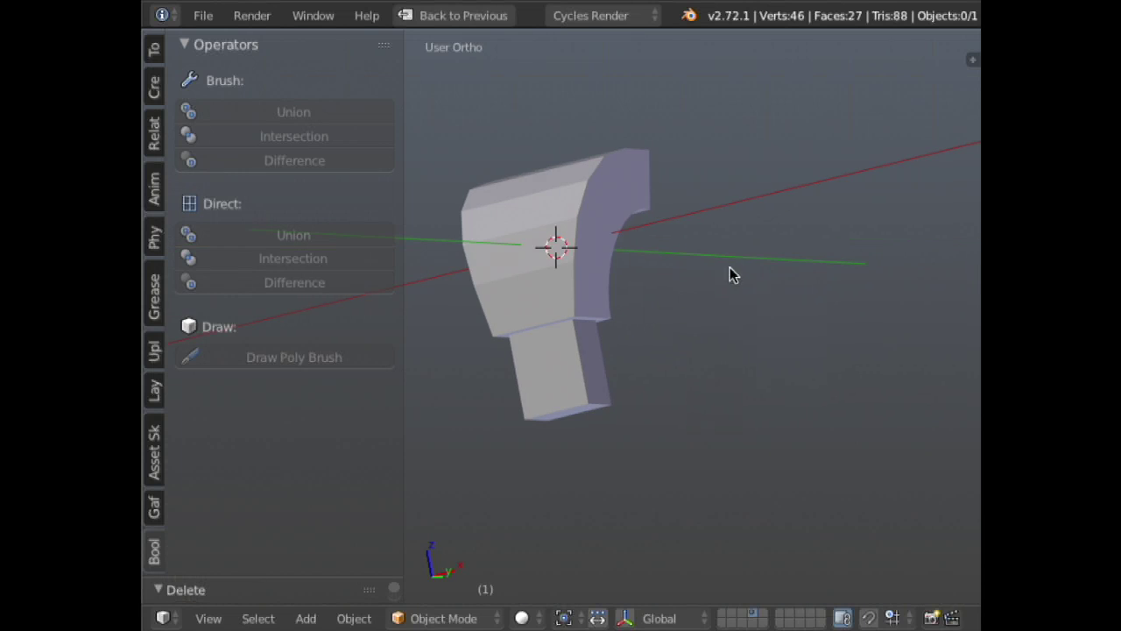
- In the side view, draw a closed poly brush around the stem's lower end with a curved edge crossing the stem
key(KP_3)
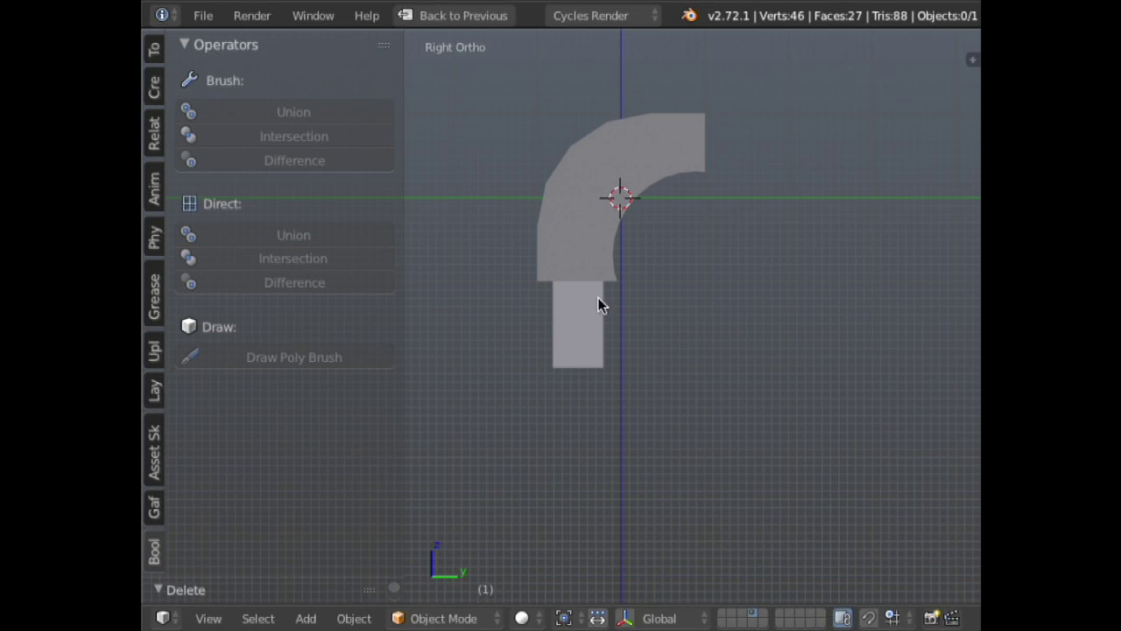
right_click(601, 304)
click(326, 355)
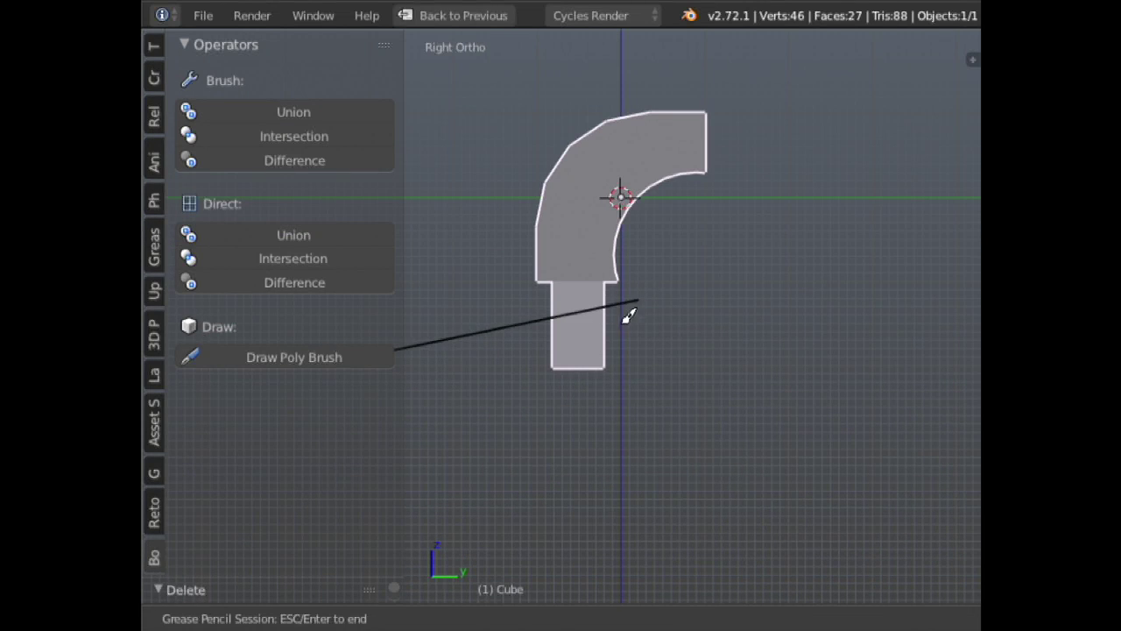
click(635, 306)
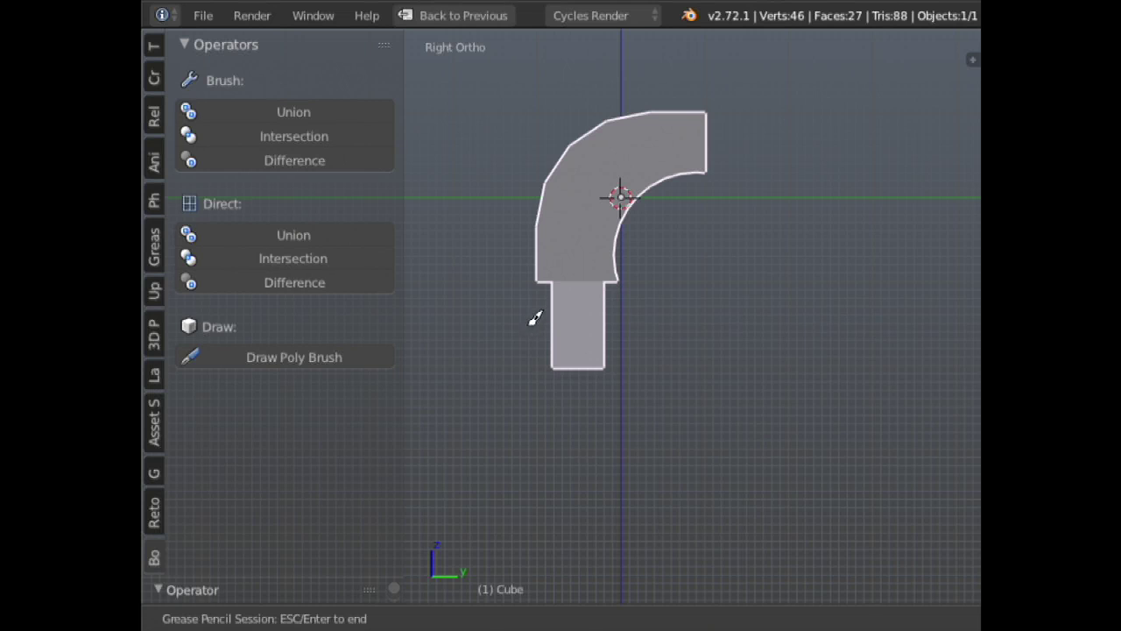
drag(528, 309, 566, 349)
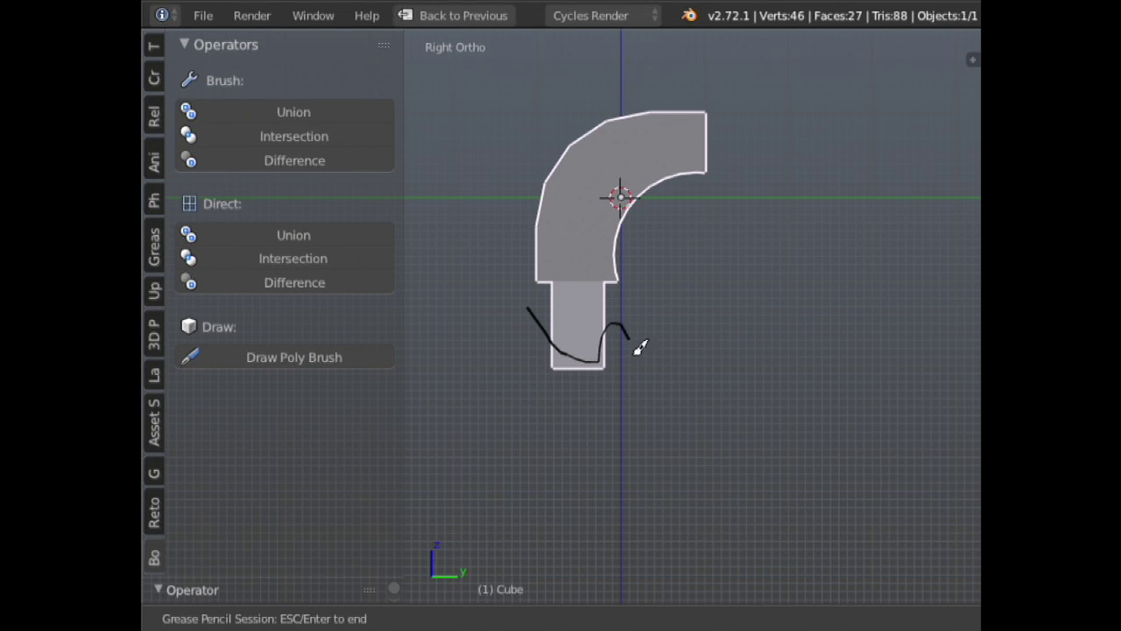
mouse_move(641, 348)
mouse_down()
mouse_move(565, 430)
mouse_move(496, 409)
mouse_move(479, 311)
mouse_move(523, 296)
mouse_up()
key(Return)
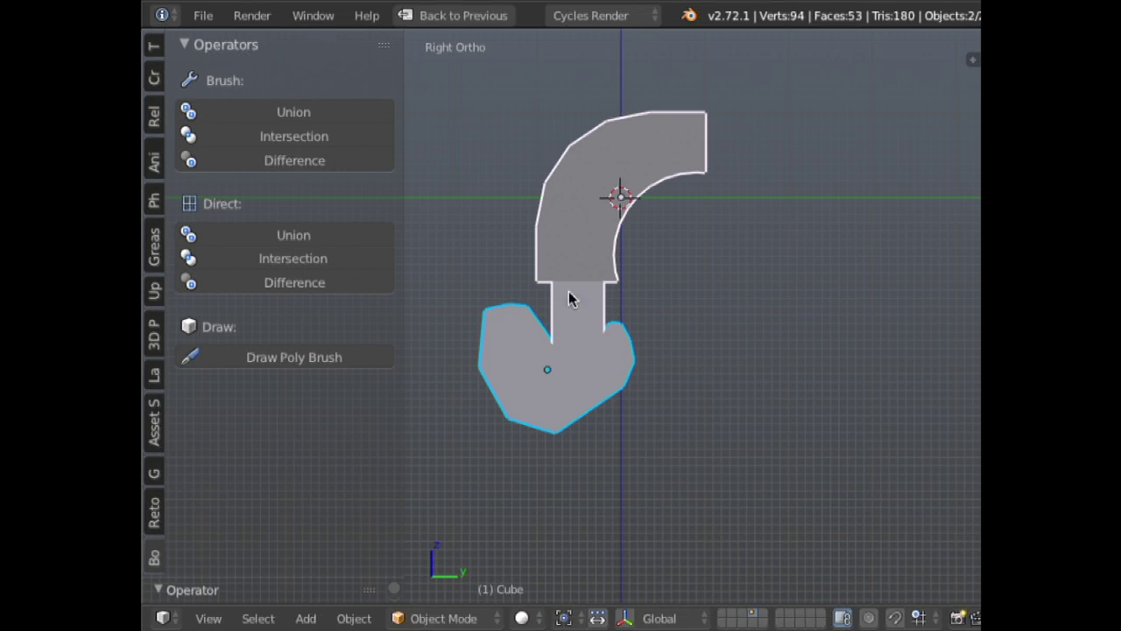
- Cut the drawn brush shape from the stem's lower end using a direct Boolean Difference
shift+middle_drag(568, 292, 627, 265)
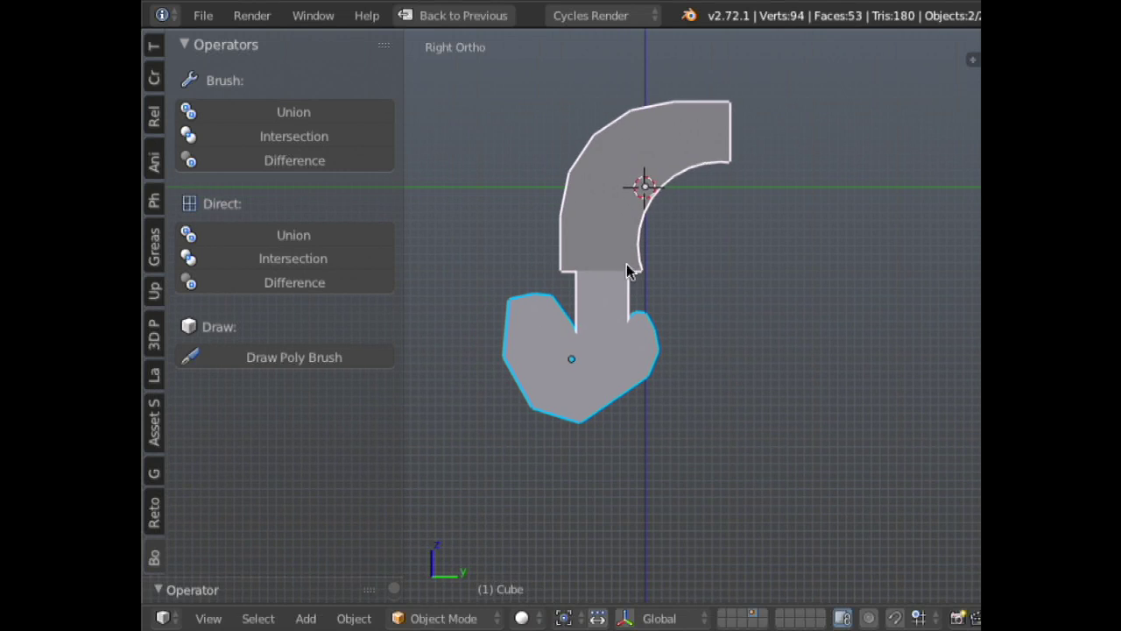
click(304, 280)
middle_drag(626, 313, 696, 254)
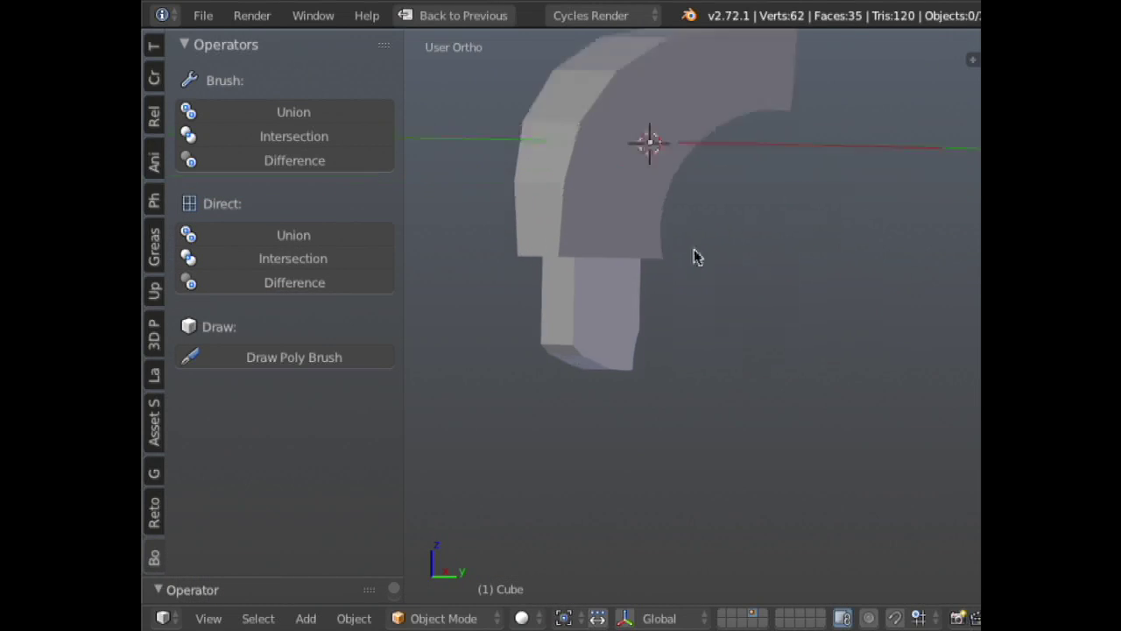
key(KP_1)
mouse_move(797, 225)
middle_down()
mouse_move(606, 283)
mouse_move(699, 255)
mouse_move(636, 283)
mouse_move(663, 231)
middle_up()
key(z)
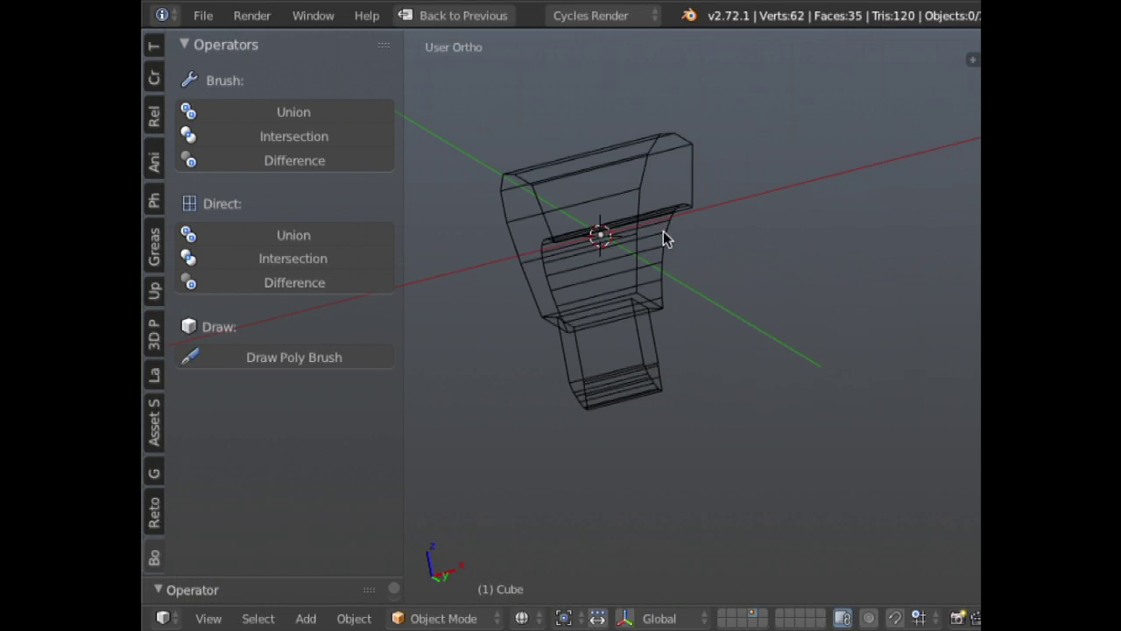
- Select the combined mesh, clear its vertex selection in Edit Mode, and switch it to Sculpt Mode
right_click(627, 289)
key(z)
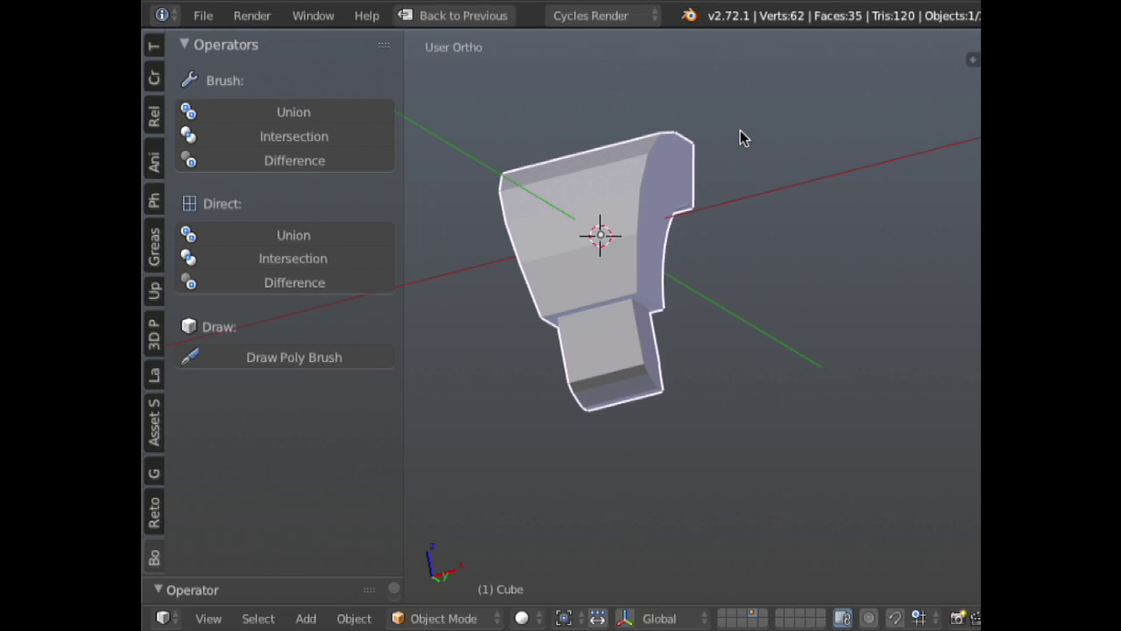
key(KP_6)
key(ctrl+Tab)
key(Tab)
key(a)
middle_drag(654, 285, 602, 259)
key(KP_1)
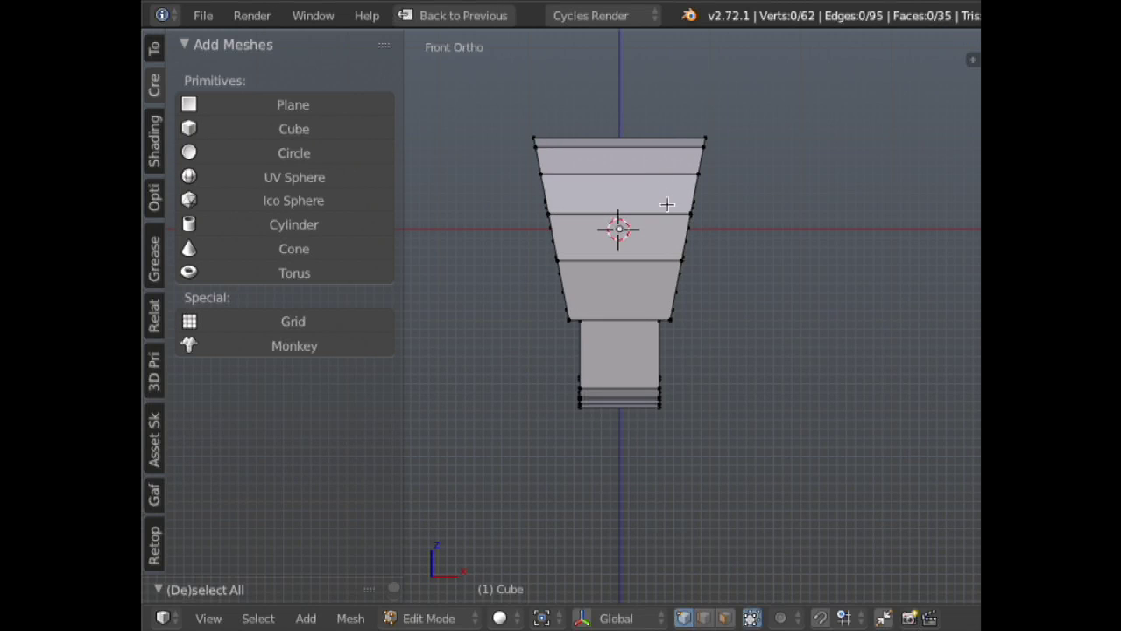
key(ctrl+Tab)
click(645, 225)
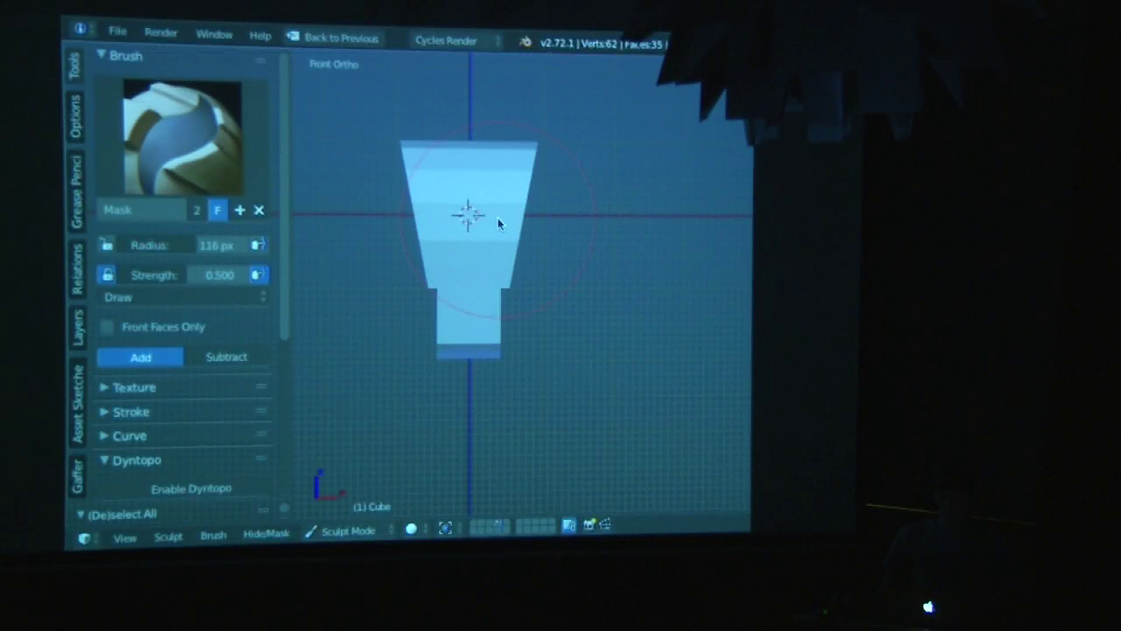
- Enable dynamic topology on the mesh and choose the Clay Strips brush
key(ctrl+d)
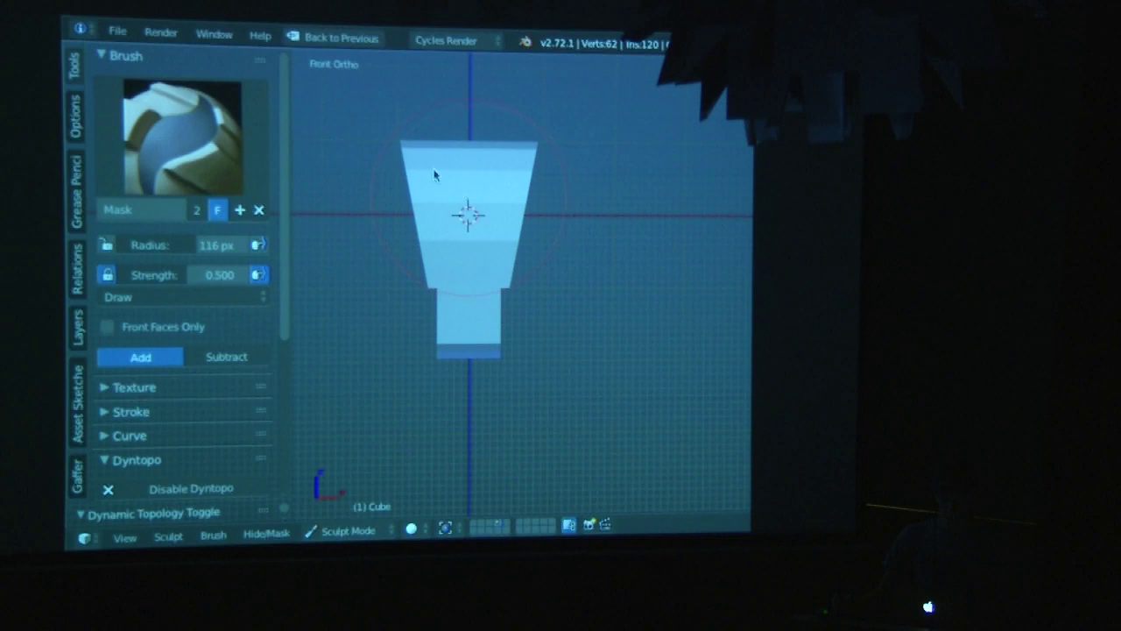
key(3)
middle_drag(405, 150, 481, 153)
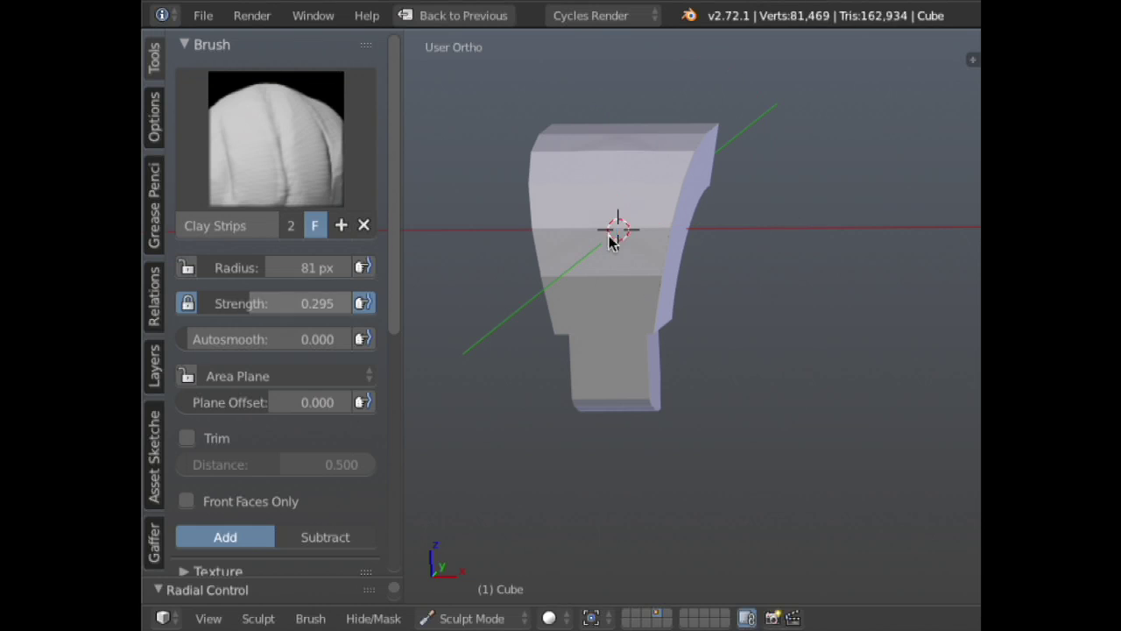
- Set the Dyntopo detail size to 10%
scroll(327, 316, down, 6)
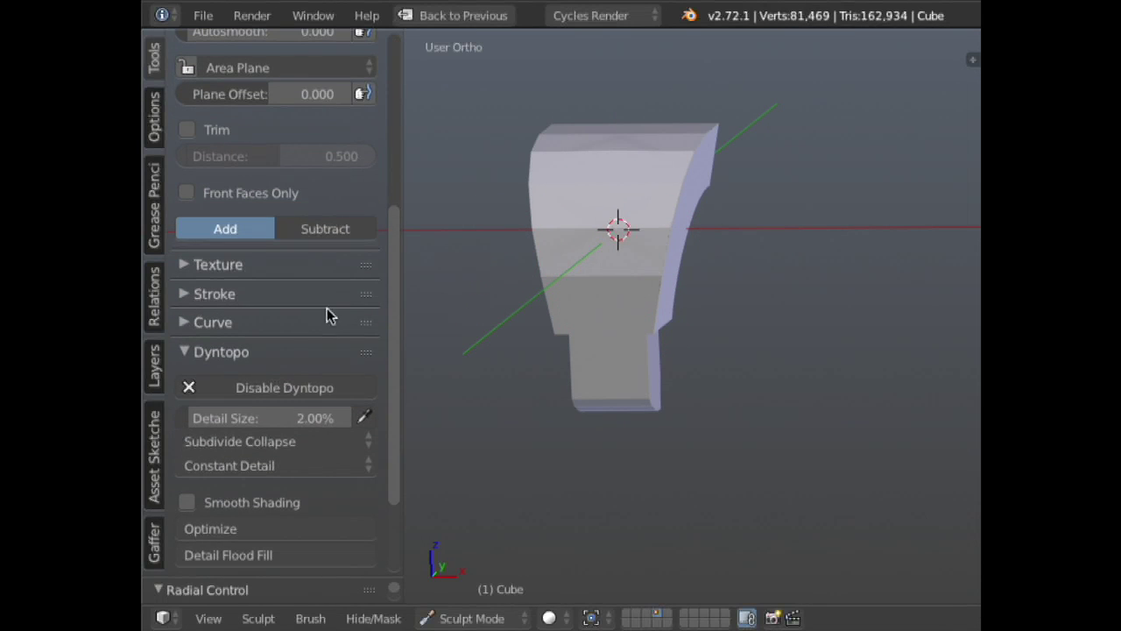
click(293, 417)
text(10)
key(Return)
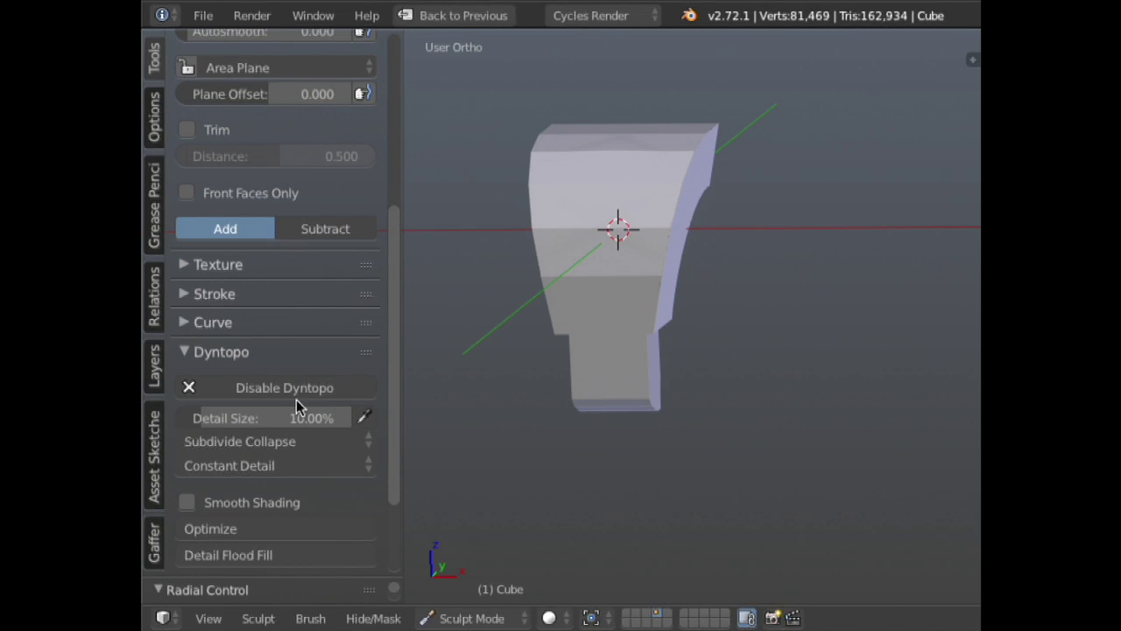
- Display the mesh as wireframe, flood-fill it with the constant detail size, and return to solid shading
shift+middle_drag(738, 282, 740, 351)
middle_drag(694, 275, 678, 321)
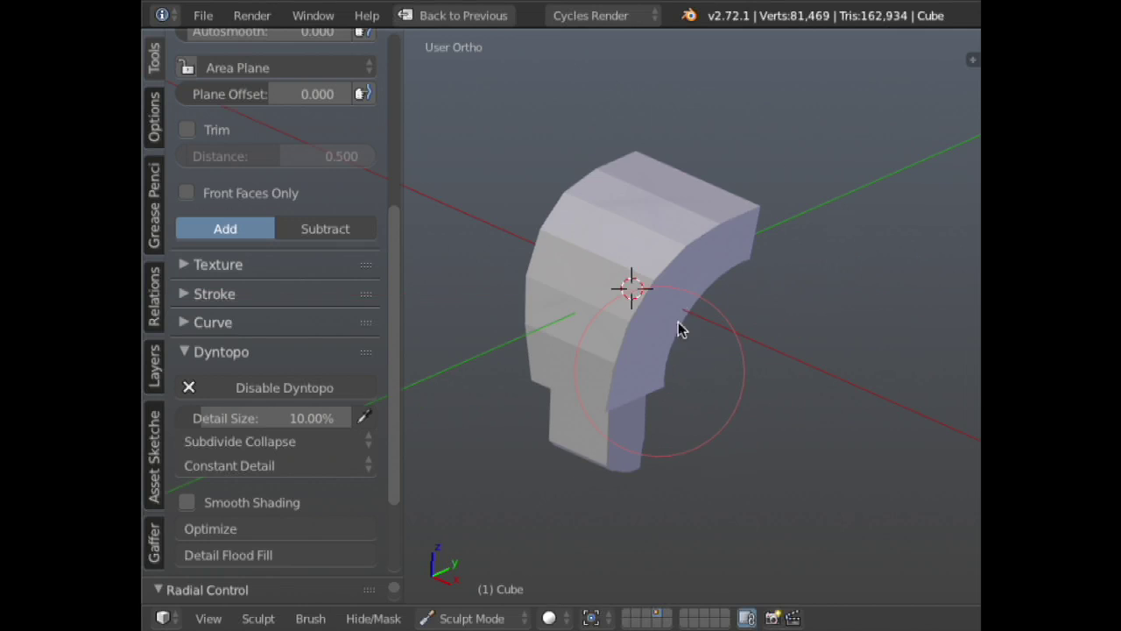
key(z)
middle_drag(455, 411, 407, 397)
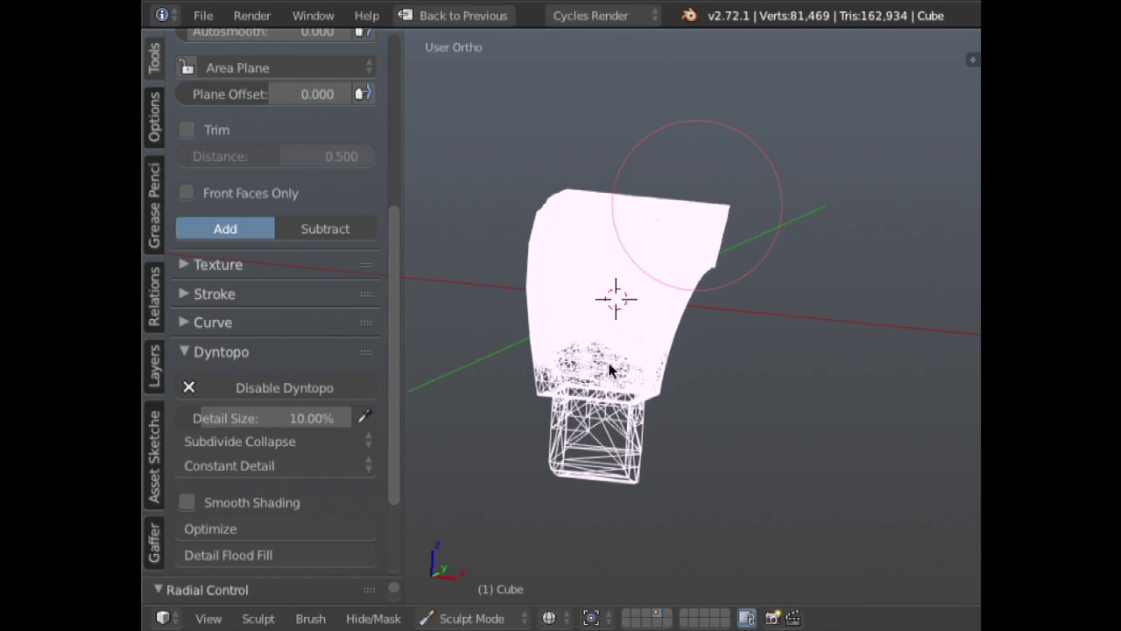
key(ctrl+r)
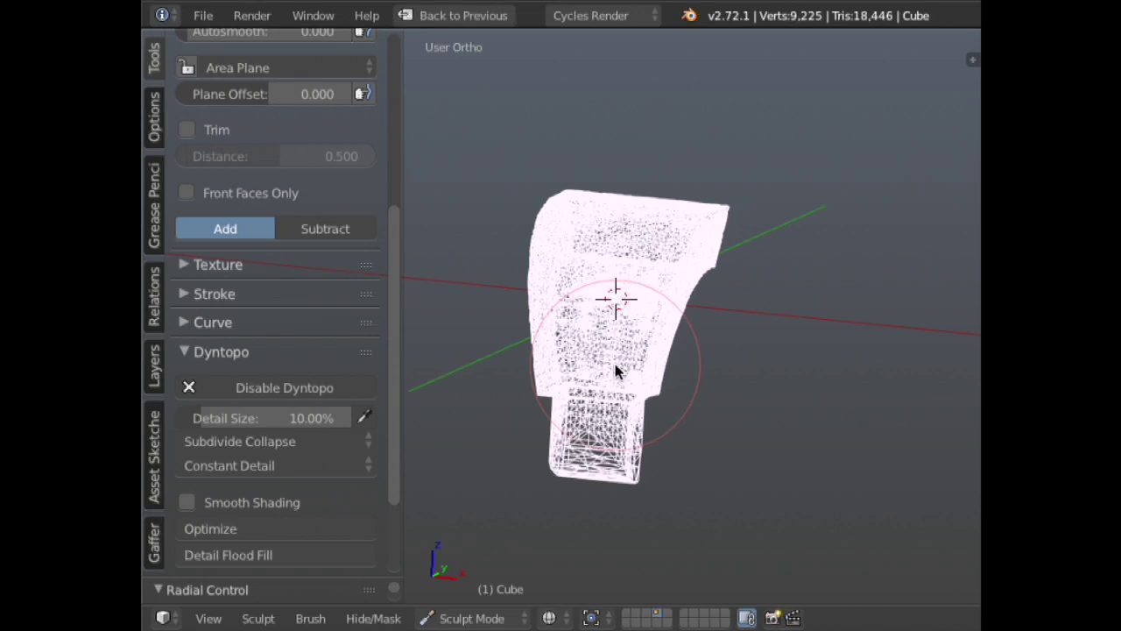
key(z)
- Sculpt Clay Strips strokes over the form's narrow lower block to give it the denser dynamic topology
mouse_move(691, 276)
middle_down()
mouse_move(707, 274)
mouse_move(699, 246)
mouse_move(678, 276)
mouse_move(671, 117)
middle_up()
scroll(699, 246, up, 3)
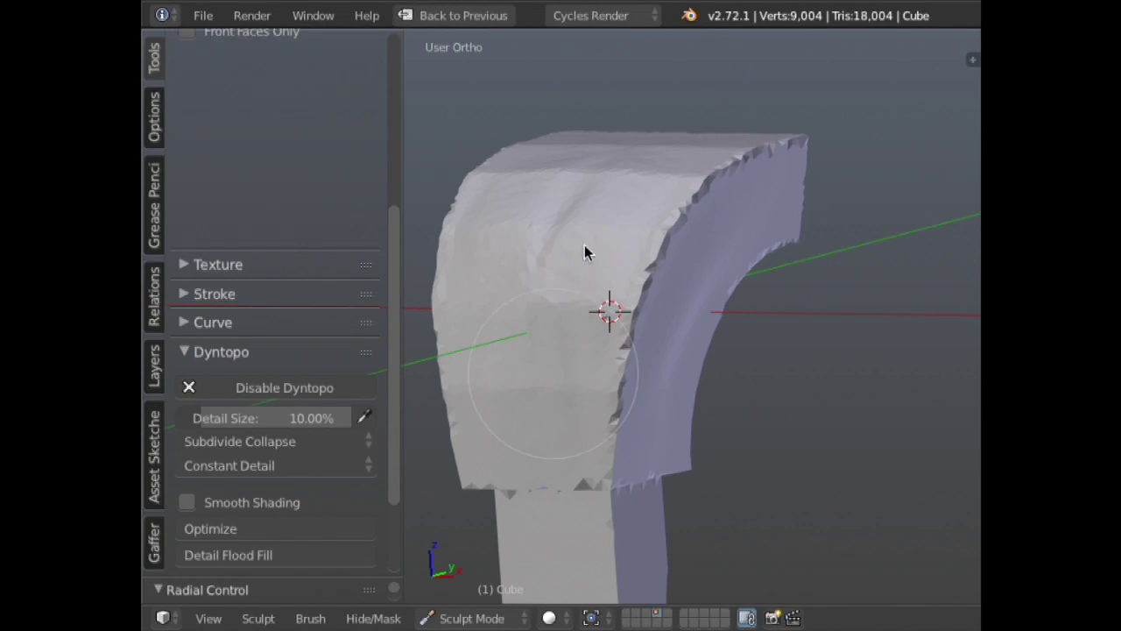
scroll(276, 351, down, 5)
scroll(276, 350, up, 5)
mouse_move(588, 367)
shift+middle_down()
mouse_move(610, 282)
mouse_move(678, 403)
shift+middle_up()
mouse_move(678, 403)
mouse_down()
mouse_move(619, 426)
mouse_move(639, 403)
mouse_move(669, 414)
mouse_move(692, 468)
mouse_move(704, 443)
mouse_move(650, 531)
mouse_up()
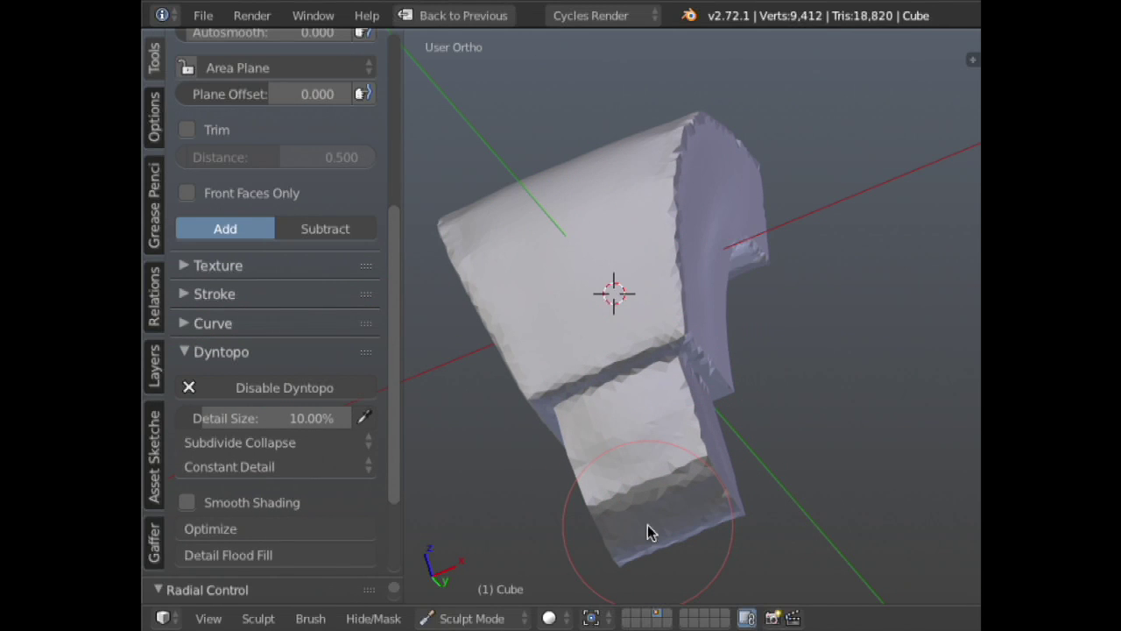
- From the front view, set the Clay Strips radius to 51 px and sculpt mirrored eye sockets across the form
key(KP_1)
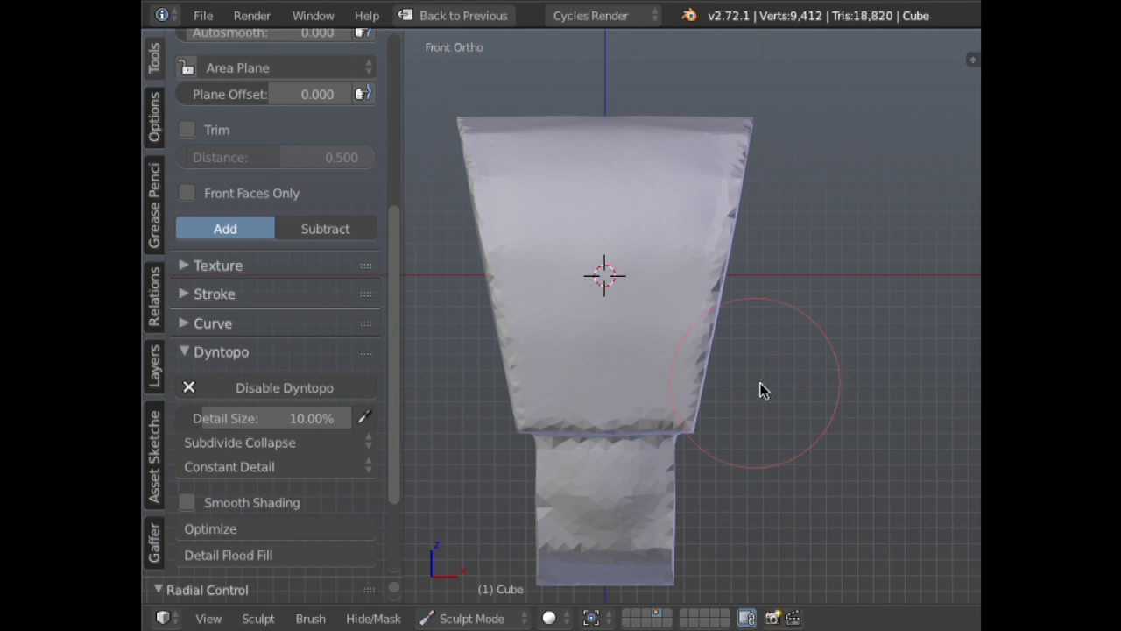
scroll(746, 244, up, 3)
scroll(768, 243, down, 1)
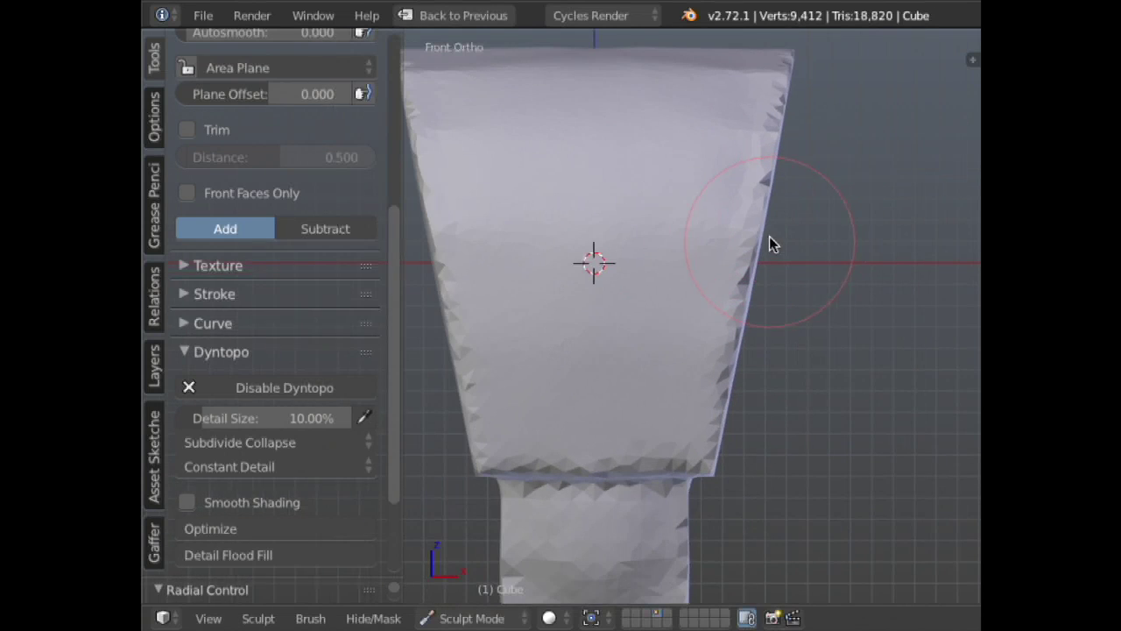
key(c)
scroll(321, 217, up, 6)
key(c)
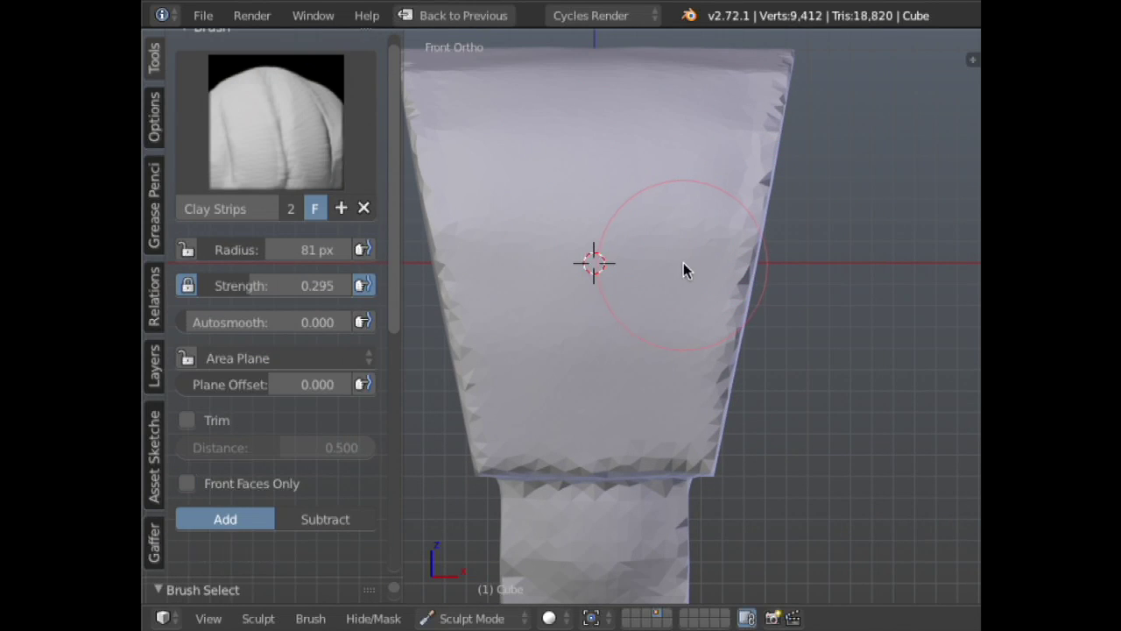
key(f)
click(663, 279)
mouse_move(663, 272)
mouse_down()
mouse_move(703, 289)
mouse_move(691, 306)
mouse_move(706, 283)
mouse_up()
mouse_move(706, 283)
middle_down()
mouse_move(639, 304)
mouse_move(676, 310)
middle_up()
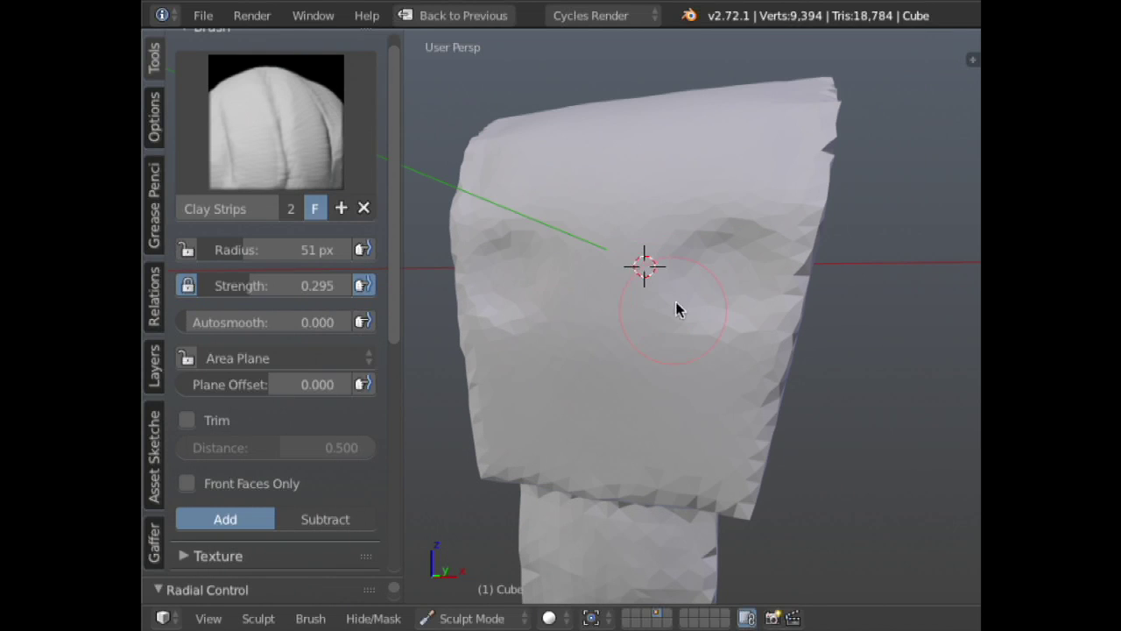
- Sculpt a nose below and between the eye sockets, with the Clay Strips strength raised to 0.551
drag(614, 365, 676, 323)
key(shift+f)
click(630, 331)
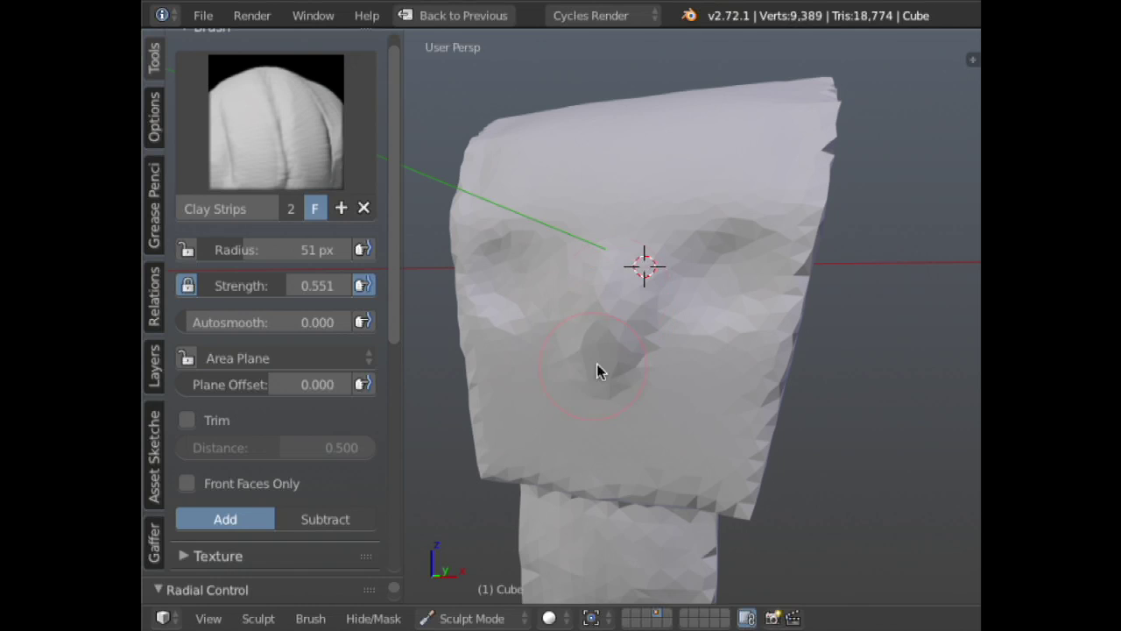
drag(597, 364, 602, 315)
- Switch to the basic Draw brush and sculpt the sides of the nose, the eye areas and the cheeks
key(x)
mouse_move(593, 396)
mouse_down()
mouse_move(669, 255)
mouse_move(861, 193)
mouse_up()
scroll(832, 228, down, 3)
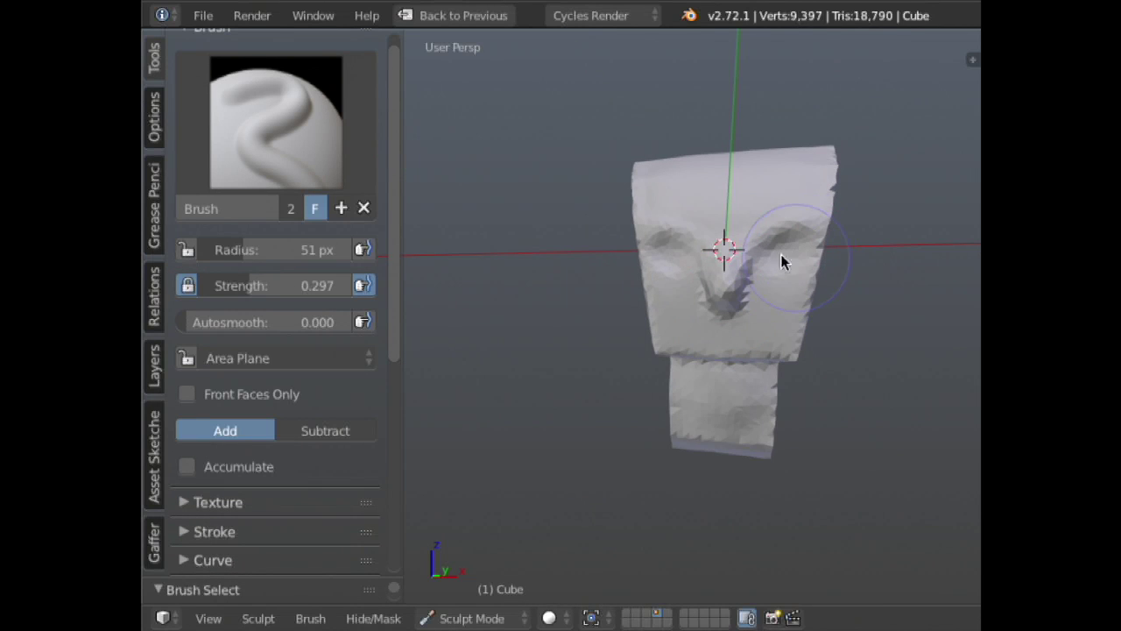
drag(781, 254, 799, 254)
mouse_move(799, 253)
middle_down()
mouse_move(820, 254)
mouse_move(734, 290)
mouse_move(850, 246)
middle_up()
drag(798, 257, 792, 266)
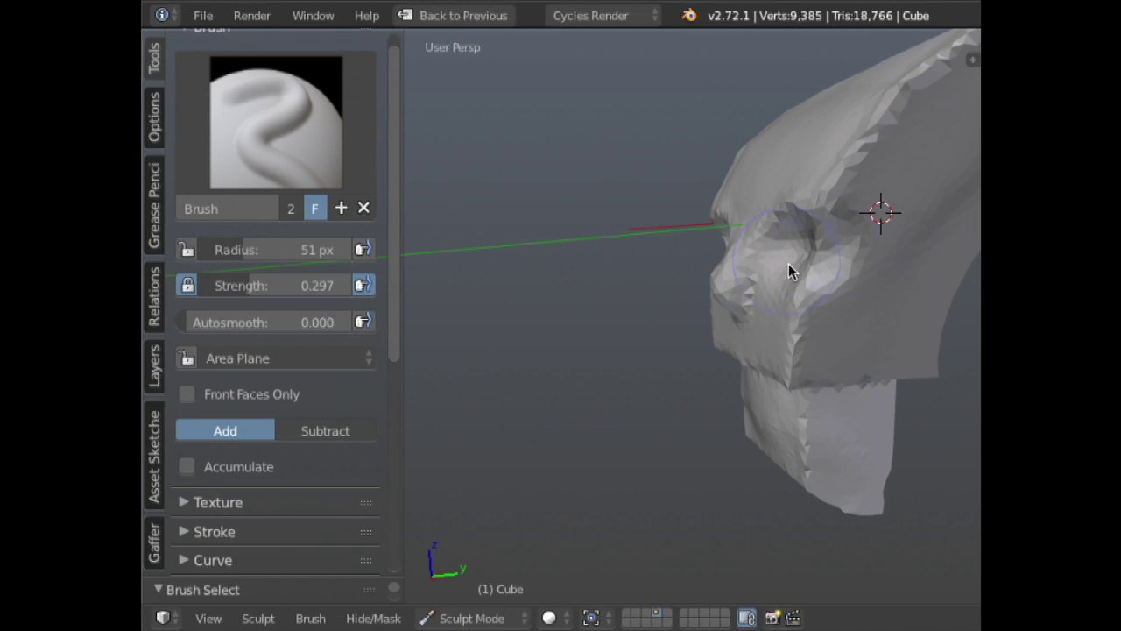
mouse_move(791, 265)
middle_down()
mouse_move(698, 292)
mouse_move(844, 271)
mouse_move(747, 322)
middle_up()
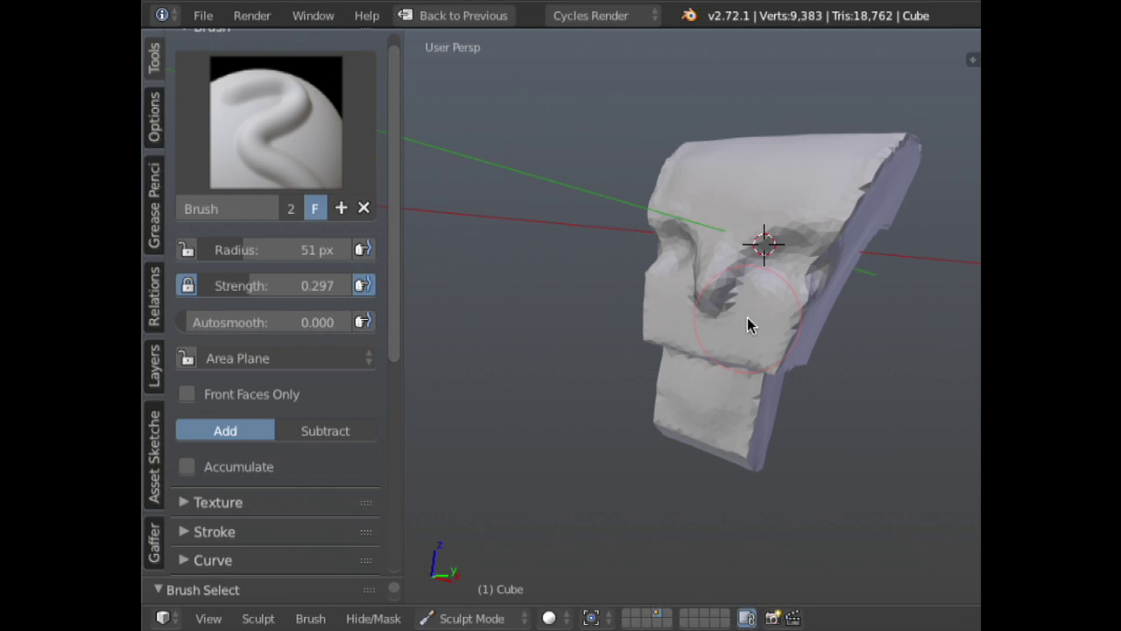
mouse_move(747, 318)
mouse_down()
mouse_move(713, 195)
mouse_move(783, 292)
mouse_up()
- Choose the Polish brush with a 27 px radius and smooth the brow, eye socket and nose
mouse_move(658, 371)
middle_down()
mouse_move(668, 315)
mouse_move(719, 238)
middle_up()
key(shift+t)
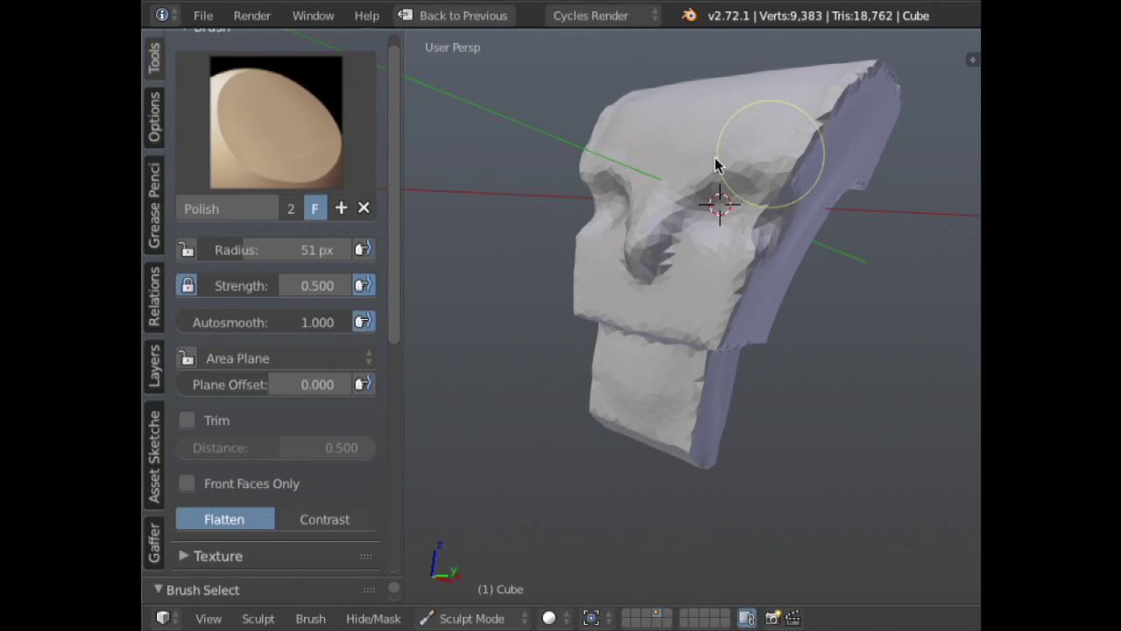
key(f)
click(768, 192)
mouse_move(768, 192)
mouse_down()
mouse_move(660, 250)
mouse_move(735, 184)
mouse_move(786, 166)
mouse_move(688, 214)
mouse_move(661, 308)
mouse_up()
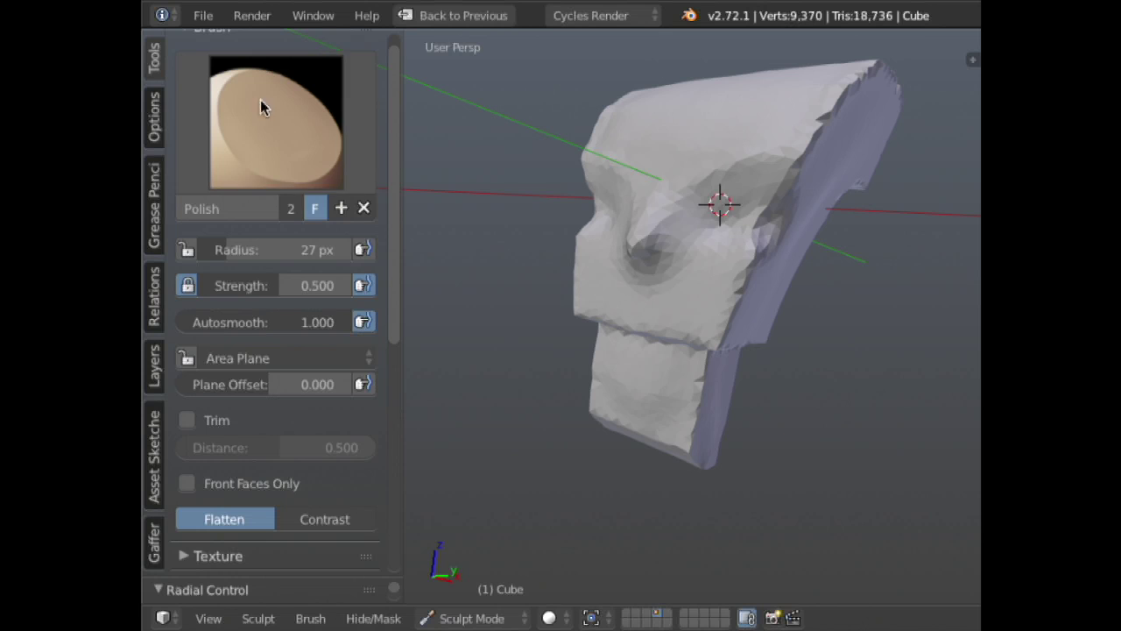
- Try to polish the jagged side edge of the head with long strokes from the upper corner to the jaw
middle_drag(594, 226, 627, 258)
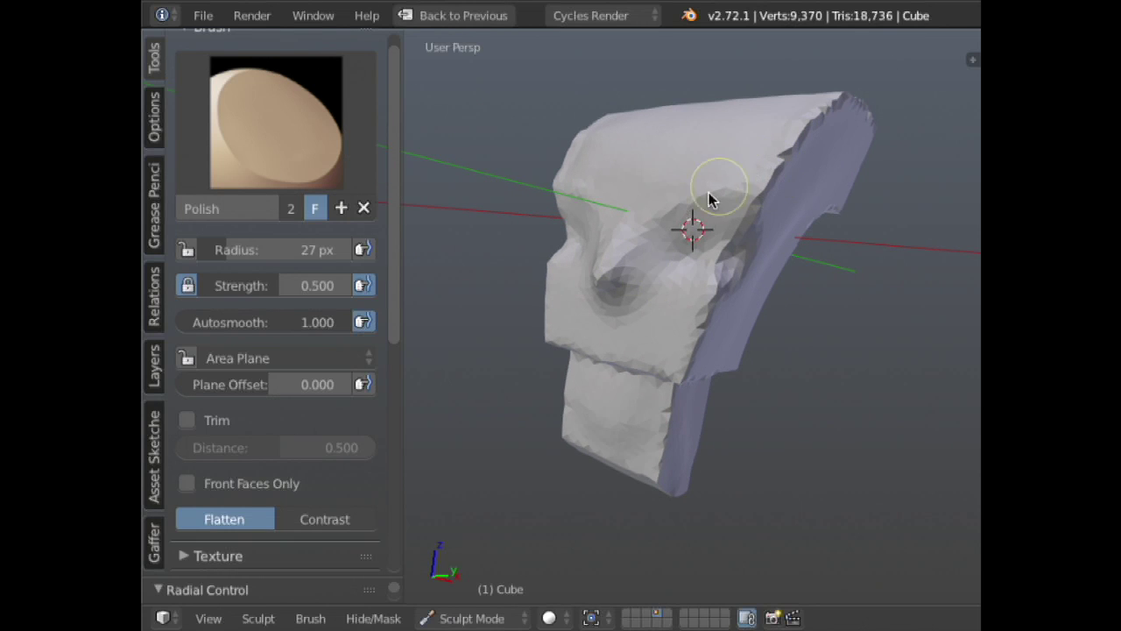
mouse_move(681, 231)
middle_down()
mouse_move(640, 253)
mouse_move(701, 225)
middle_up()
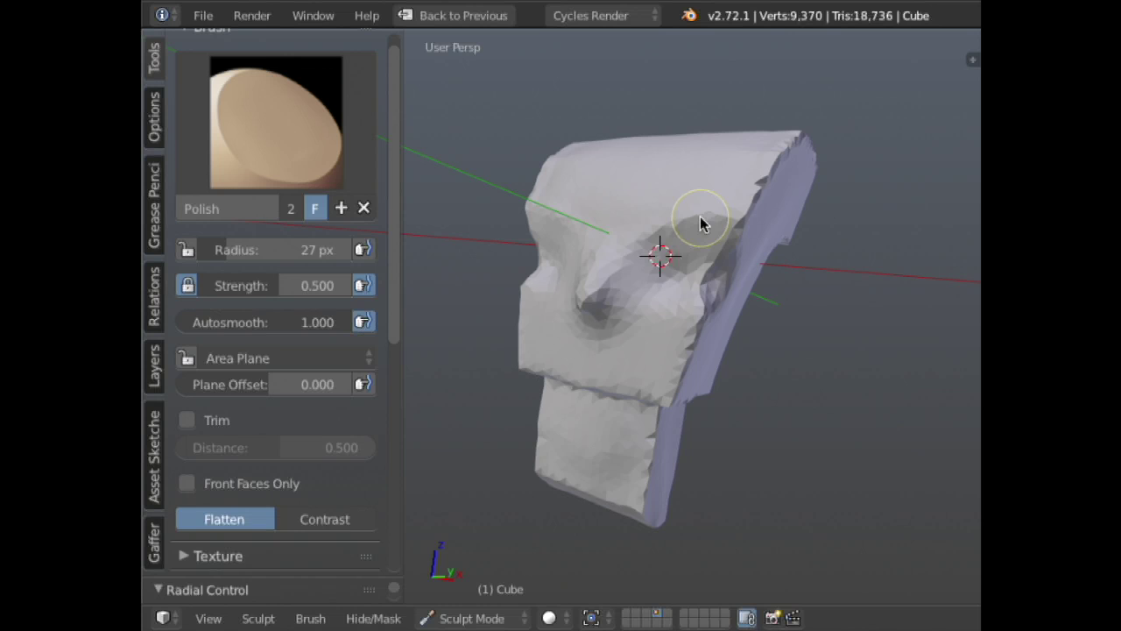
middle_drag(710, 138, 551, 266)
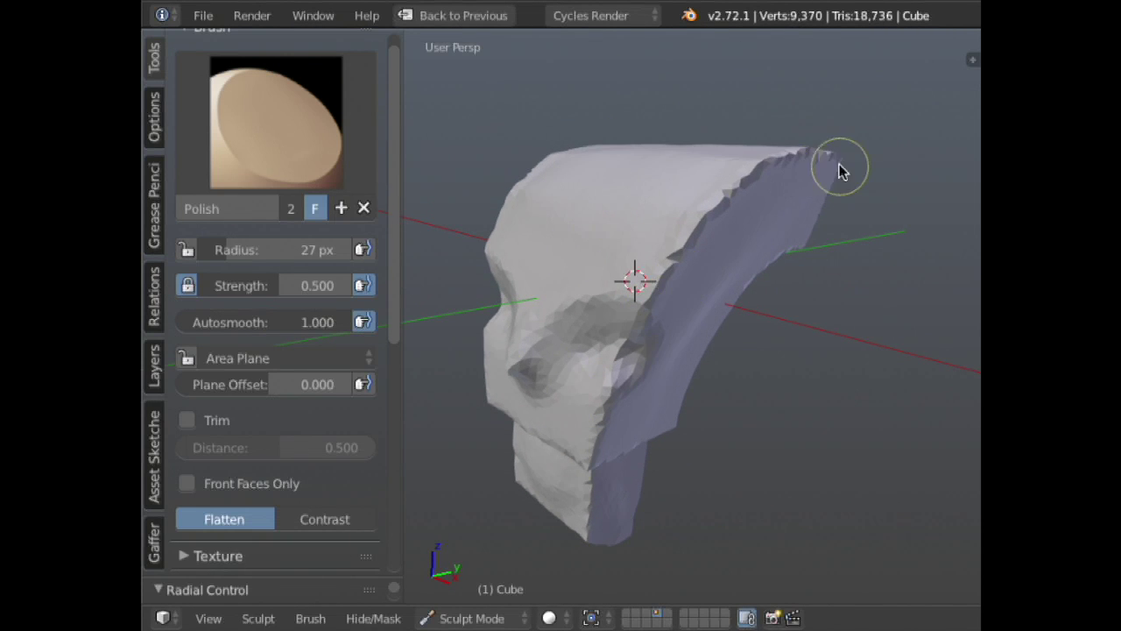
mouse_move(838, 170)
middle_down()
mouse_move(713, 306)
mouse_move(691, 288)
mouse_move(626, 323)
mouse_move(571, 315)
middle_up()
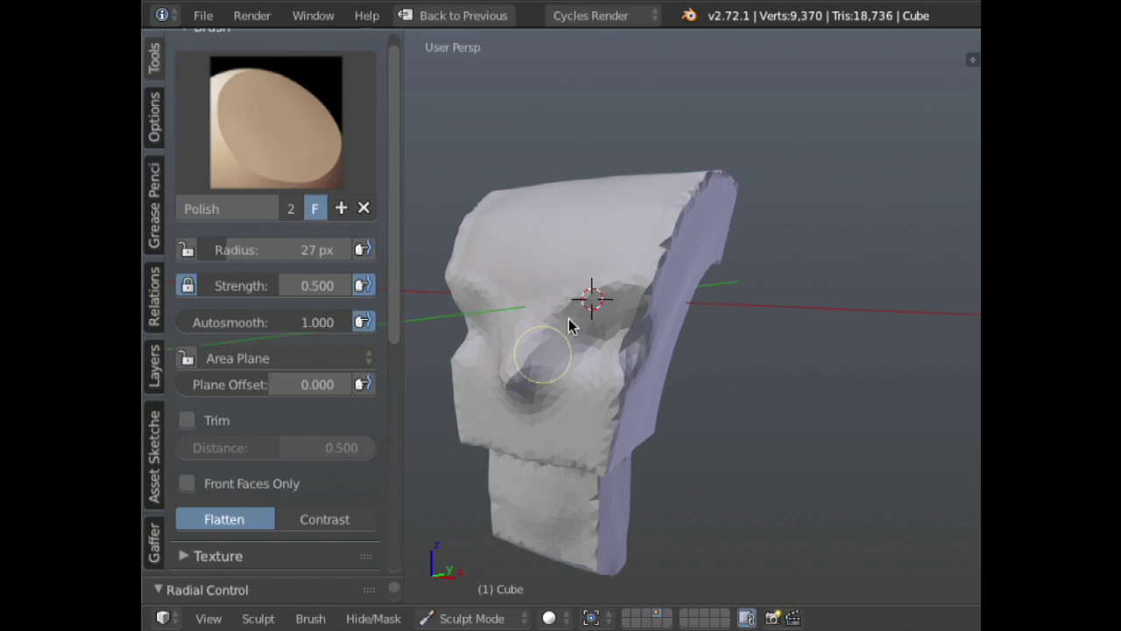
drag(644, 355, 626, 350)
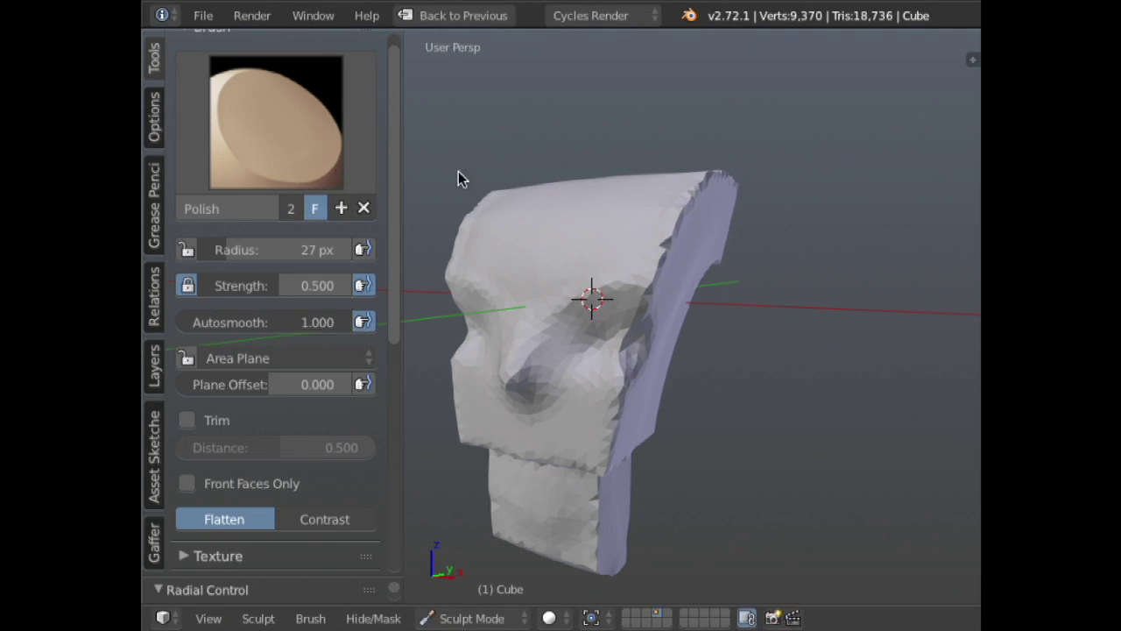
middle_drag(721, 125, 637, 262)
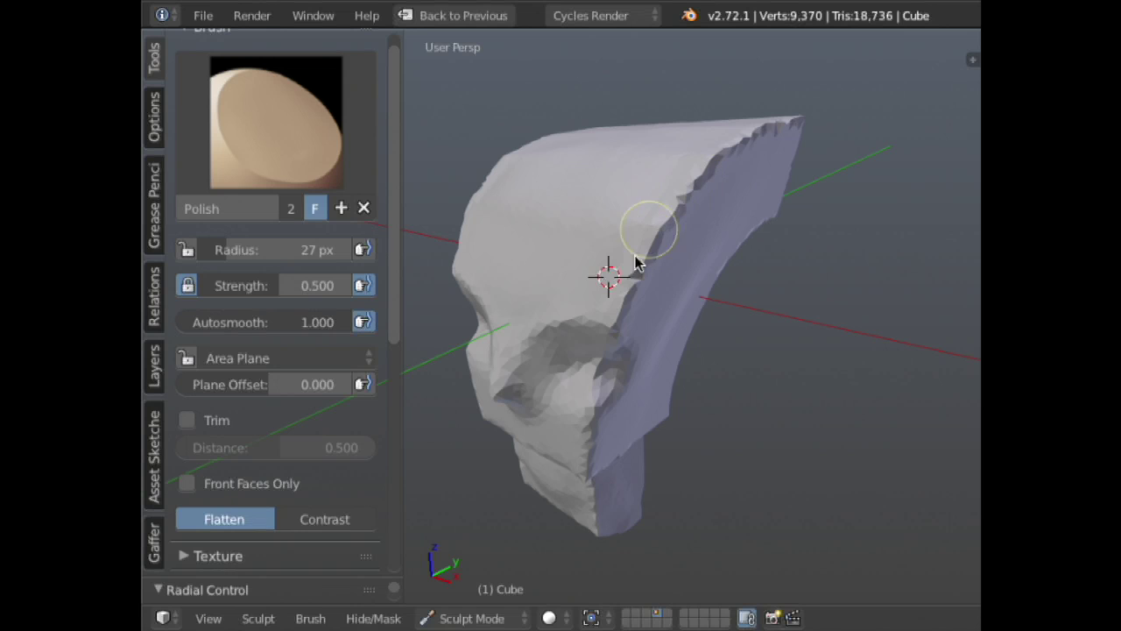
drag(637, 263, 596, 371)
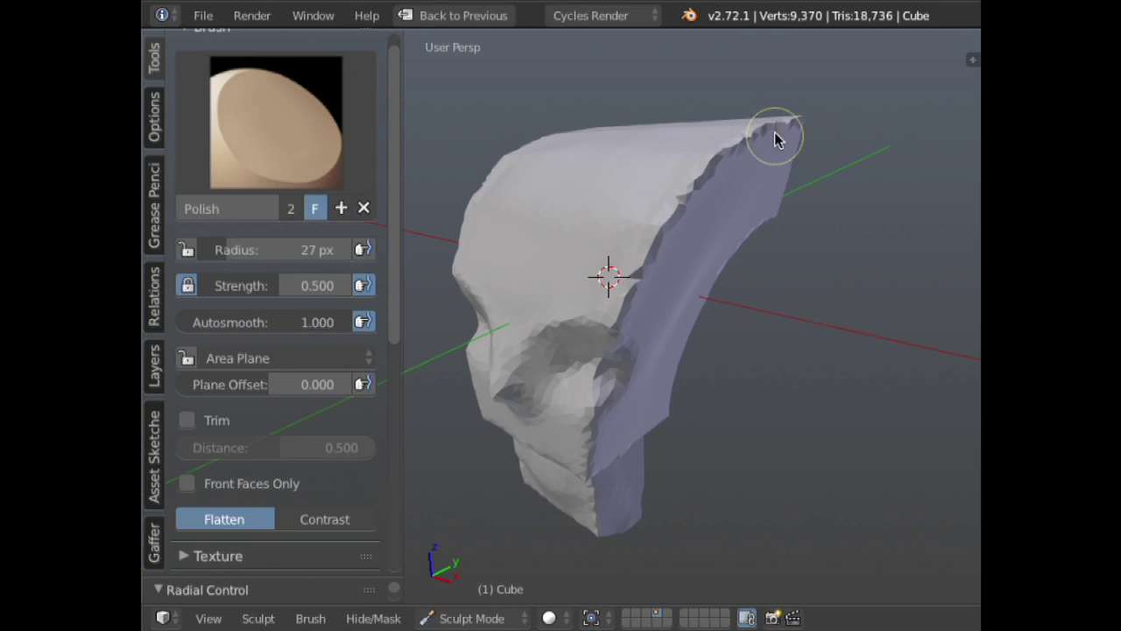
mouse_move(794, 115)
mouse_down()
mouse_move(681, 184)
mouse_move(629, 269)
mouse_move(585, 410)
mouse_up()
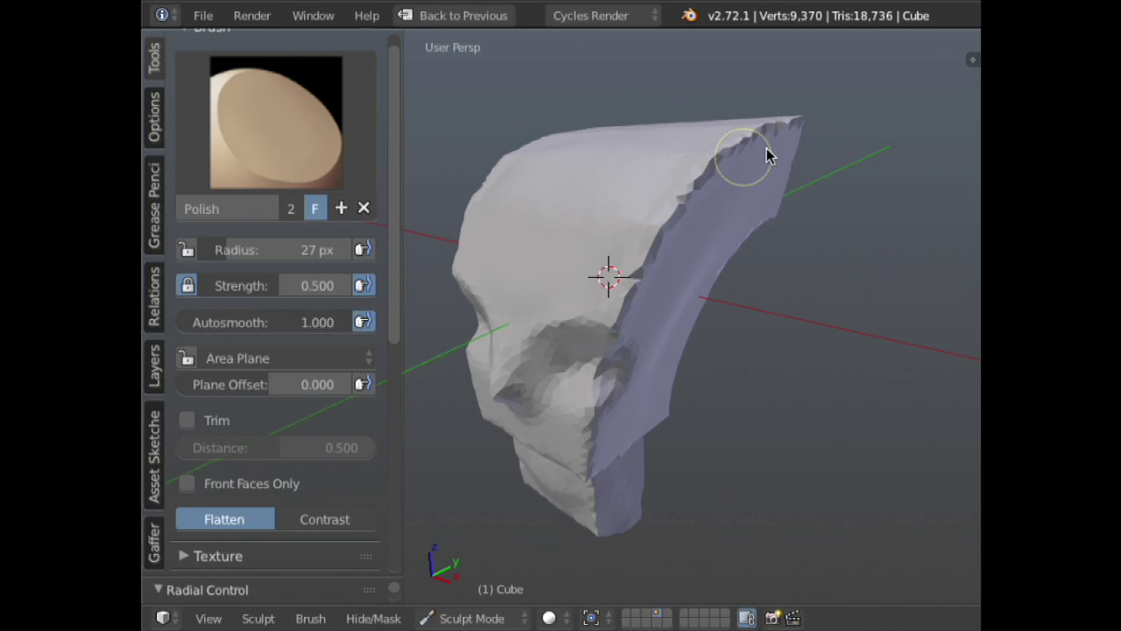
mouse_move(789, 115)
mouse_down()
mouse_move(701, 167)
mouse_move(641, 253)
mouse_move(594, 374)
mouse_move(588, 480)
mouse_up()
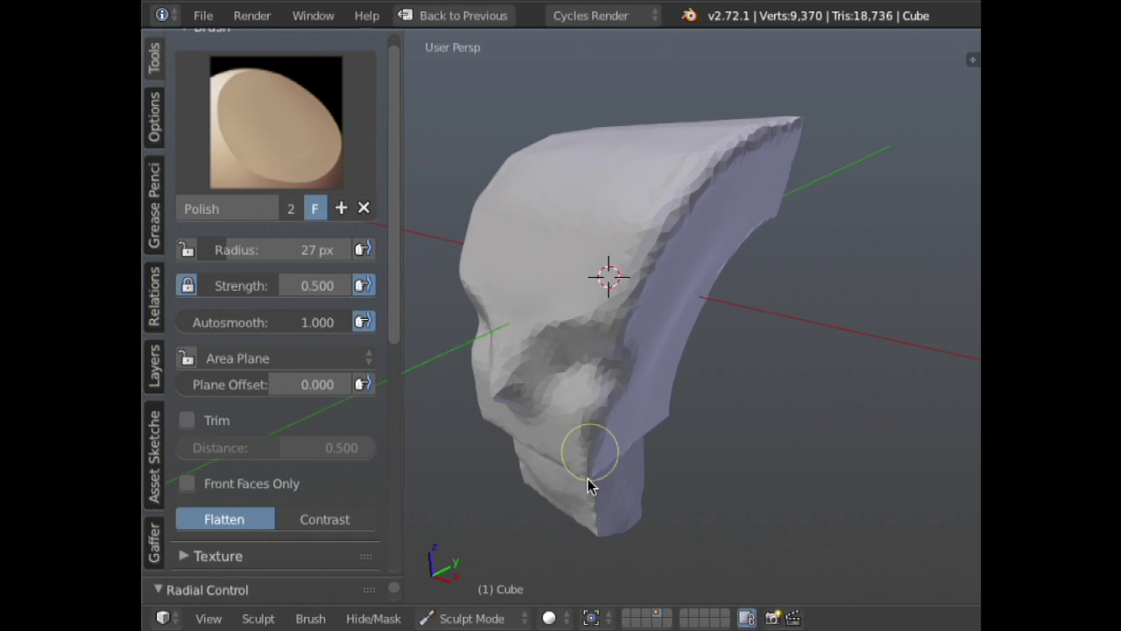
mouse_move(718, 255)
middle_down()
mouse_move(721, 227)
mouse_move(634, 288)
middle_up()
drag(633, 288, 701, 208)
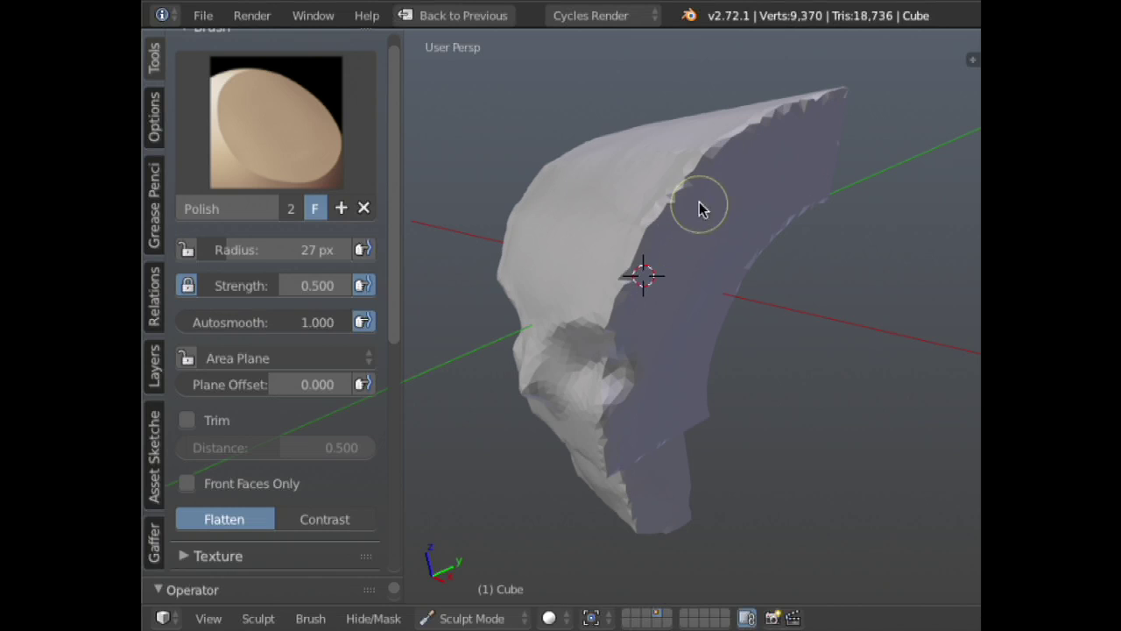
- Change the Polish brush's falloff curve to the linear preset and test a stroke along the jagged side edge
scroll(296, 261, down, 3)
scroll(297, 261, down, 5)
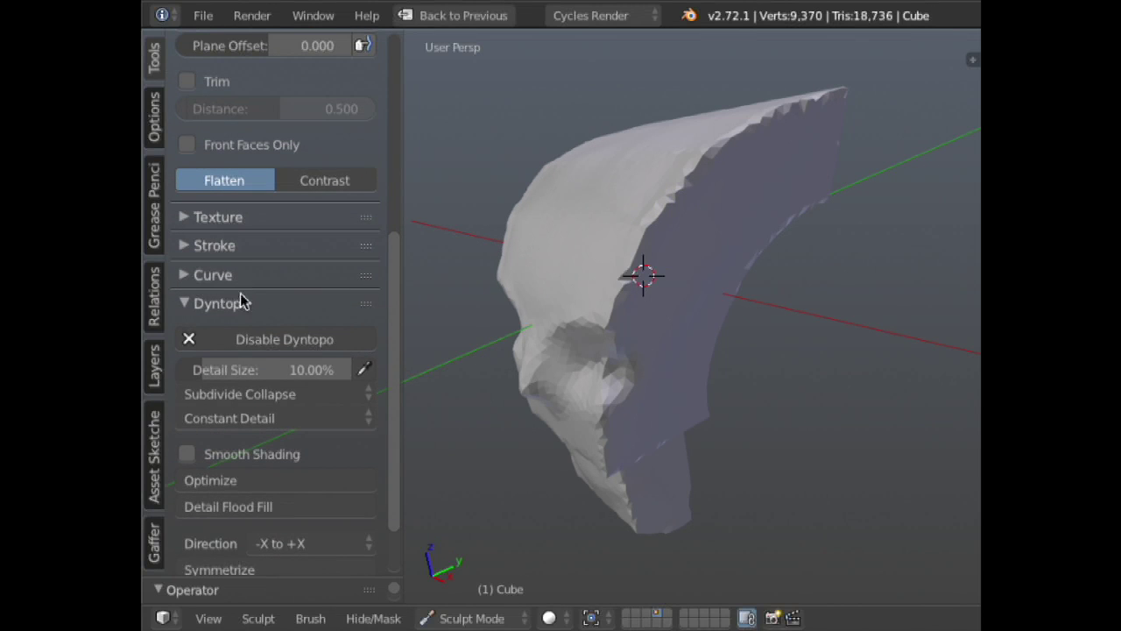
click(254, 277)
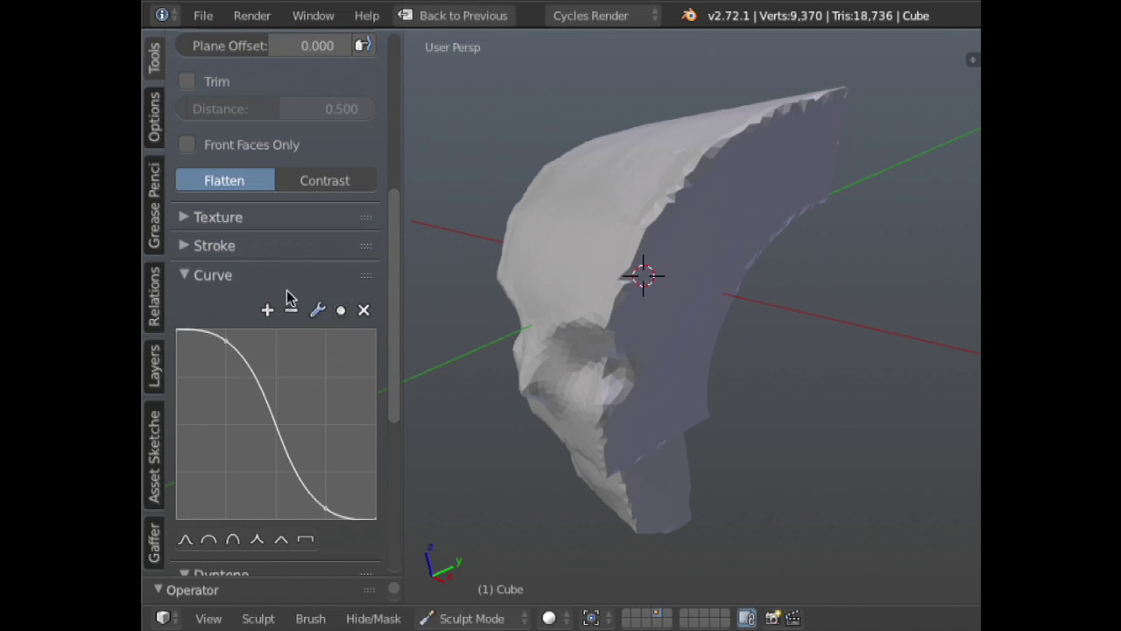
scroll(288, 295, down, 1)
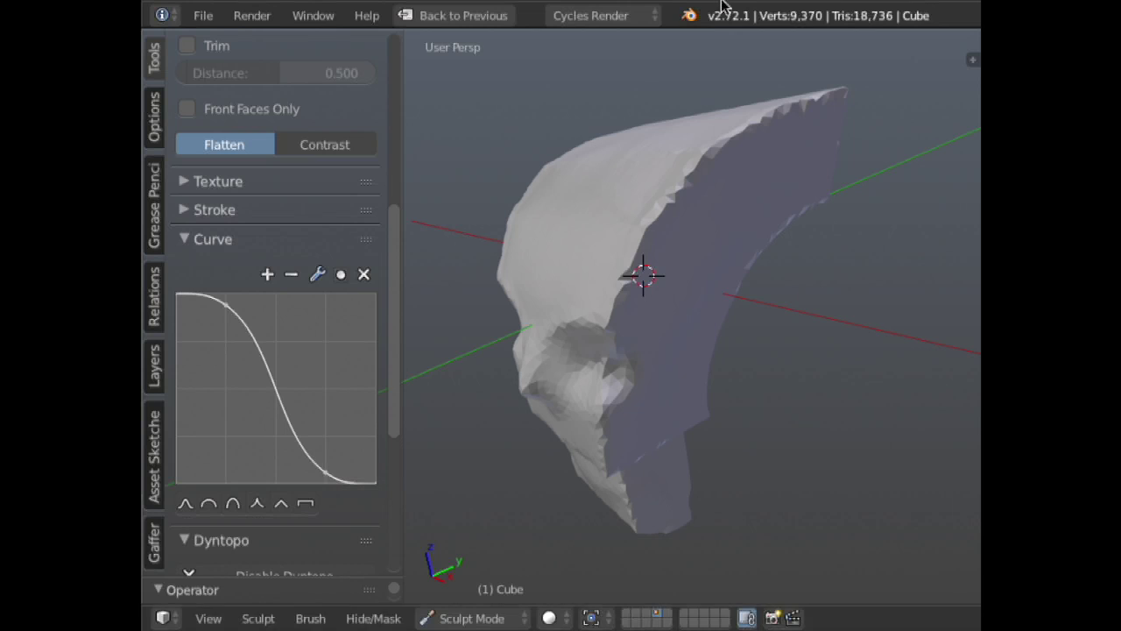
click(282, 505)
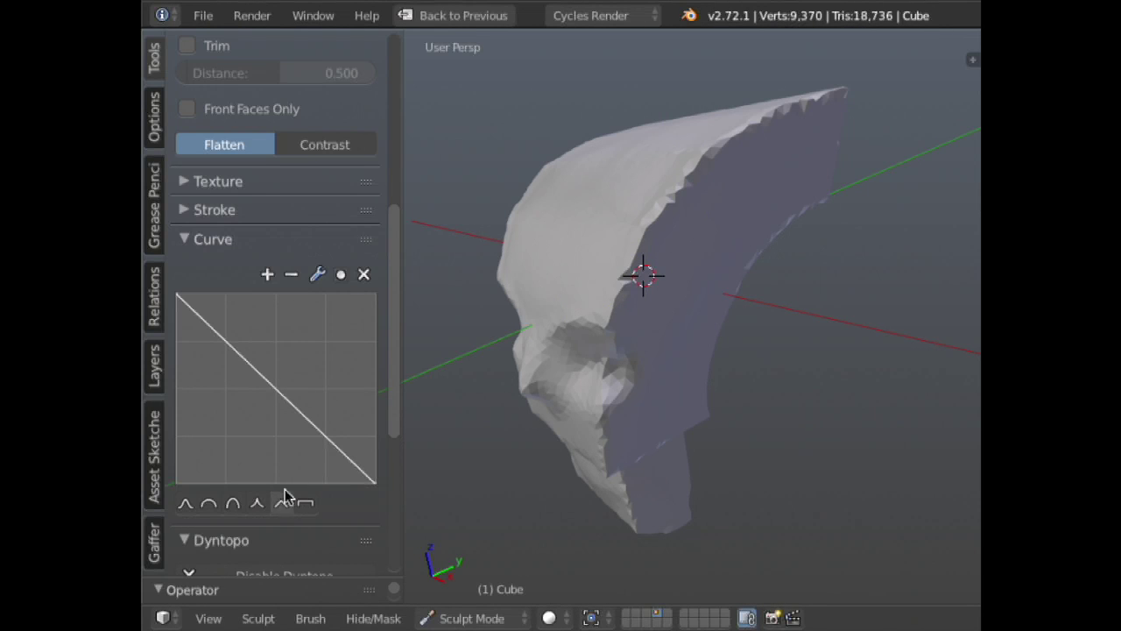
mouse_move(751, 125)
mouse_down()
mouse_move(666, 211)
mouse_move(774, 120)
mouse_move(721, 149)
mouse_move(642, 226)
mouse_move(767, 117)
mouse_move(675, 213)
mouse_up()
mouse_move(676, 213)
middle_down()
mouse_move(856, 260)
mouse_move(706, 253)
mouse_move(709, 175)
middle_up()
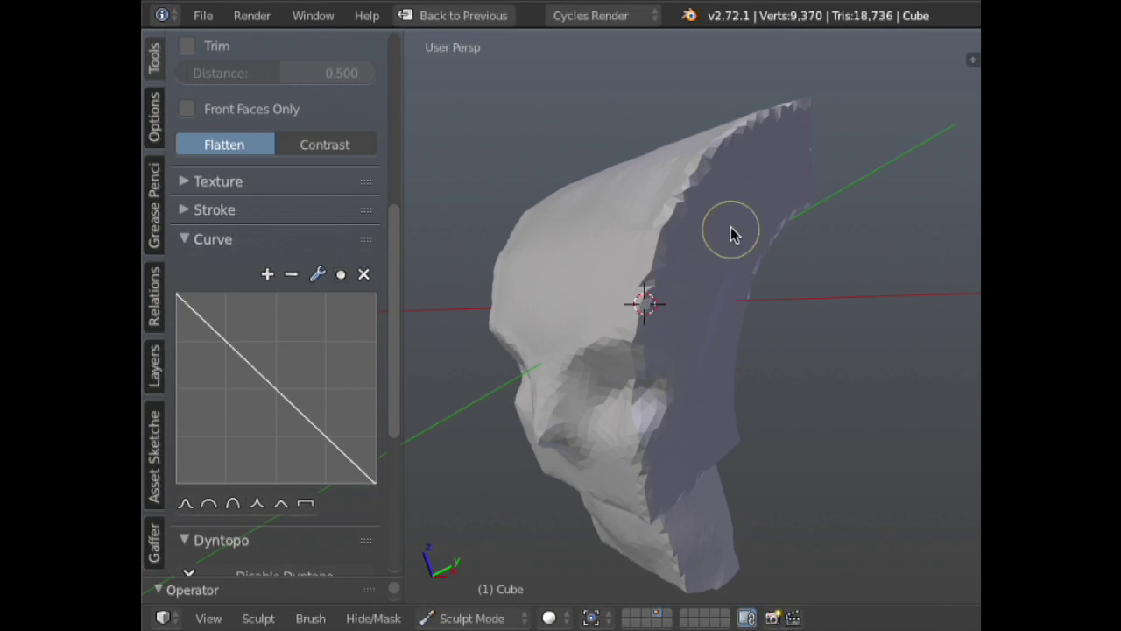
- Set the Dyntopo detail size to 6% and test another Polish stroke near the side edge
scroll(259, 193, up, 5)
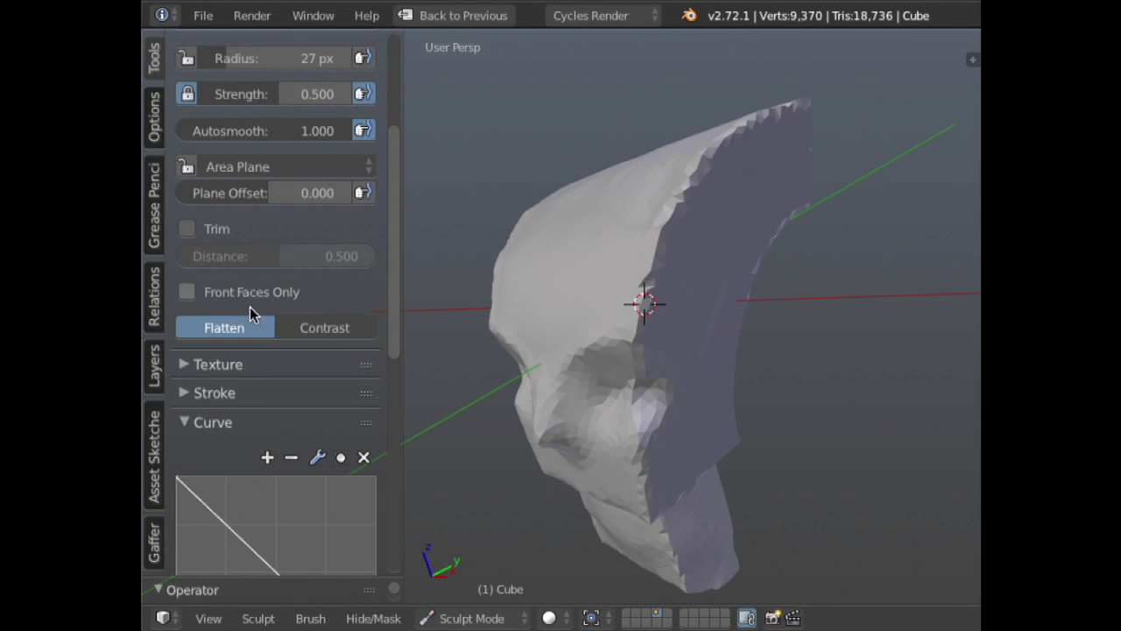
scroll(255, 369, down, 10)
click(298, 440)
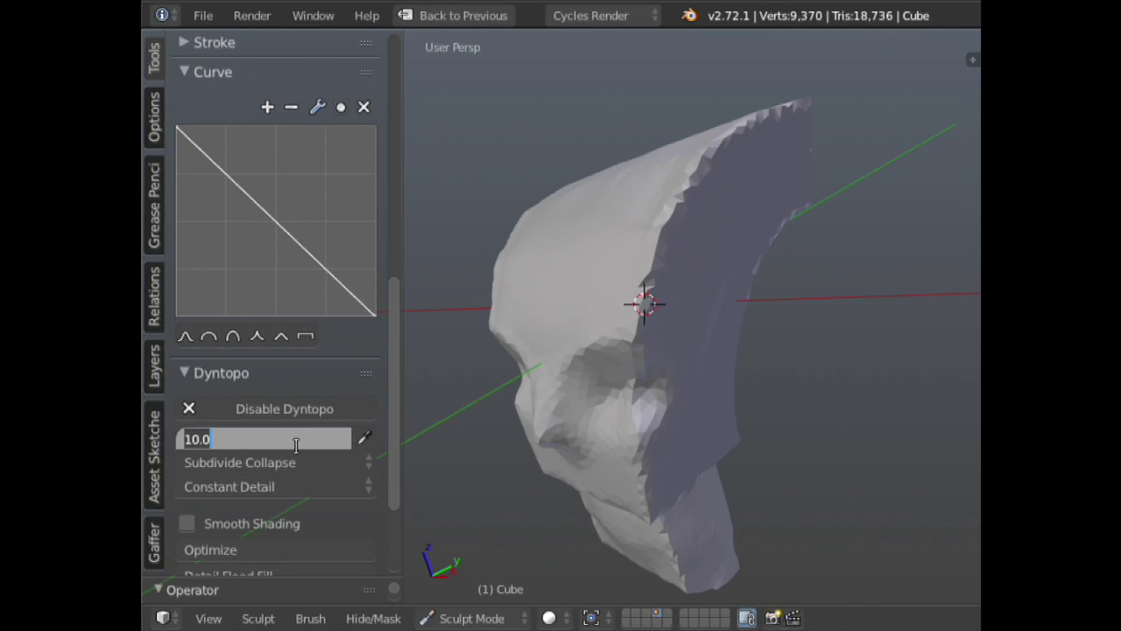
key(Escape)
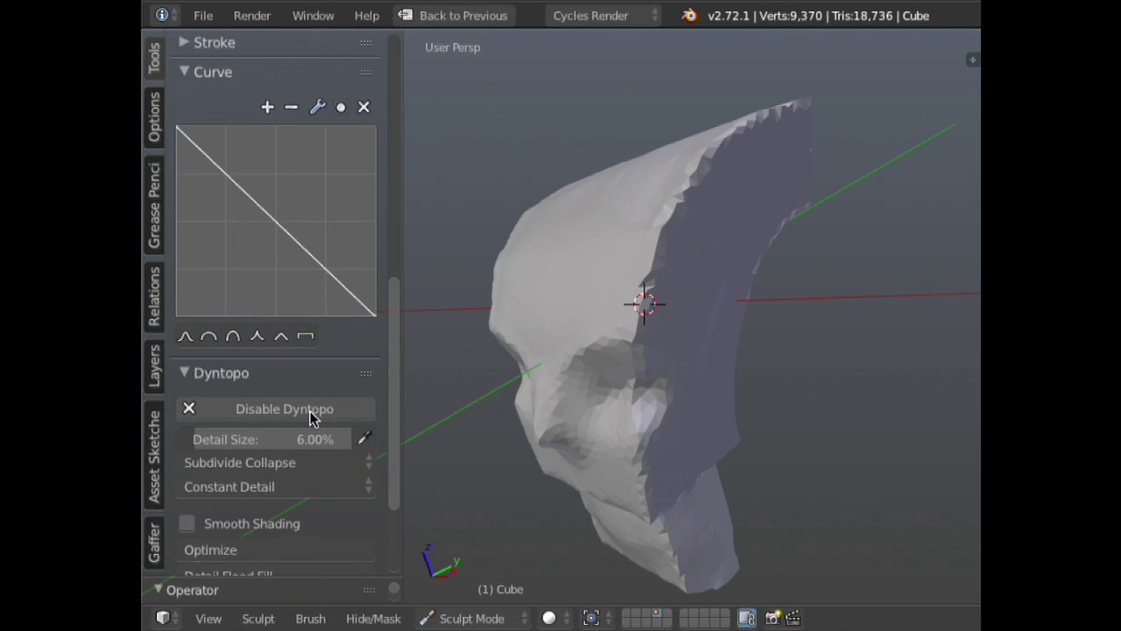
mouse_move(688, 181)
mouse_down()
mouse_move(729, 142)
mouse_move(656, 224)
mouse_move(739, 130)
mouse_move(680, 193)
mouse_move(676, 212)
mouse_move(729, 139)
mouse_move(678, 201)
mouse_move(624, 340)
mouse_move(665, 225)
mouse_move(720, 143)
mouse_move(797, 188)
mouse_up()
middle_drag(796, 188, 753, 292)
scroll(307, 298, down, 4)
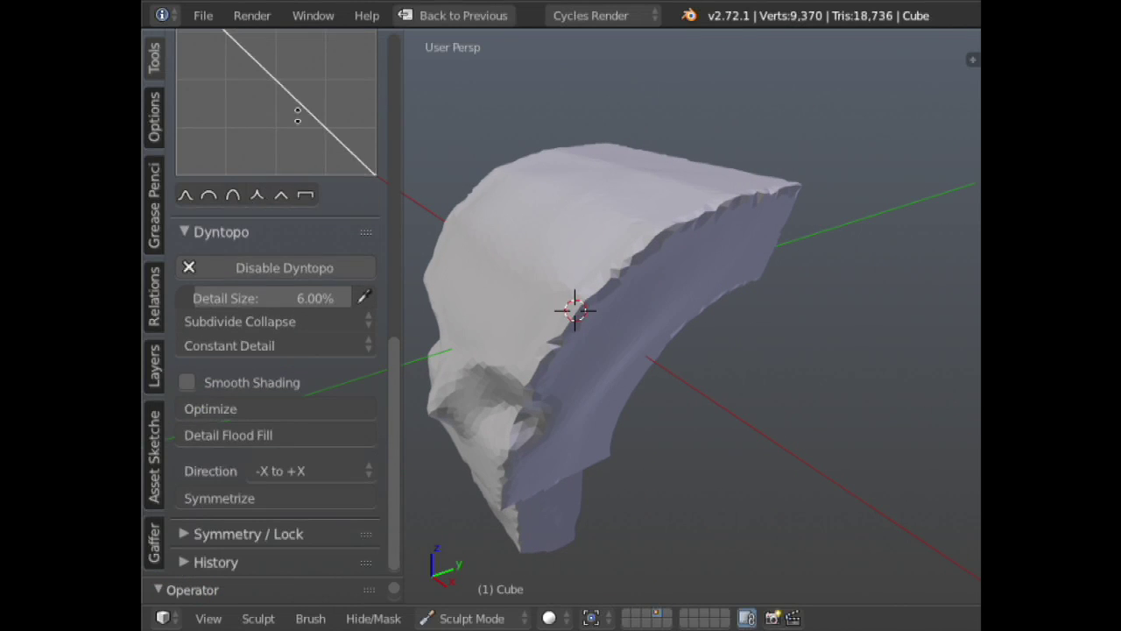
- Set the Polish brush's stroke method to Curve and add a new paint curve
scroll(315, 350, up, 7)
scroll(302, 427, up, 10)
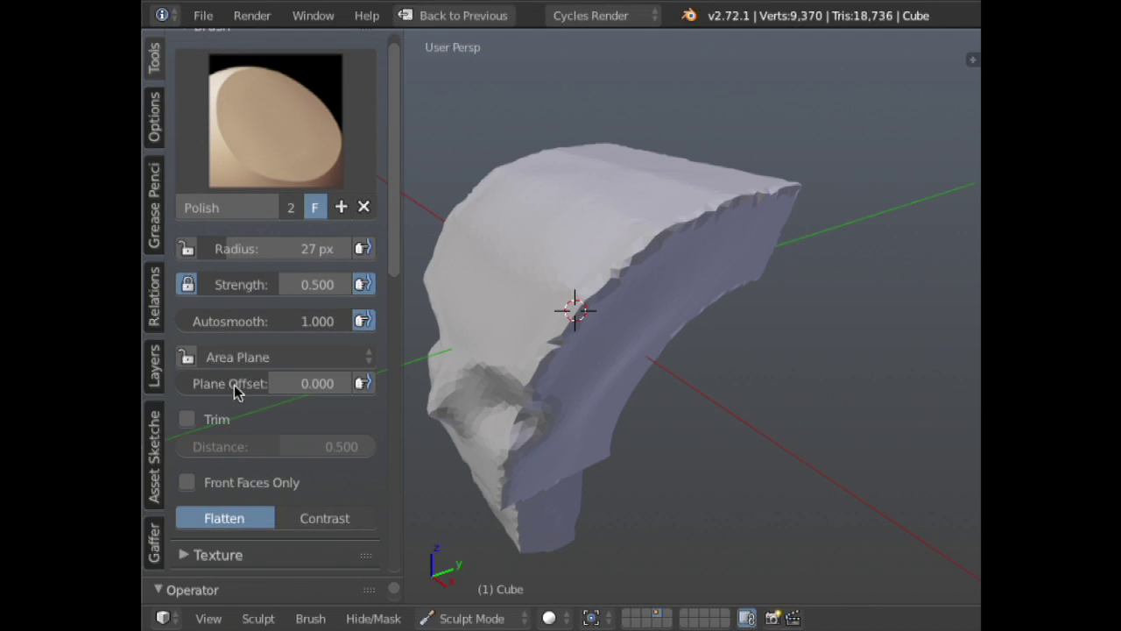
scroll(237, 383, down, 10)
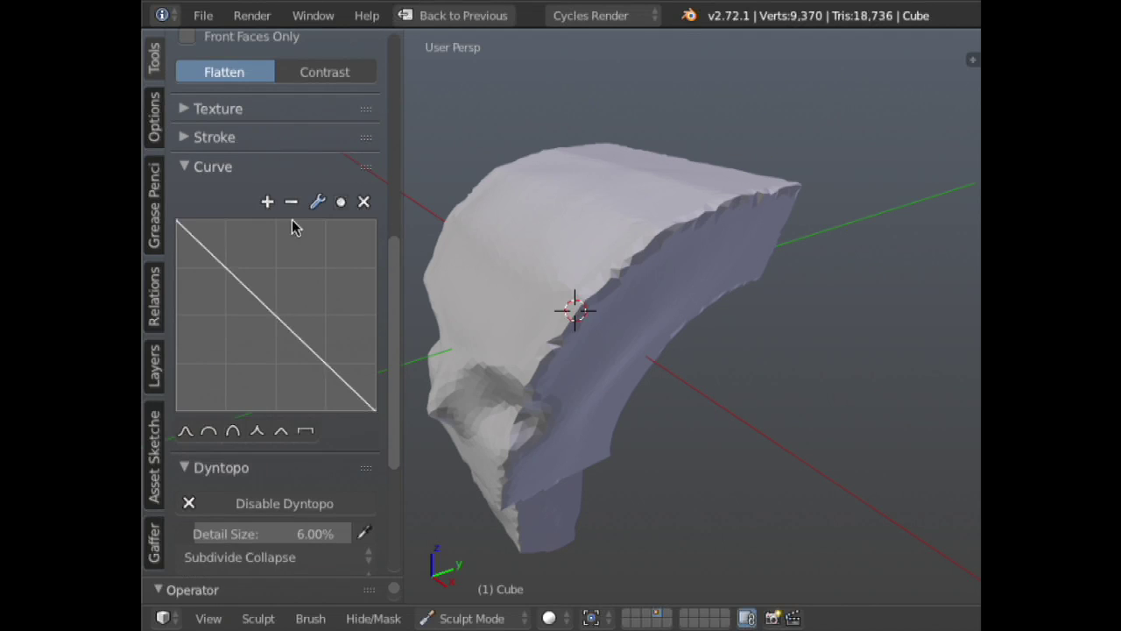
click(228, 140)
click(238, 198)
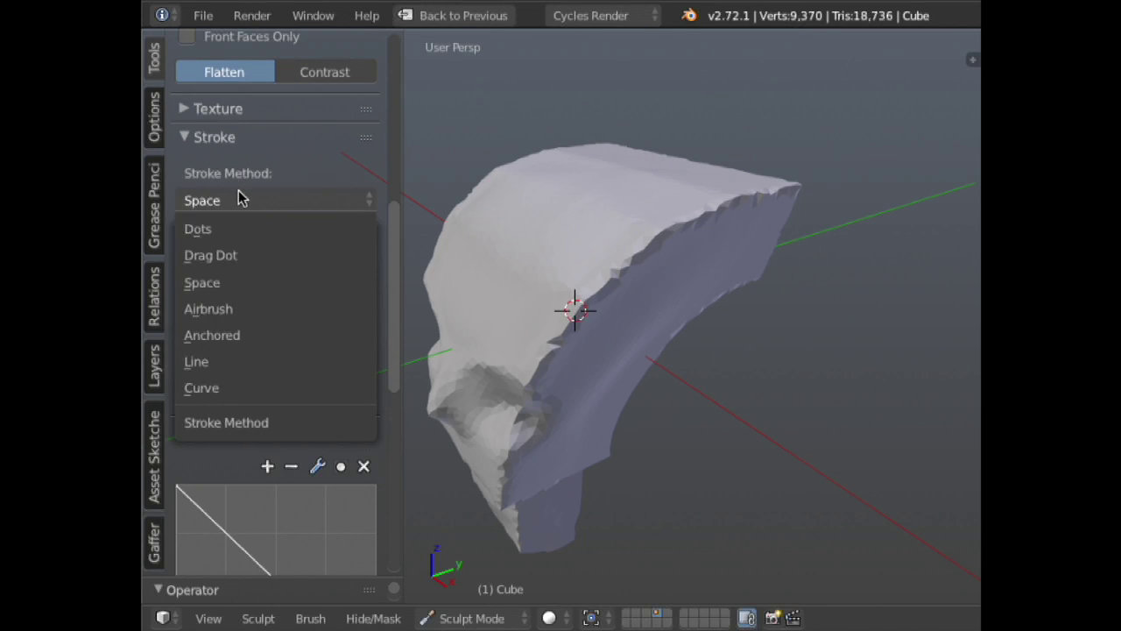
click(210, 389)
click(304, 273)
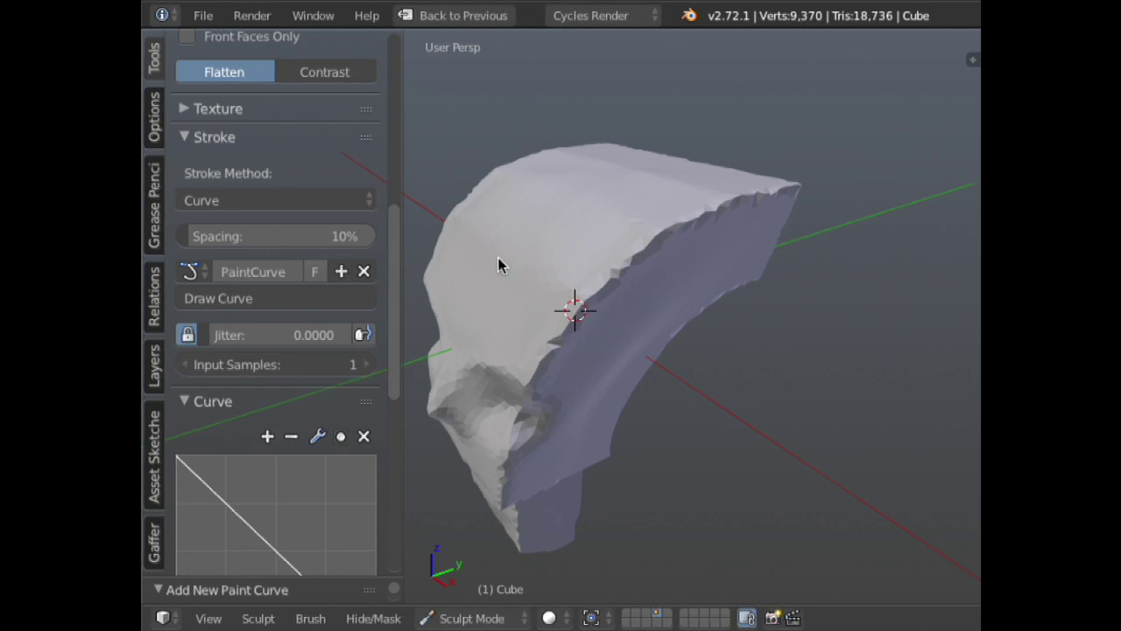
- Try to draw a Polish stroke along the jagged side edge with the new paint curve
click(240, 298)
click(571, 315)
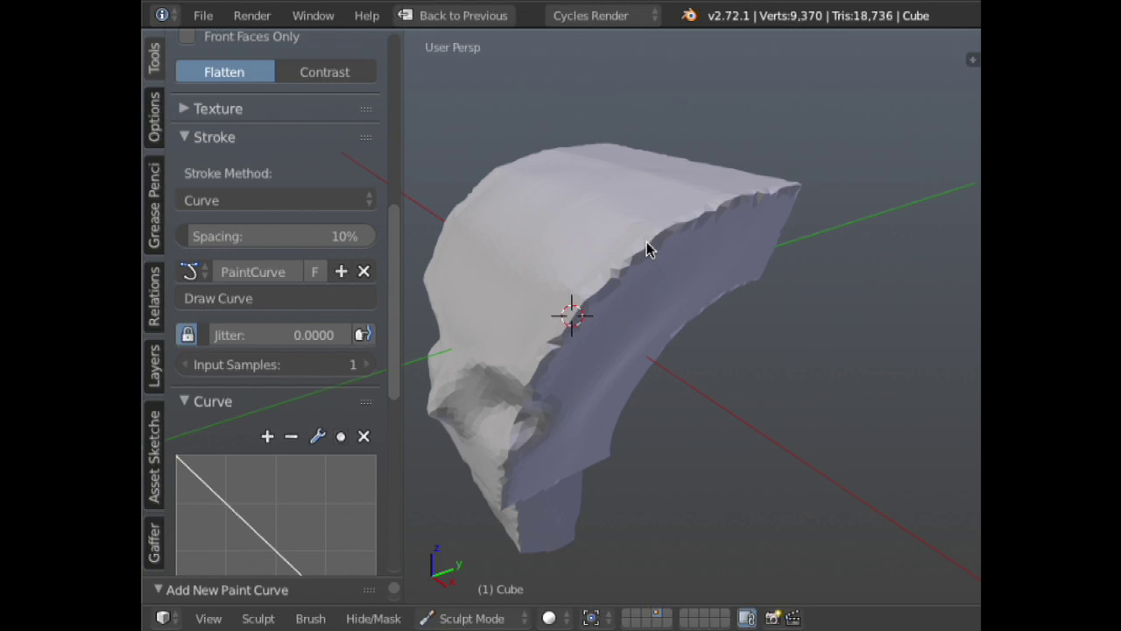
middle_drag(653, 254, 675, 226)
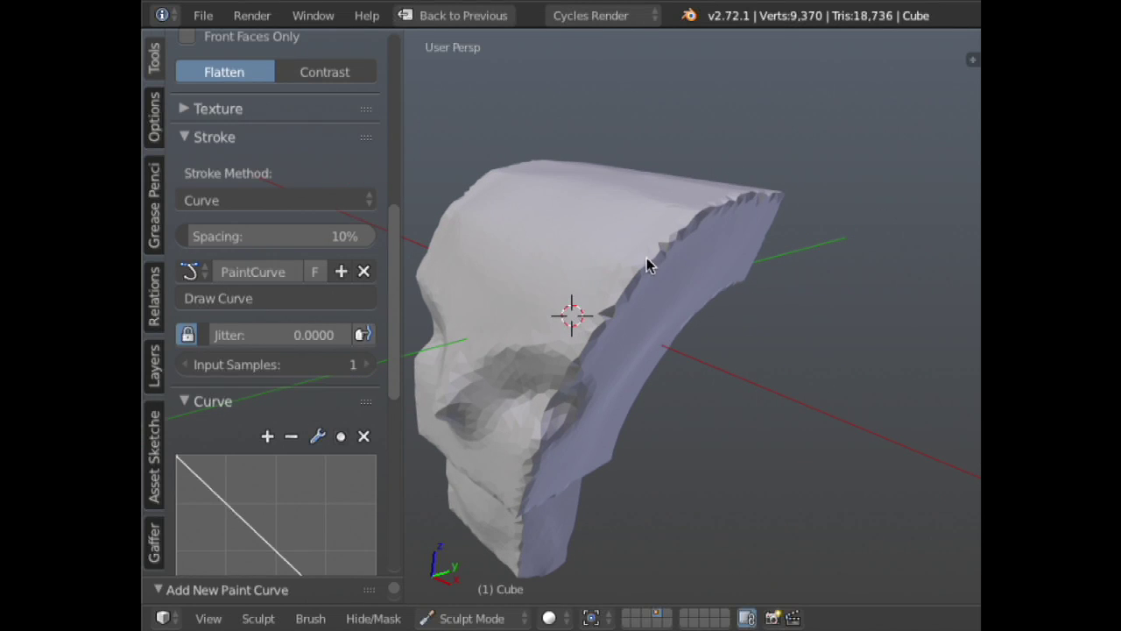
- Remove the paint curve and set the Polish brush's stroke method to Space
click(365, 273)
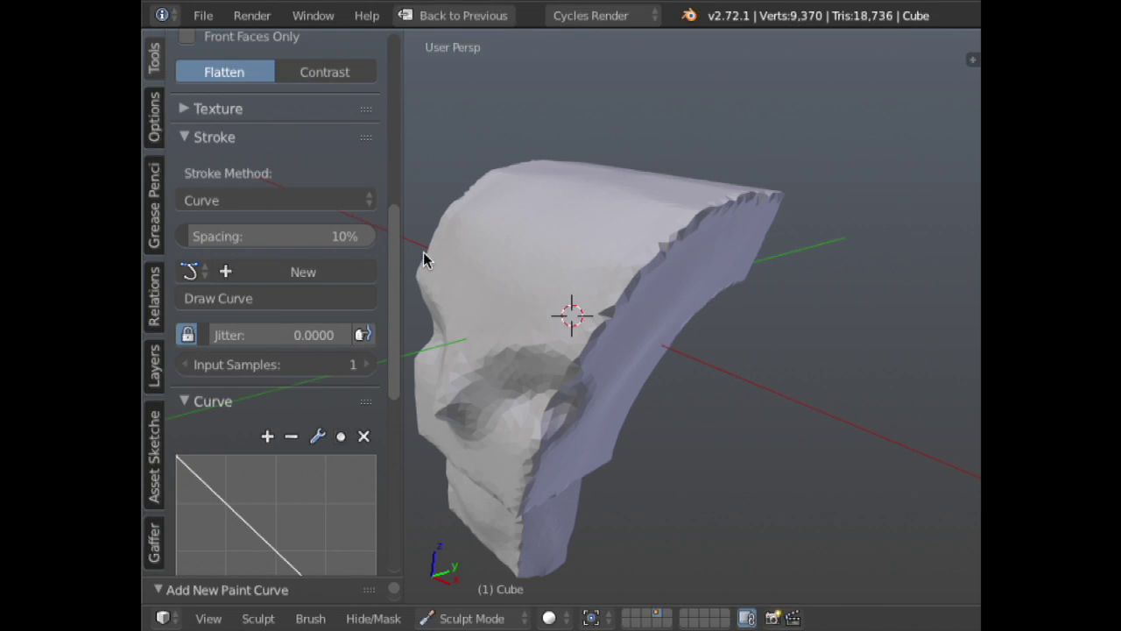
click(340, 201)
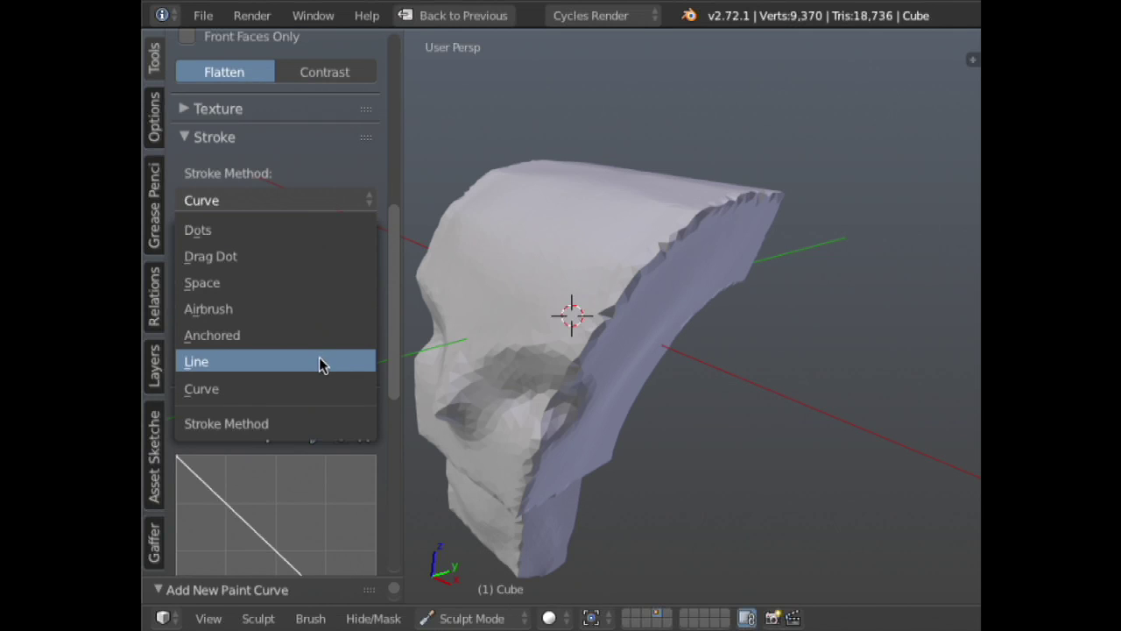
click(309, 282)
scroll(313, 219, down, 4)
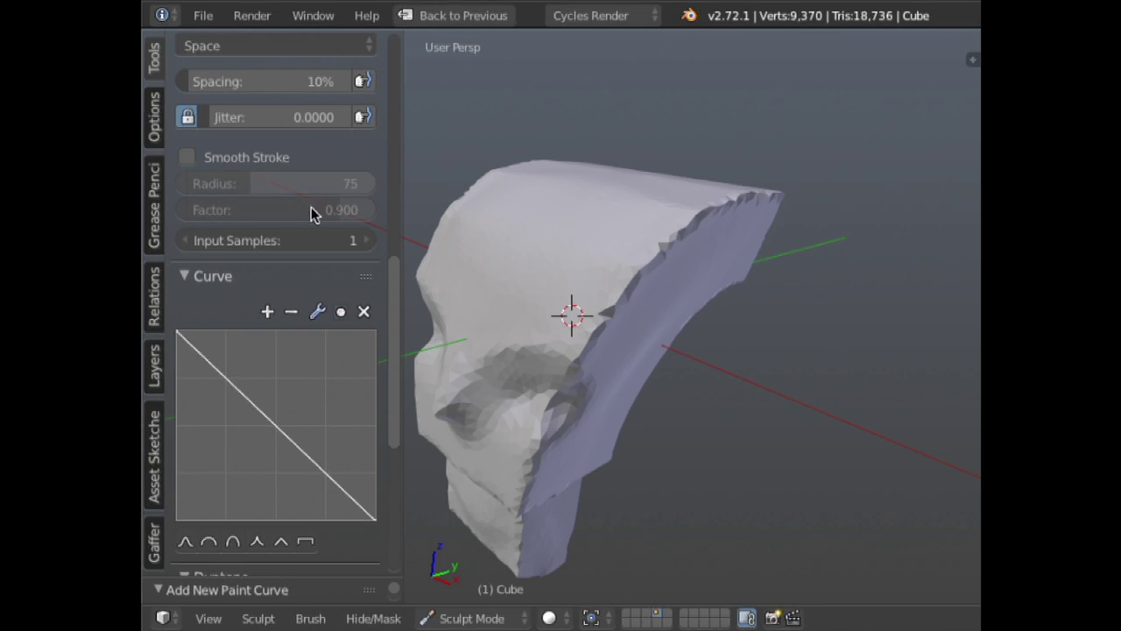
scroll(359, 497, up, 6)
scroll(325, 268, down, 12)
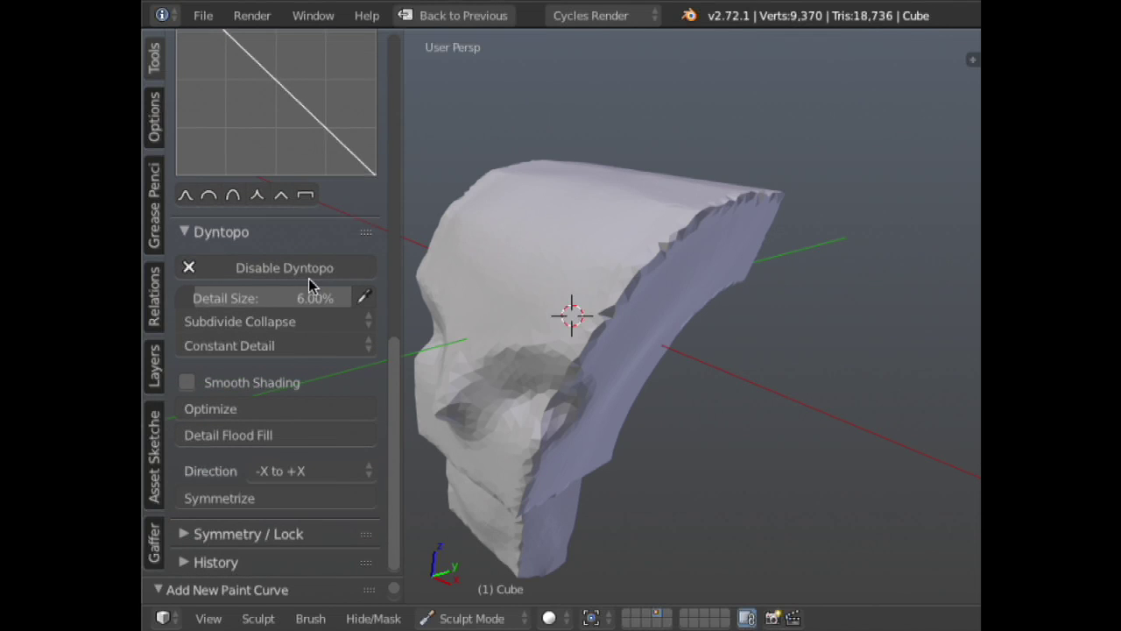
- Try a Polish stroke on the jagged side edge with the Dyntopo detail size set to 30%, and undo it
click(365, 299)
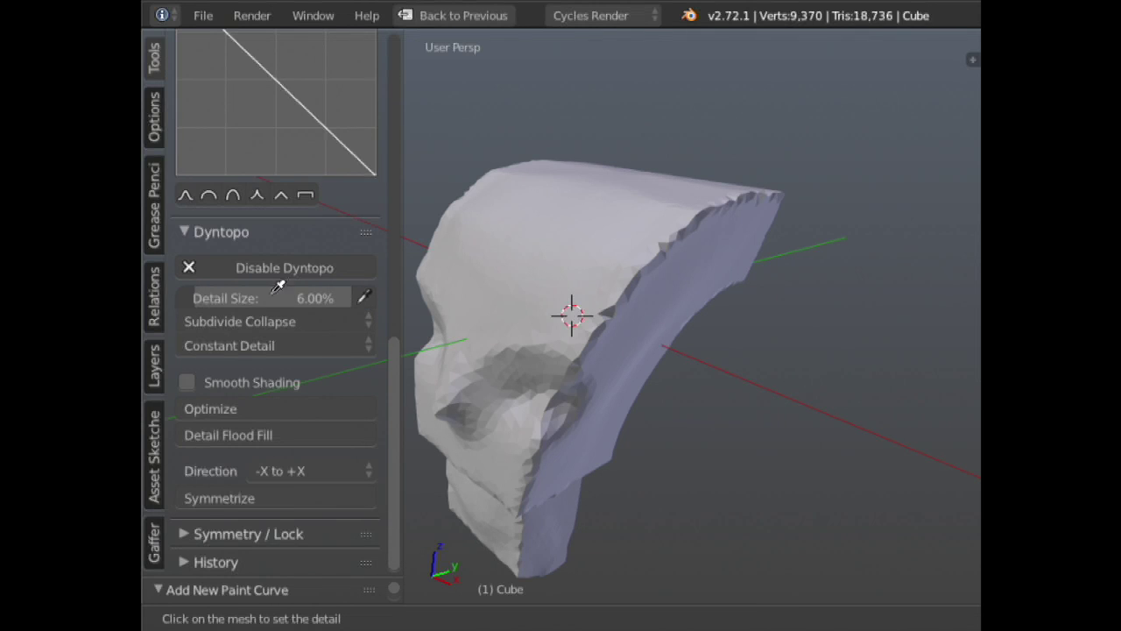
click(300, 291)
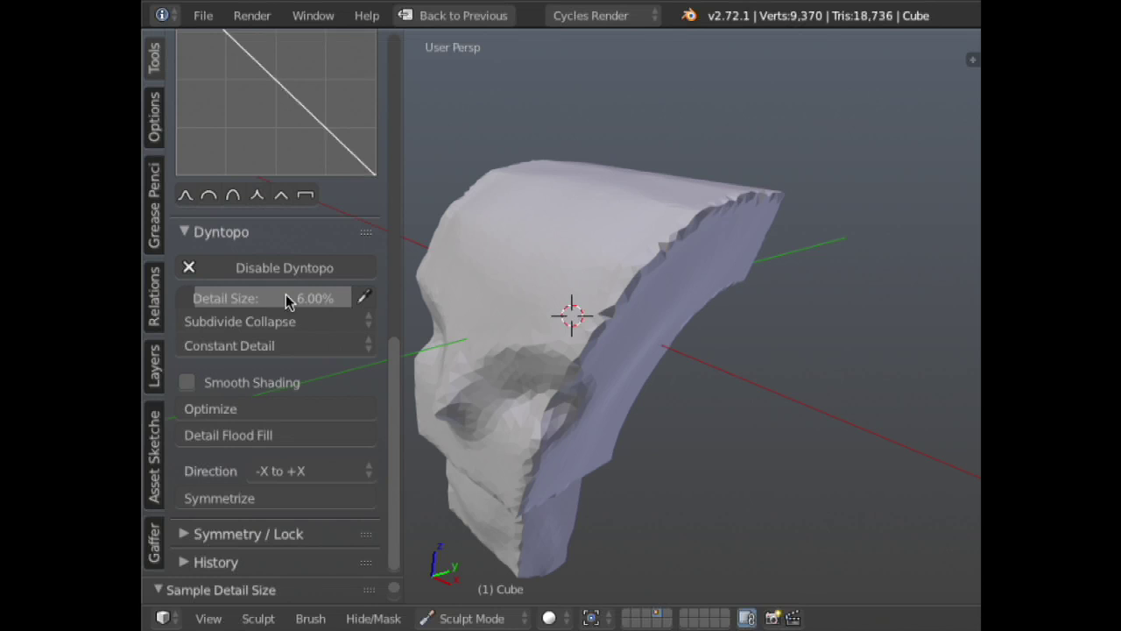
click(264, 299)
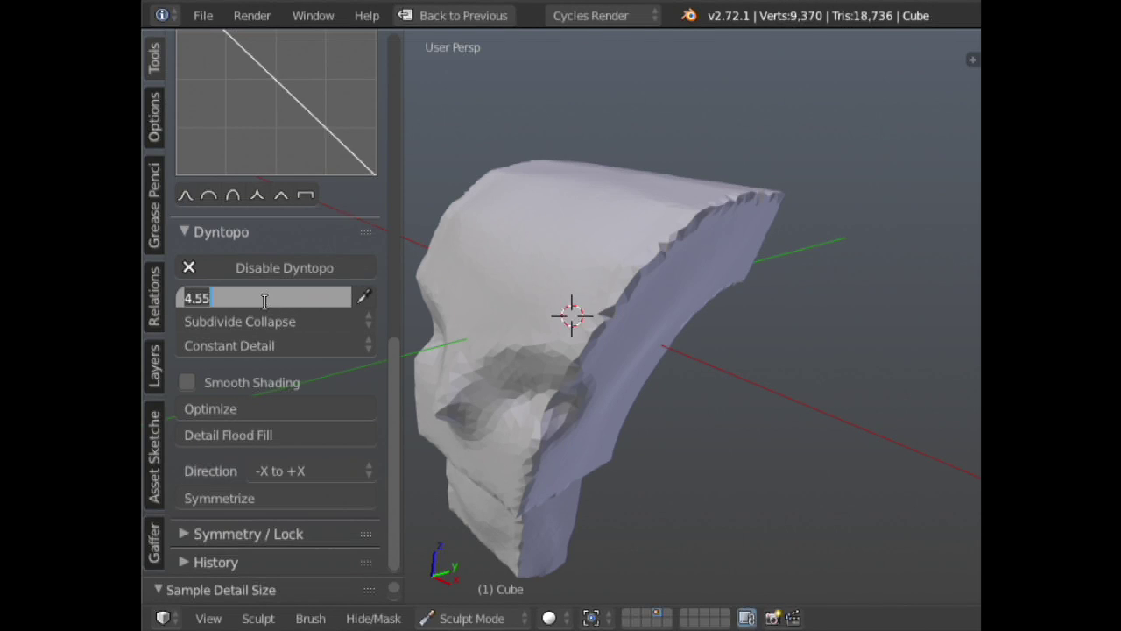
text(30)
key(Return)
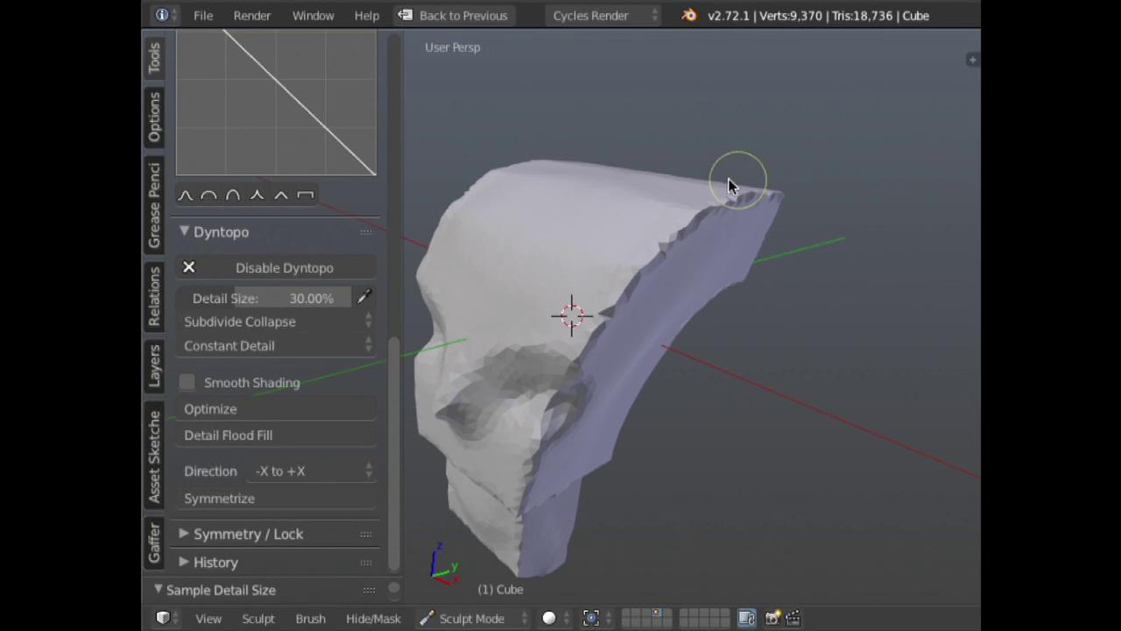
mouse_move(679, 241)
mouse_down()
mouse_move(647, 265)
mouse_move(664, 300)
mouse_up()
key(ctrl+z)
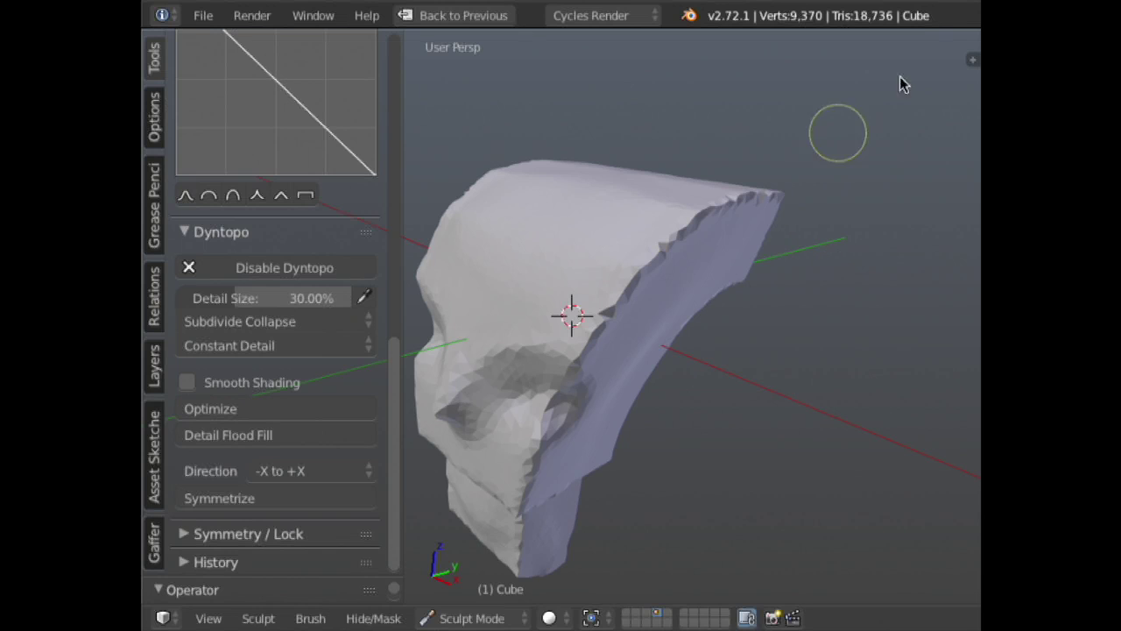
- Sample the Dyntopo detail size from the mesh above the eye socket, and set the detail type to Relative Detail
middle_drag(727, 210, 728, 170)
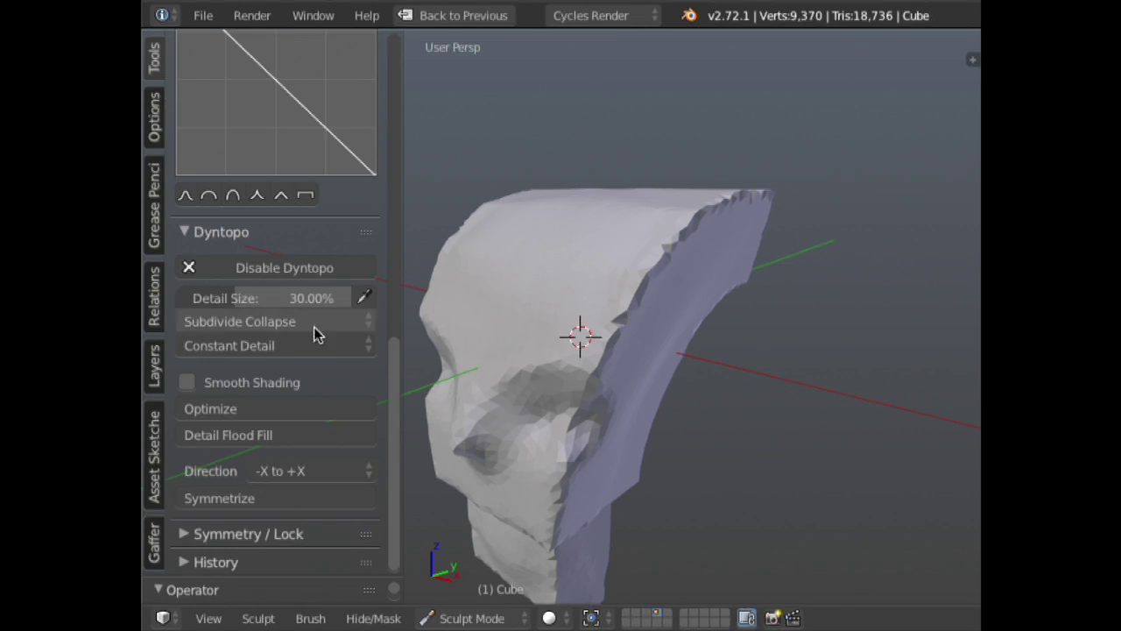
click(365, 301)
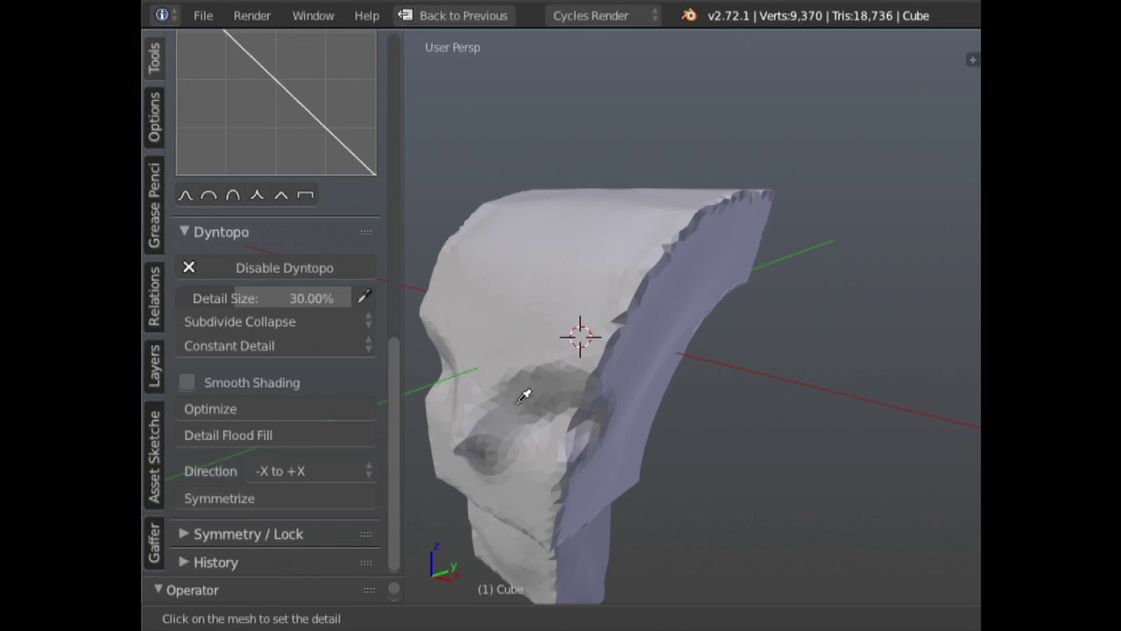
click(520, 363)
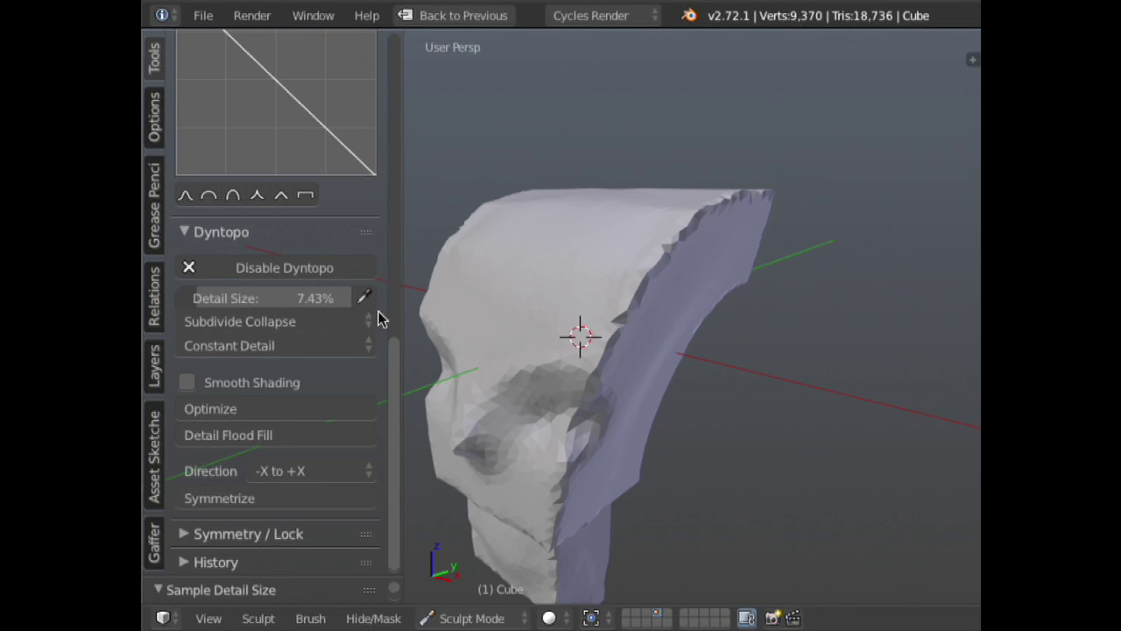
click(303, 346)
click(303, 318)
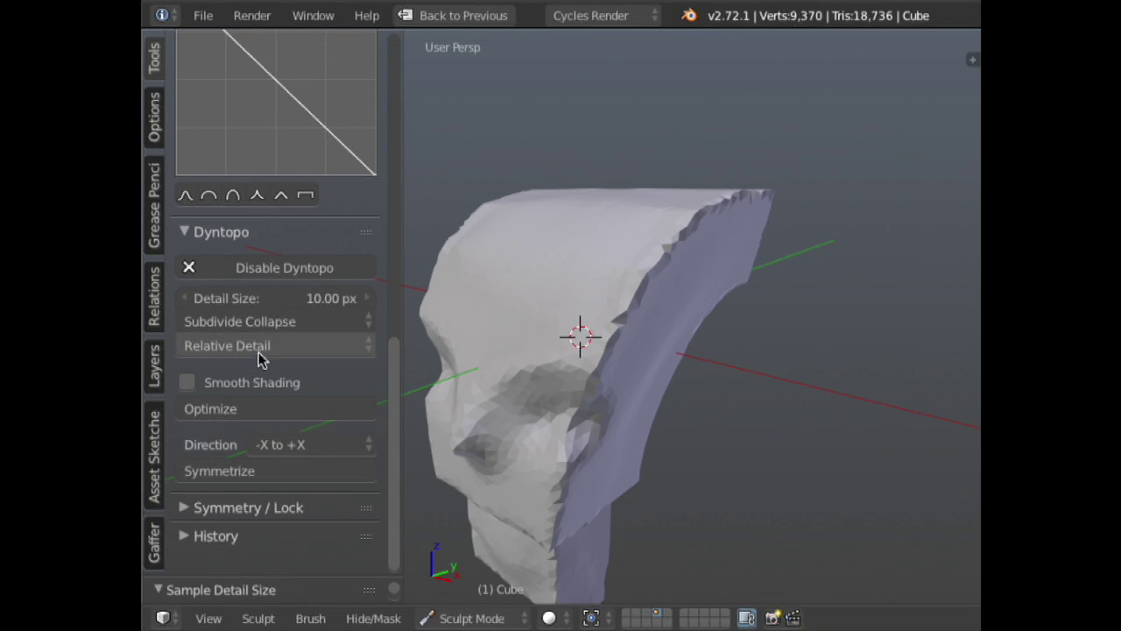
- Polish the upper head with a short stroke at a distant view scale so Relative Detail collapses it into coarse facets
scroll(701, 277, down, 6)
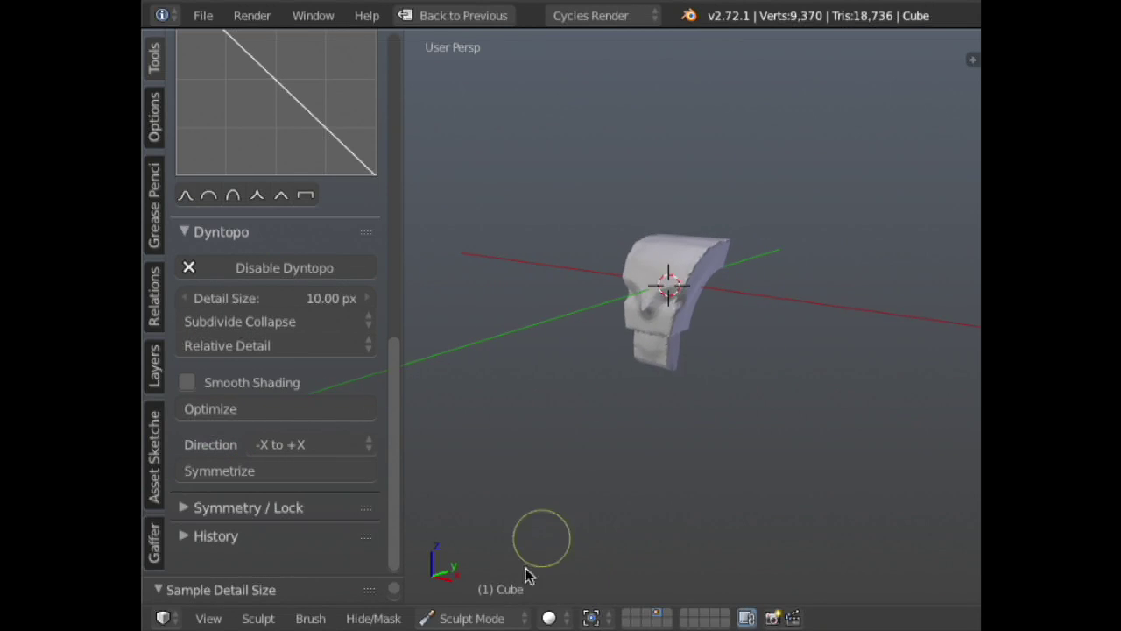
middle_drag(529, 574, 721, 293)
scroll(721, 293, down, 3)
middle_drag(713, 237, 713, 275)
drag(714, 275, 717, 254)
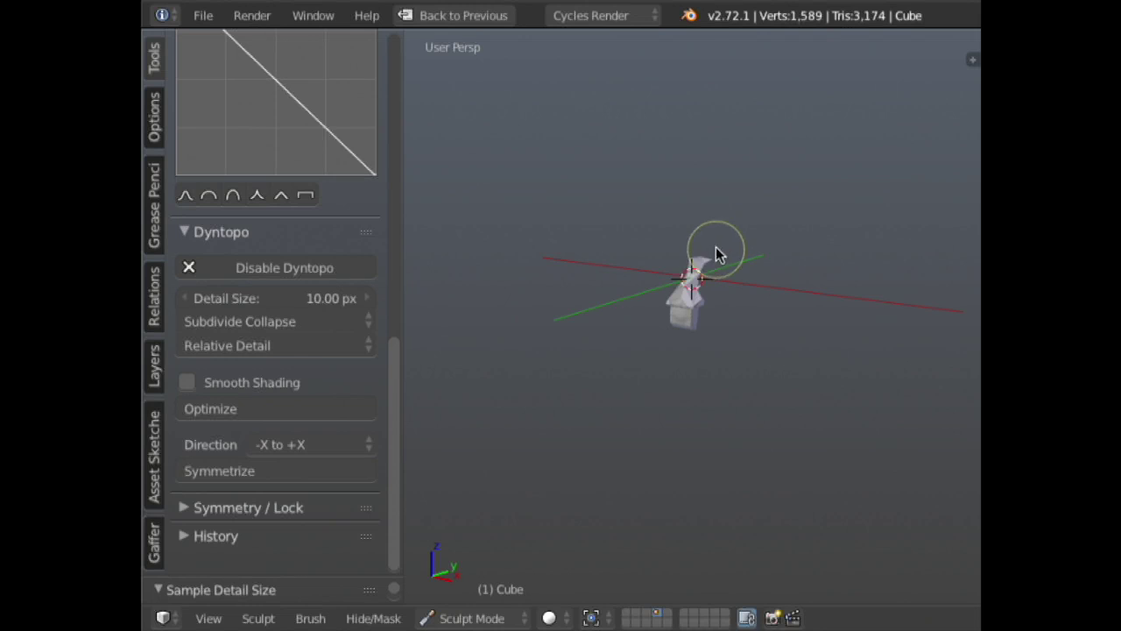
- Apply a close-up Polish stroke to the coarse facets of the upper form to add fine relative detail
scroll(716, 254, up, 12)
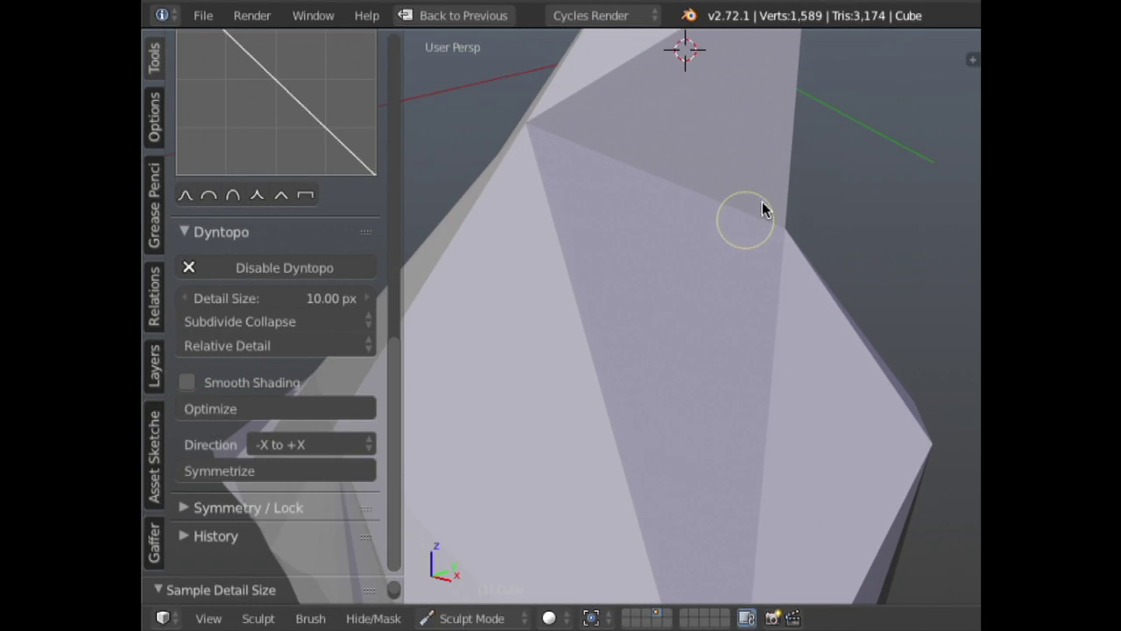
scroll(762, 208, up, 3)
drag(681, 268, 719, 248)
scroll(718, 248, down, 10)
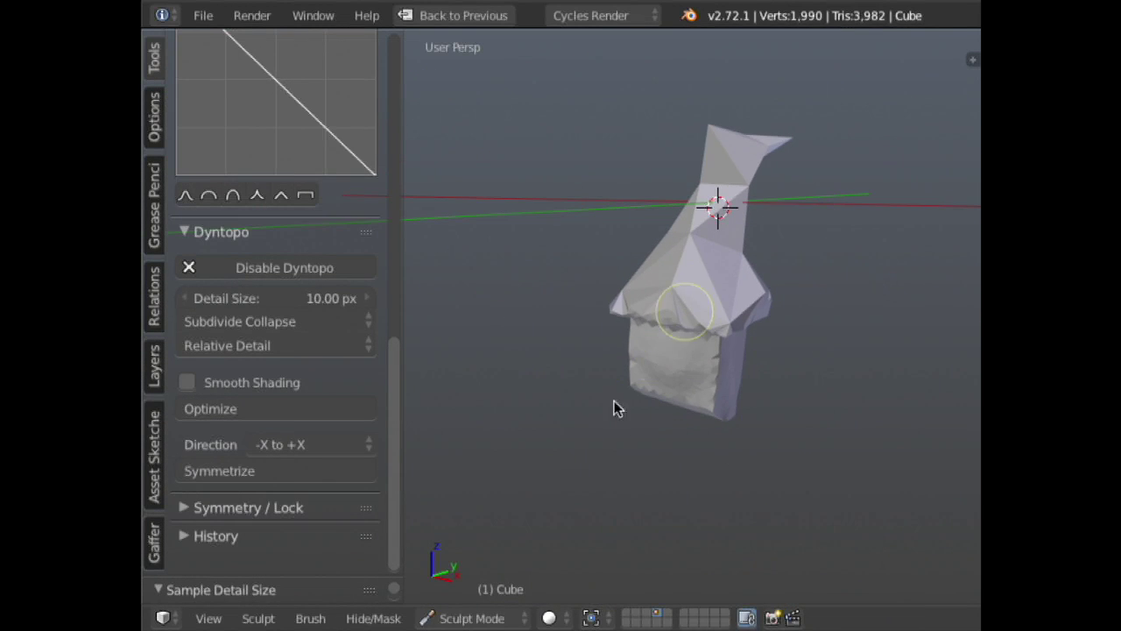
- Polish the coarse front faces and the upper spike with repeated strokes, refining the facets and thinning the tip
scroll(614, 405, up, 5)
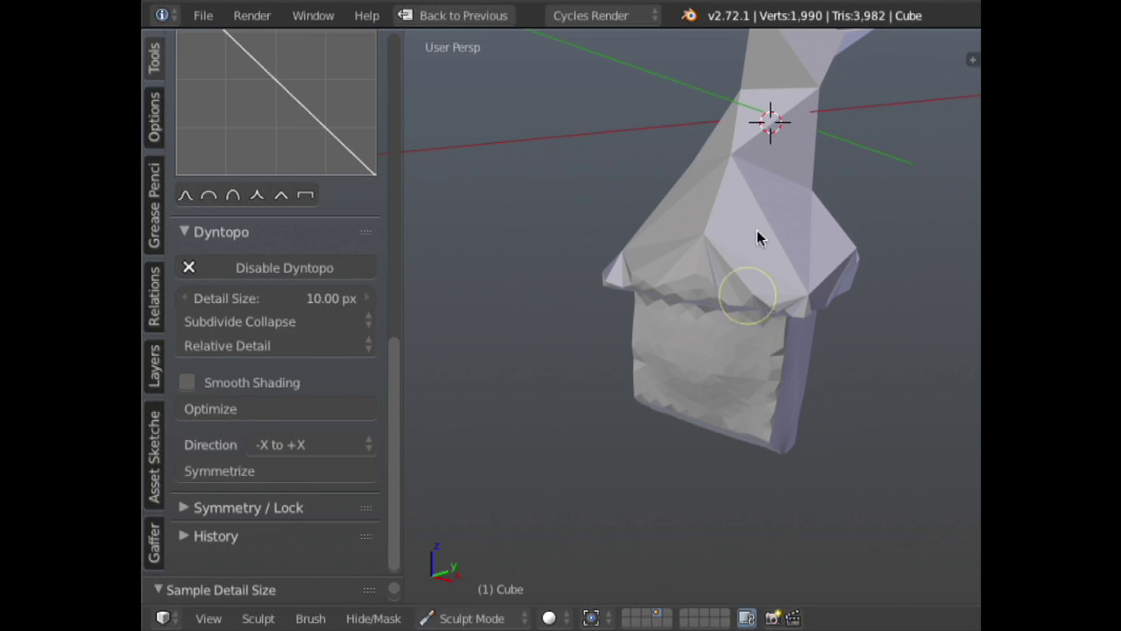
drag(726, 181, 704, 283)
middle_drag(704, 283, 673, 331)
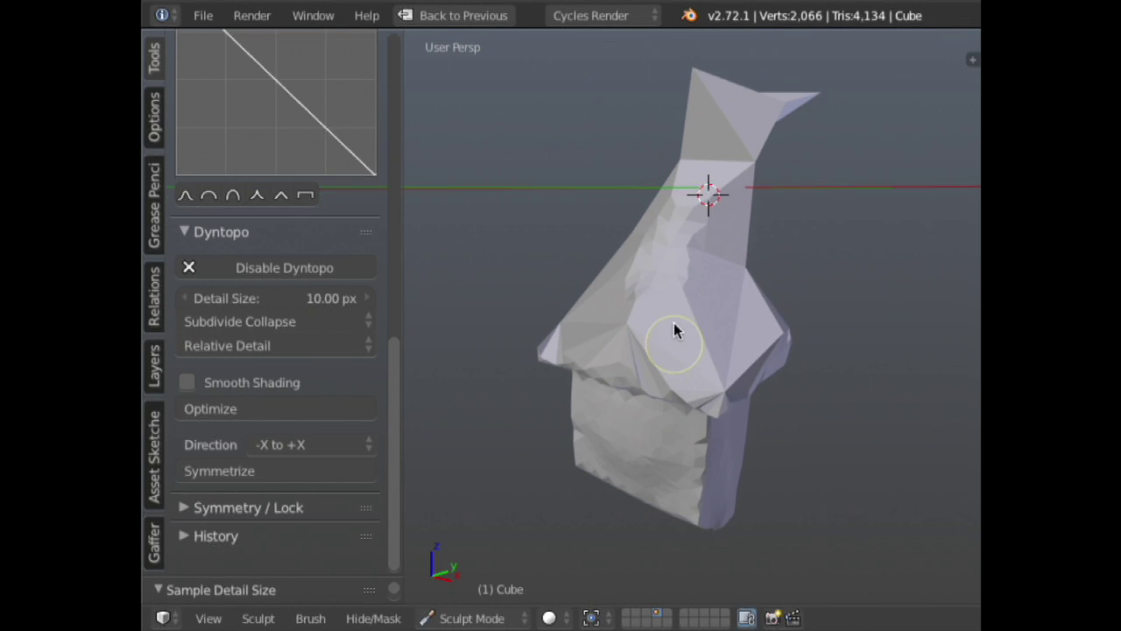
mouse_move(674, 331)
mouse_down()
mouse_move(676, 273)
mouse_move(648, 299)
mouse_move(647, 321)
mouse_move(695, 311)
mouse_move(662, 368)
mouse_move(699, 241)
mouse_move(780, 155)
mouse_move(806, 180)
mouse_move(754, 224)
mouse_move(671, 252)
mouse_move(657, 305)
mouse_move(671, 305)
mouse_move(703, 235)
mouse_move(723, 86)
mouse_move(702, 79)
mouse_move(800, 91)
mouse_move(826, 113)
mouse_up()
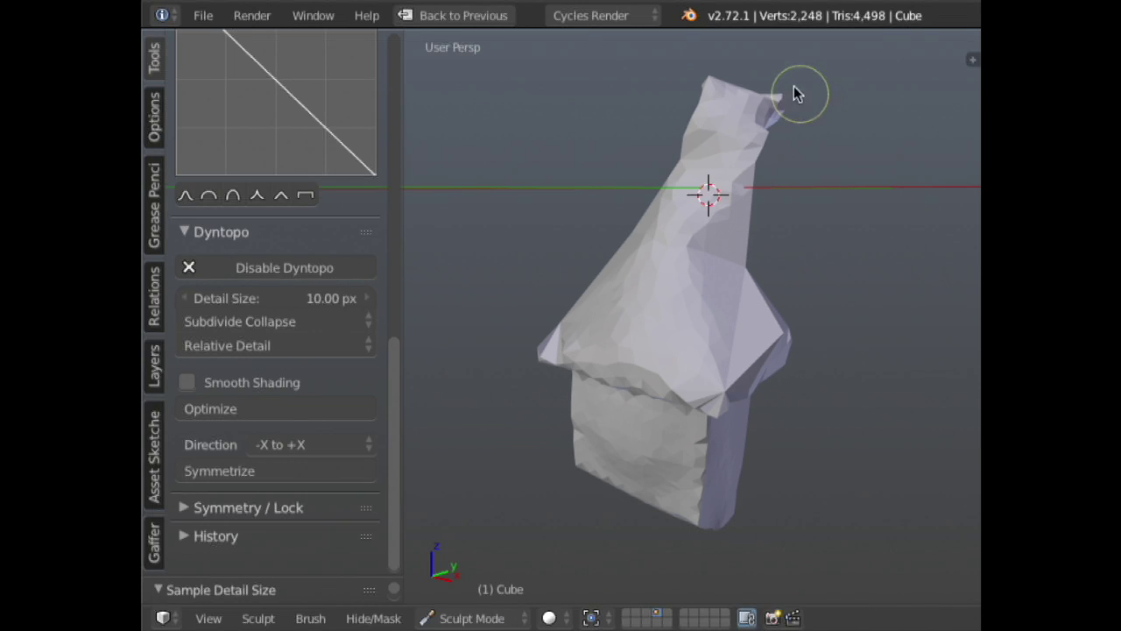
mouse_move(794, 93)
mouse_down()
mouse_move(733, 169)
mouse_move(770, 125)
mouse_move(711, 220)
mouse_move(771, 84)
mouse_move(740, 114)
mouse_move(730, 90)
mouse_move(763, 87)
mouse_move(770, 100)
mouse_move(732, 205)
mouse_move(753, 241)
mouse_move(804, 204)
mouse_up()
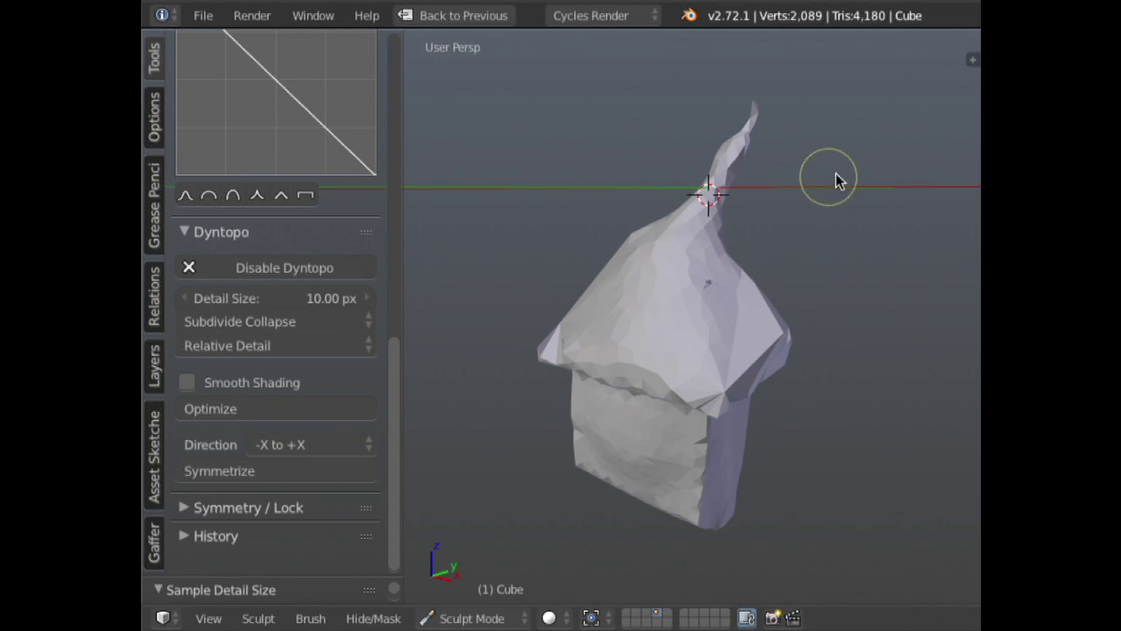
- Adjust the Polish brush's strength and round off the lower rim and corners of the roof-like upper form
mouse_move(748, 333)
mouse_down()
mouse_move(710, 419)
mouse_move(776, 345)
mouse_move(671, 320)
mouse_up()
key(shift+f)
click(780, 346)
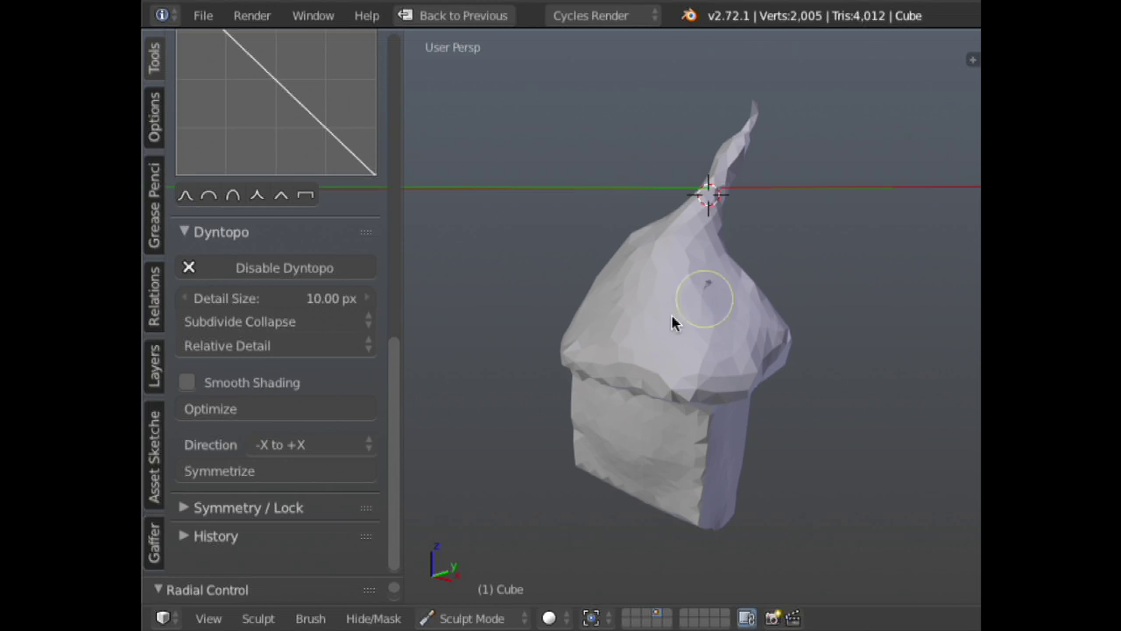
mouse_move(727, 322)
middle_down()
mouse_move(706, 361)
mouse_move(788, 313)
middle_up()
drag(633, 407, 765, 377)
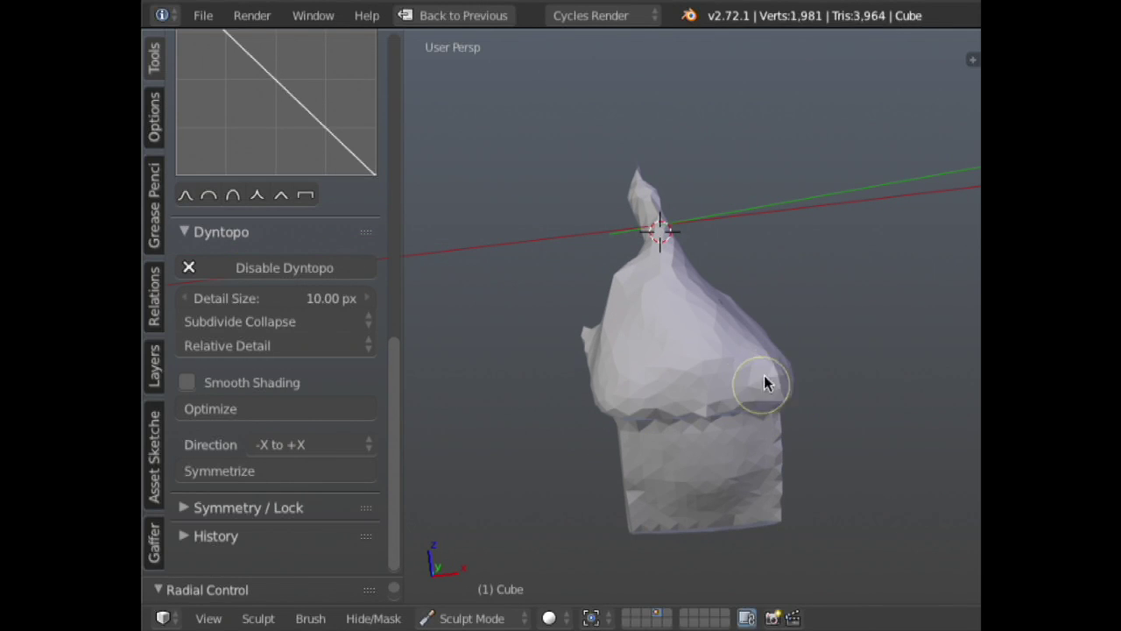
mouse_move(735, 412)
mouse_down()
mouse_move(629, 400)
mouse_move(802, 370)
mouse_move(696, 400)
mouse_move(748, 401)
mouse_move(701, 418)
mouse_up()
- Switch to the Crease brush and set Dyntopo's detail refine method to Subdivide Edges
key(s)
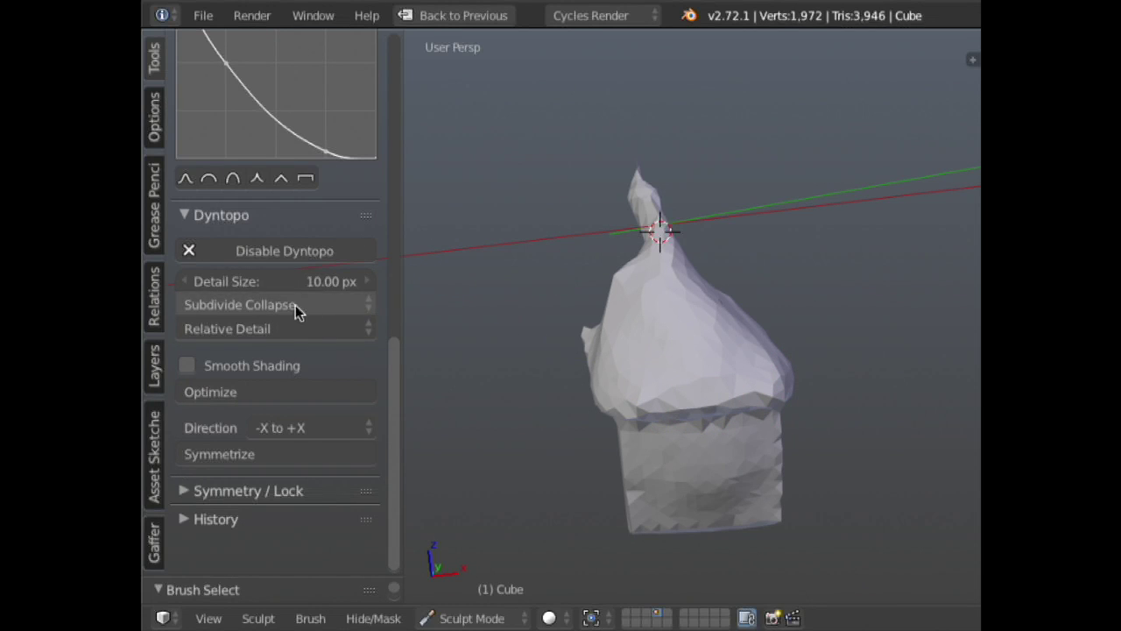
click(292, 307)
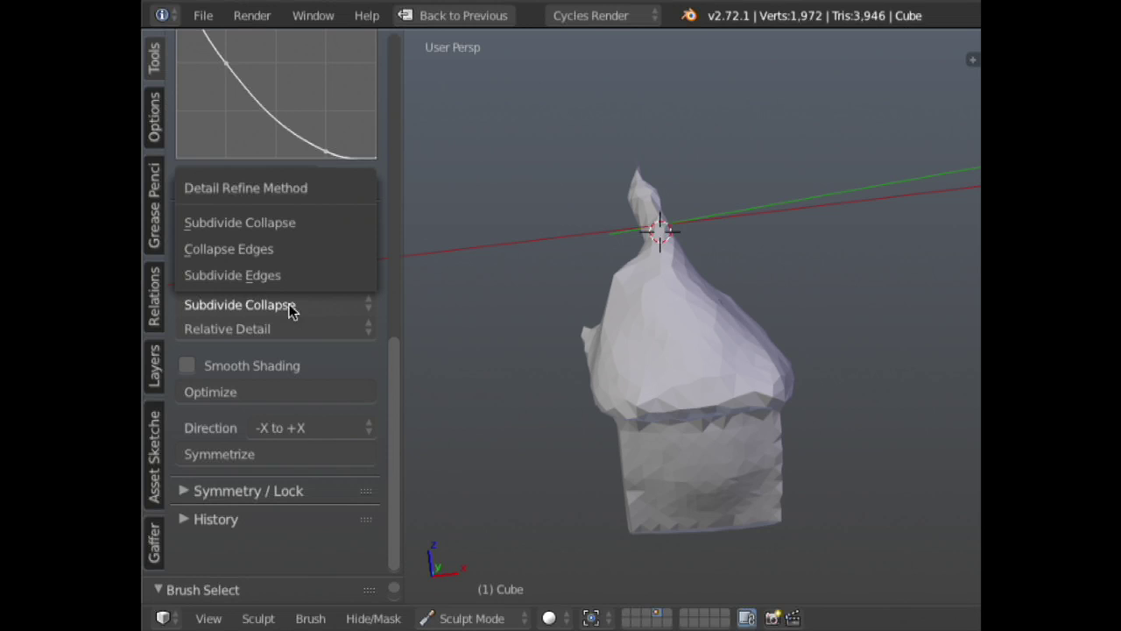
click(289, 276)
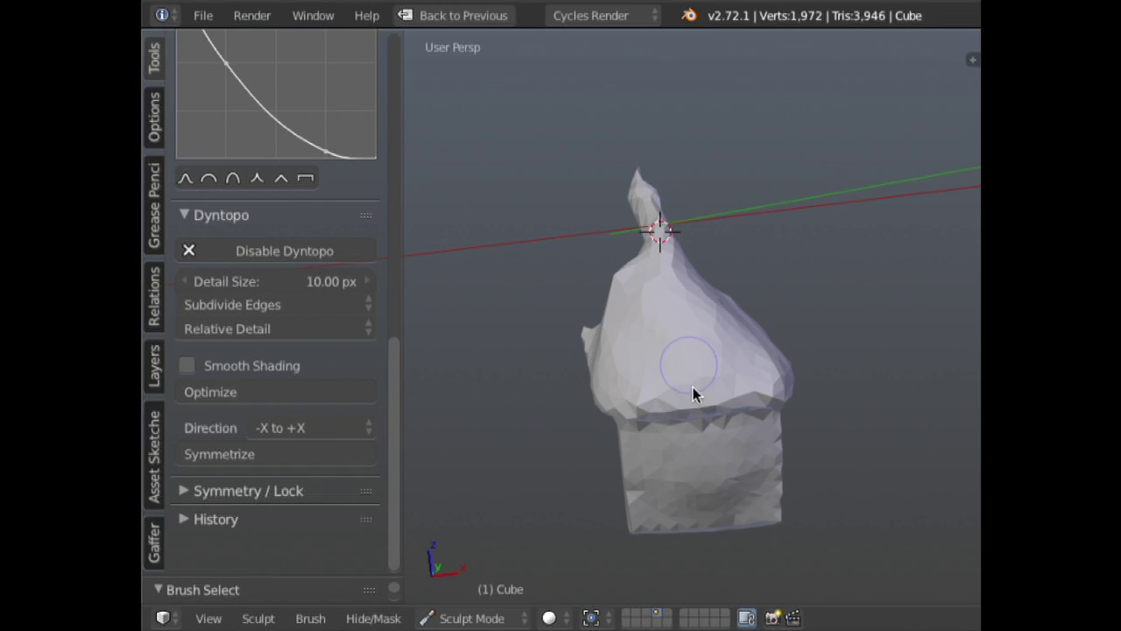
- Sharpen the overhanging rim around the roof-like form with crease strokes, and touch up the base of the spike
click(765, 399)
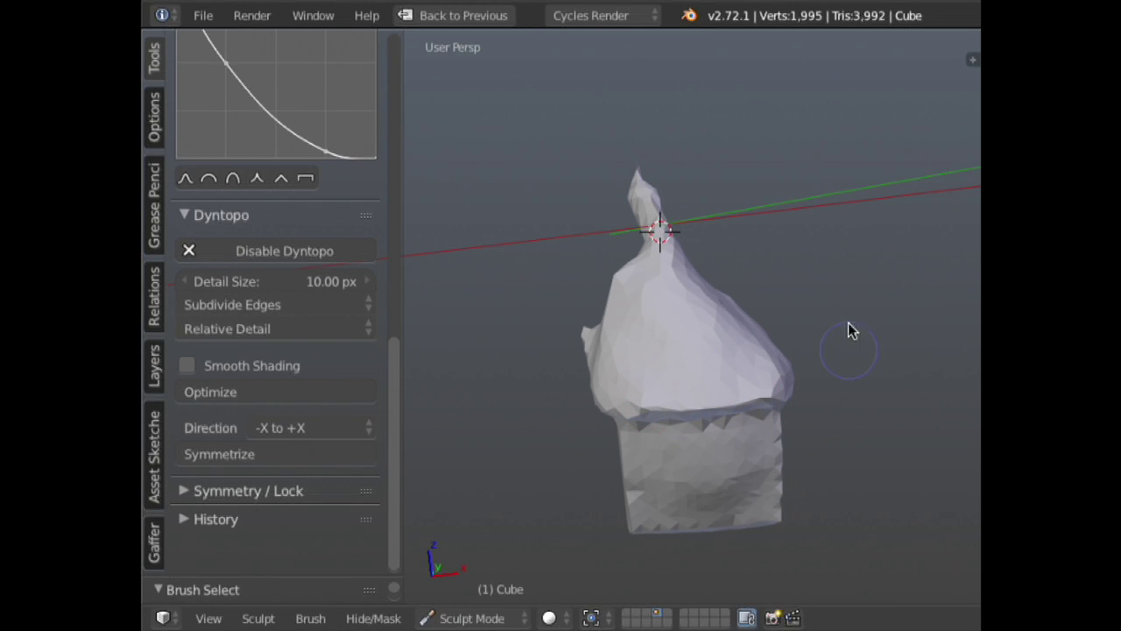
mouse_move(849, 327)
middle_down()
mouse_move(728, 348)
mouse_move(750, 261)
middle_up()
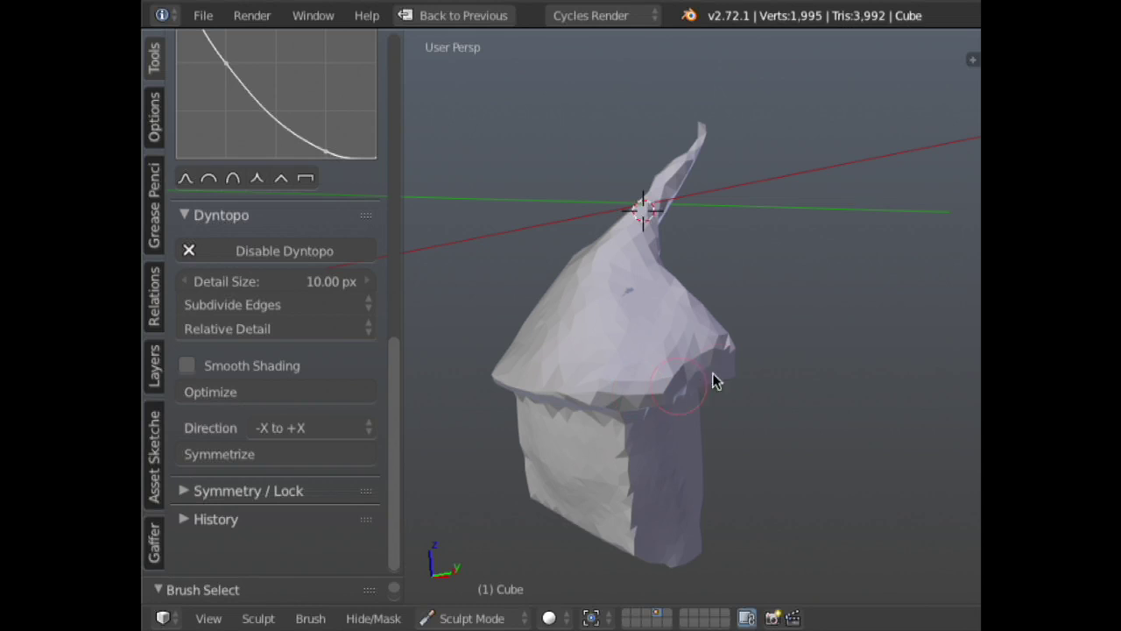
mouse_move(692, 388)
mouse_down()
mouse_move(706, 370)
mouse_move(700, 354)
mouse_up()
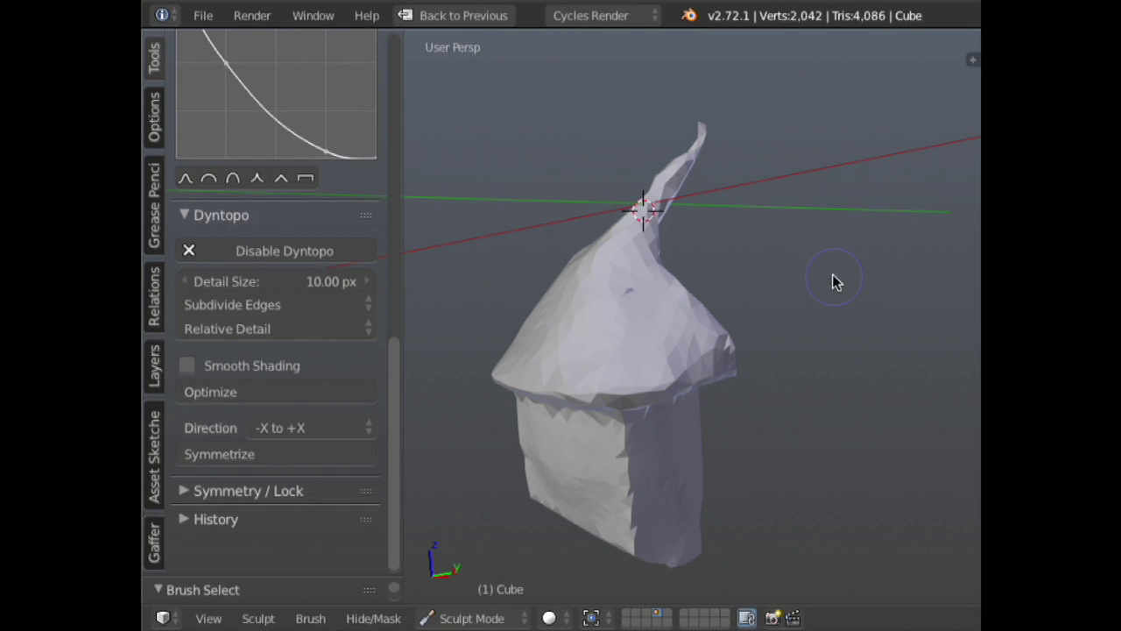
click(669, 192)
mouse_move(745, 254)
middle_down()
mouse_move(748, 329)
mouse_move(641, 412)
middle_up()
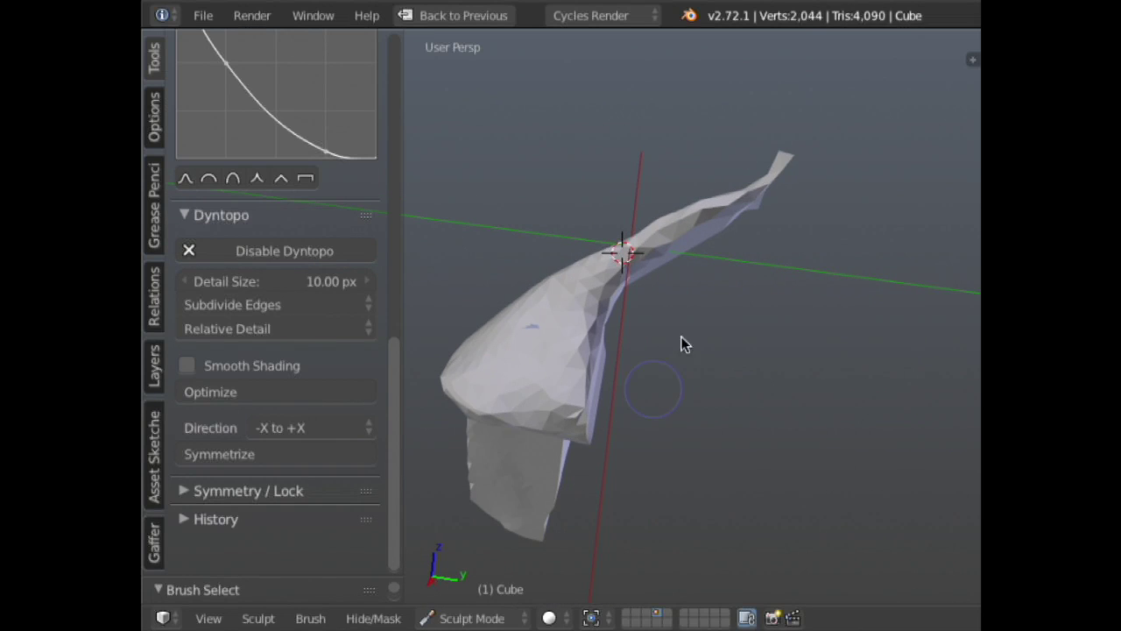
middle_drag(683, 343, 789, 209)
- Switch to the Notes app to check the Modeling Workshop tip list, and return to Blender
key(super+Tab)
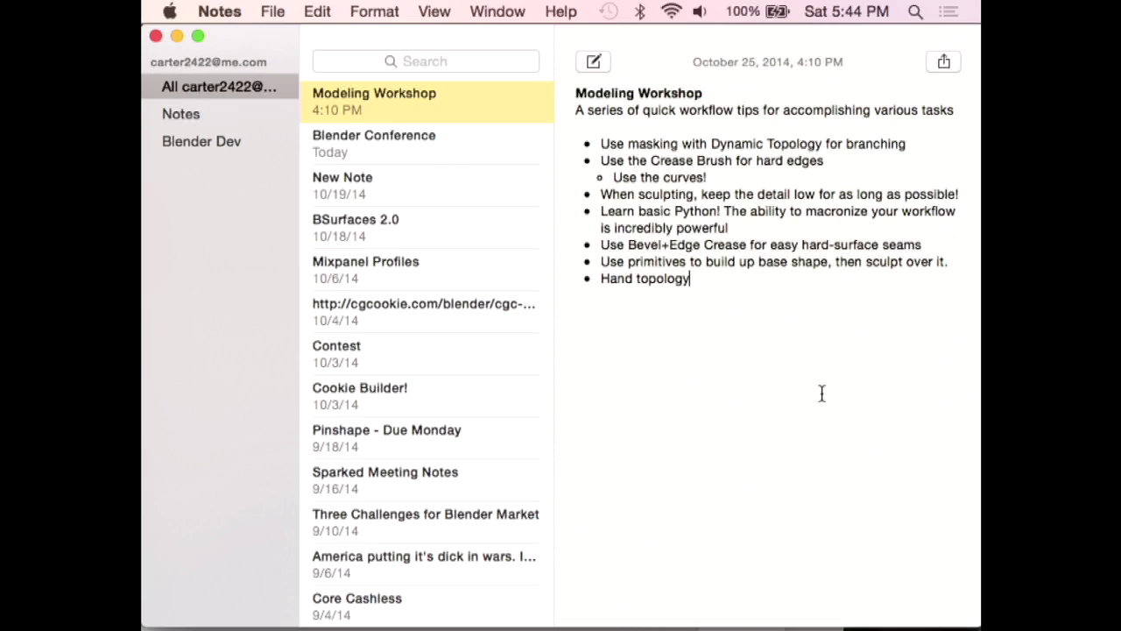
key(super+Tab)
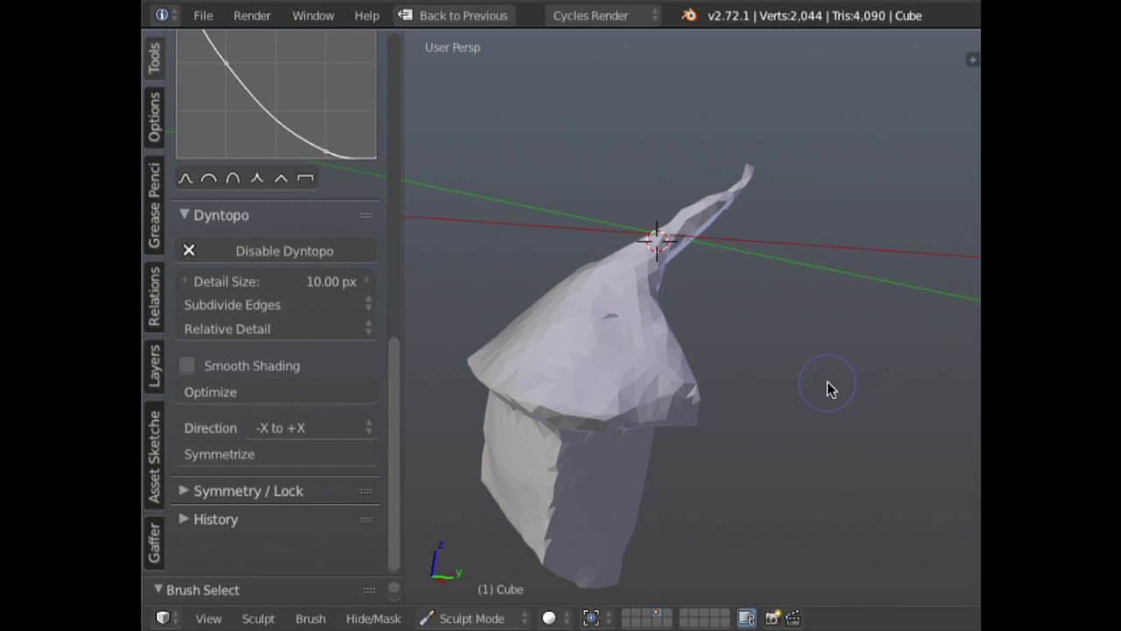
- Open the portrait bust scan listed third among the recent files
key(shift+super+o)
key(Down)
key(Down)
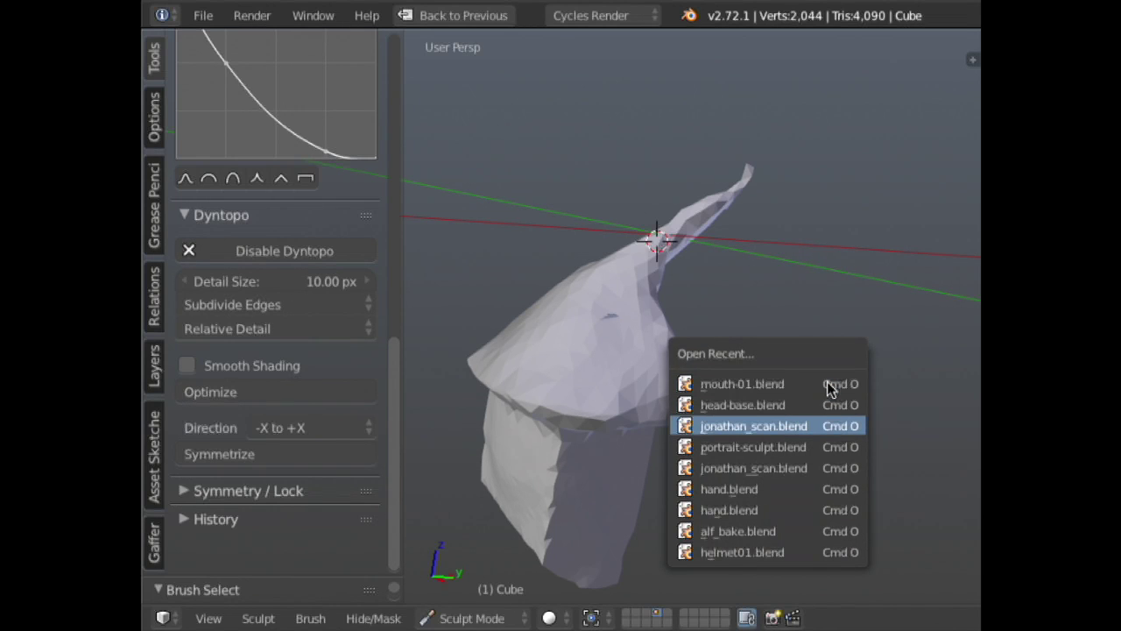
key(Return)
- Compare the bust scan's mesh density in wireframe and solid shading
key(z)
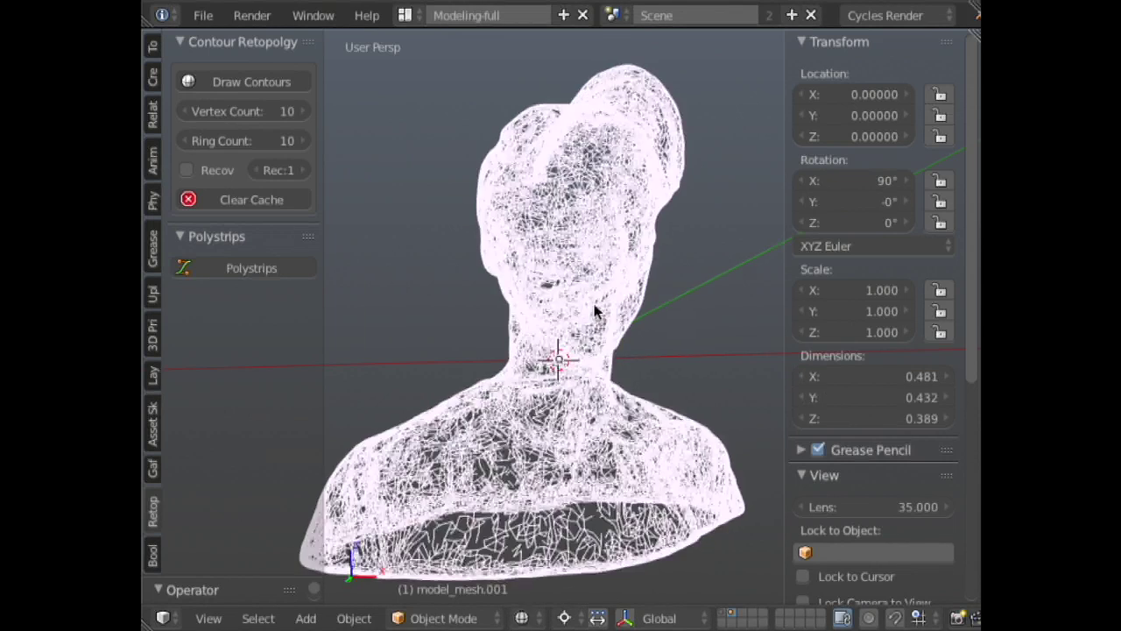
key(z)
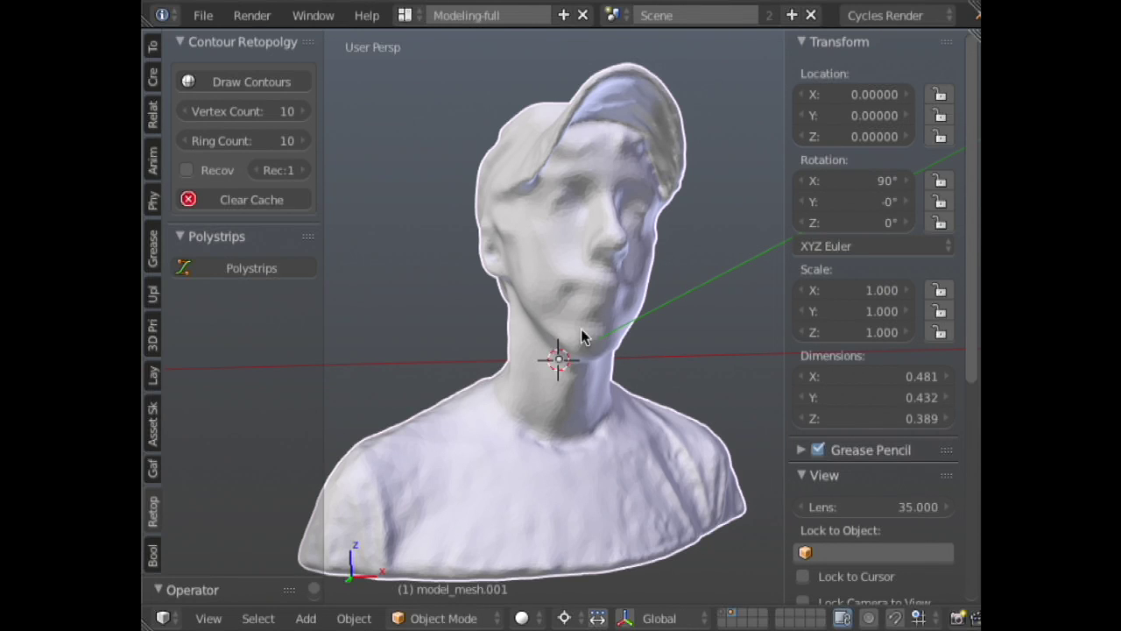
key(z)
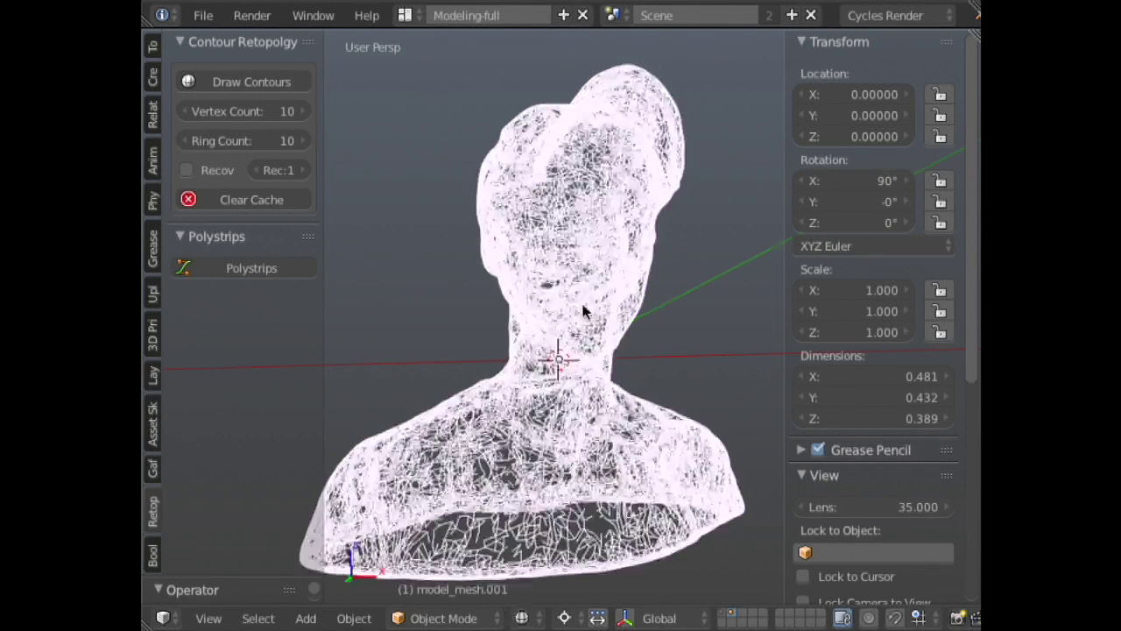
key(z)
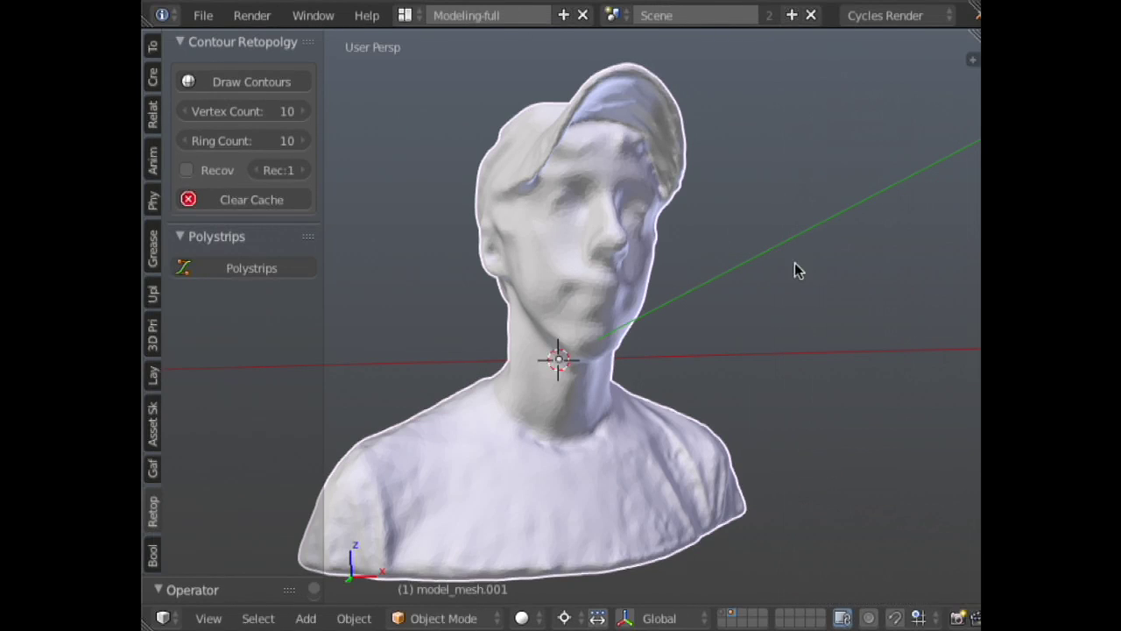
- Switch to the Modeling screen layout, show the bust's modifier settings, and widen the properties area
key(ctrl+Left)
scroll(928, 199, down, 5)
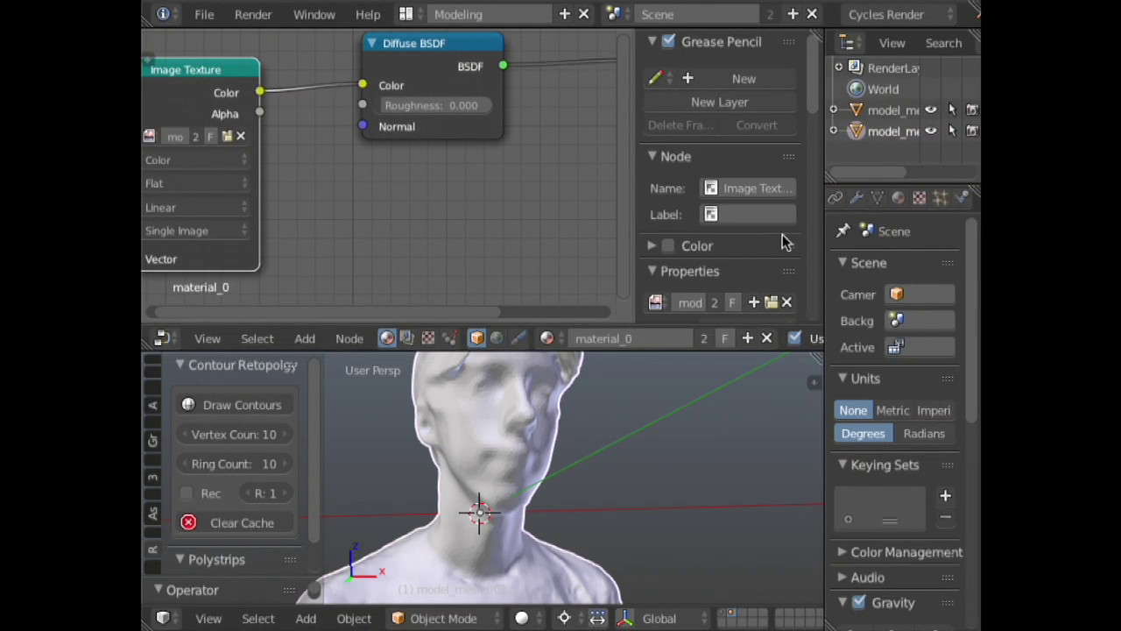
click(856, 197)
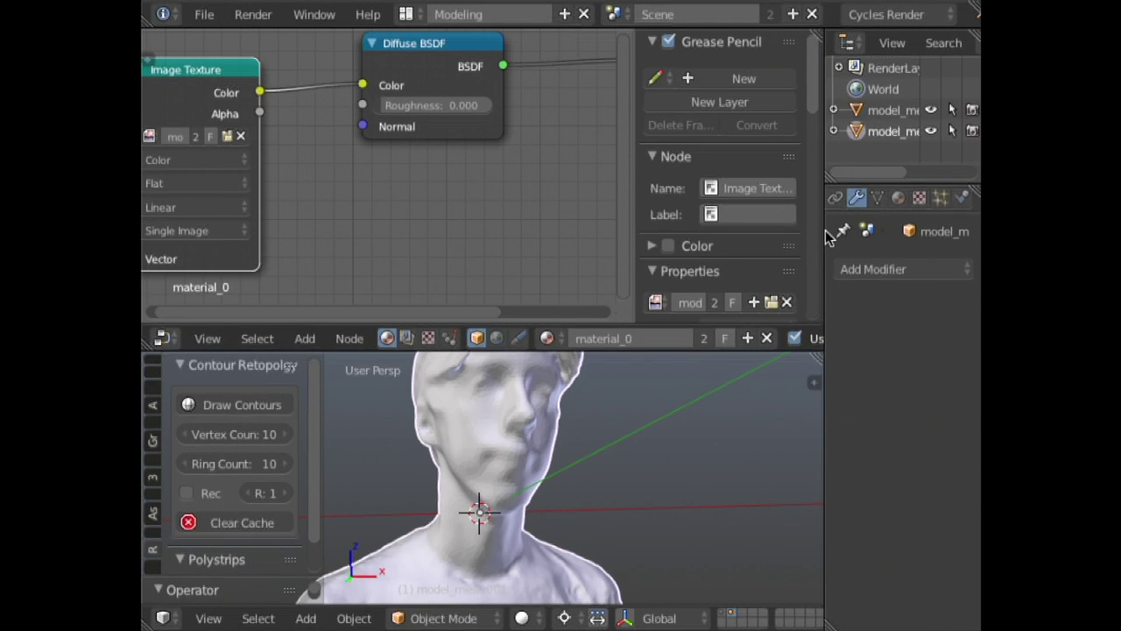
drag(822, 231, 771, 231)
- Add a Smooth modifier to the bust and expand the 3D view over the node editor
click(846, 268)
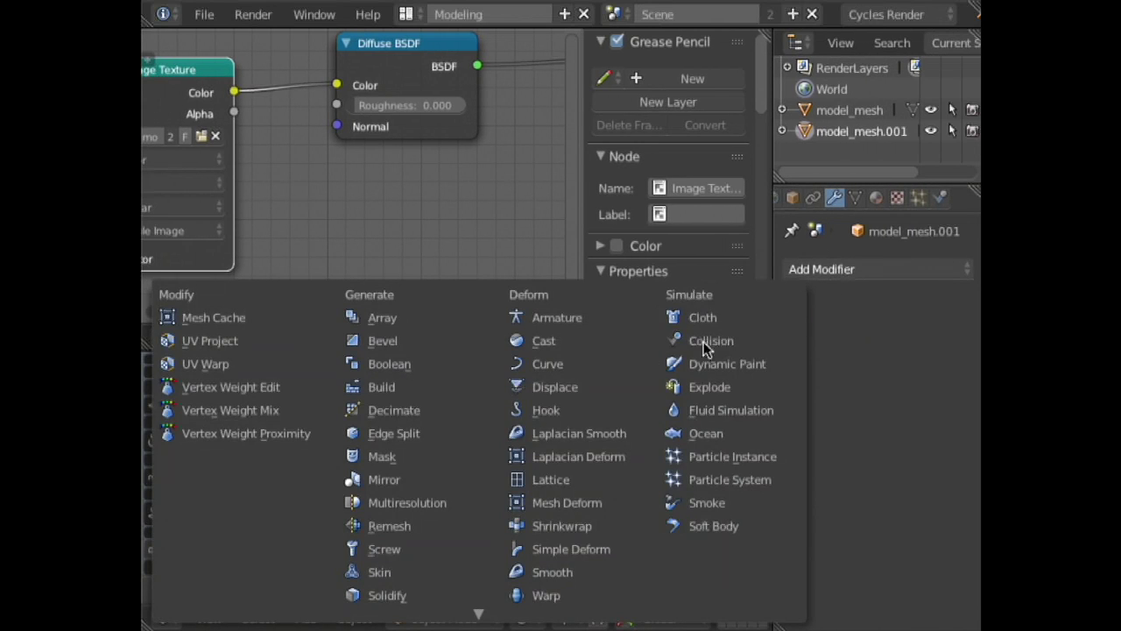
click(552, 572)
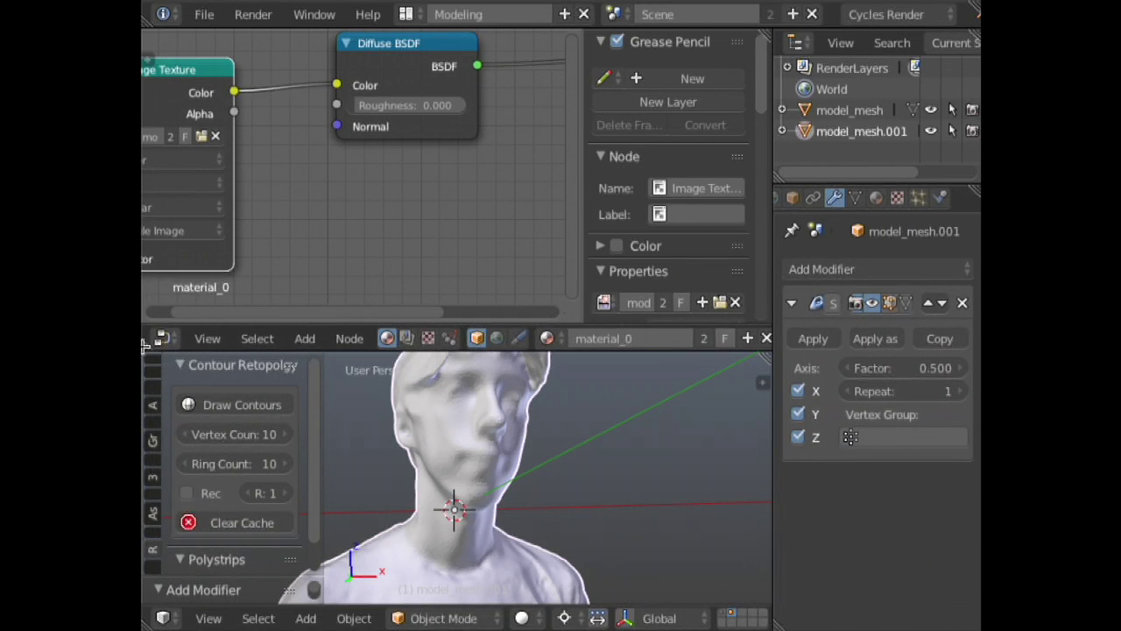
drag(149, 350, 156, 319)
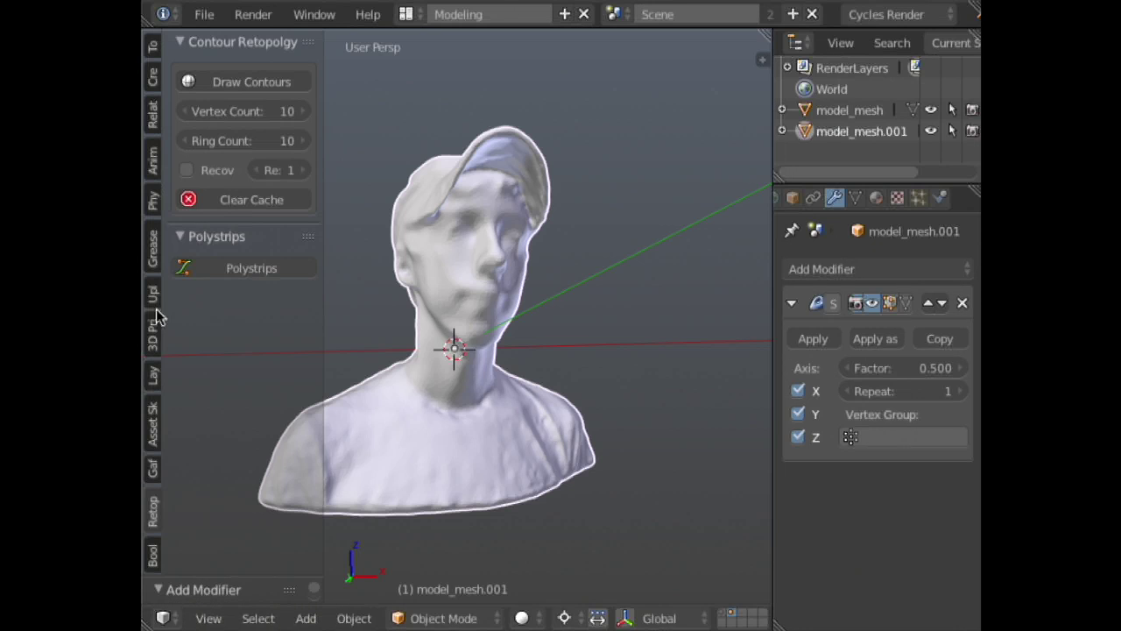
- Set the Smooth modifier's factor to 1.270 and repeat to 12, and check the bust from several sides
middle_drag(485, 314, 668, 283)
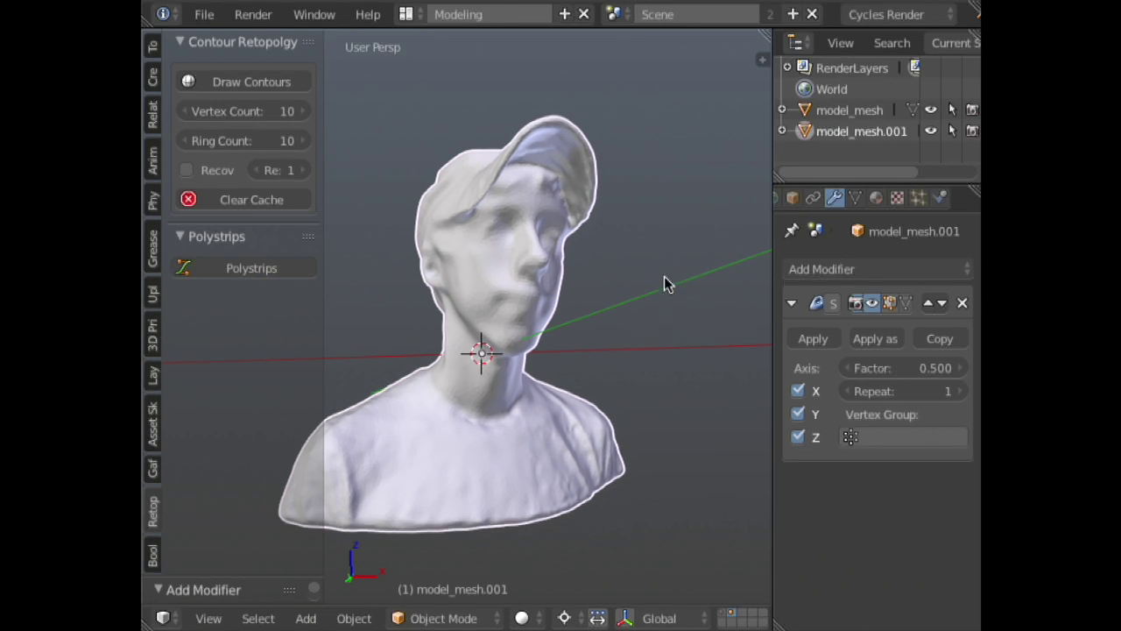
drag(893, 375, 942, 395)
middle_drag(668, 373, 513, 314)
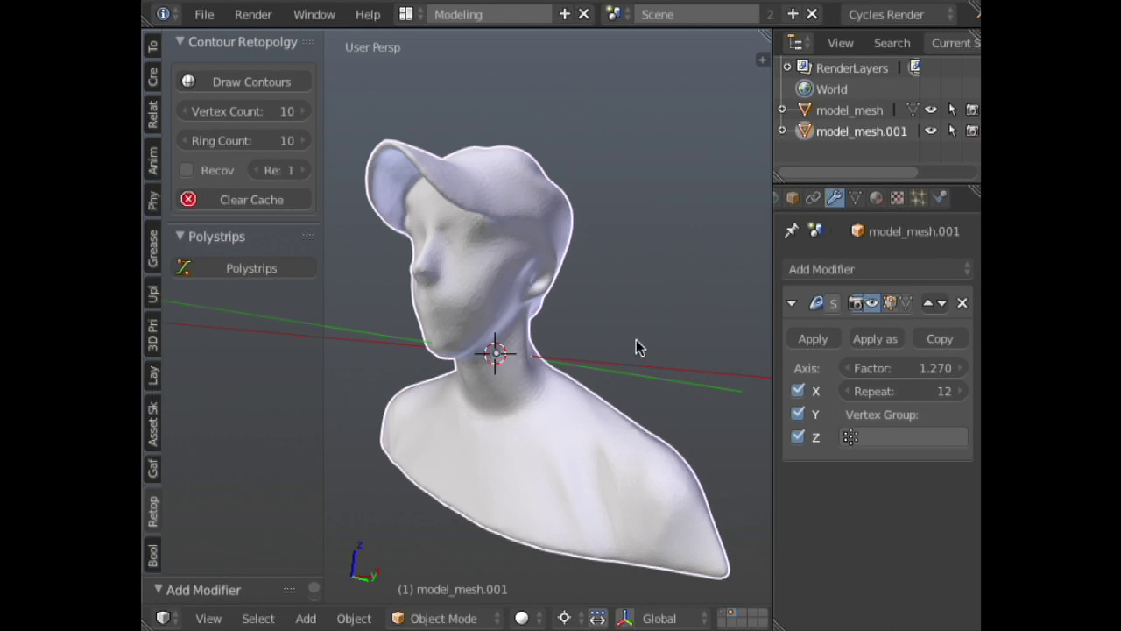
middle_drag(639, 346, 801, 312)
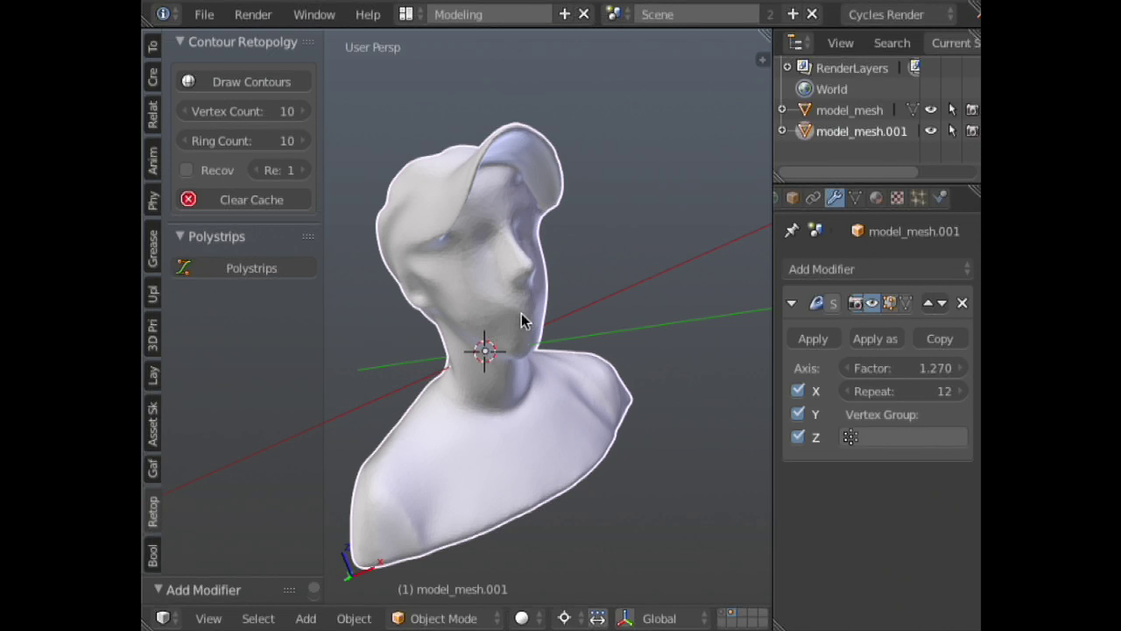
middle_drag(522, 320, 553, 313)
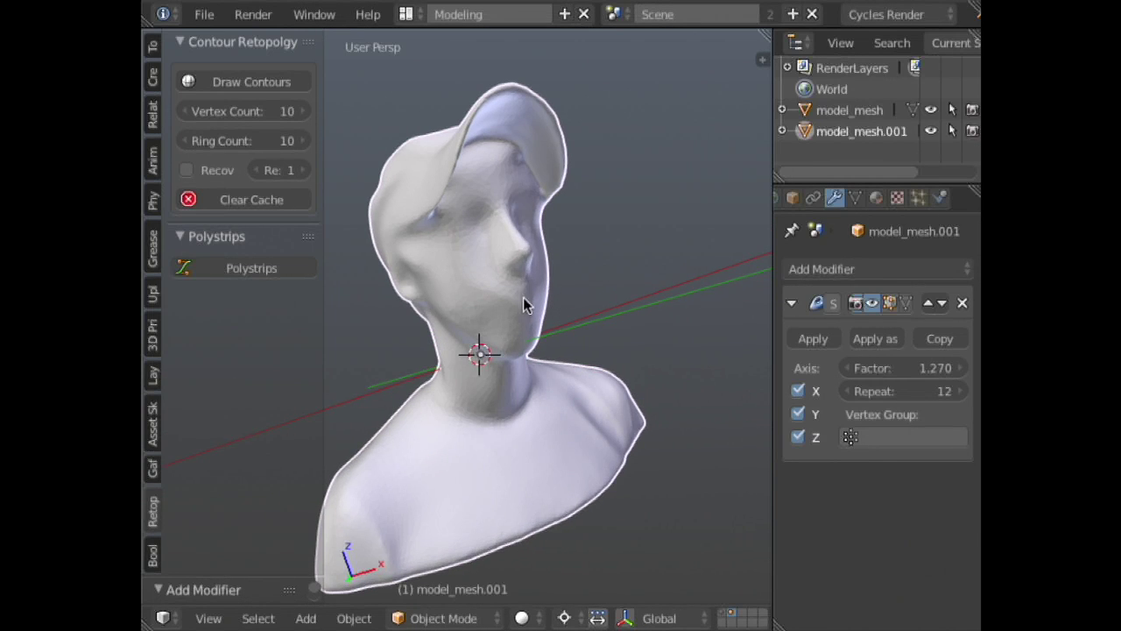
- Circle the bust's mouth area with a grease pencil stroke and delete the annotation
mouse_move(529, 289)
mouse_down()
mouse_move(532, 325)
mouse_move(536, 290)
mouse_up()
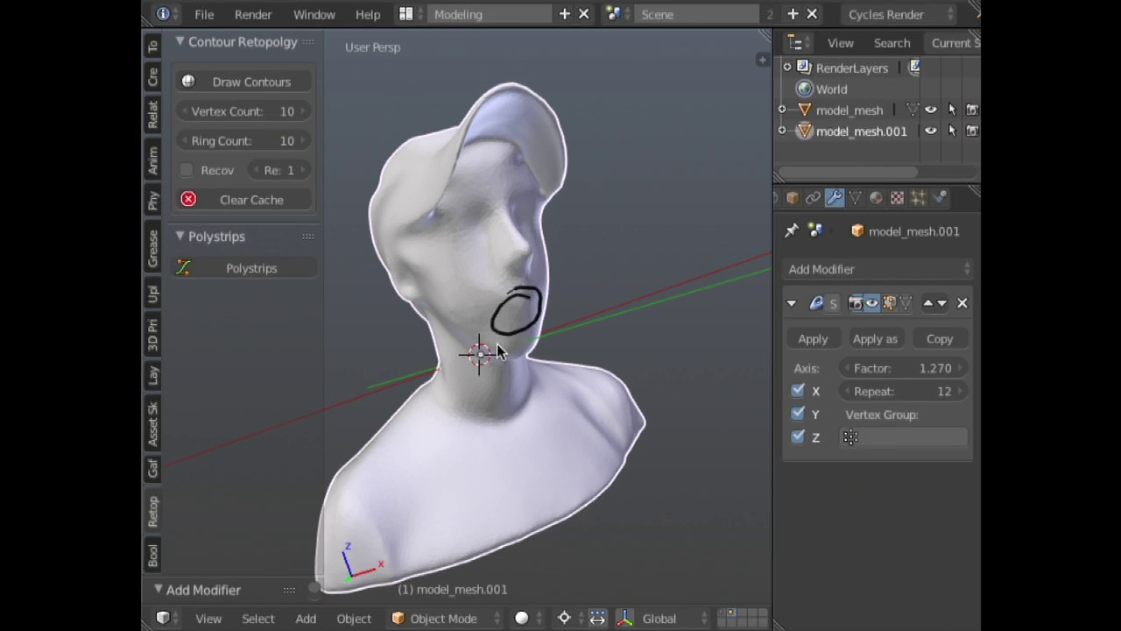
middle_drag(536, 322, 580, 269)
key(x)
click(543, 298)
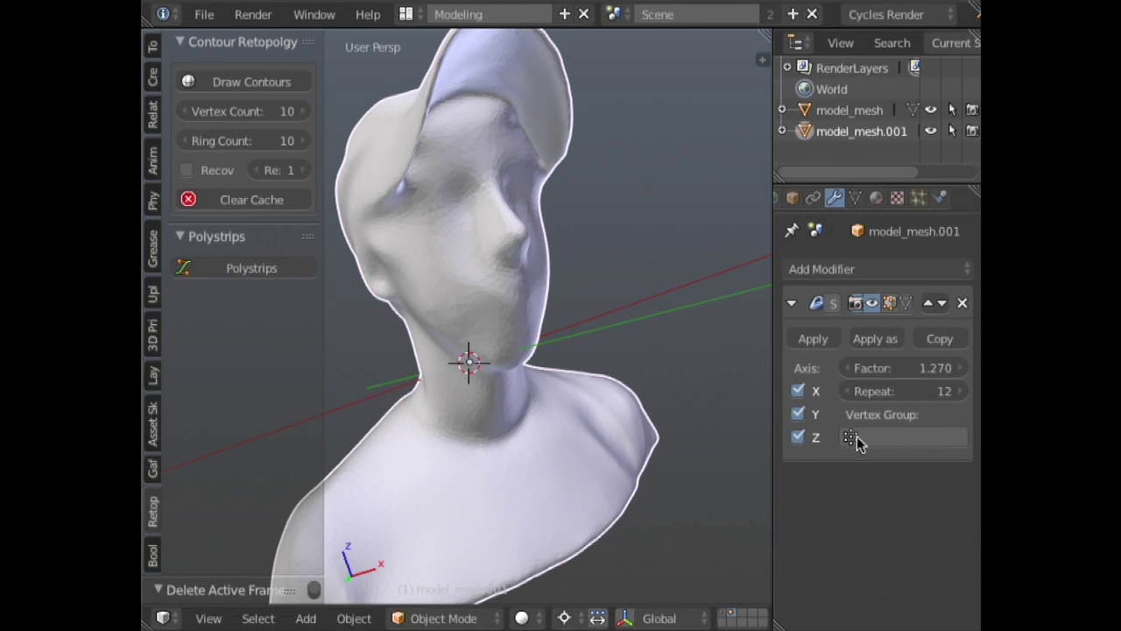
- Remove the Smooth modifier from the bust and inspect the faceted mouth and chin up close
click(962, 303)
middle_drag(570, 333, 621, 284)
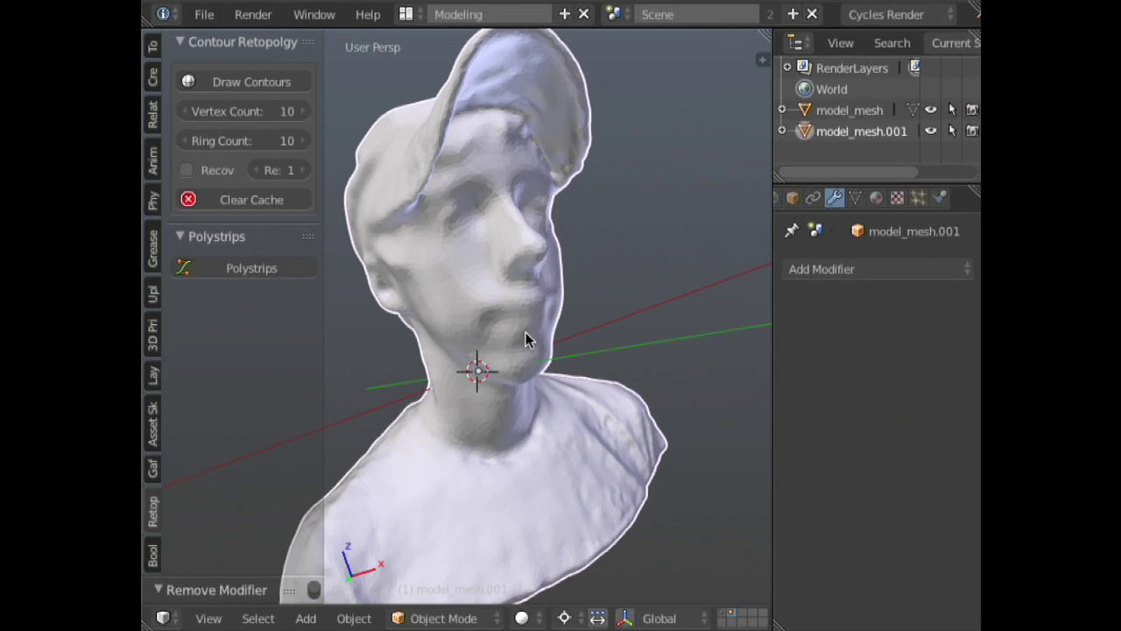
scroll(526, 340, up, 3)
middle_drag(601, 268, 471, 383)
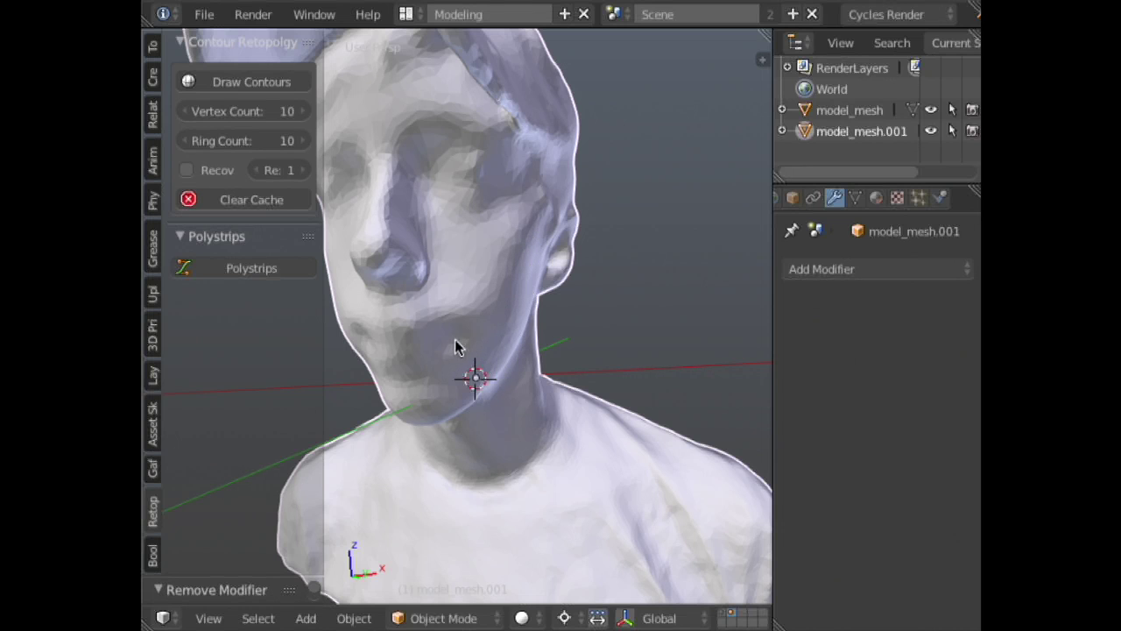
middle_drag(454, 339, 564, 293)
scroll(596, 236, up, 2)
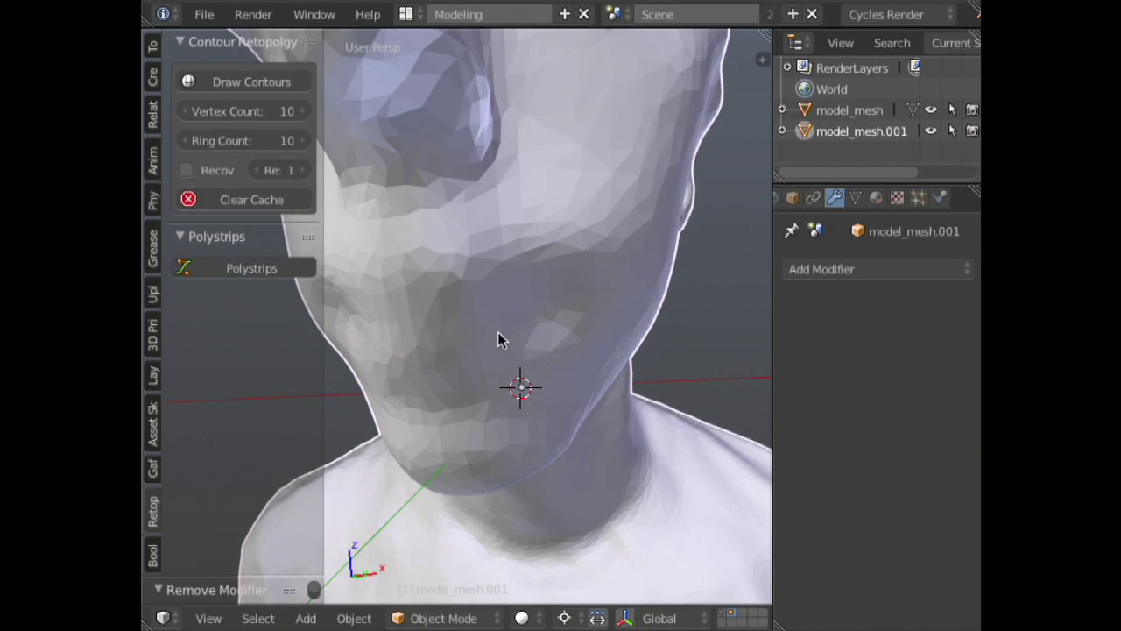
middle_drag(498, 334, 626, 280)
- Try fly navigation around the bust to look at its lower face and neck
key(shift+f)
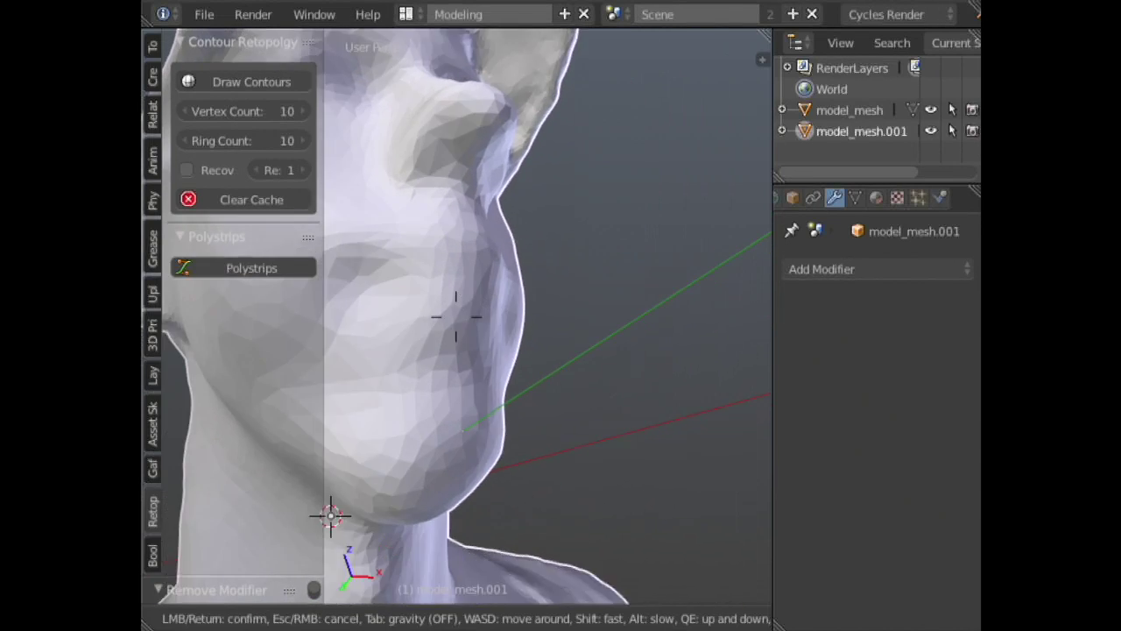
key(s)
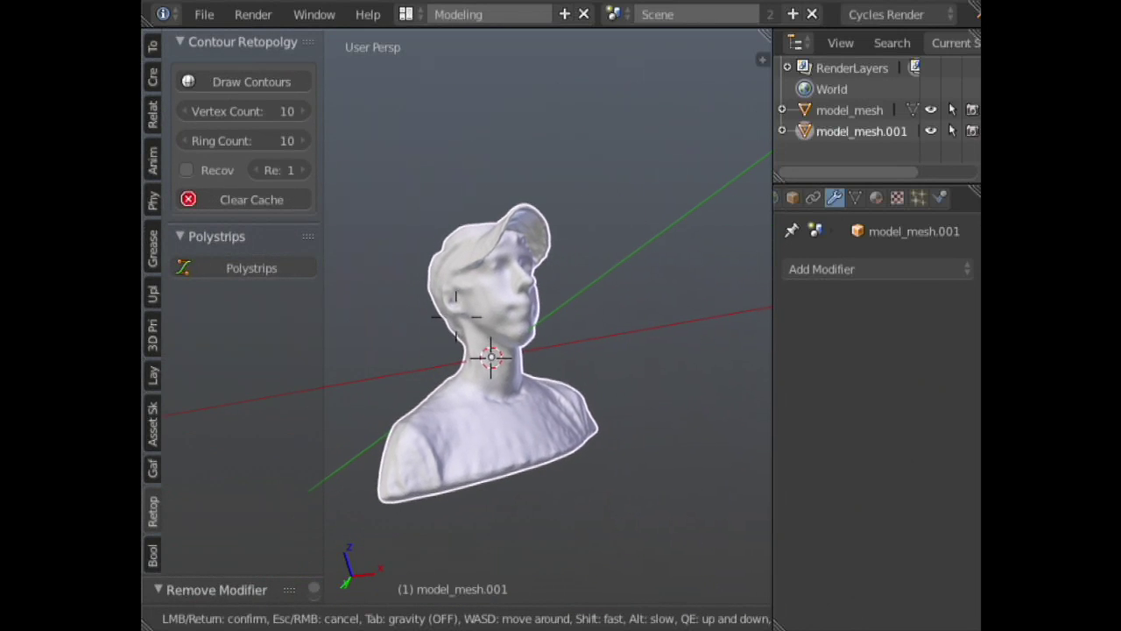
key(Escape)
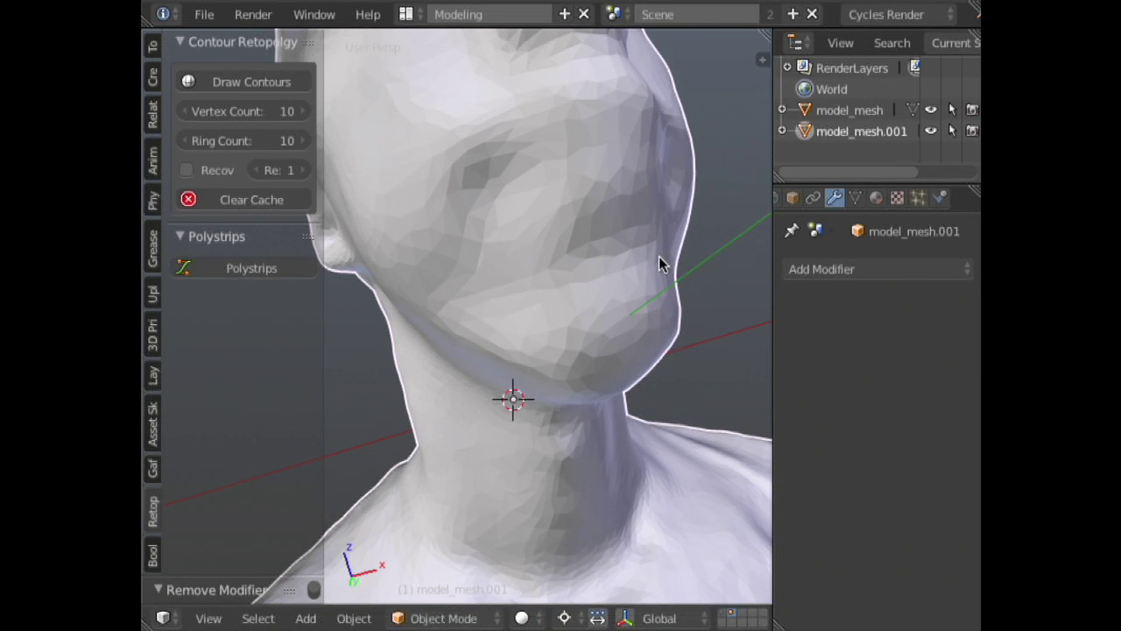
key(shift+f)
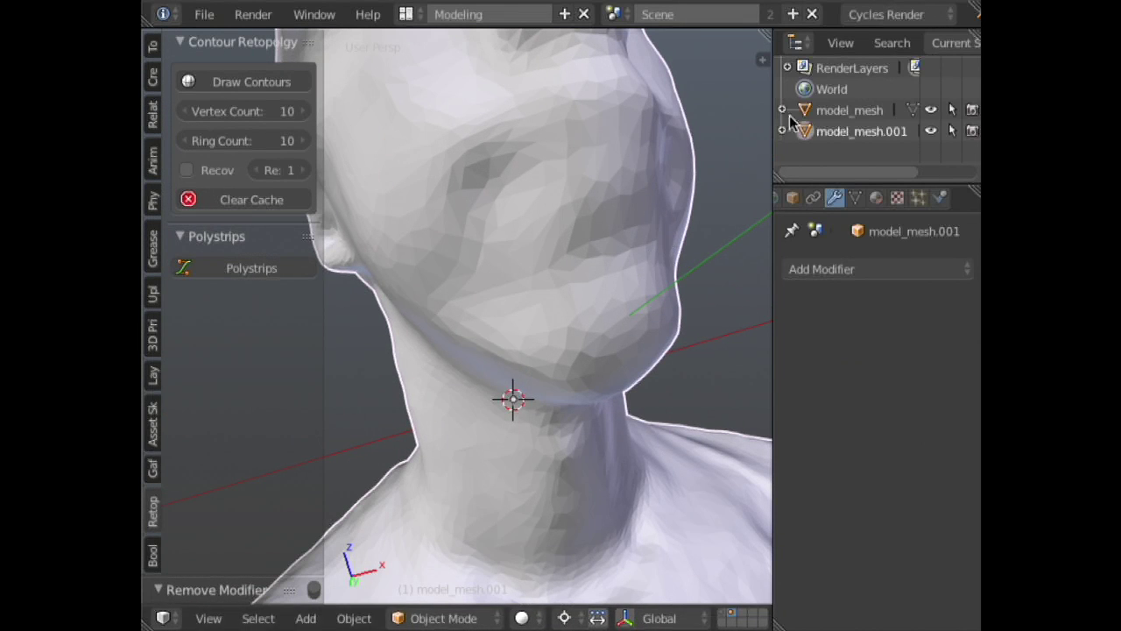
key(Escape)
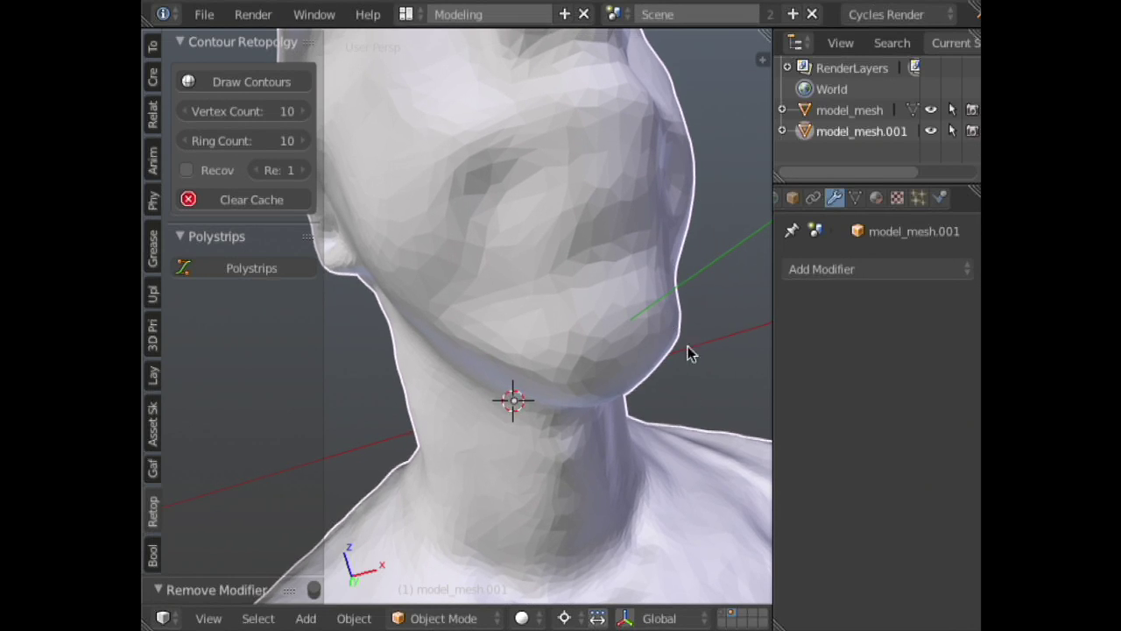
- Put the bust in Sculpt Mode, choose the sculpt brush named Brush, and set its radius to 61 px
middle_drag(688, 352, 499, 453)
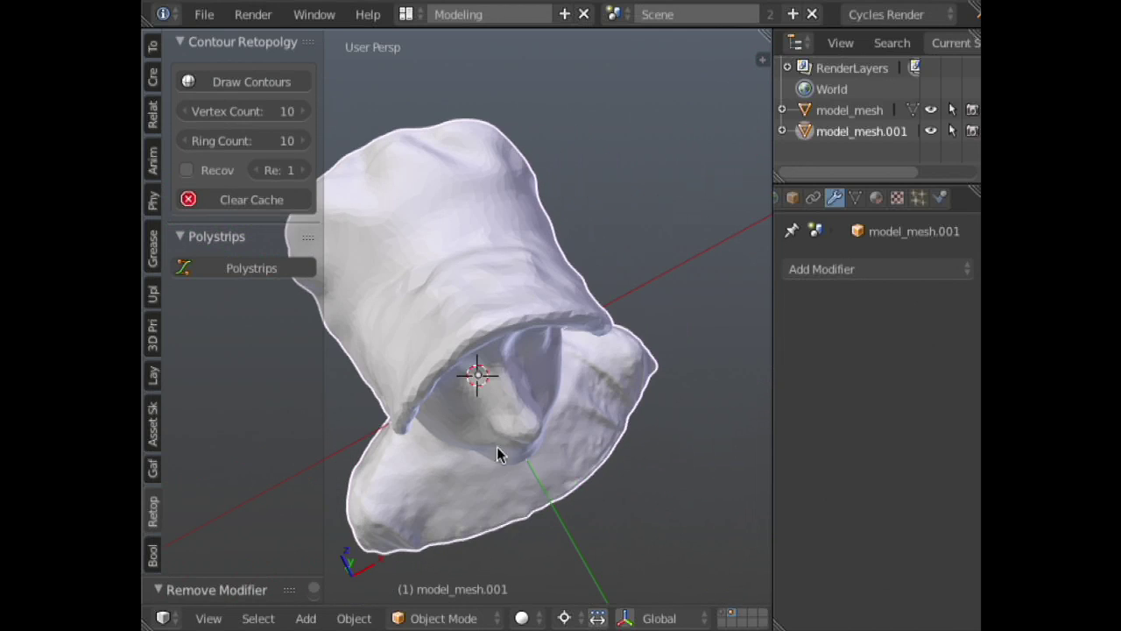
click(470, 619)
click(464, 546)
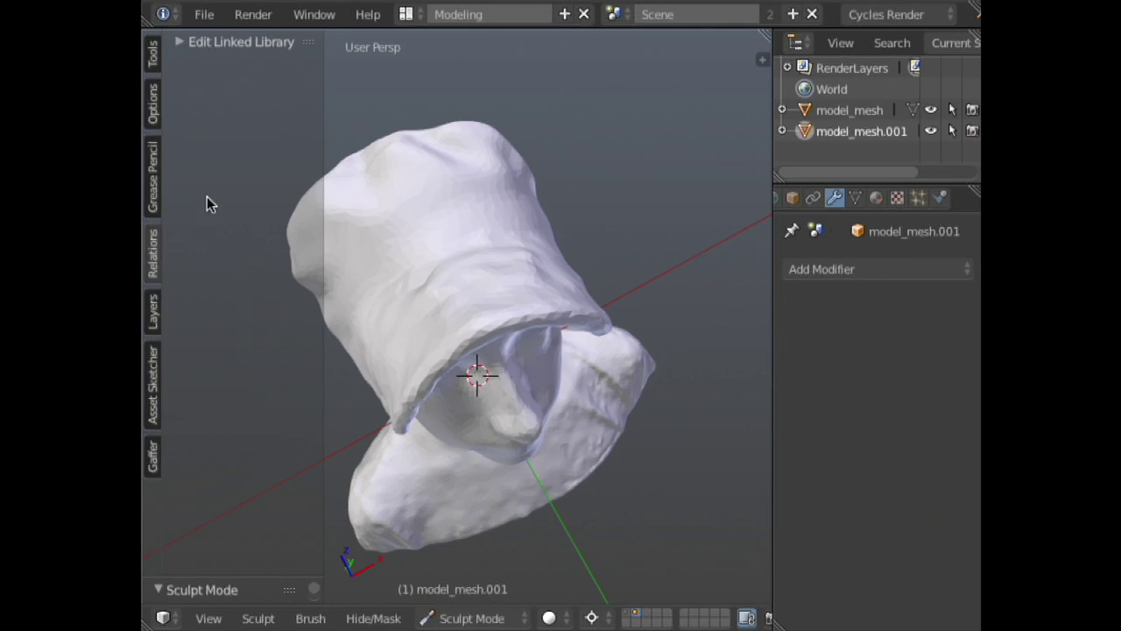
click(234, 123)
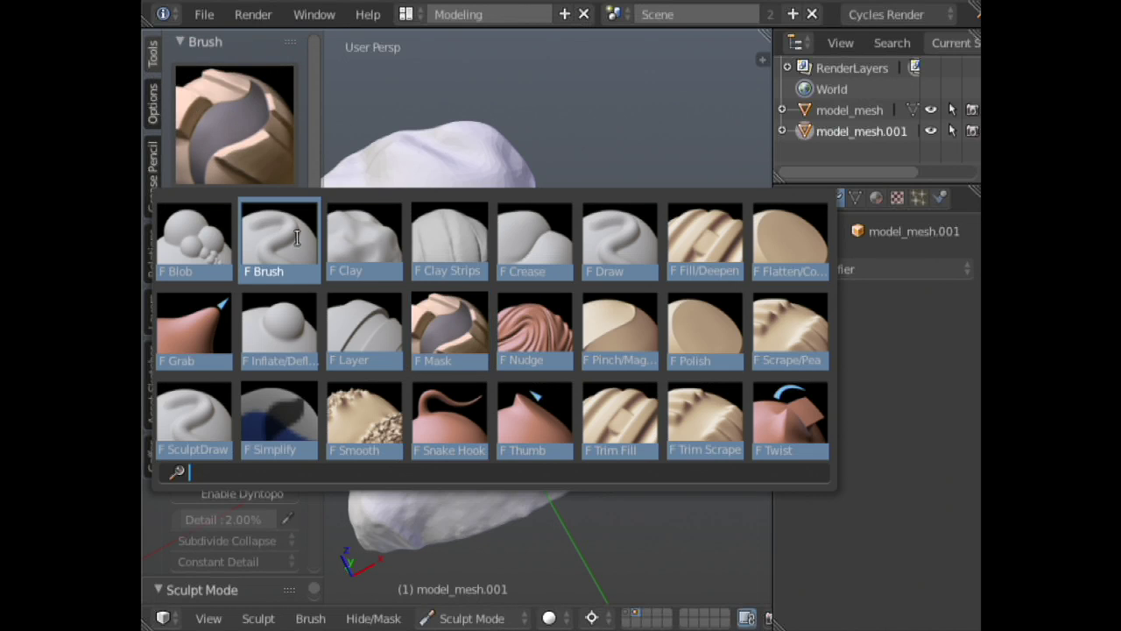
click(280, 246)
key(f)
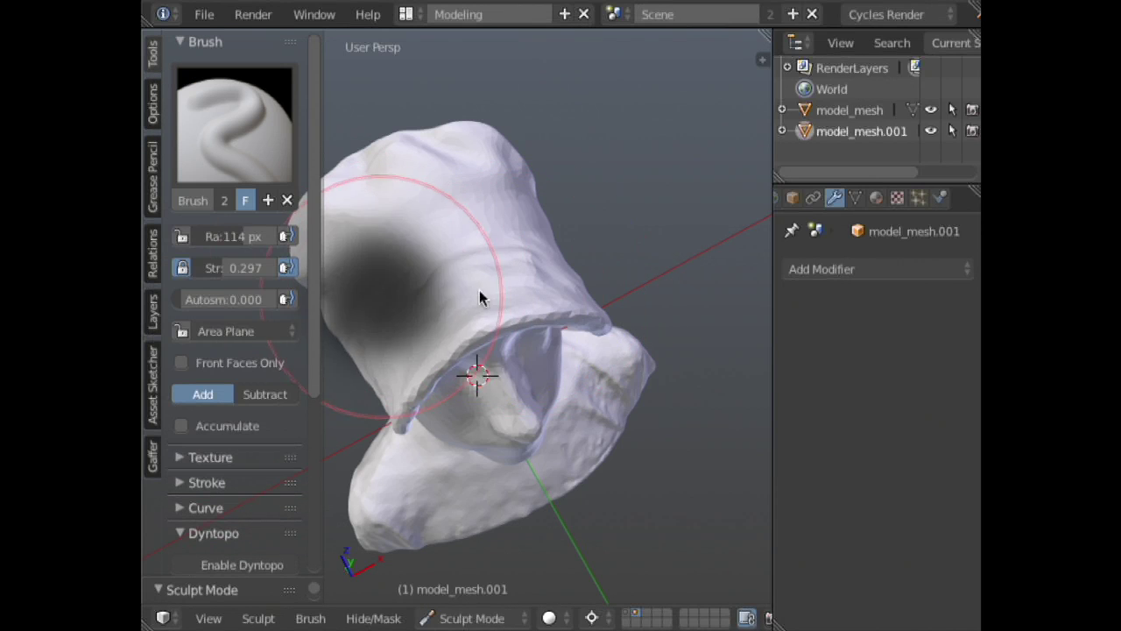
click(504, 316)
- Make a test sculpt stroke across the thin brim of the bust's cap
scroll(510, 324, up, 3)
mouse_move(476, 292)
mouse_down()
mouse_move(444, 295)
mouse_move(418, 314)
mouse_move(406, 310)
mouse_move(470, 275)
mouse_move(460, 266)
mouse_move(417, 280)
mouse_up()
mouse_move(417, 280)
middle_down()
mouse_move(570, 70)
mouse_move(395, 180)
mouse_move(543, 341)
mouse_move(557, 285)
mouse_move(521, 376)
mouse_move(552, 318)
middle_up()
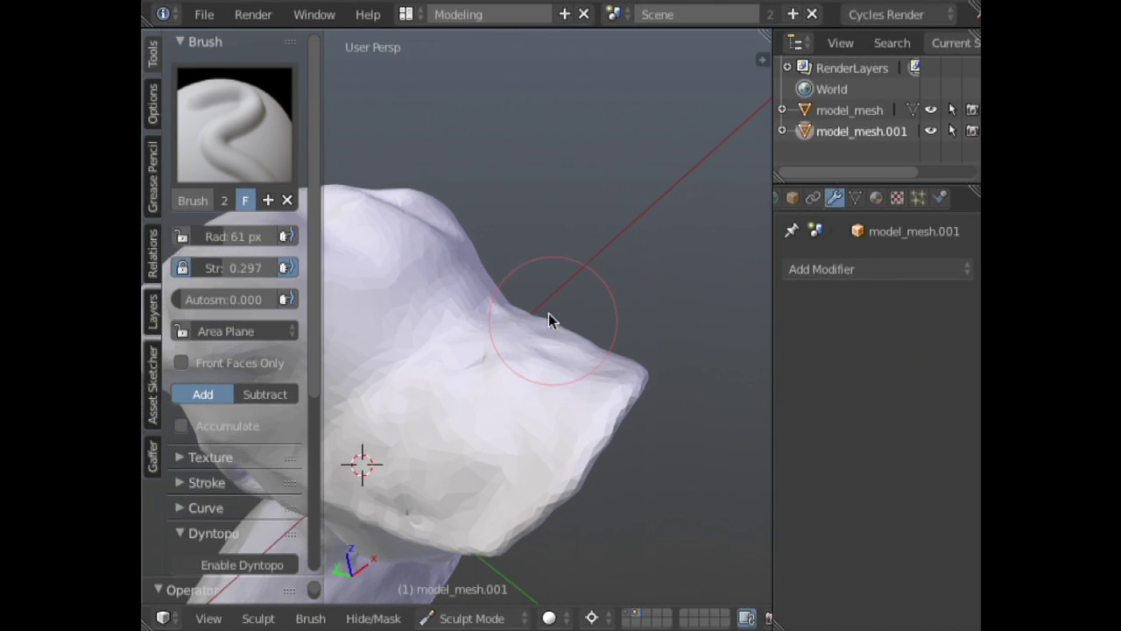
- Enable Front Faces Only for the brush and sculpt another test stroke on the cap's brim
click(234, 363)
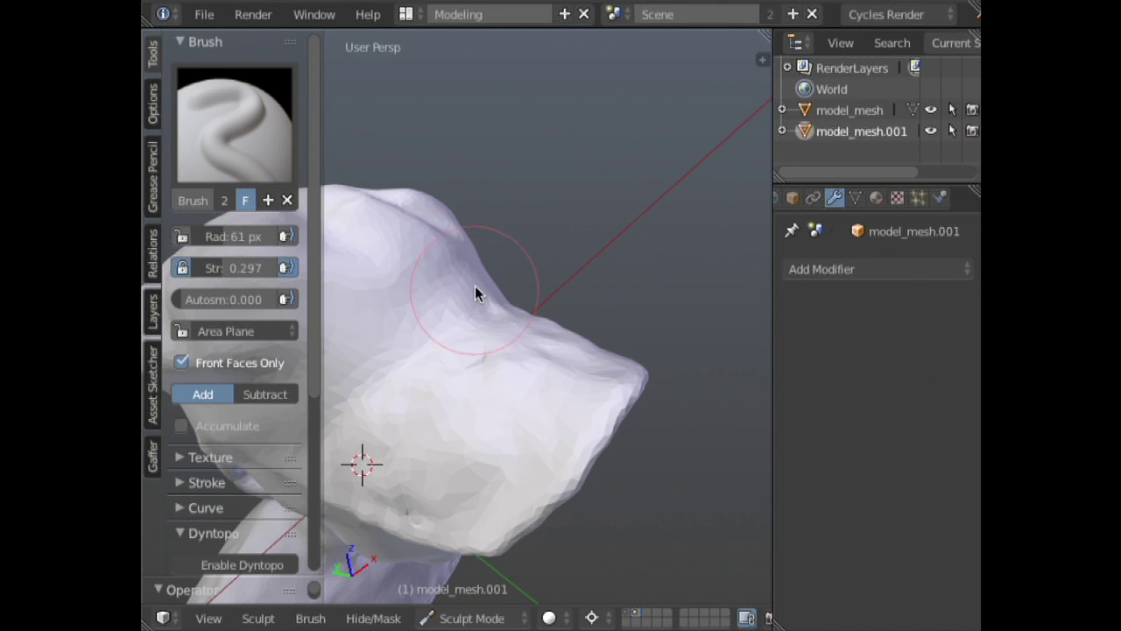
middle_drag(475, 290, 538, 288)
mouse_move(532, 299)
mouse_down()
mouse_move(501, 389)
mouse_move(521, 325)
mouse_up()
mouse_move(521, 325)
middle_down()
mouse_move(579, 244)
mouse_move(468, 409)
middle_up()
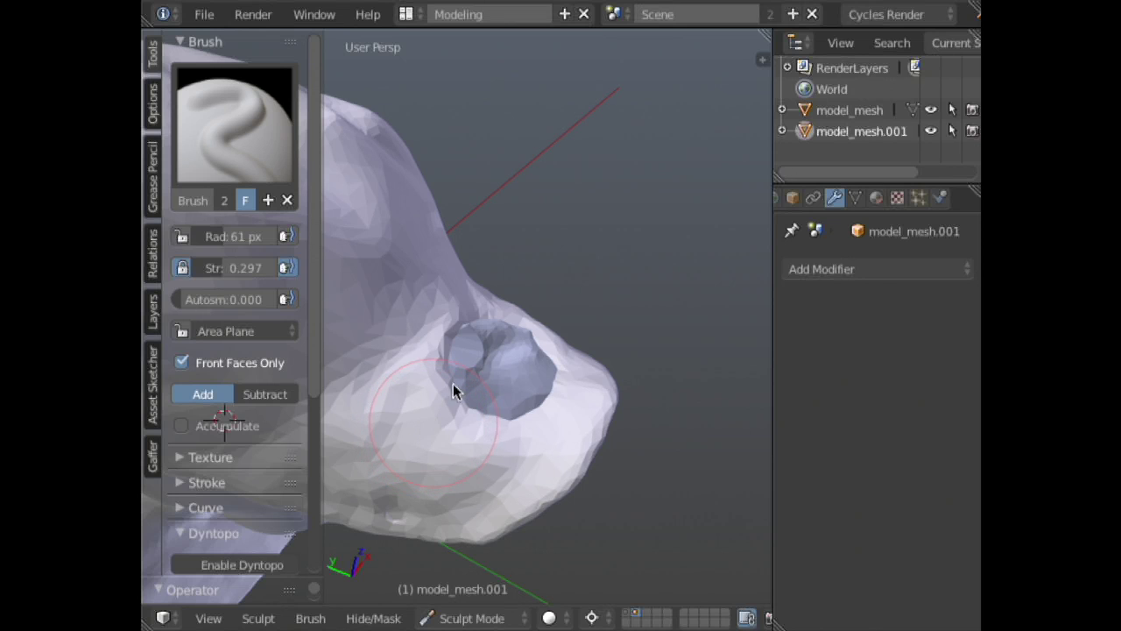
- Examine the pierced cap brim from both sides and build up its underside around the hole with an additive stroke
middle_drag(547, 277, 518, 338)
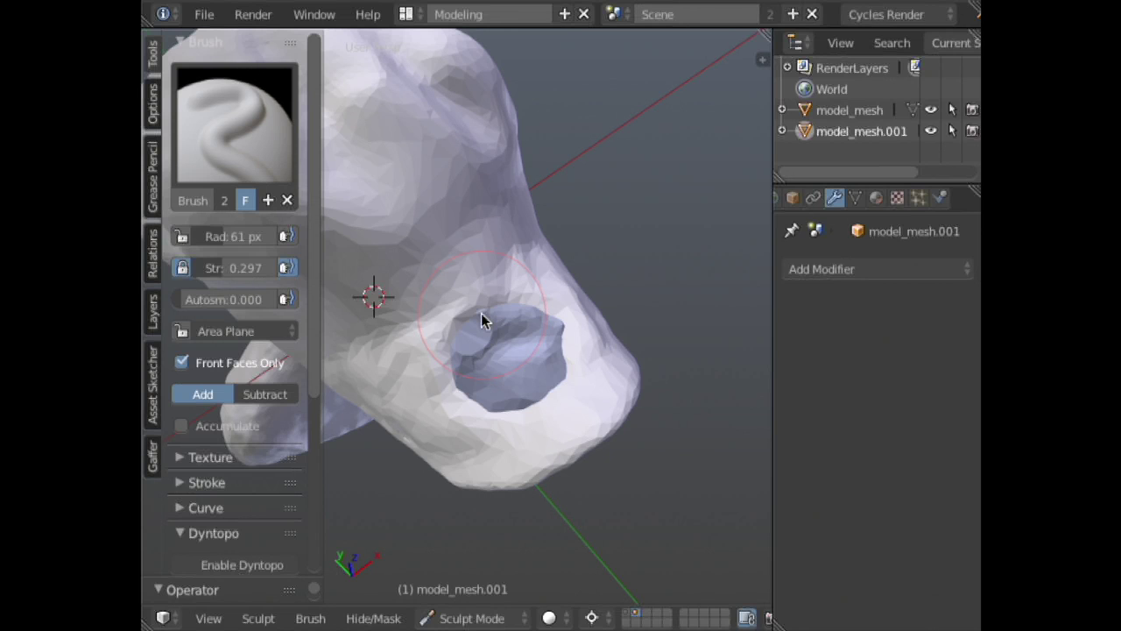
middle_drag(508, 370, 536, 328)
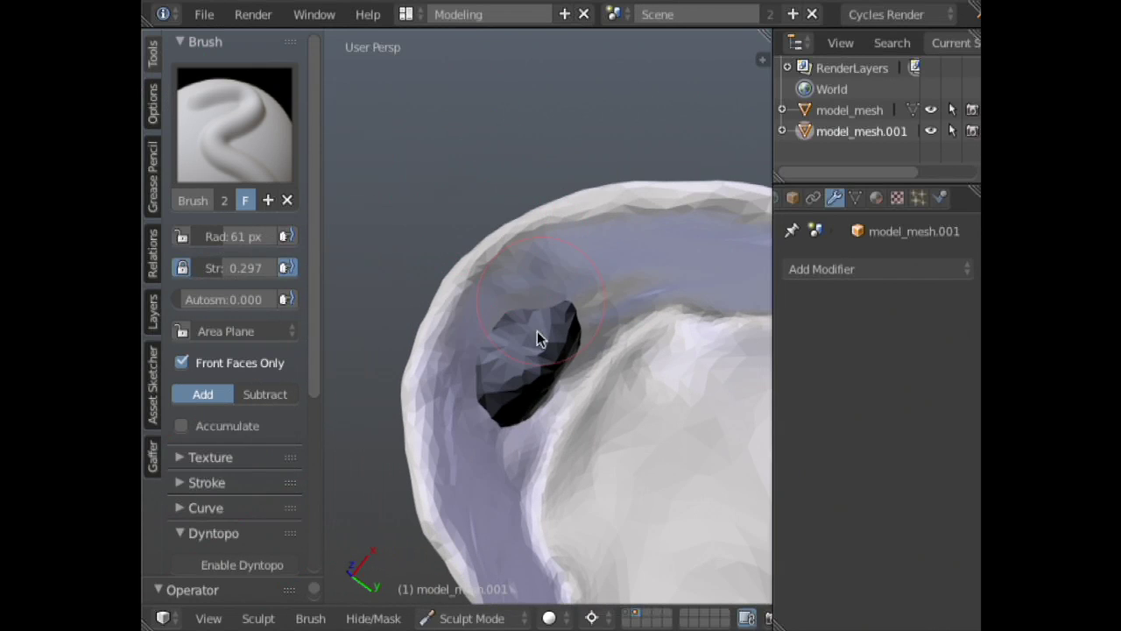
mouse_move(579, 330)
mouse_down()
mouse_move(535, 336)
mouse_move(513, 373)
mouse_up()
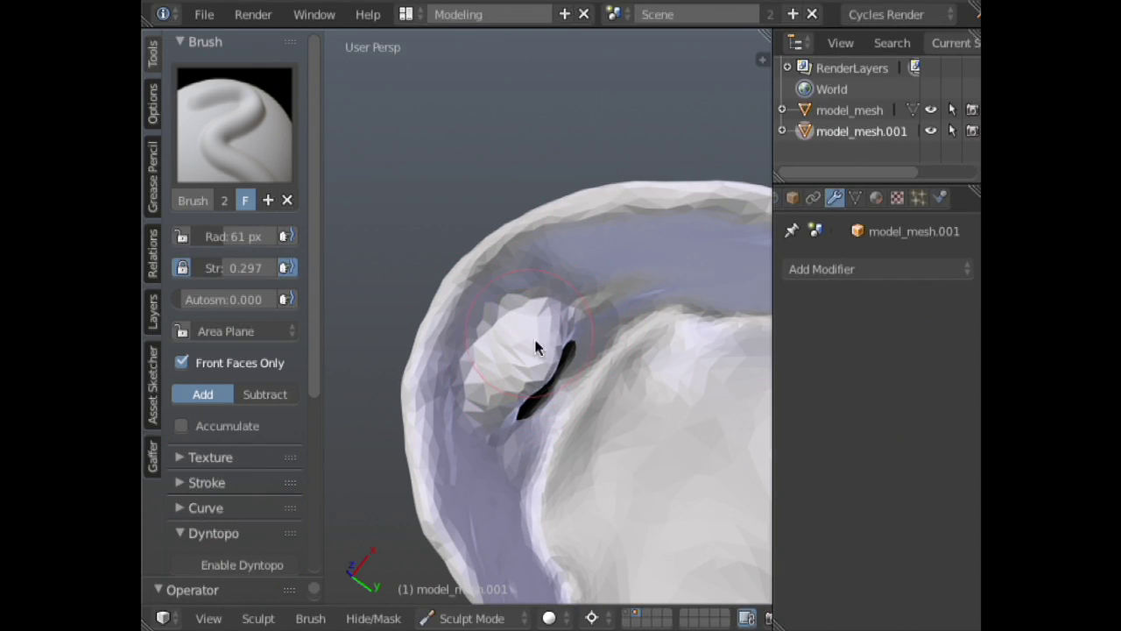
middle_drag(513, 373, 482, 338)
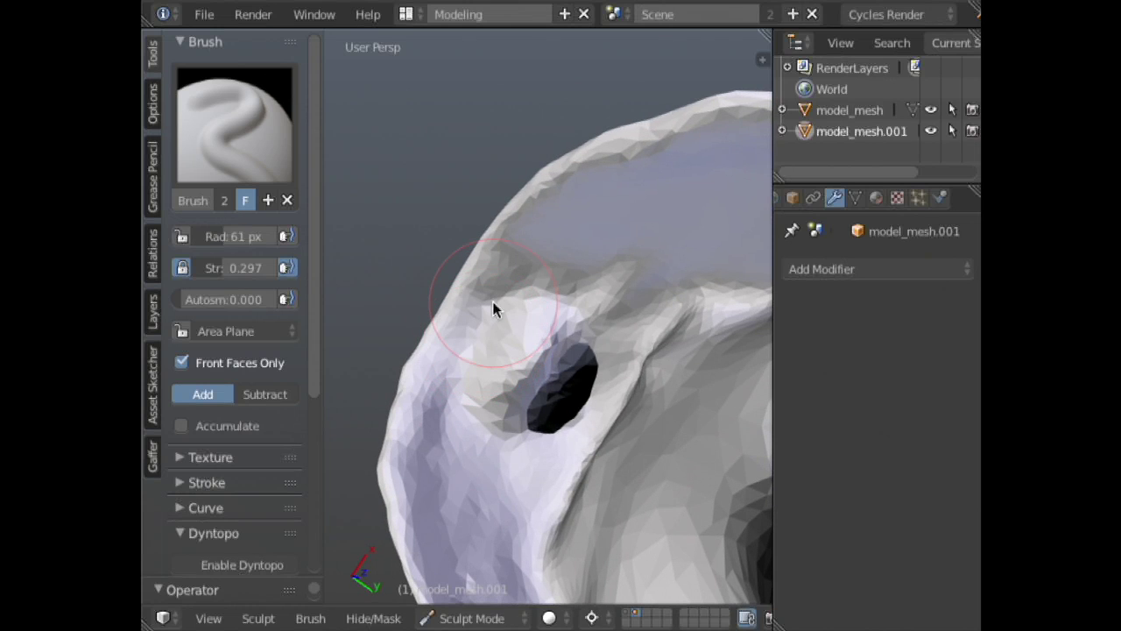
- Sculpt further test strokes around the hole in the underside of the cap's brim and frame the whole bust from the front
mouse_move(531, 307)
mouse_down()
mouse_move(557, 271)
mouse_move(535, 241)
mouse_move(505, 310)
mouse_up()
middle_drag(506, 311, 593, 316)
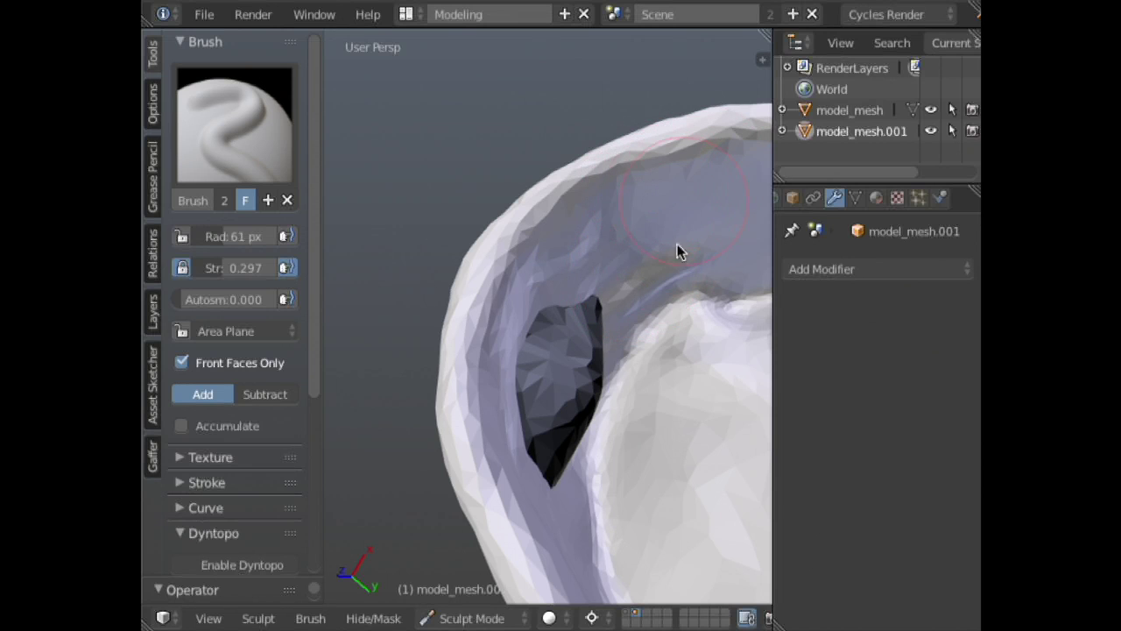
drag(605, 357, 631, 325)
key(KP_1)
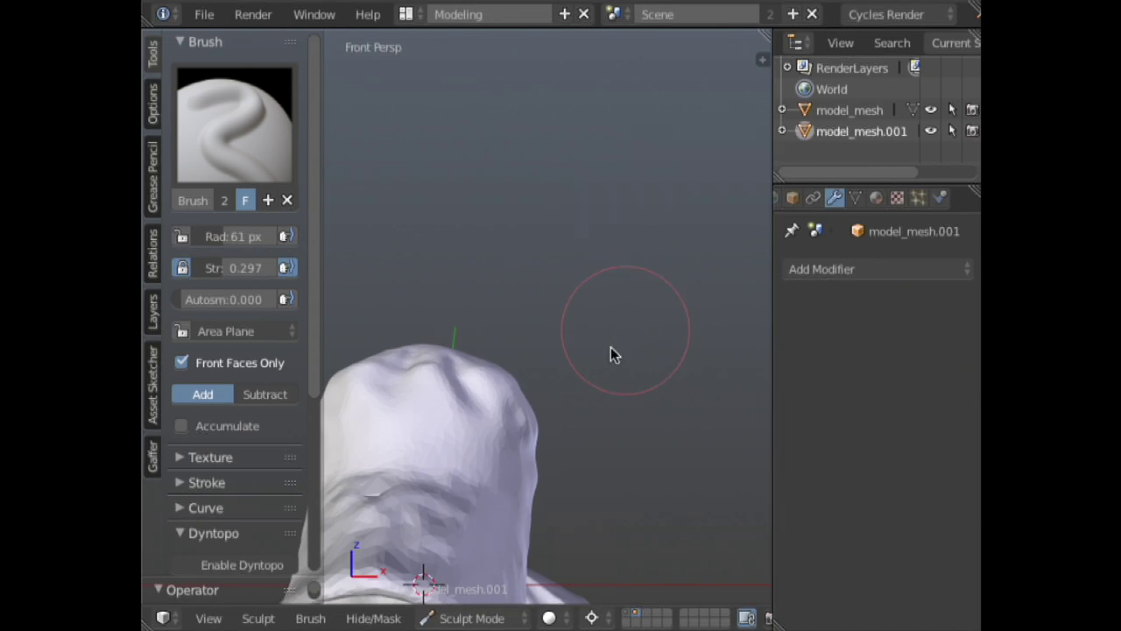
key(KP_Decimal)
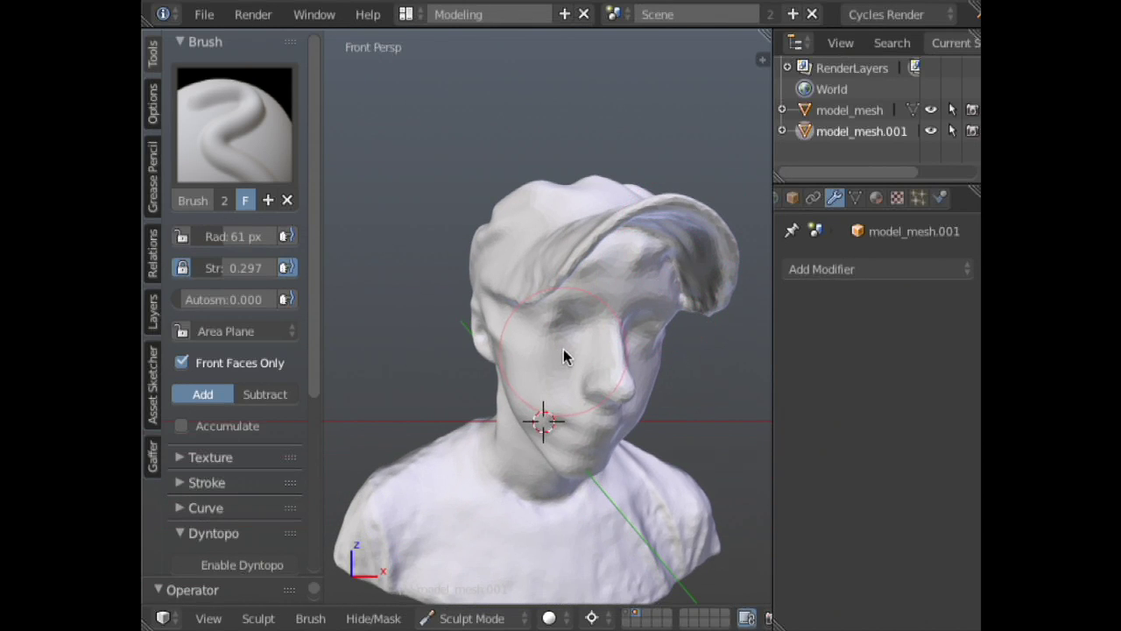
mouse_move(563, 349)
mouse_down()
mouse_move(588, 333)
mouse_move(579, 313)
mouse_move(553, 302)
mouse_move(629, 292)
mouse_up()
- Open the sculpted helmet file from the models folder and maximize the 3D view with the tool shelf hidden
key(shift+ctrl+o)
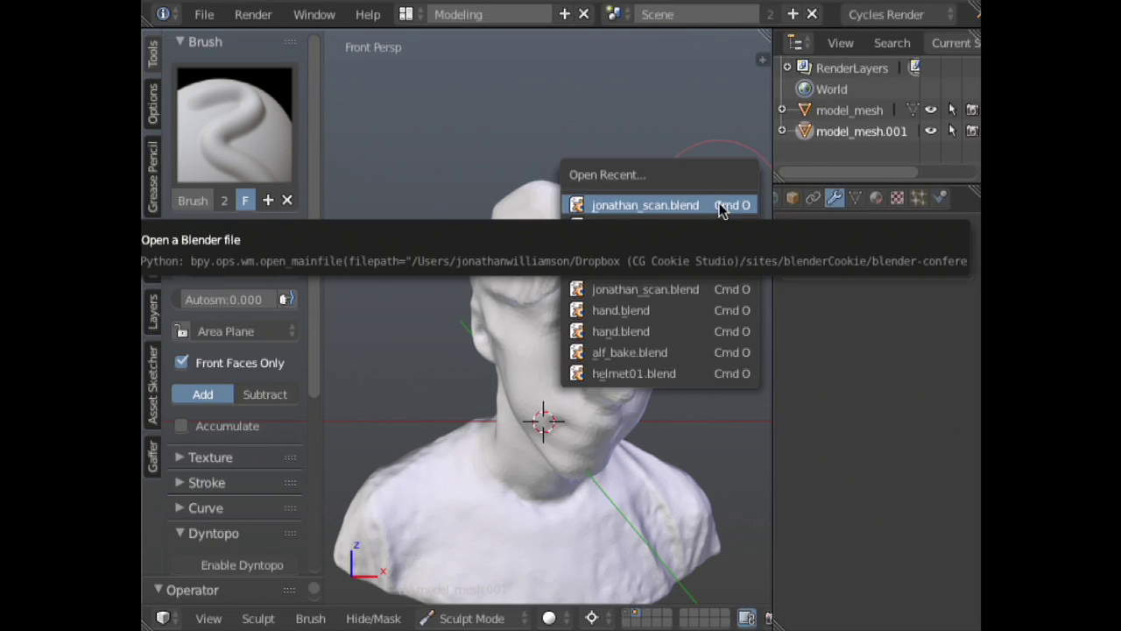
click(720, 207)
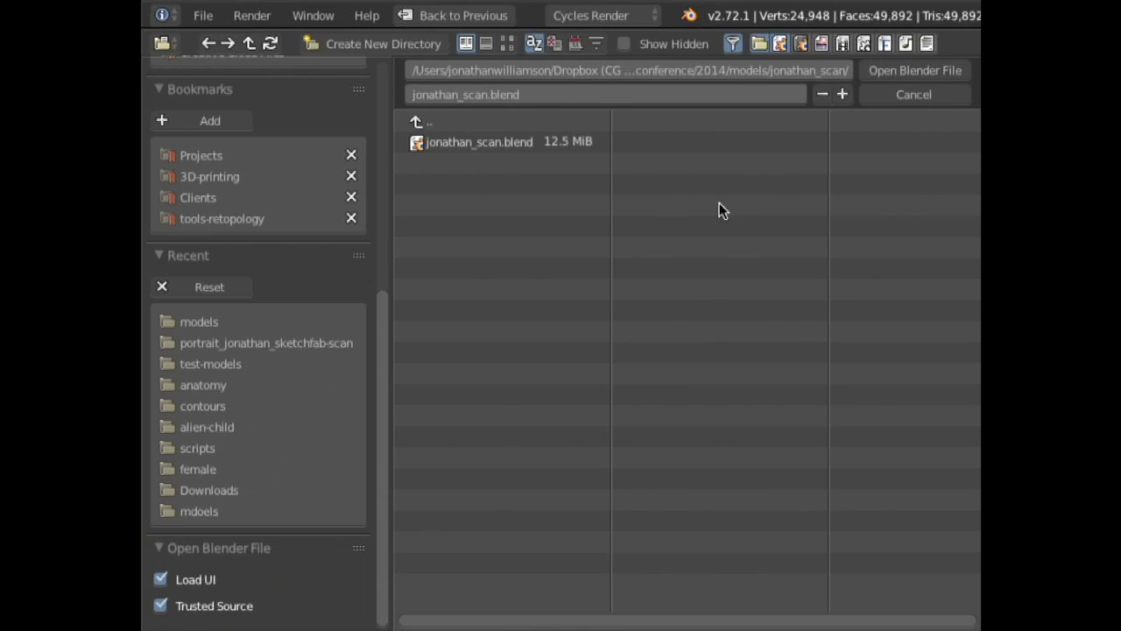
click(242, 322)
double_click(477, 204)
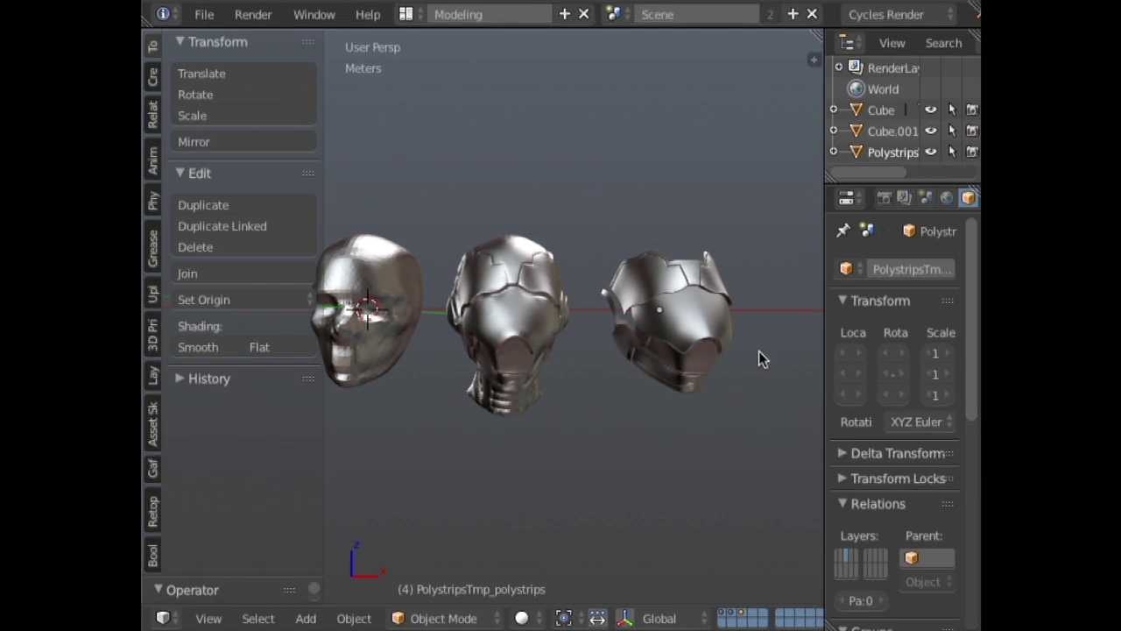
key(ctrl+space)
key(t)
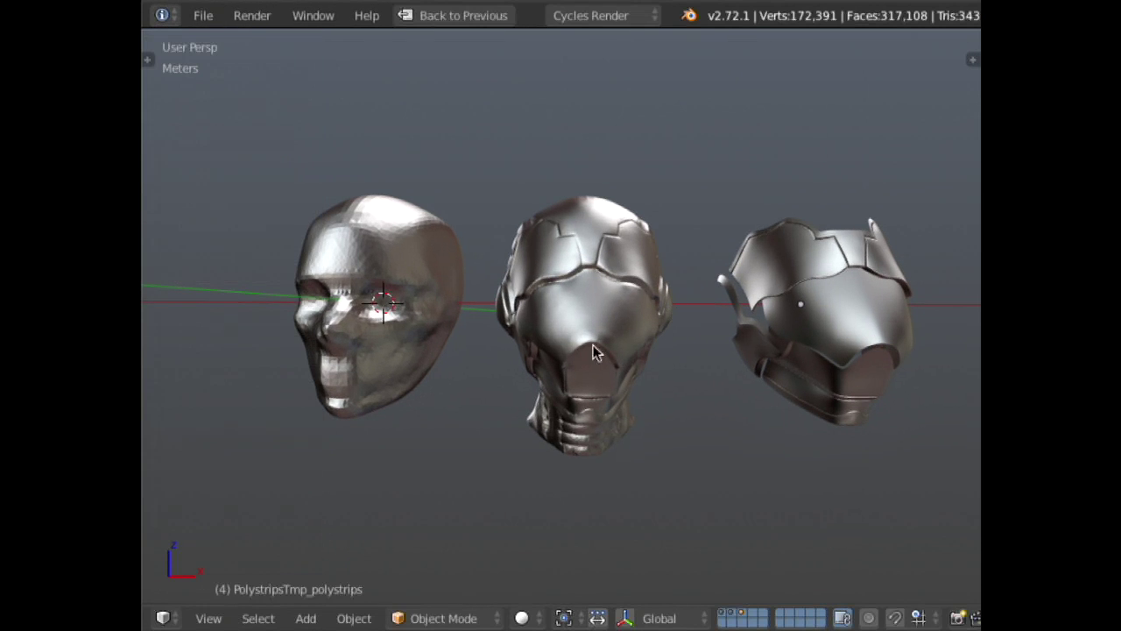
- Examine the rough face sculpt and the detailed helmeted head from several angles, selecting each in turn
middle_drag(678, 314, 406, 325)
right_click(406, 325)
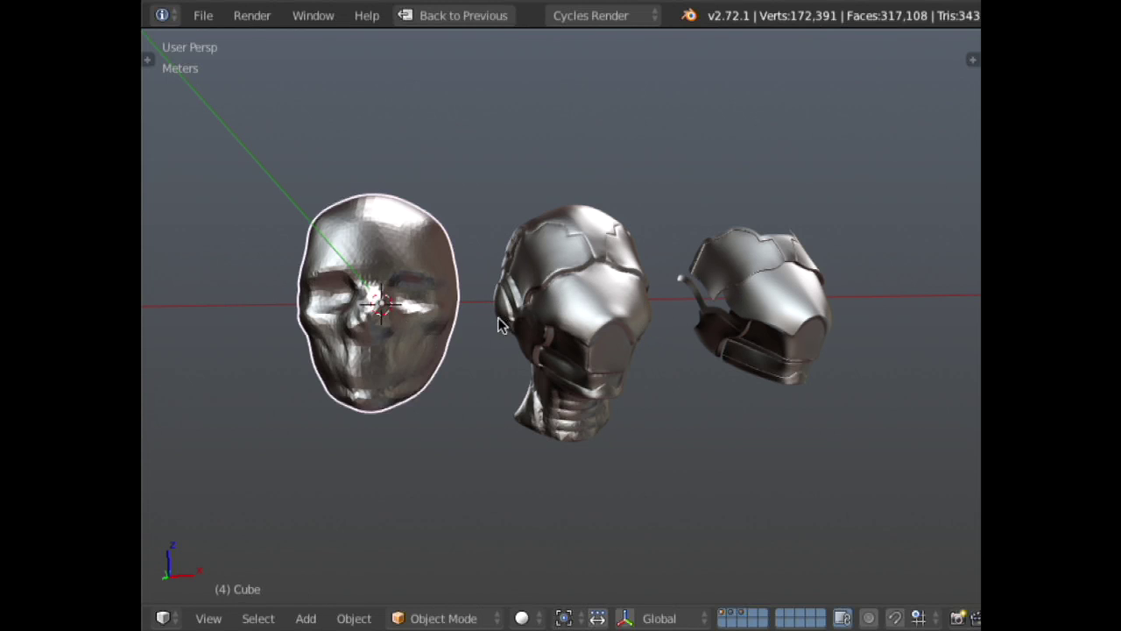
scroll(504, 313, up, 3)
right_click(606, 316)
middle_drag(652, 305, 593, 268)
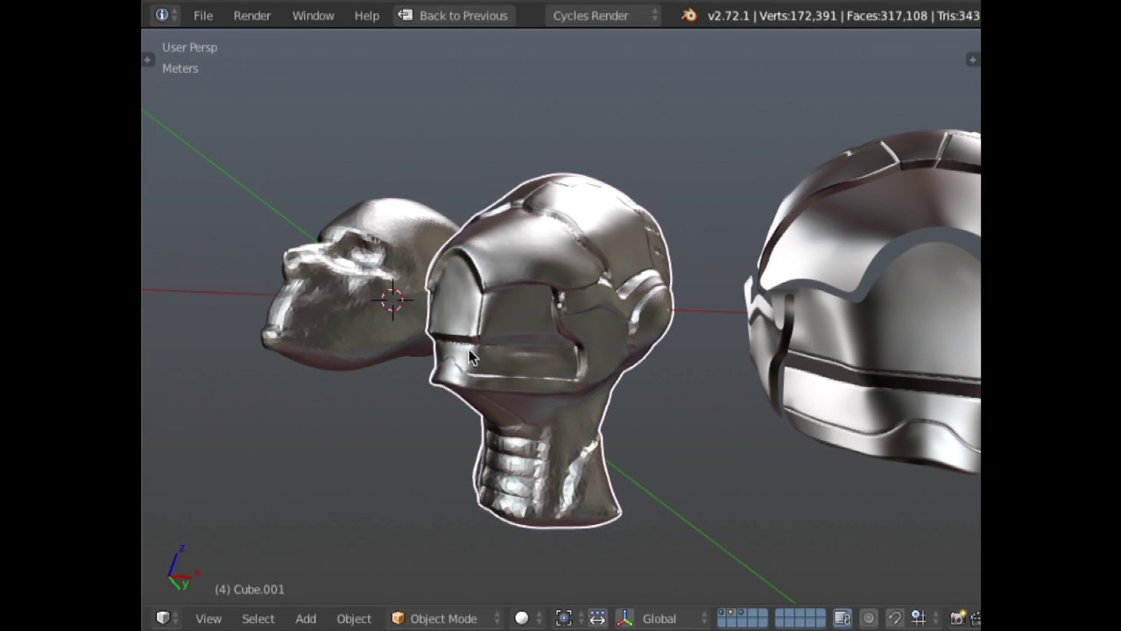
middle_drag(469, 354, 476, 394)
middle_drag(496, 332, 585, 373)
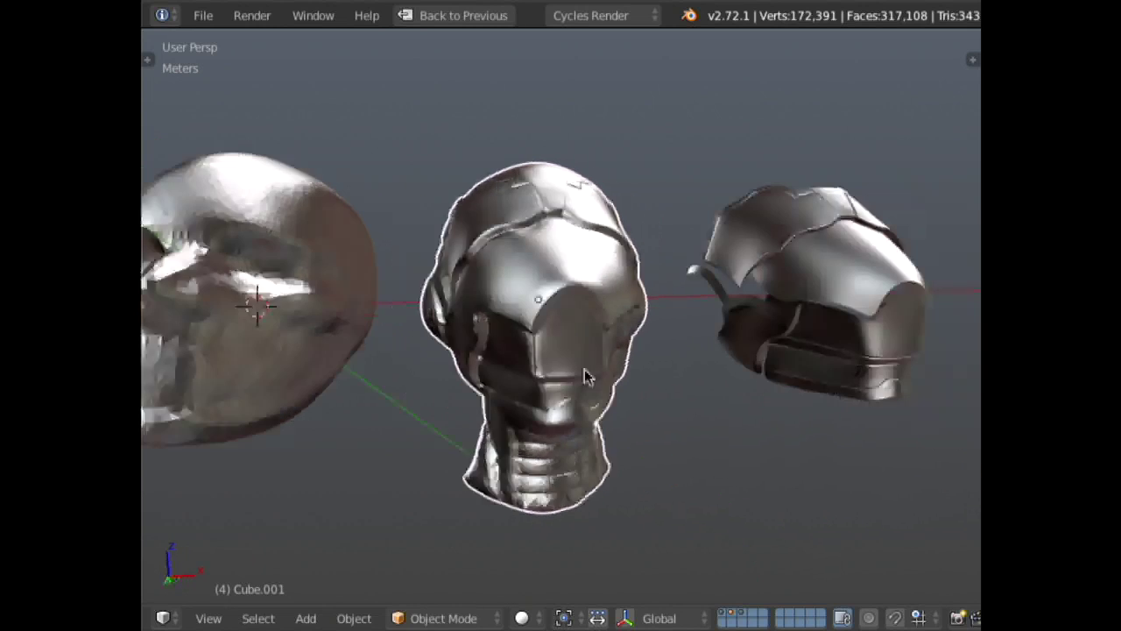
middle_drag(604, 332, 651, 317)
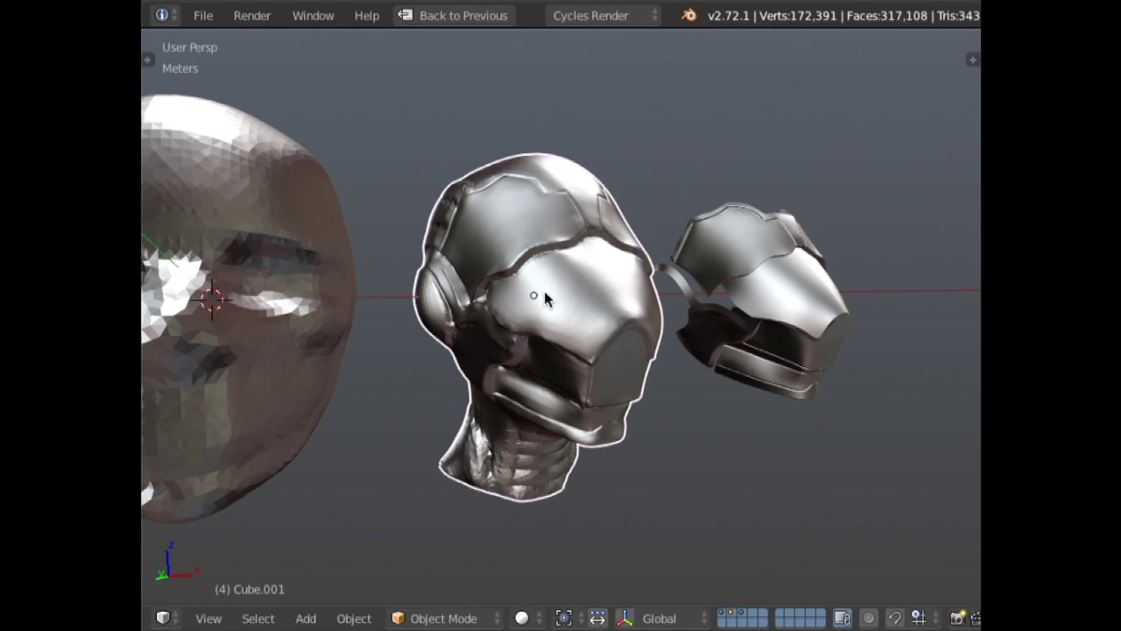
mouse_move(645, 320)
middle_down()
mouse_move(455, 324)
mouse_move(303, 298)
middle_up()
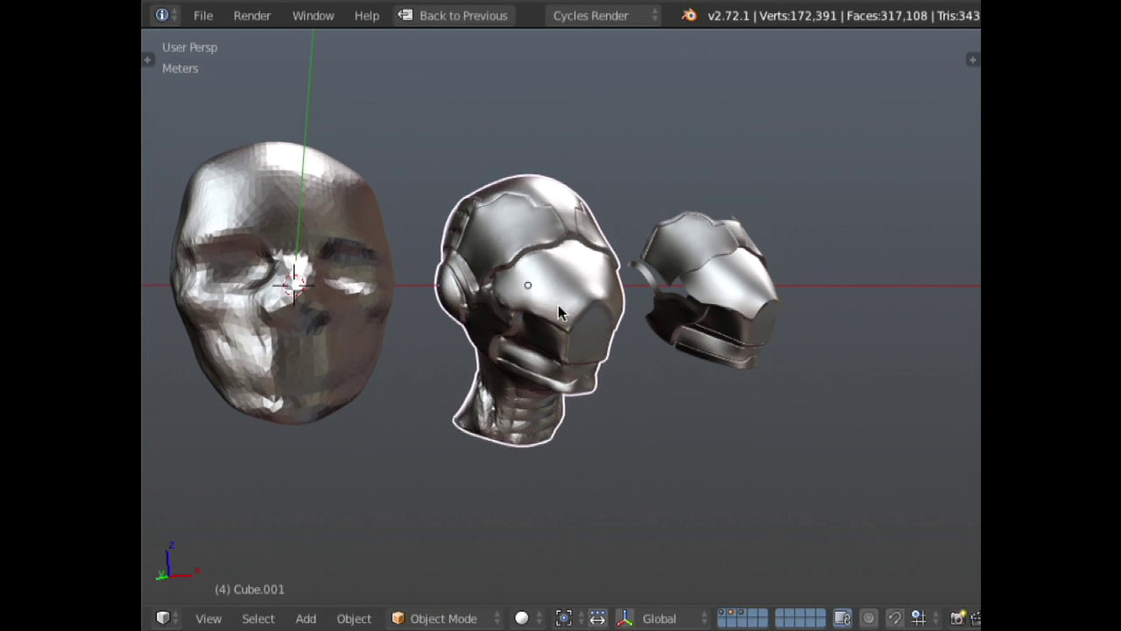
middle_drag(531, 292, 583, 255)
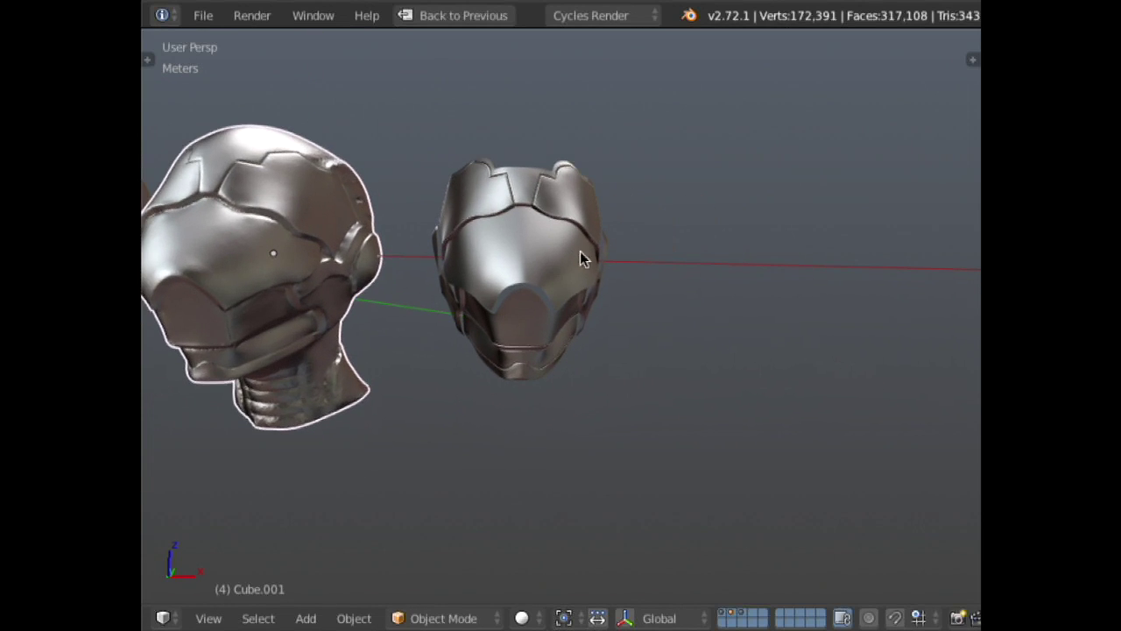
- Select the separate helmet shell, inspect its mesh topology in Edit Mode, and compare it with the sculpted head in Object Mode
right_click(550, 285)
middle_drag(552, 291, 620, 254)
key(Tab)
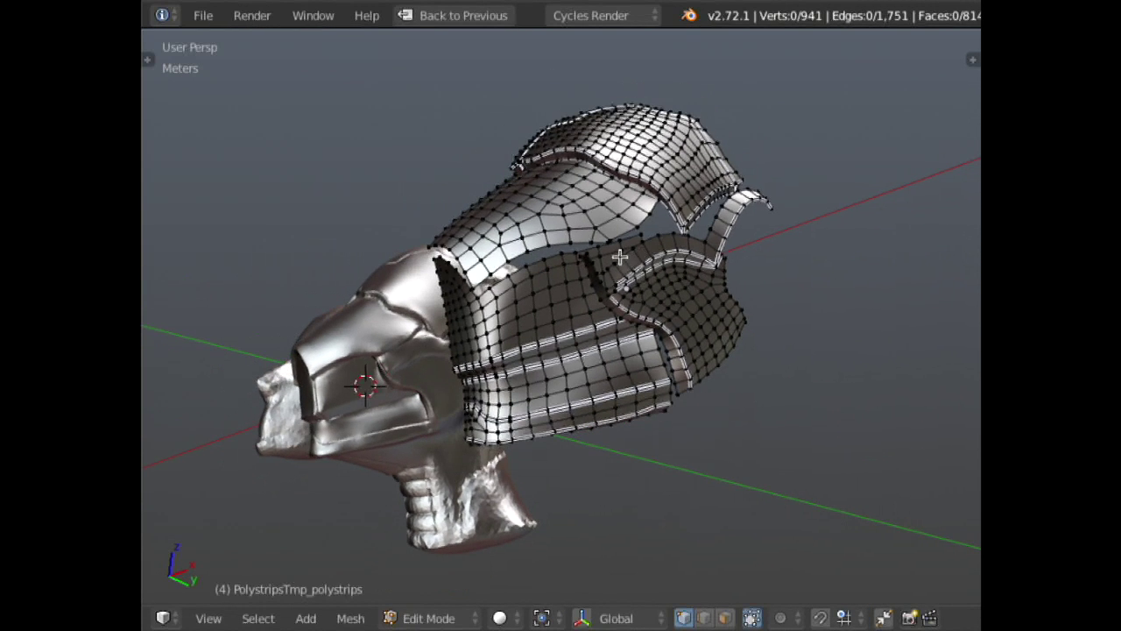
key(Tab)
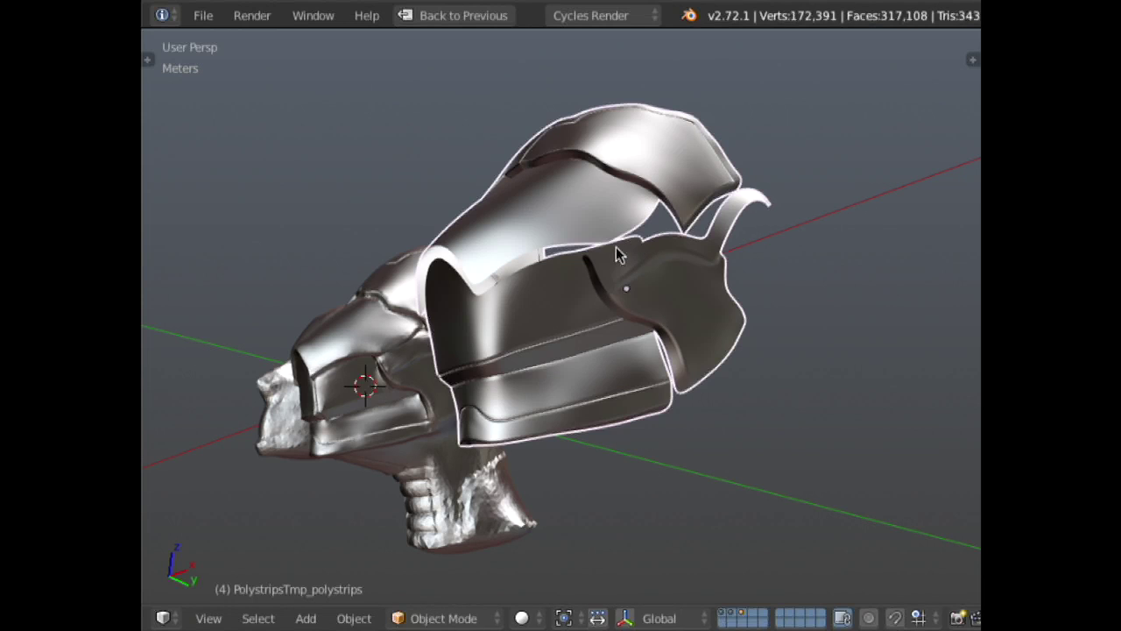
middle_drag(533, 391, 428, 342)
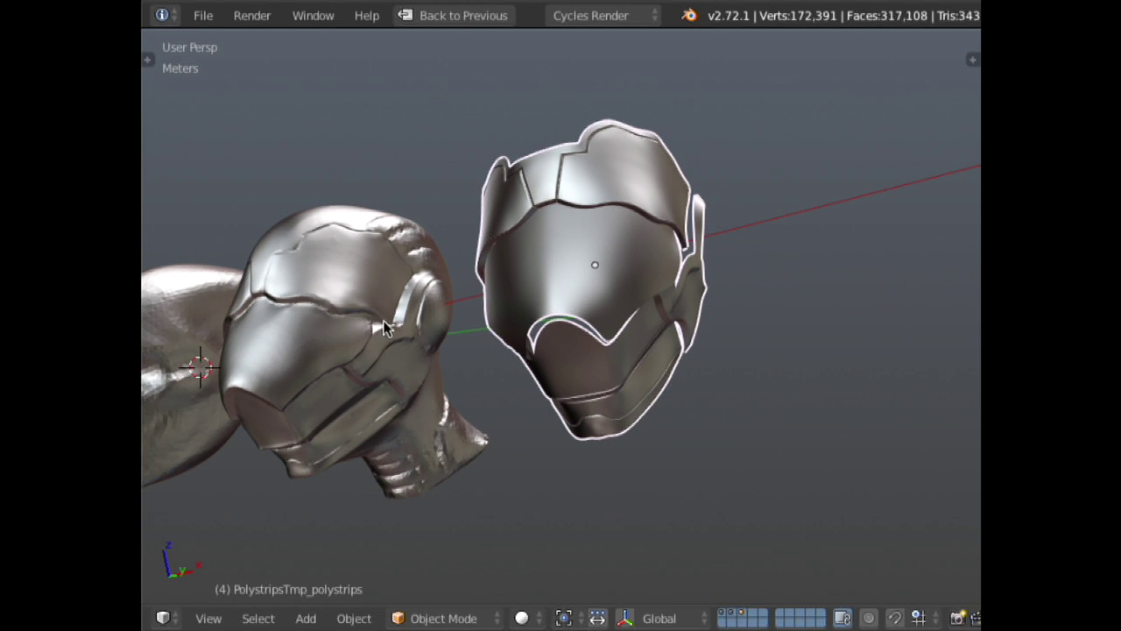
middle_drag(363, 342, 700, 274)
scroll(666, 306, down, 5)
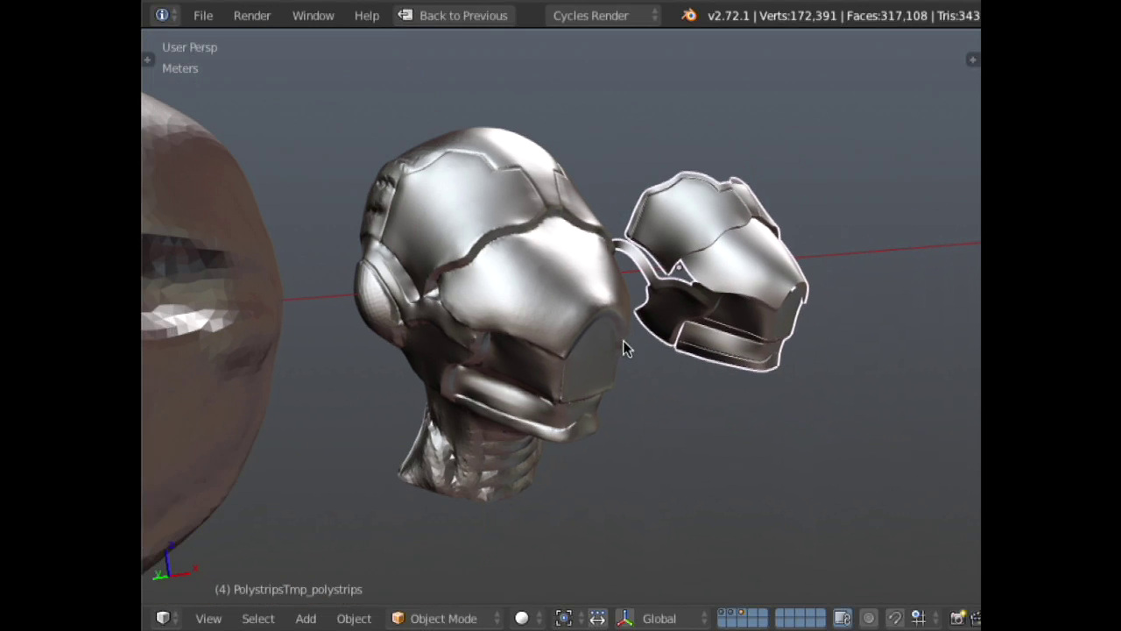
middle_drag(623, 341, 543, 321)
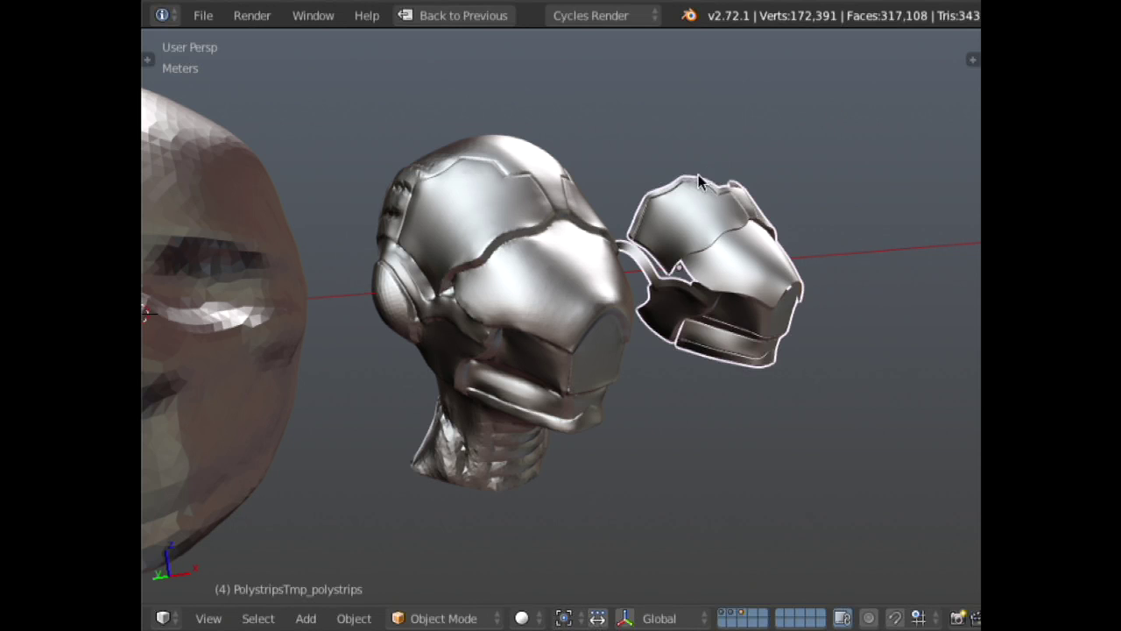
- Show the viewport's shading settings and compare the heads with Matcap turned off and back on
middle_drag(699, 175, 647, 207)
key(n)
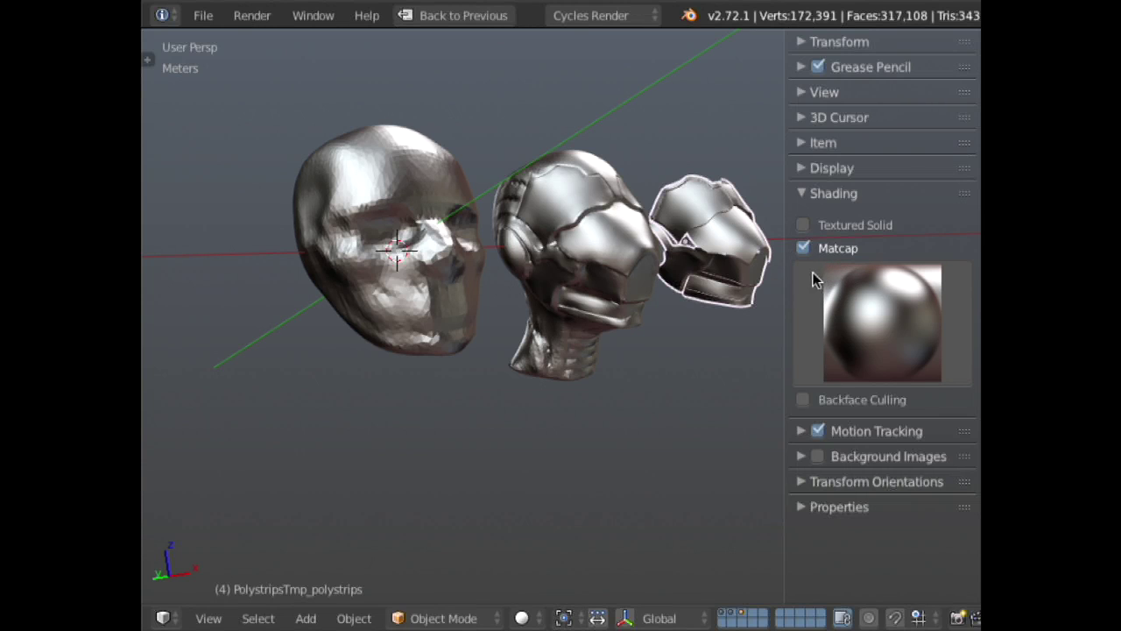
click(804, 248)
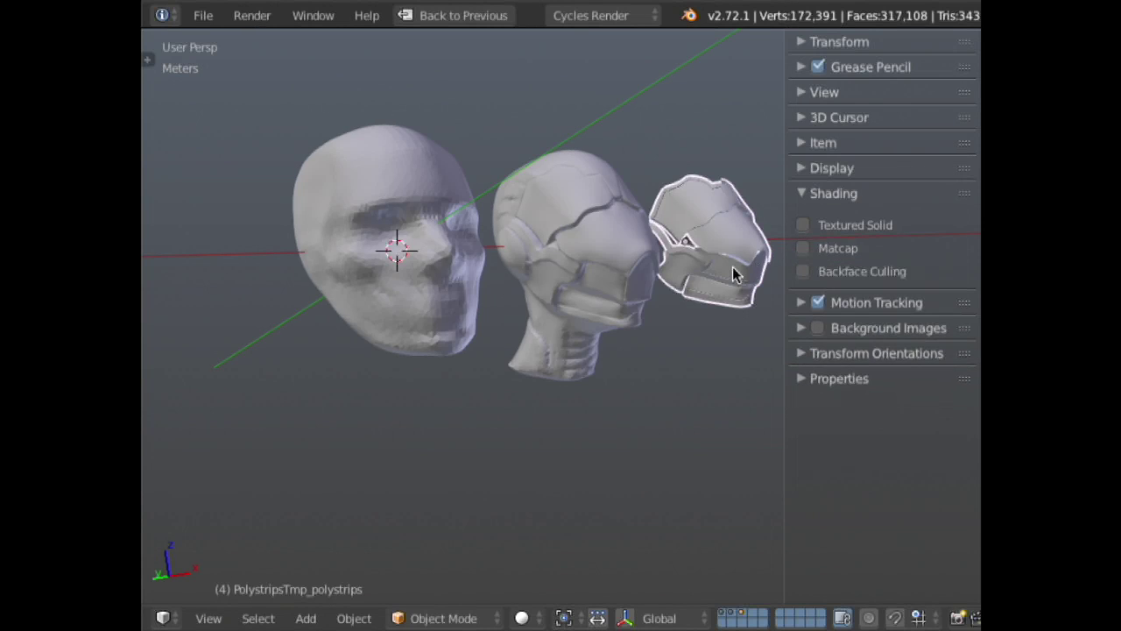
middle_drag(732, 266, 677, 313)
click(831, 248)
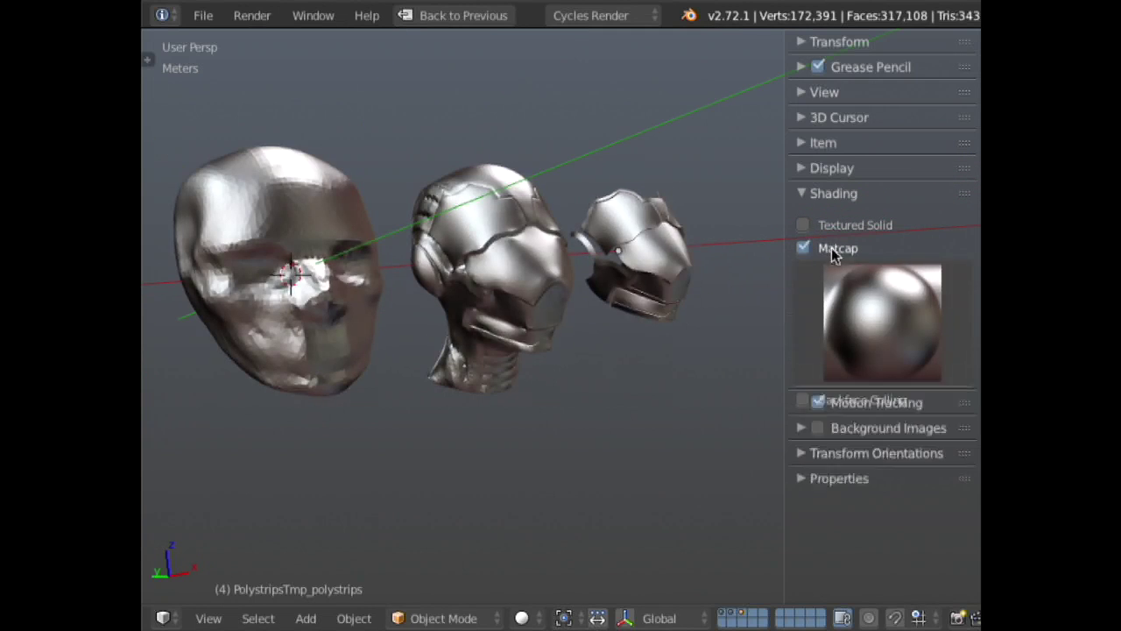
- Try the light blue matcap, replace it with the matte pink one, and inspect the helmet shell's surfaces
click(862, 349)
click(774, 234)
click(868, 290)
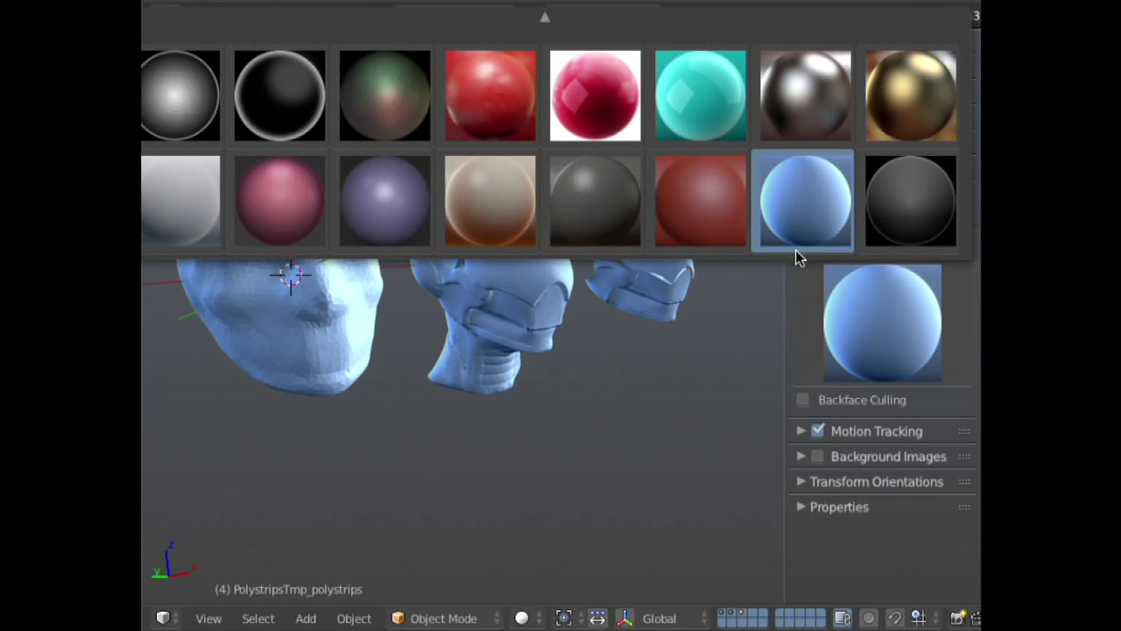
click(282, 201)
middle_drag(551, 275, 573, 333)
scroll(634, 238, up, 4)
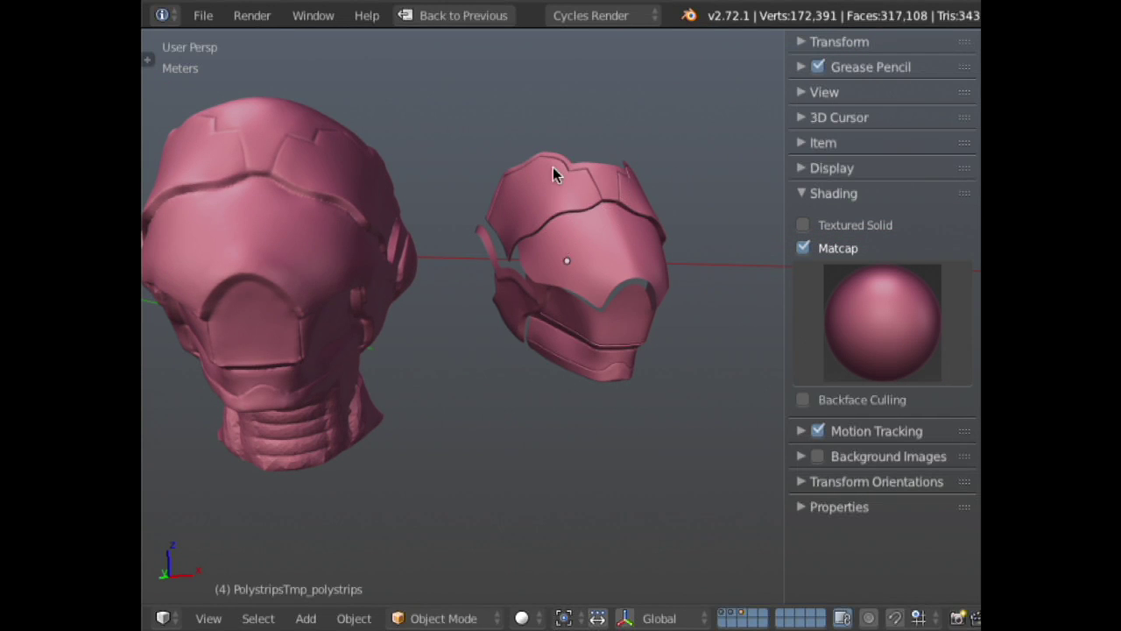
click(887, 329)
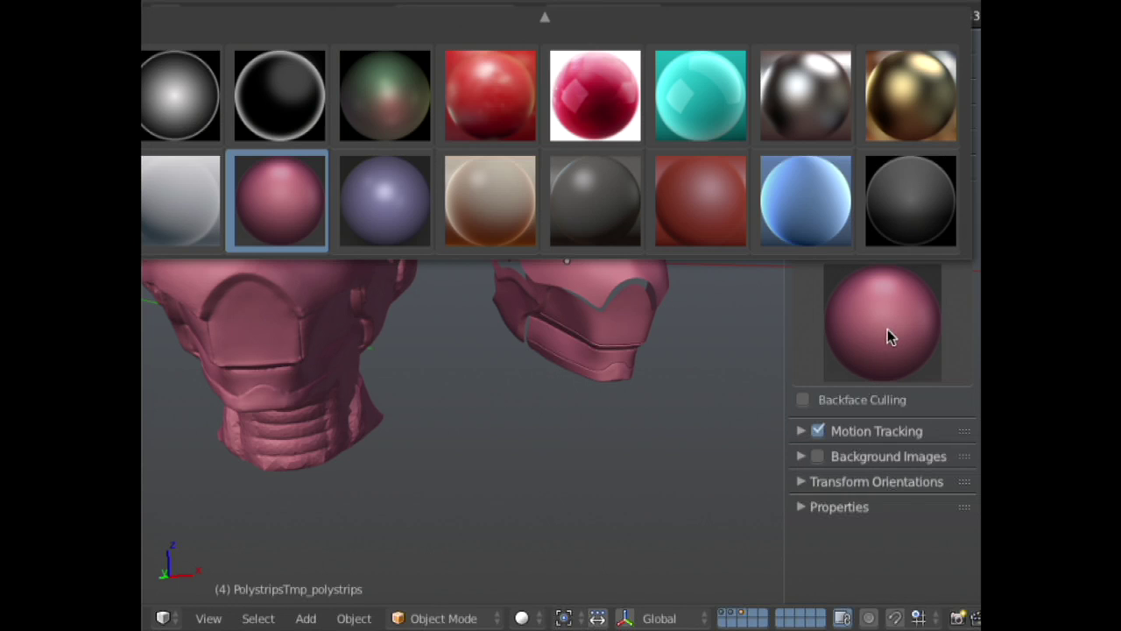
click(854, 337)
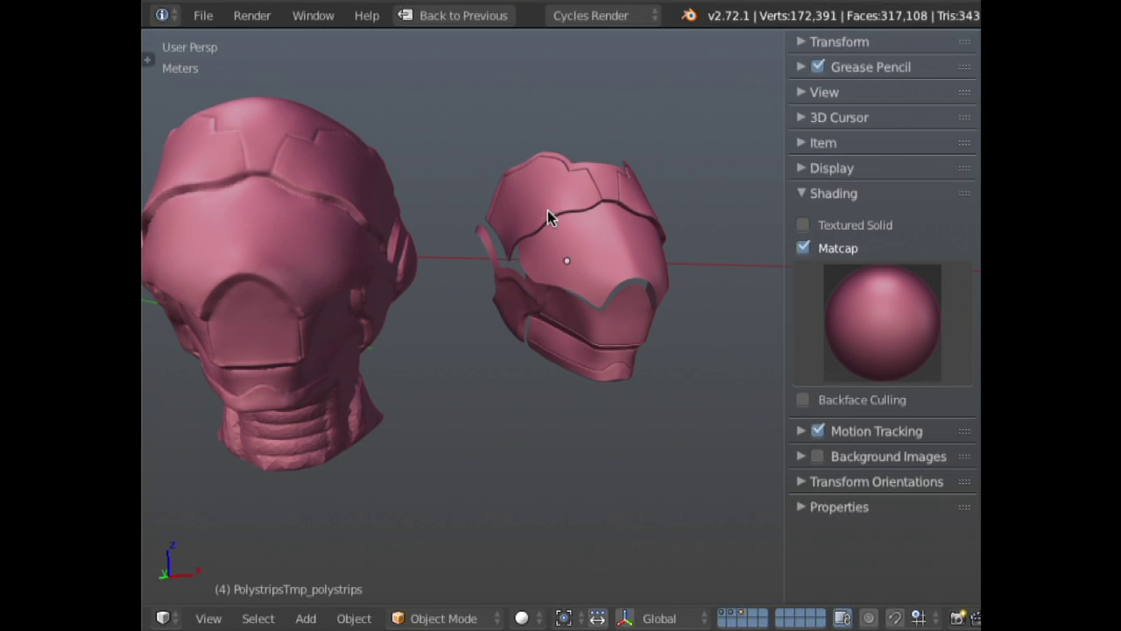
middle_drag(643, 164, 635, 278)
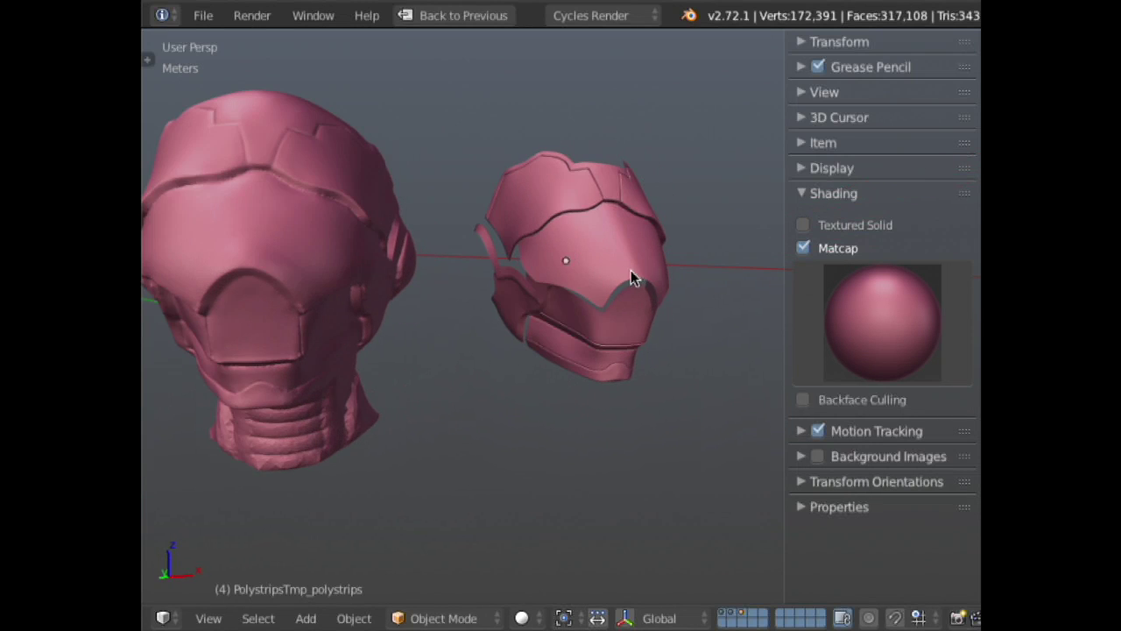
drag(616, 210, 639, 270)
middle_drag(619, 246, 657, 198)
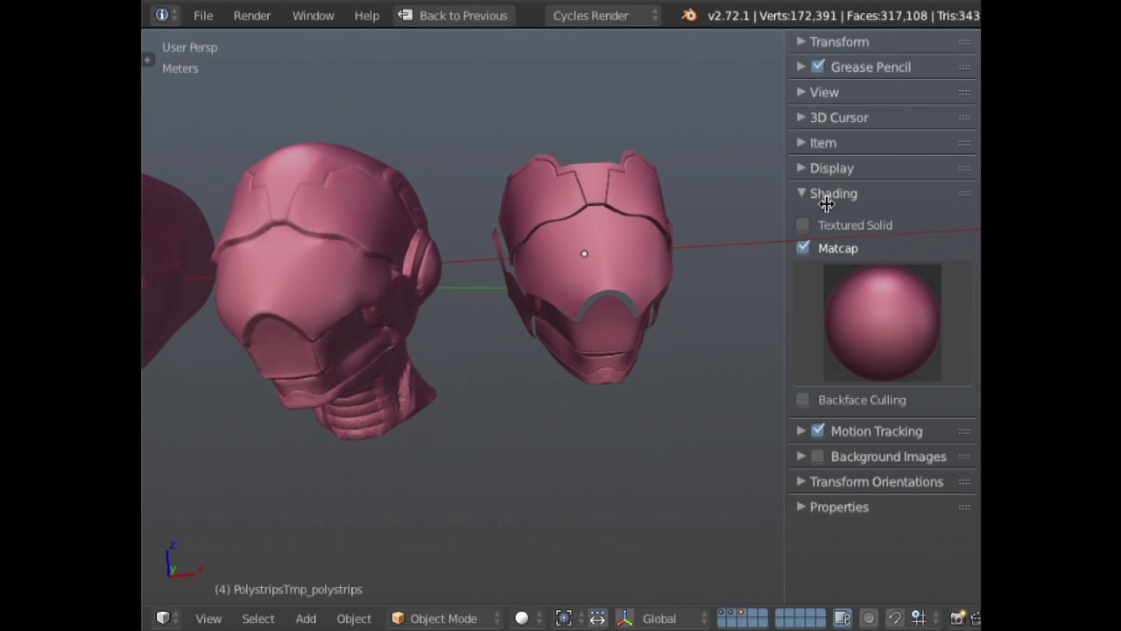
- Switch to the silver metallic matcap and inspect the reflections on the helmet shell from different angles
click(918, 270)
click(783, 112)
middle_drag(613, 263, 603, 221)
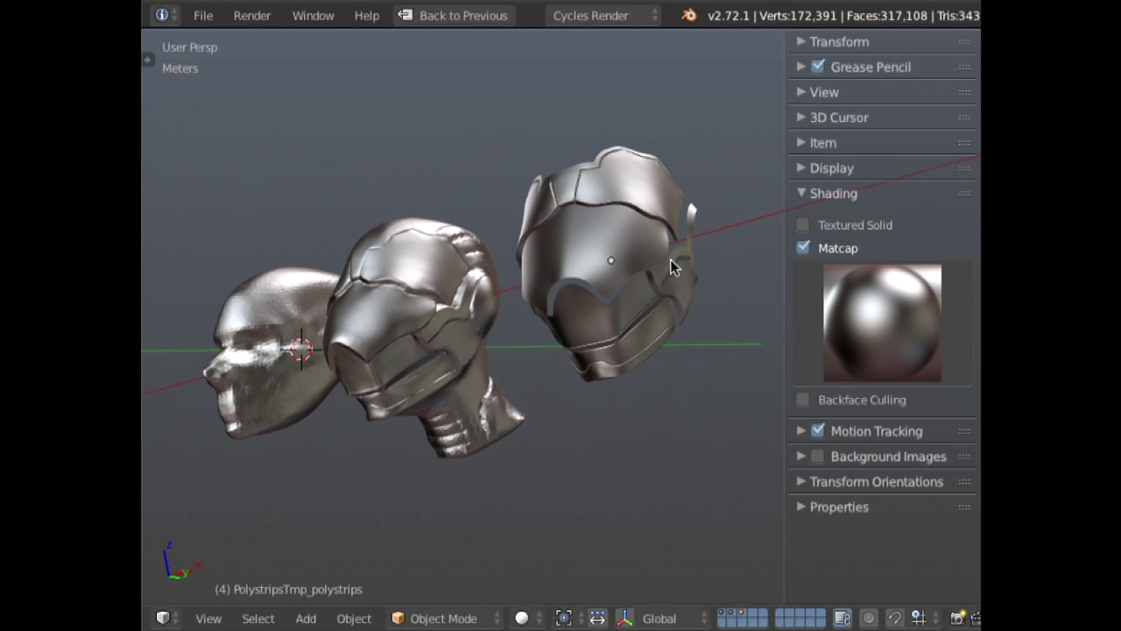
middle_drag(671, 259, 779, 331)
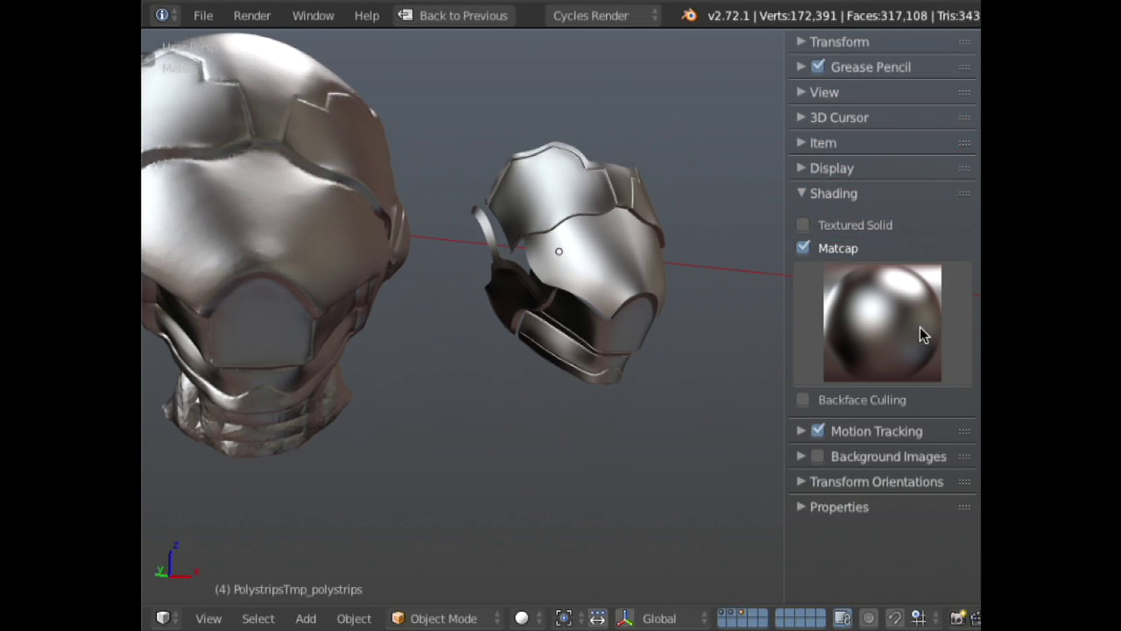
- Set the viewport matcap to the light blue one with bright edges
click(921, 330)
click(822, 243)
middle_drag(680, 220, 696, 276)
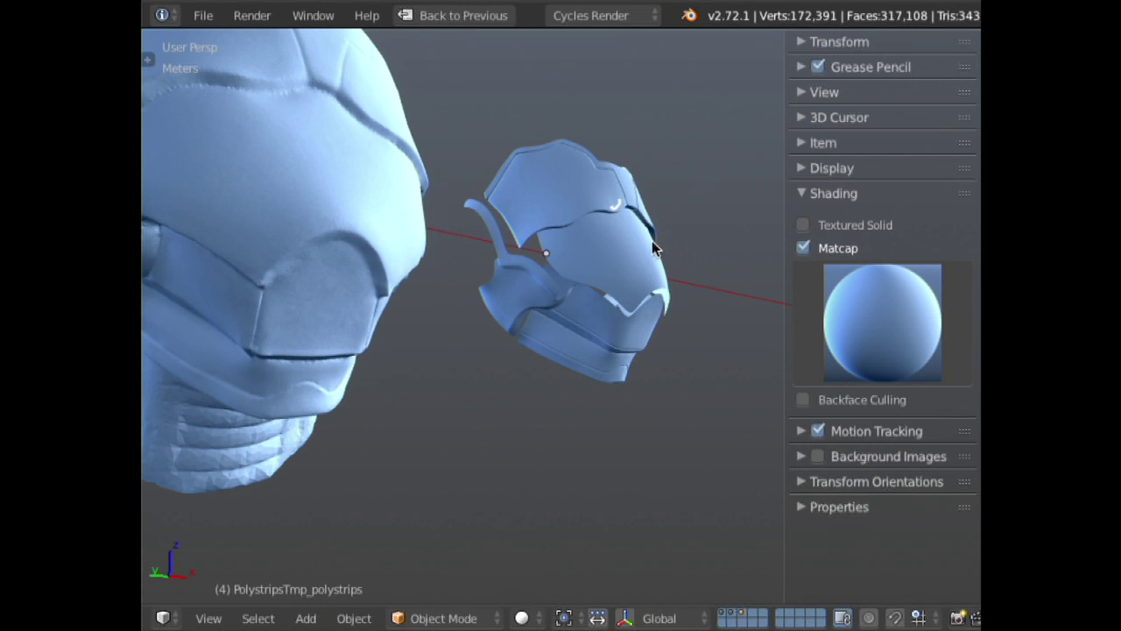
- Draw Grease Pencil strokes on the helmet shell's faceplate and jaw, erase the cheek stroke, and review the marks from several angles
mouse_move(651, 248)
mouse_down()
mouse_move(668, 263)
mouse_move(663, 280)
mouse_up()
drag(512, 264, 543, 296)
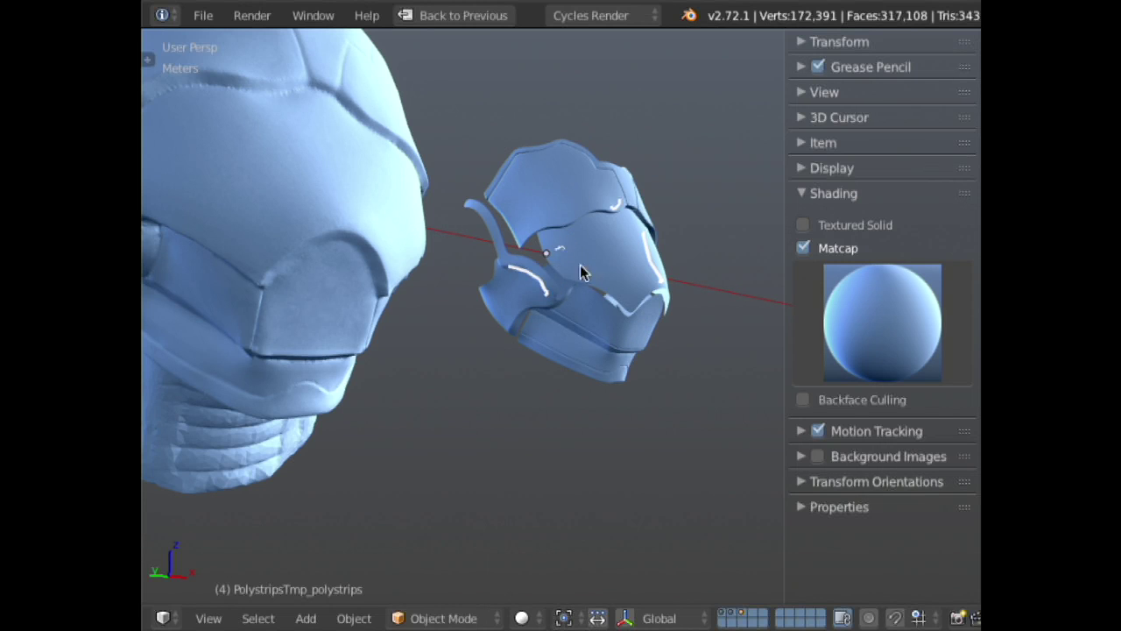
drag(645, 325, 633, 343)
mouse_move(555, 311)
right_down()
mouse_move(513, 251)
mouse_move(555, 319)
right_up()
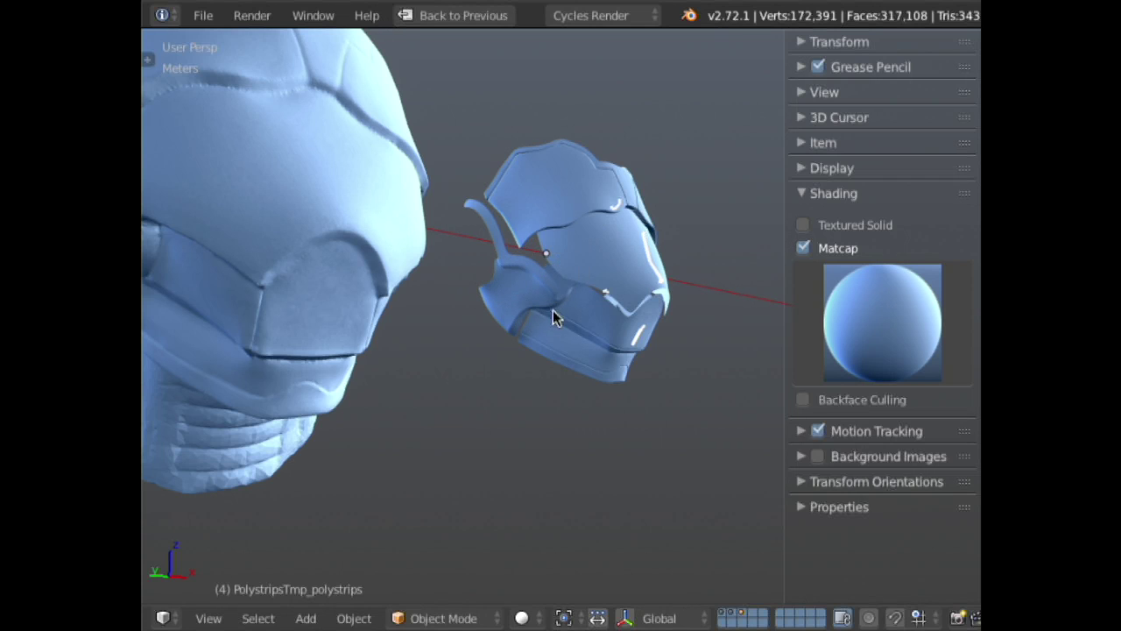
scroll(625, 234, up, 5)
scroll(625, 234, down, 3)
middle_drag(575, 308, 599, 238)
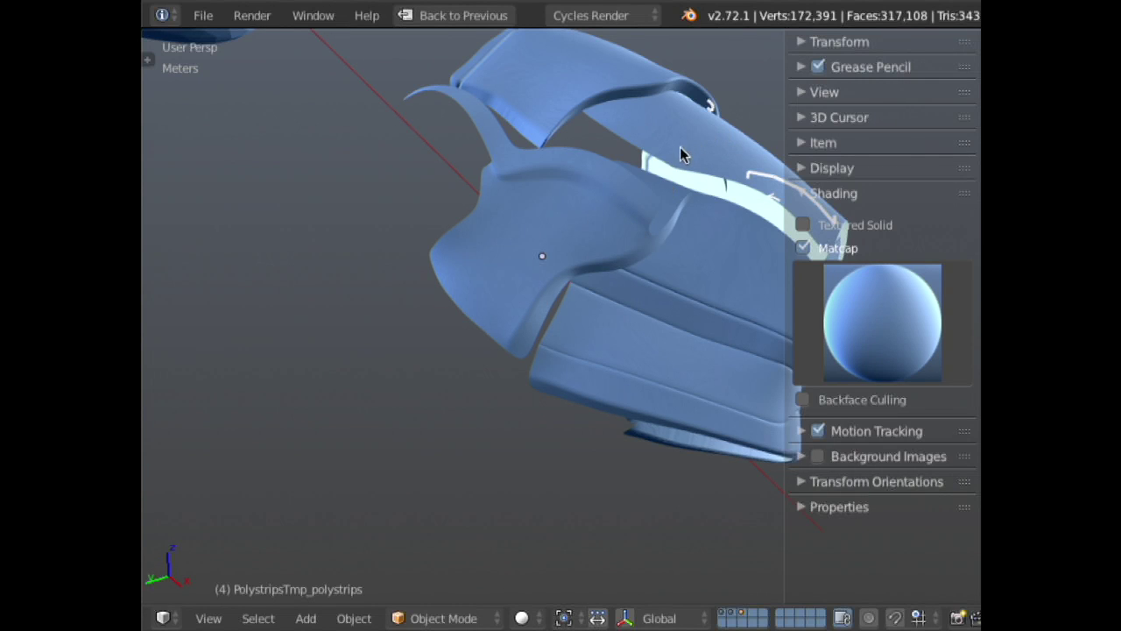
middle_drag(710, 180, 627, 223)
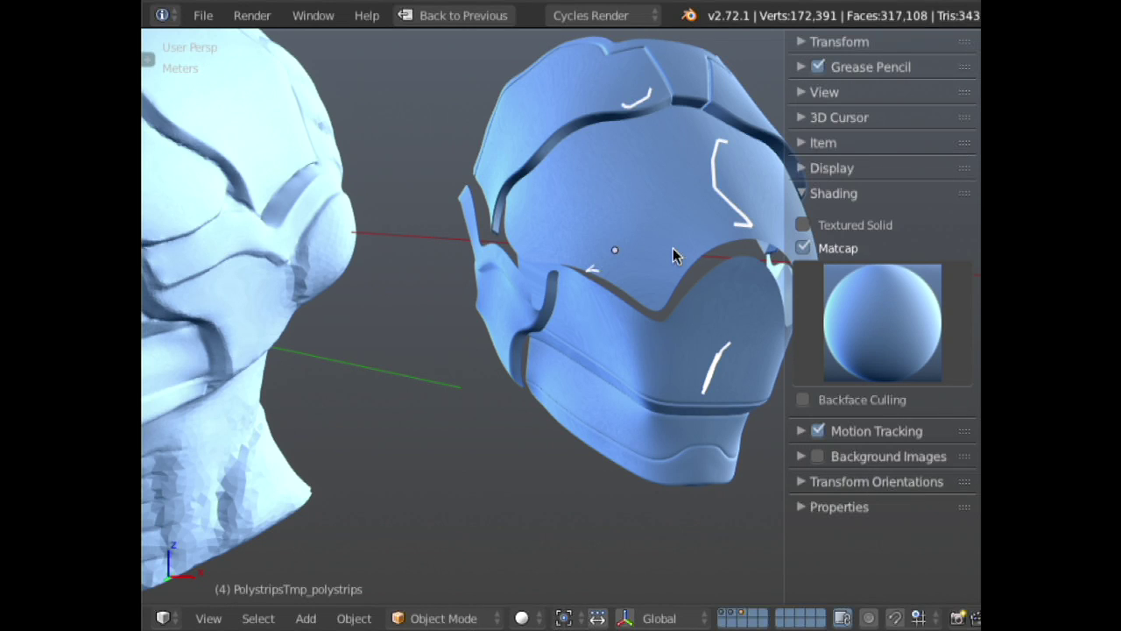
middle_drag(656, 298, 515, 213)
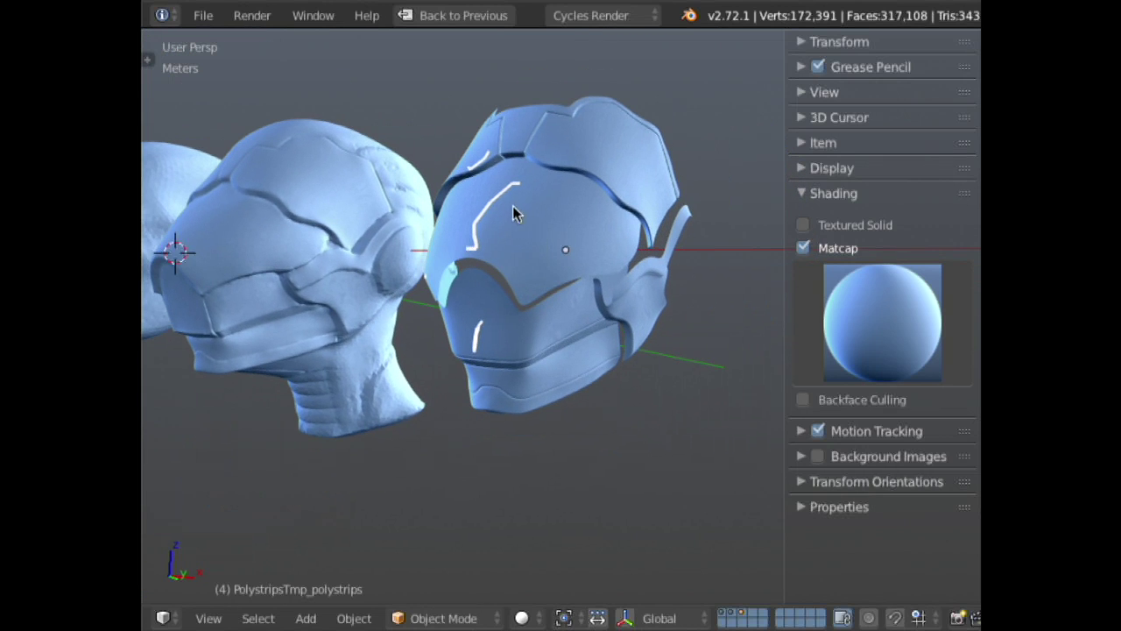
- Erase the remaining Grease Pencil strokes from the helmet shell and check it from below and from the front
mouse_move(495, 321)
middle_down()
mouse_move(522, 170)
mouse_move(590, 218)
mouse_move(630, 285)
middle_up()
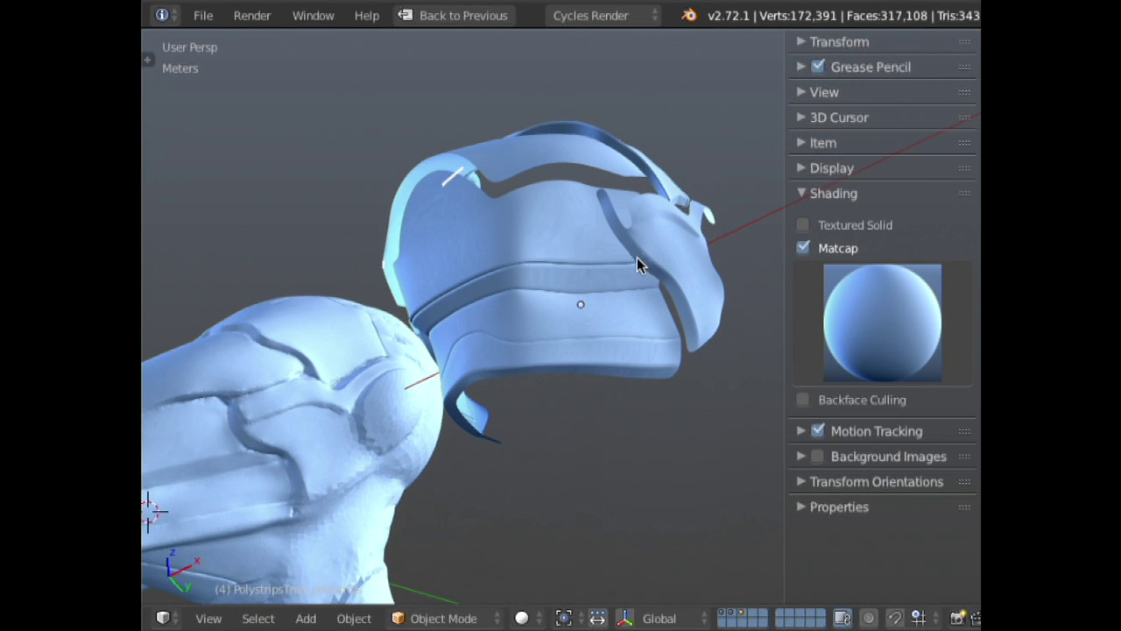
drag(637, 259, 466, 277)
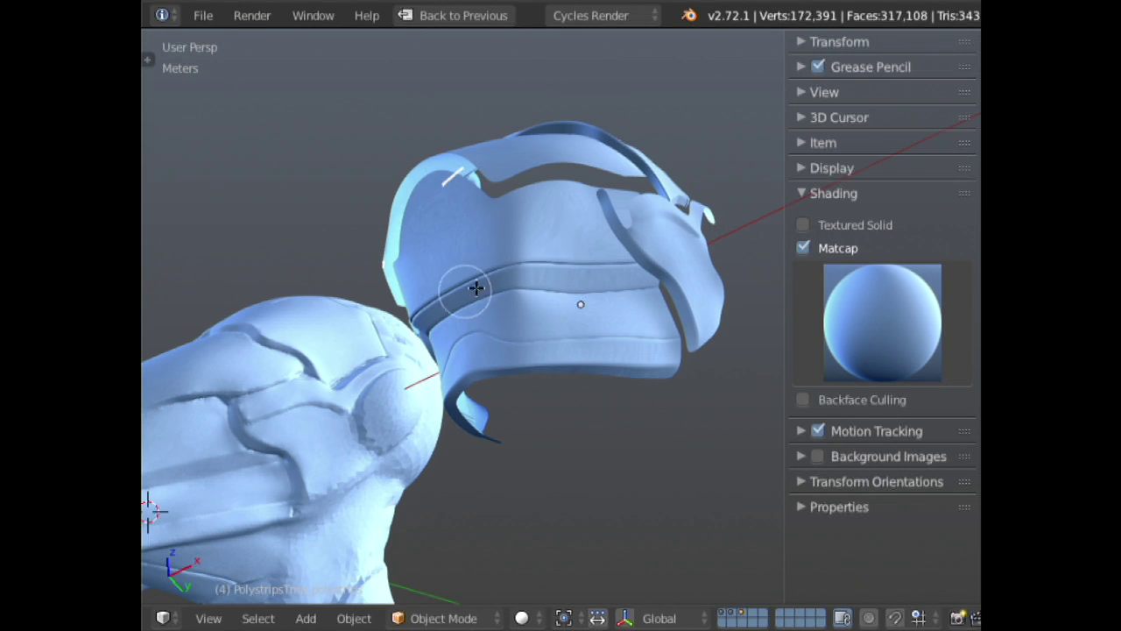
middle_drag(438, 175, 599, 298)
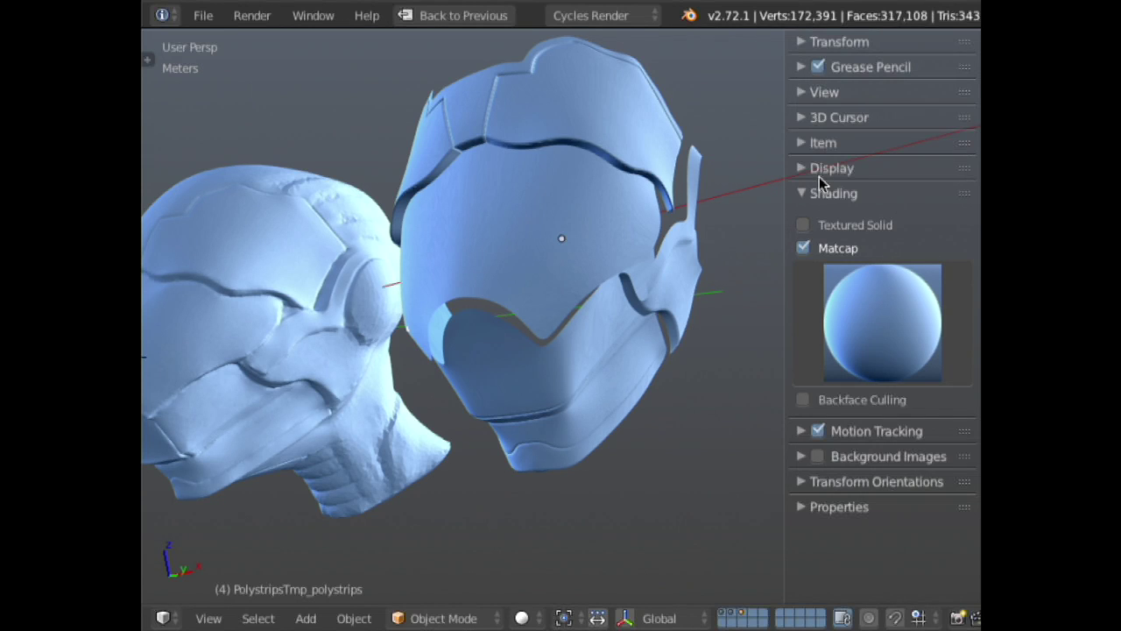
- Set the viewport matcap to the plain light gray one and show all three heads from the front
click(883, 297)
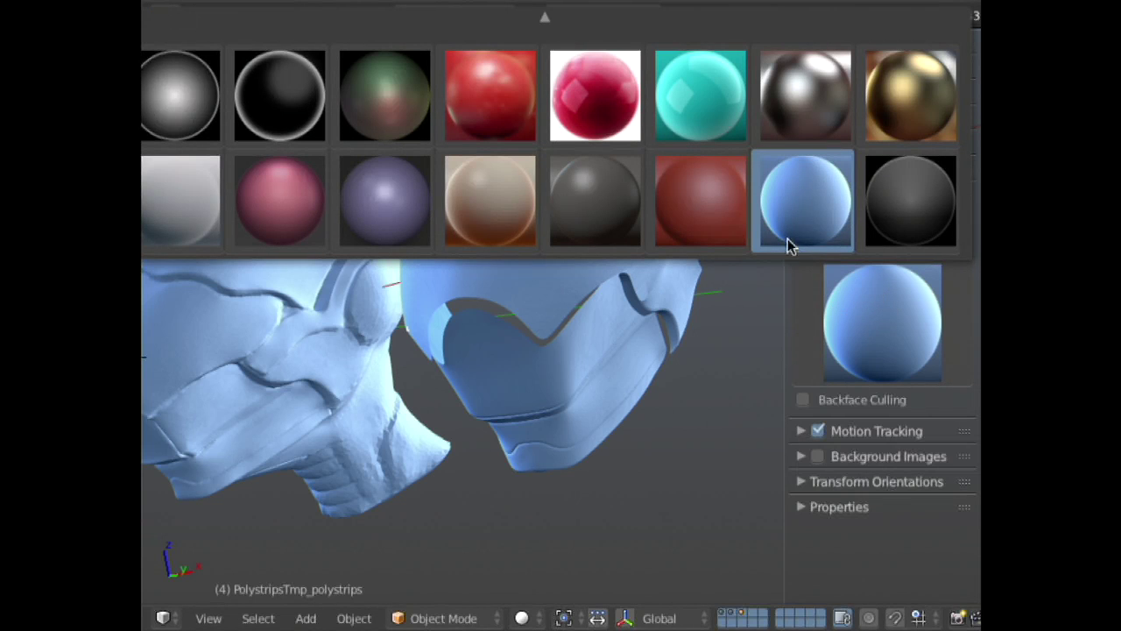
click(881, 337)
click(182, 223)
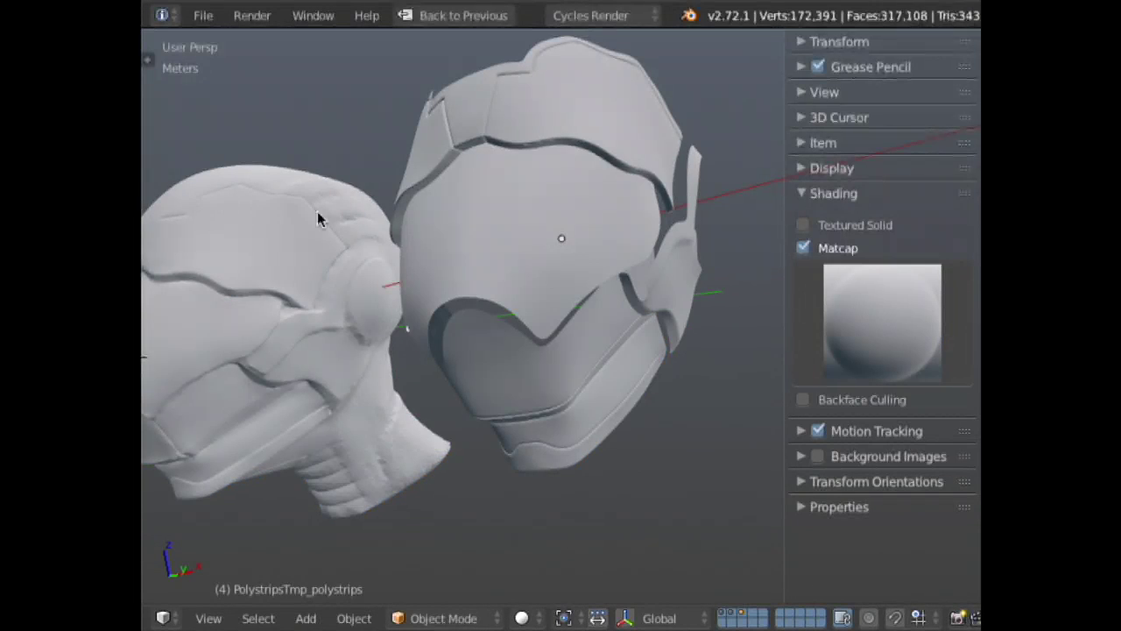
key(KP_1)
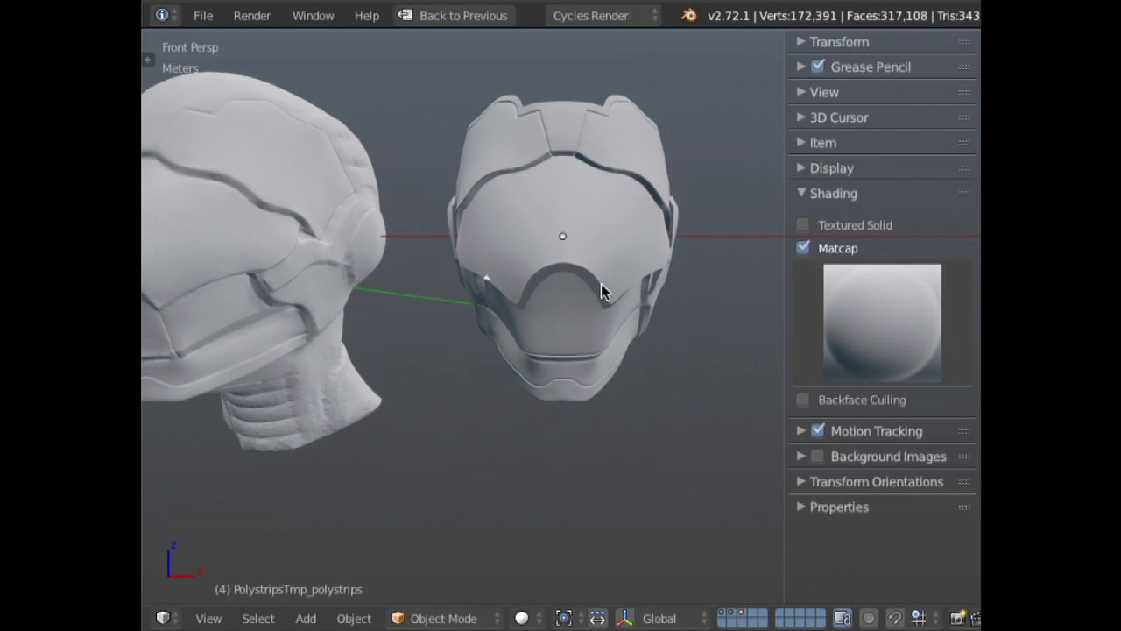
shift+middle_drag(601, 283, 648, 326)
key(Home)
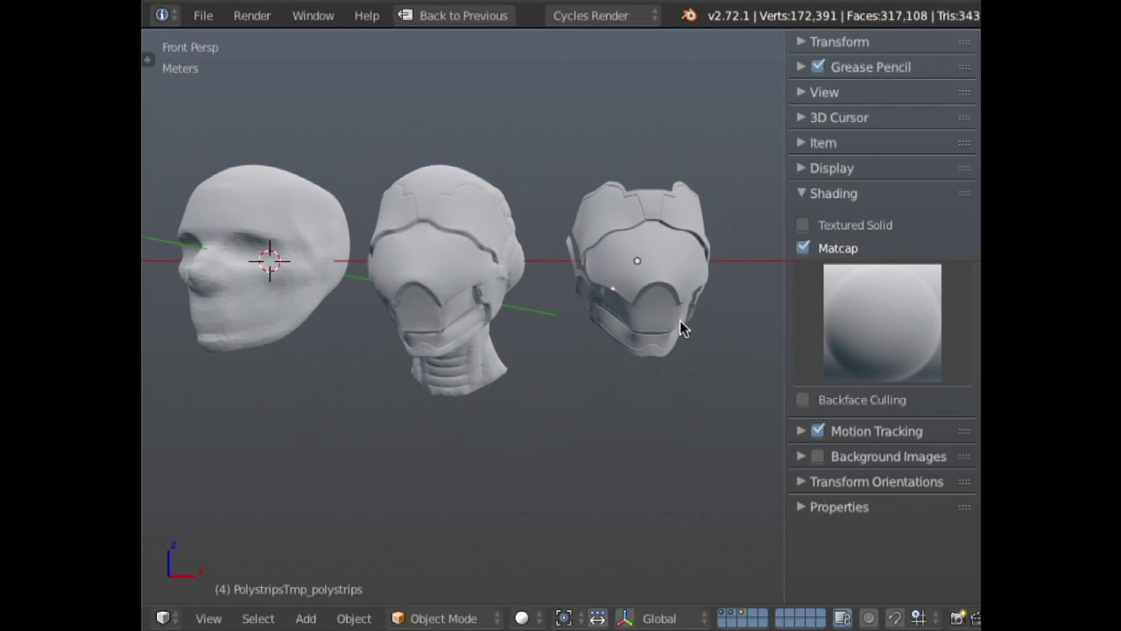
key(c)
key(Escape)
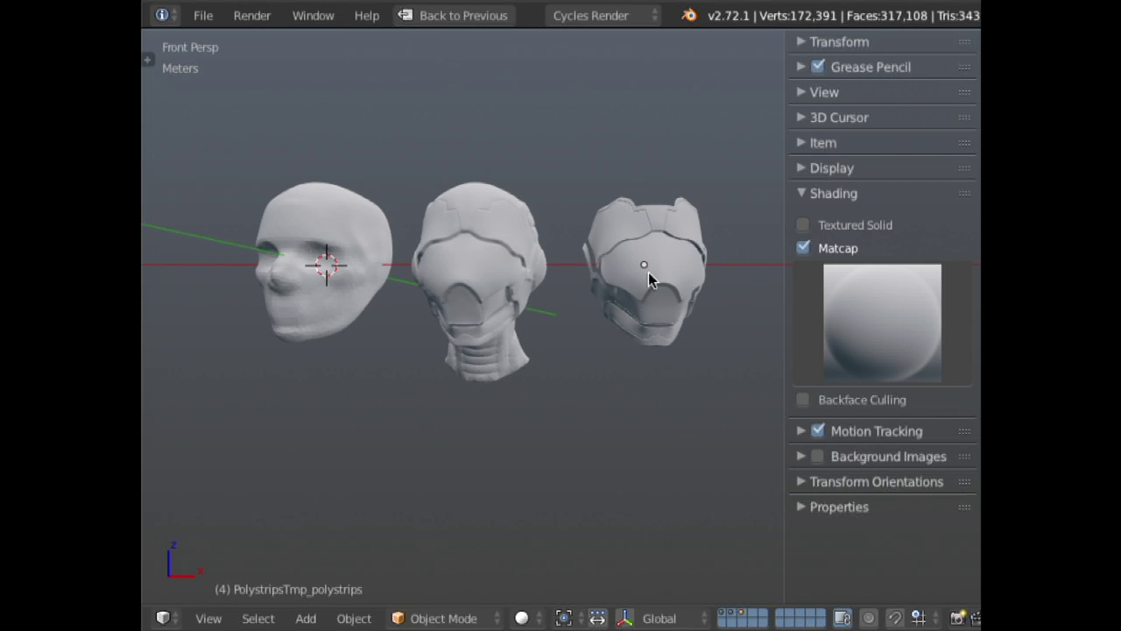
- Restore the full Modeling layout from the maximized viewport and open the helmet shell's material settings
key(shift+space)
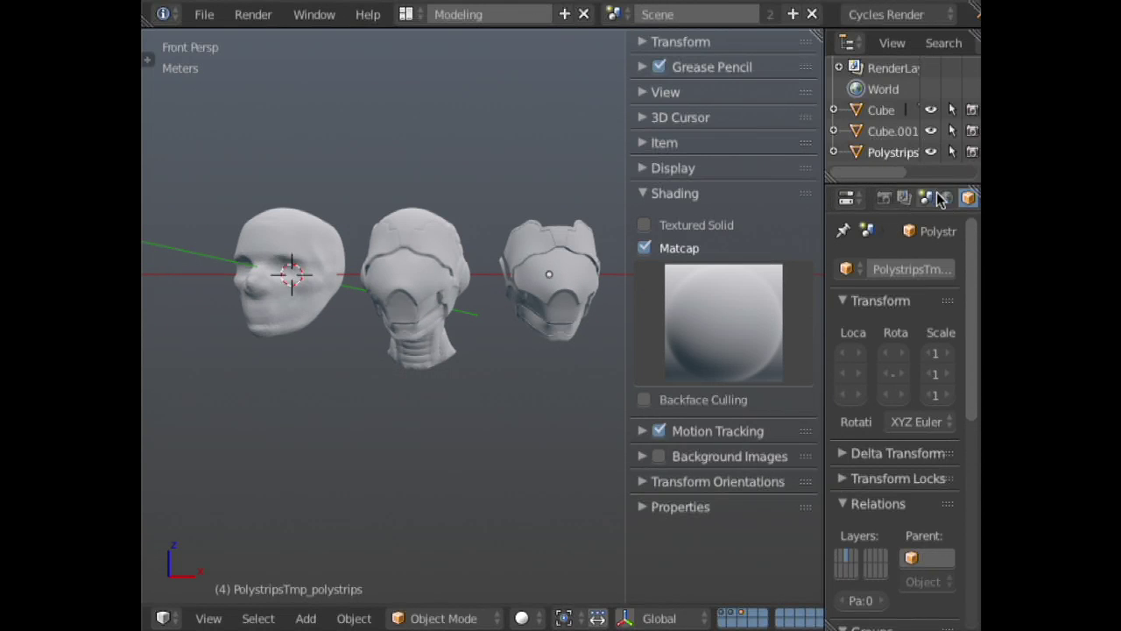
scroll(939, 199, down, 4)
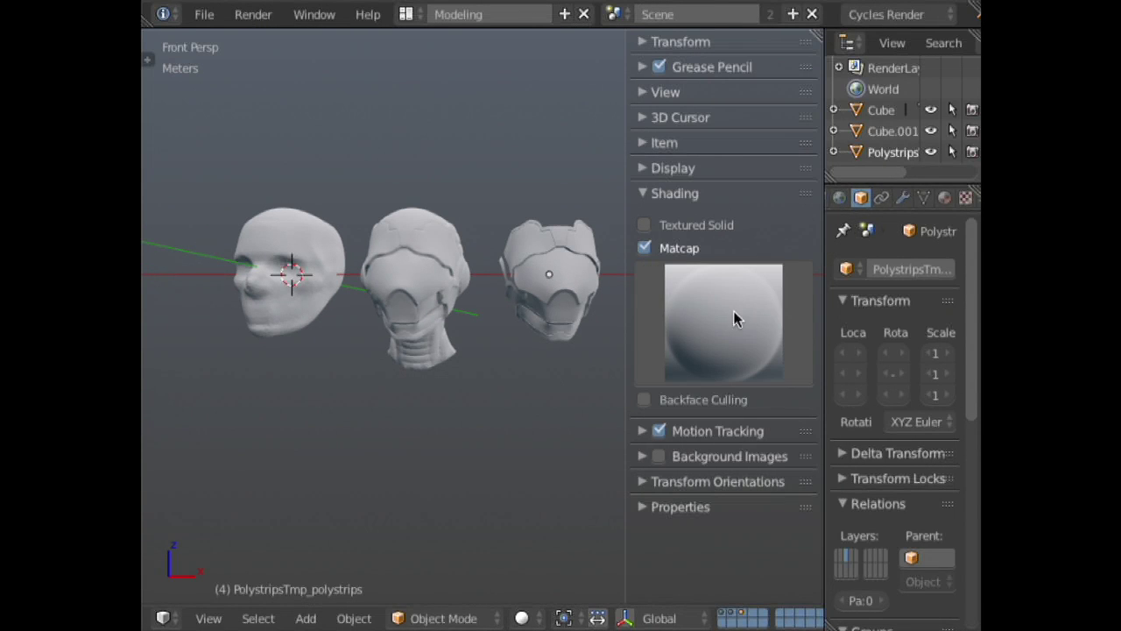
click(734, 319)
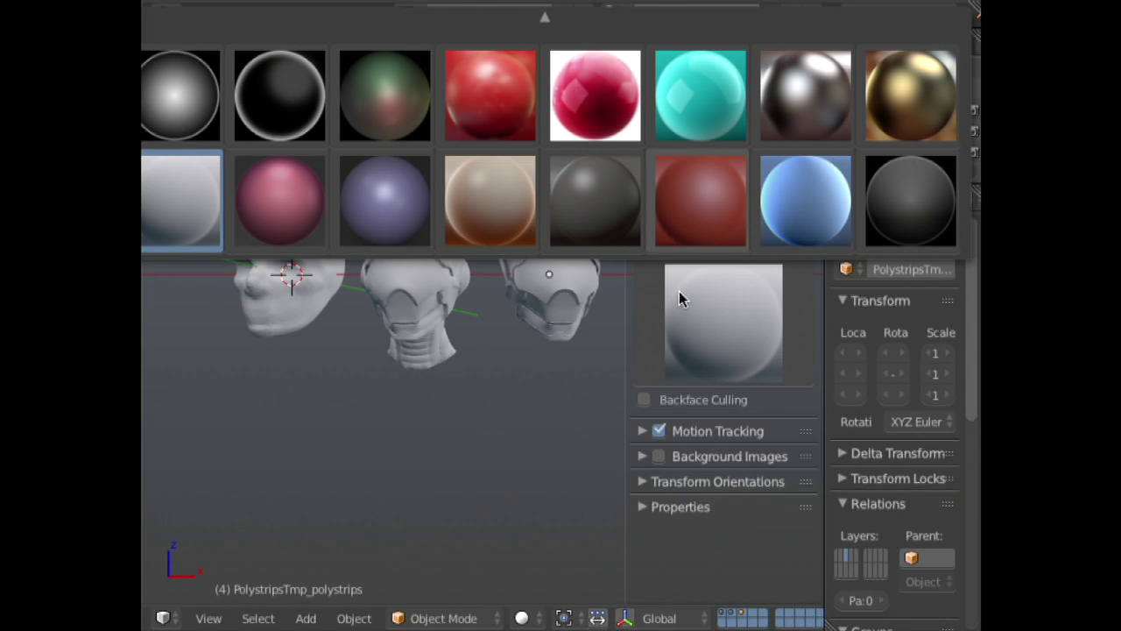
click(642, 345)
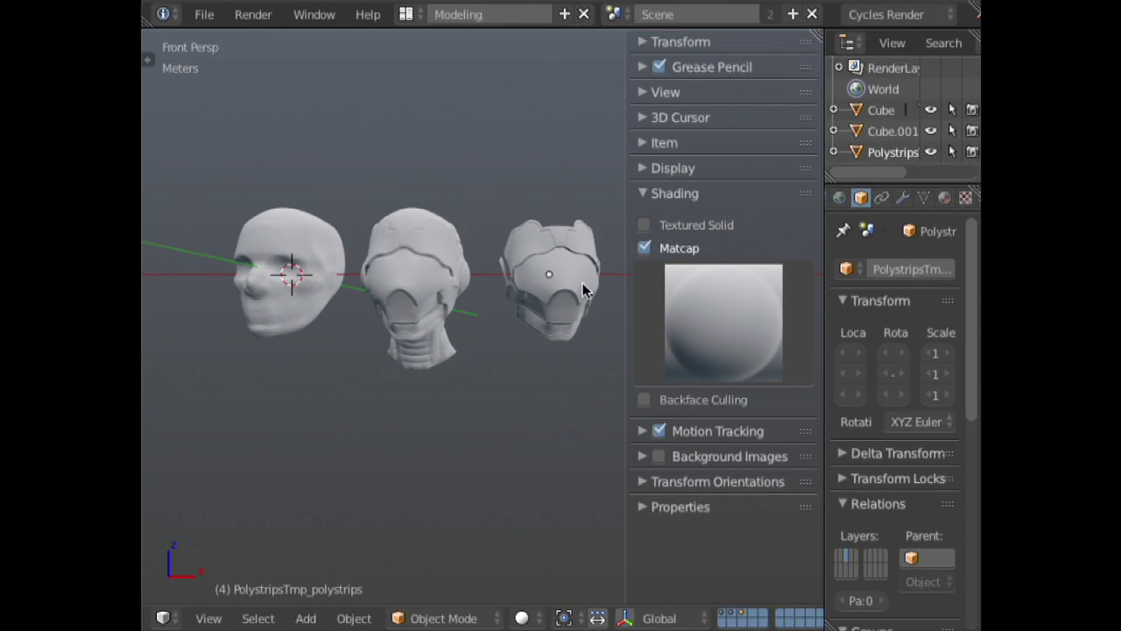
click(944, 198)
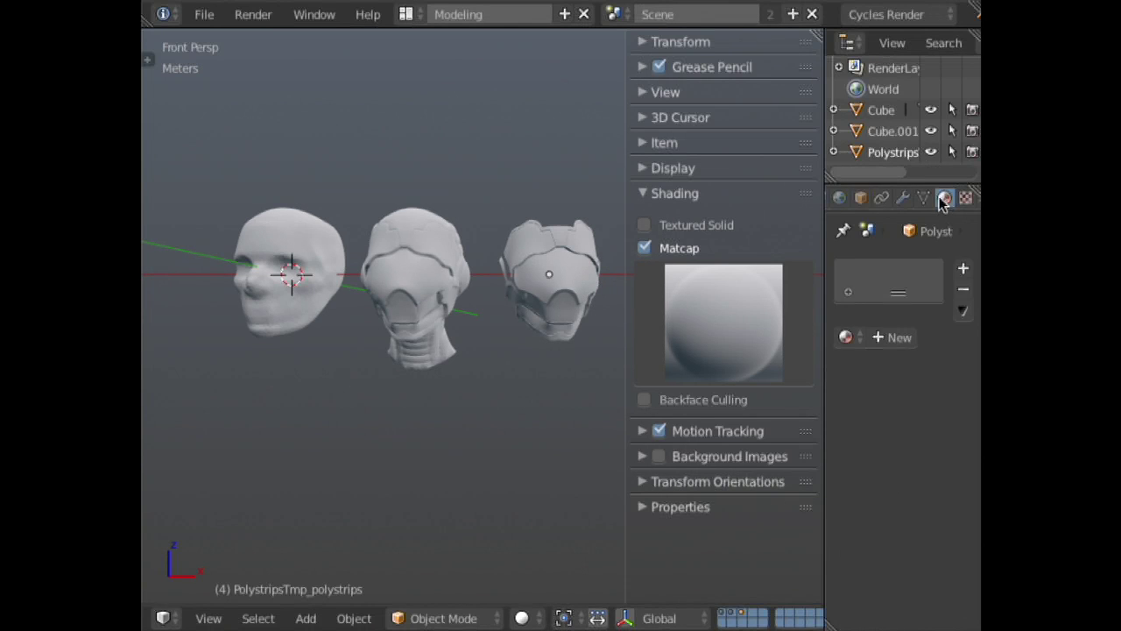
- Switch the render engine to Blender Render and add a new material to the helmet shell
key(b)
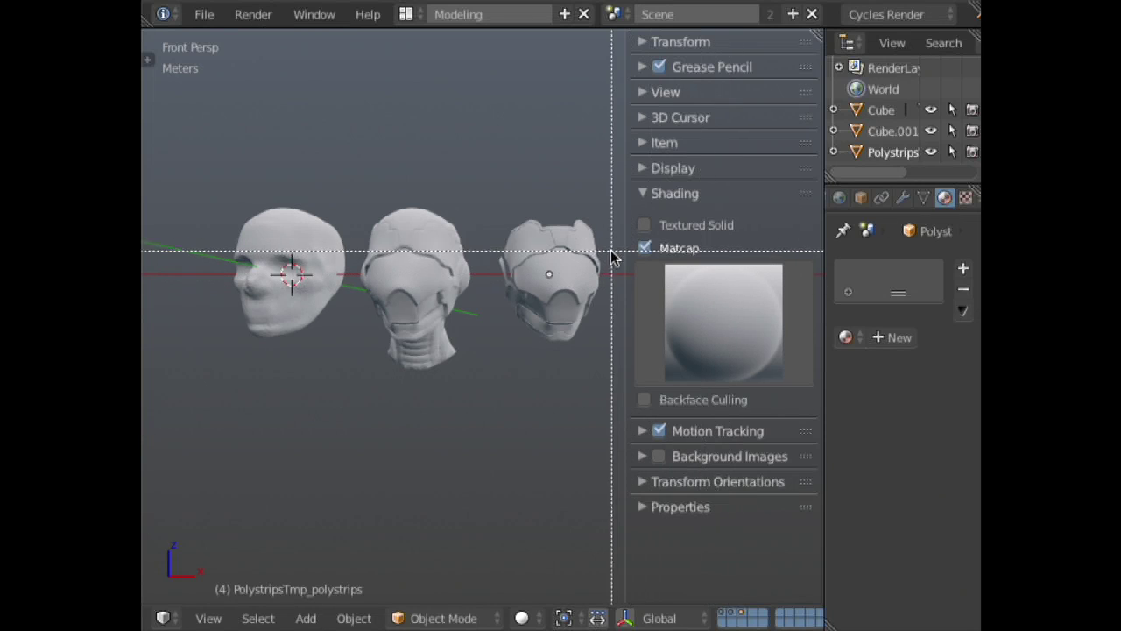
key(Escape)
key(n)
click(888, 14)
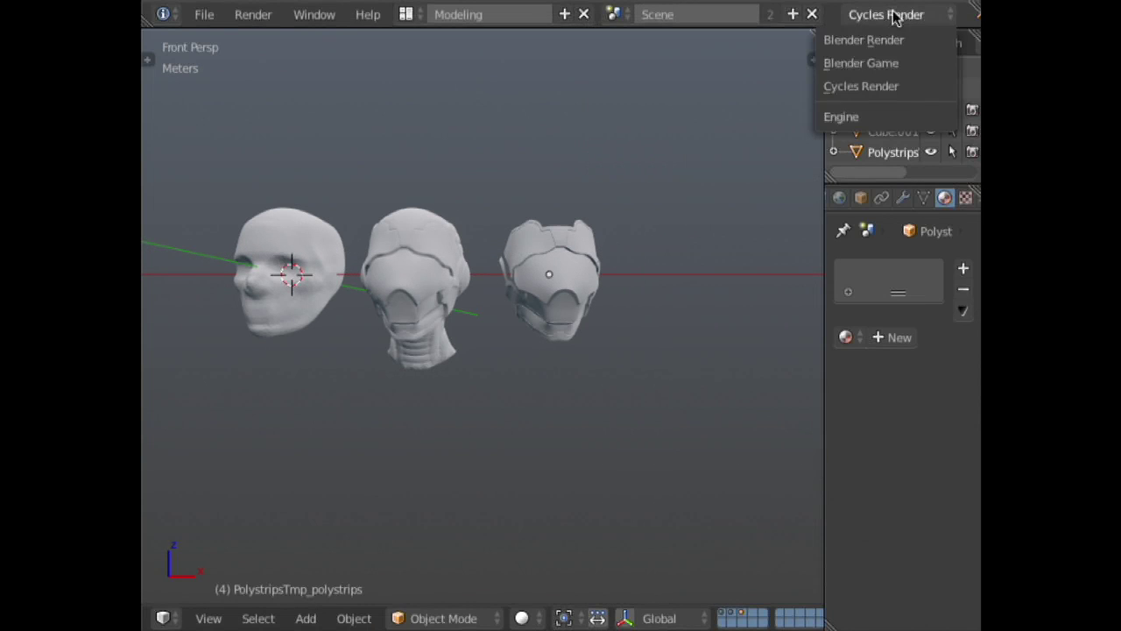
click(885, 40)
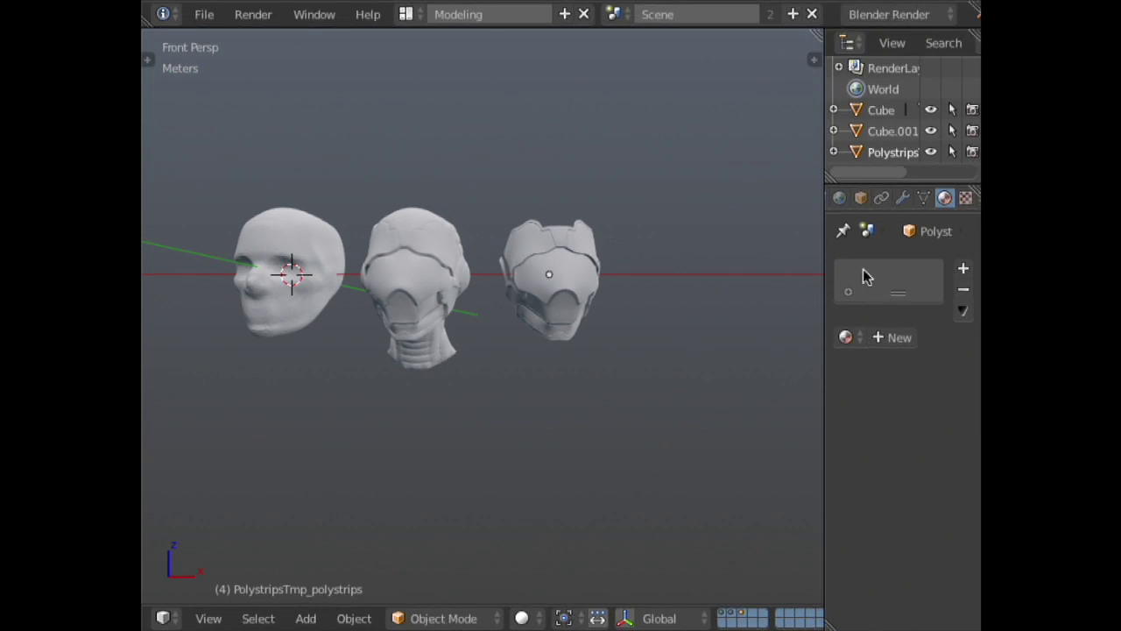
click(891, 338)
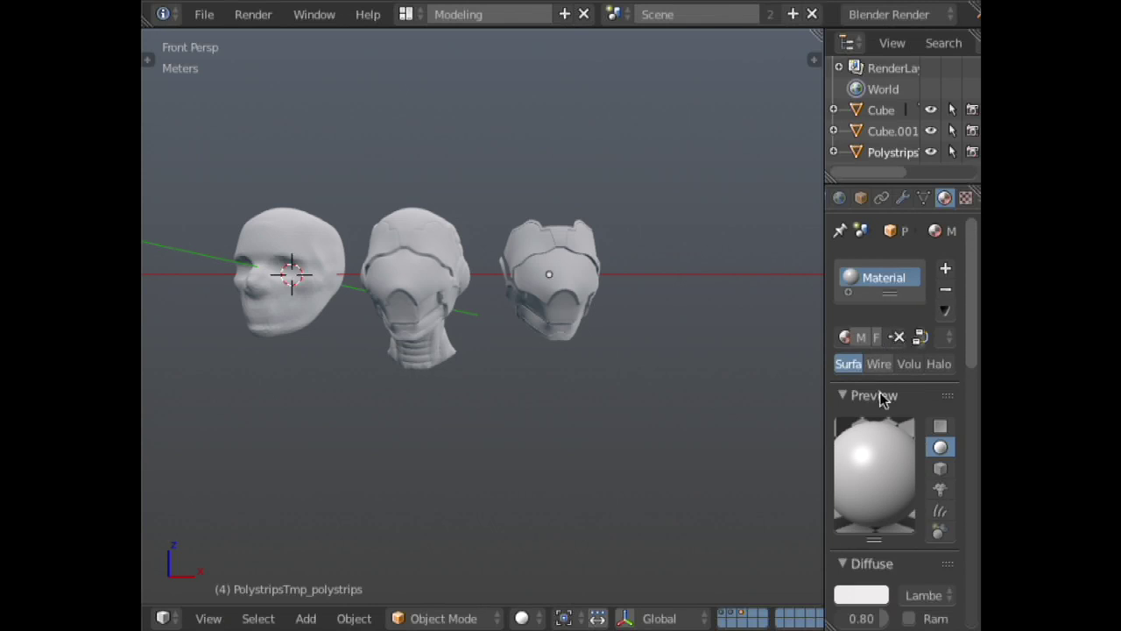
- Widen the properties area and make the helmet shell's material shadeless
drag(823, 415, 792, 419)
scroll(876, 412, down, 5)
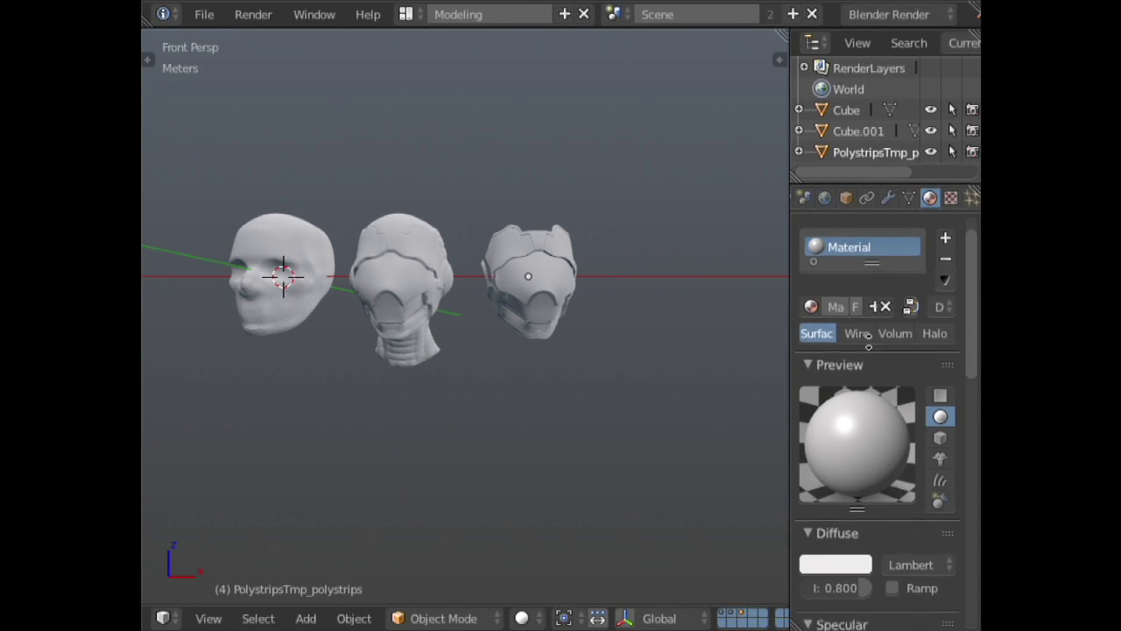
scroll(911, 448, down, 5)
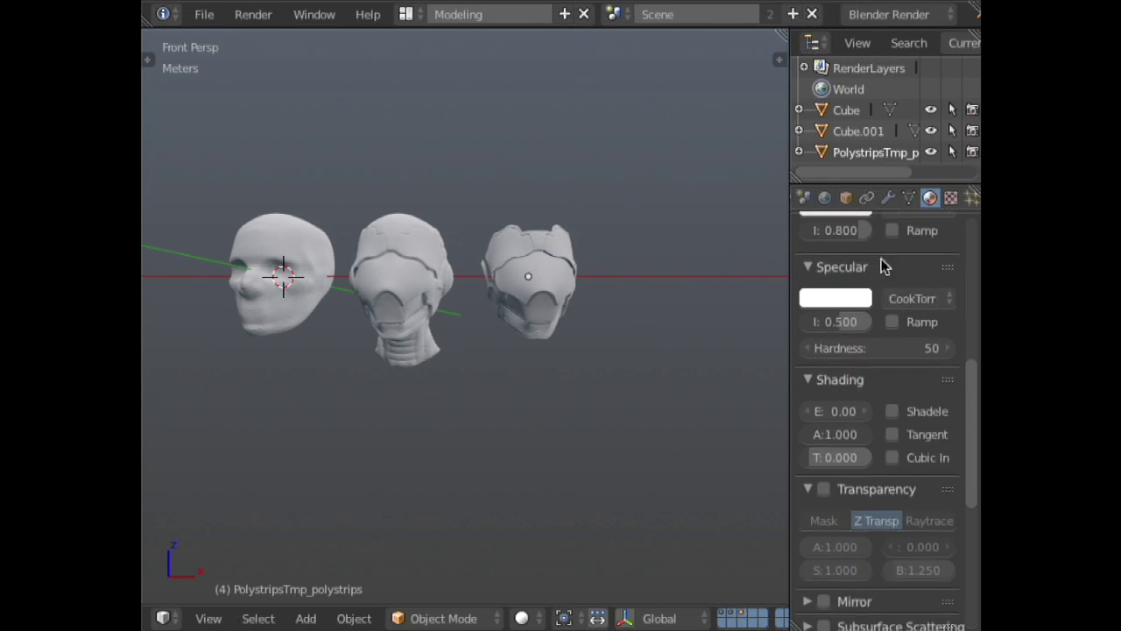
click(919, 411)
scroll(924, 438, up, 5)
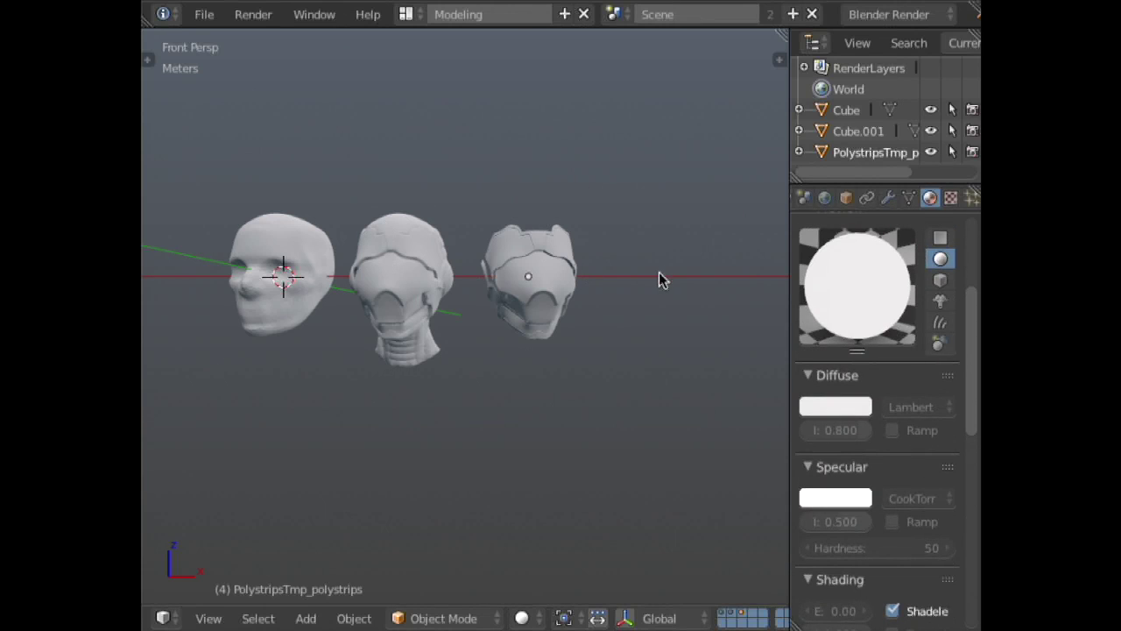
- Add a new texture to the helmet shell's material and give it a new blank 1024 × 1024 image
key(n)
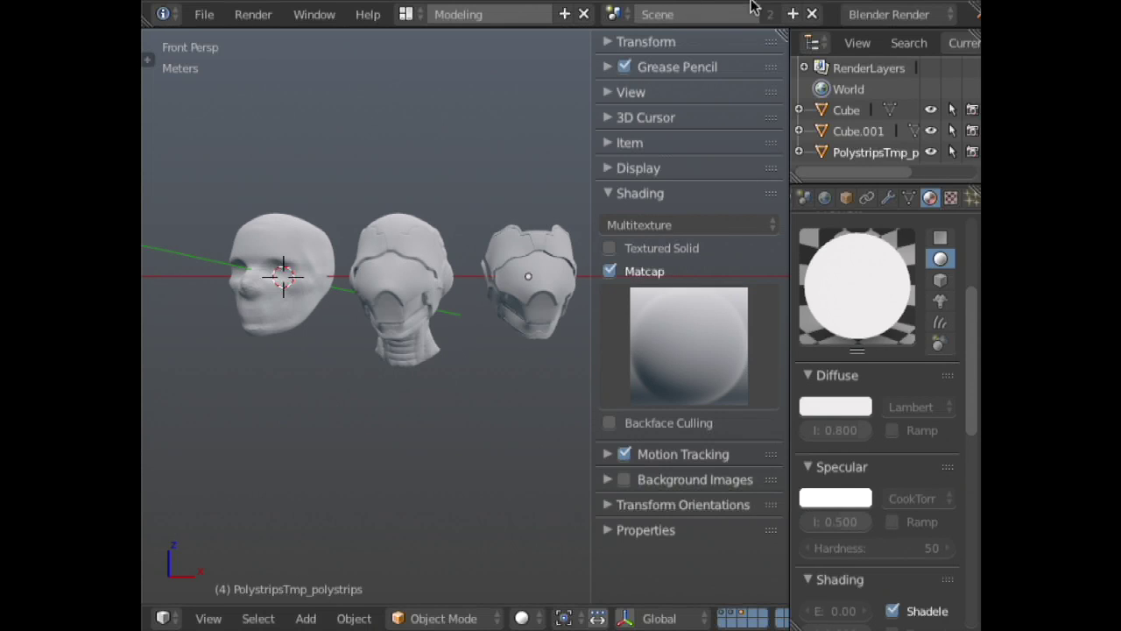
click(952, 197)
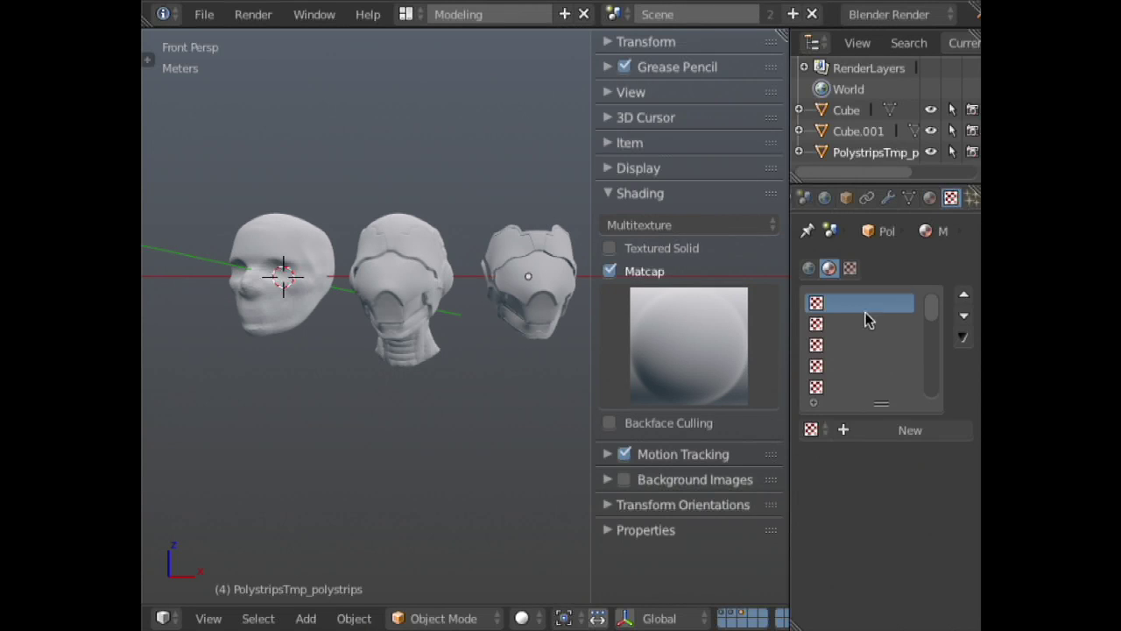
click(882, 430)
scroll(903, 491, down, 8)
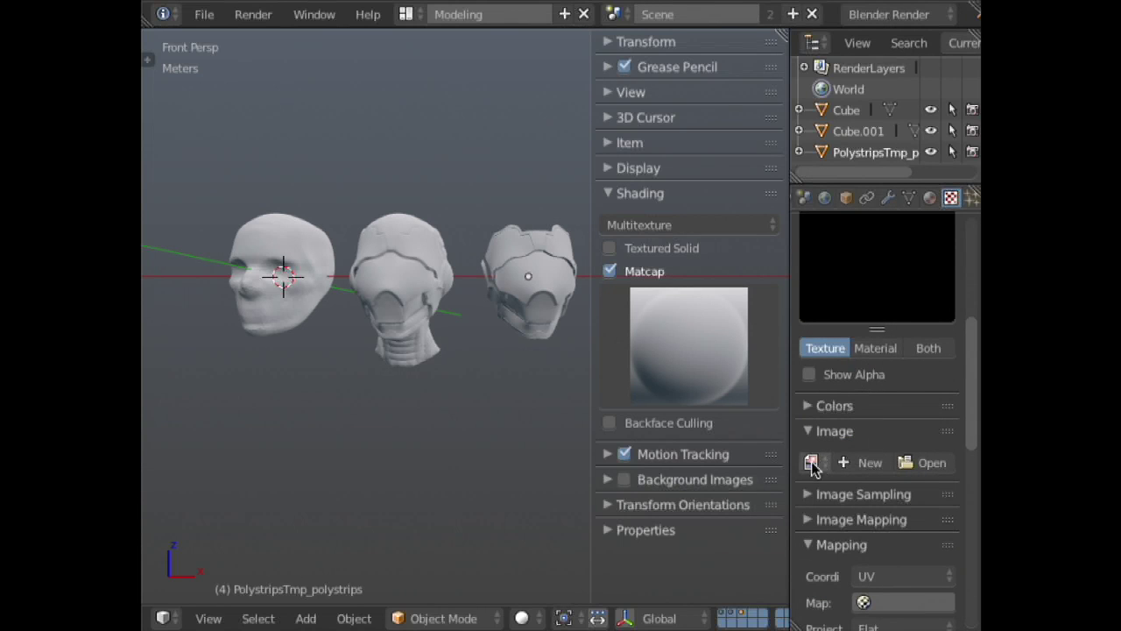
click(846, 463)
click(852, 606)
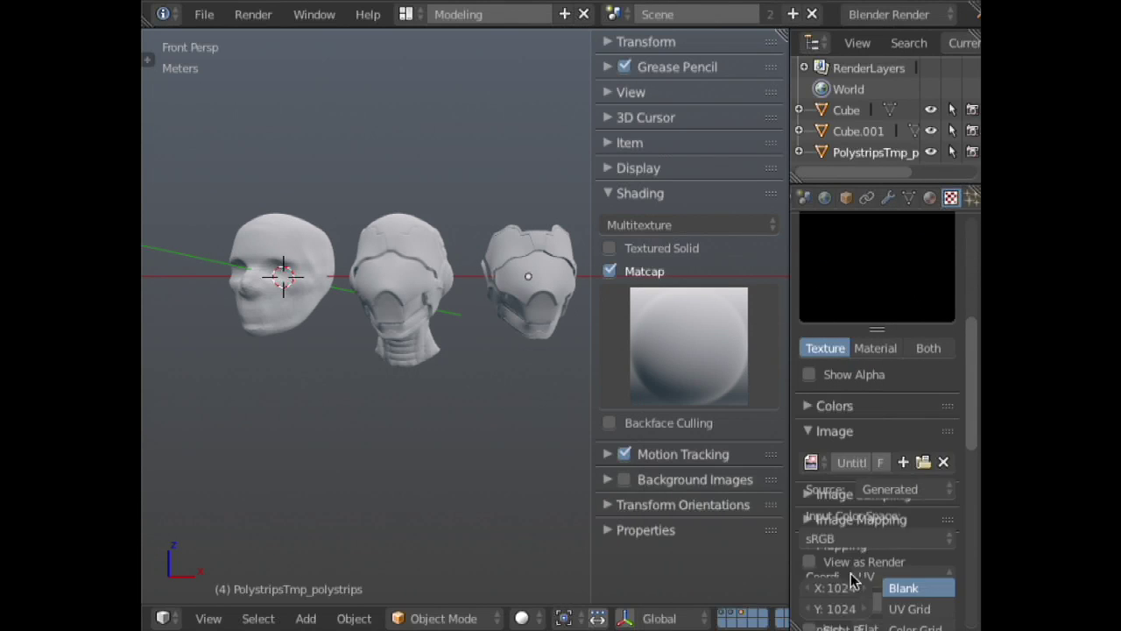
- Expand the texture's image mapping options and set its mapping coordinates to Normal
scroll(878, 289, down, 1)
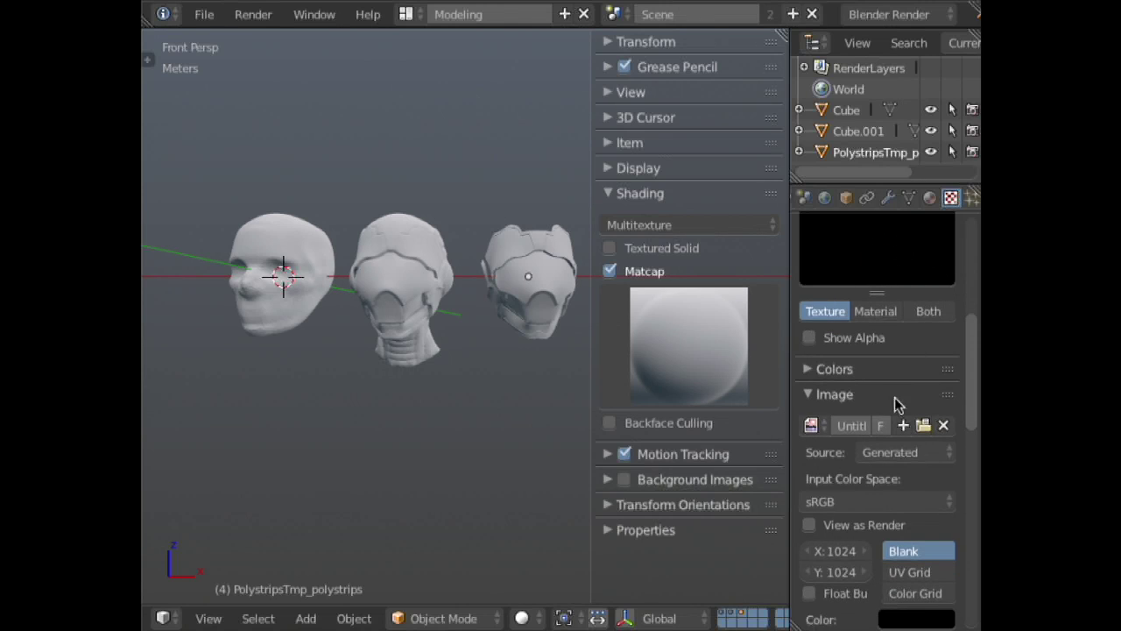
scroll(901, 401, down, 2)
scroll(903, 399, down, 2)
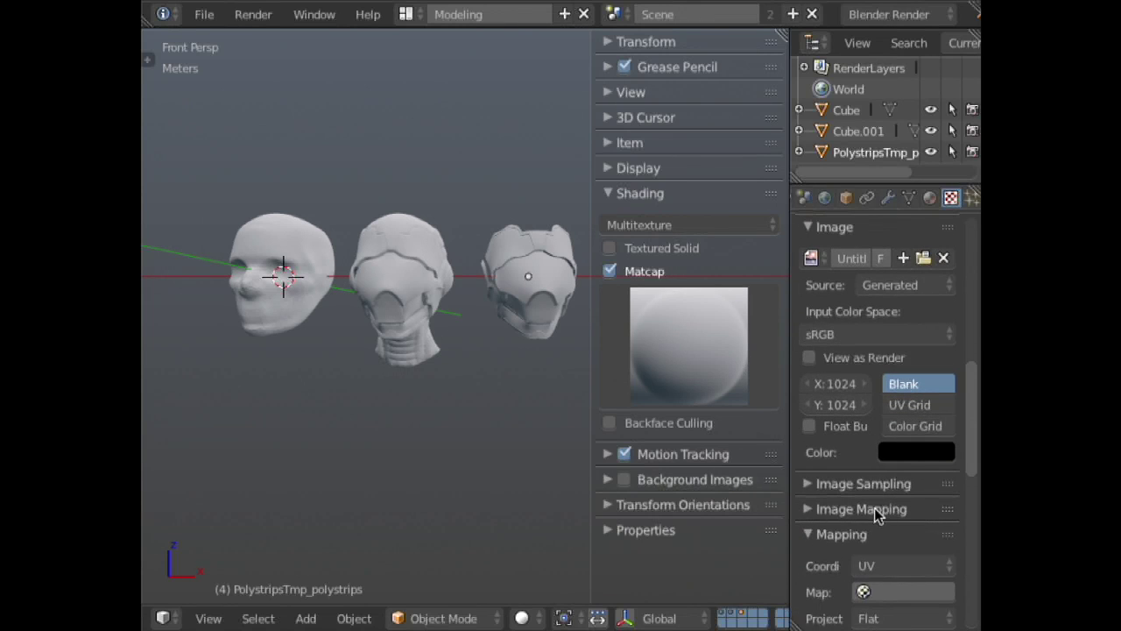
click(879, 509)
scroll(867, 385, down, 4)
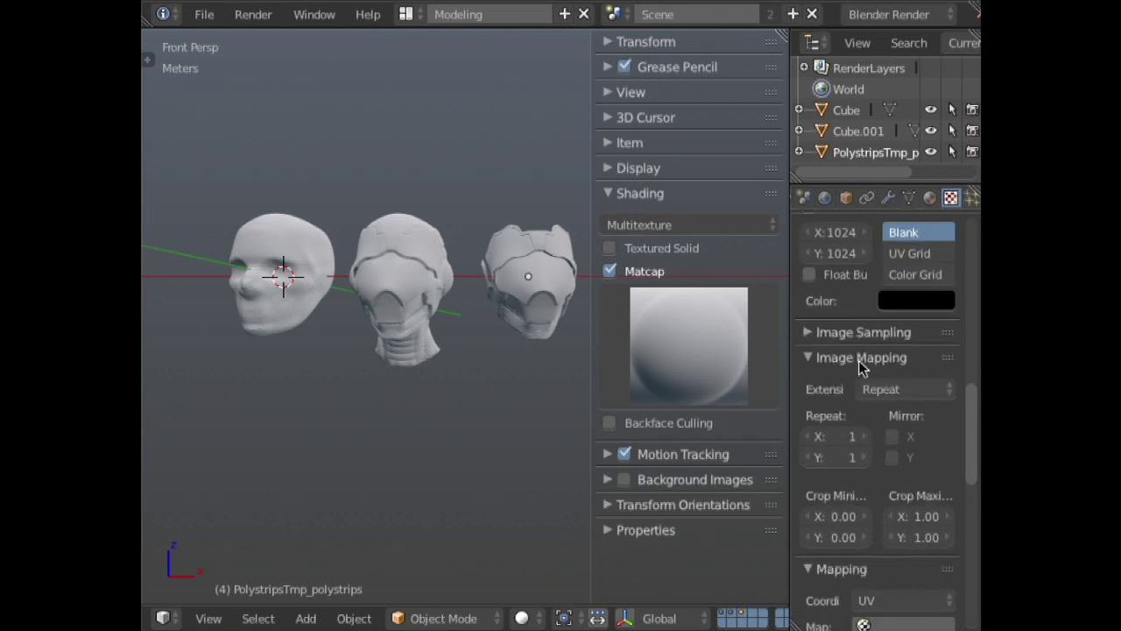
scroll(879, 473, down, 5)
click(896, 420)
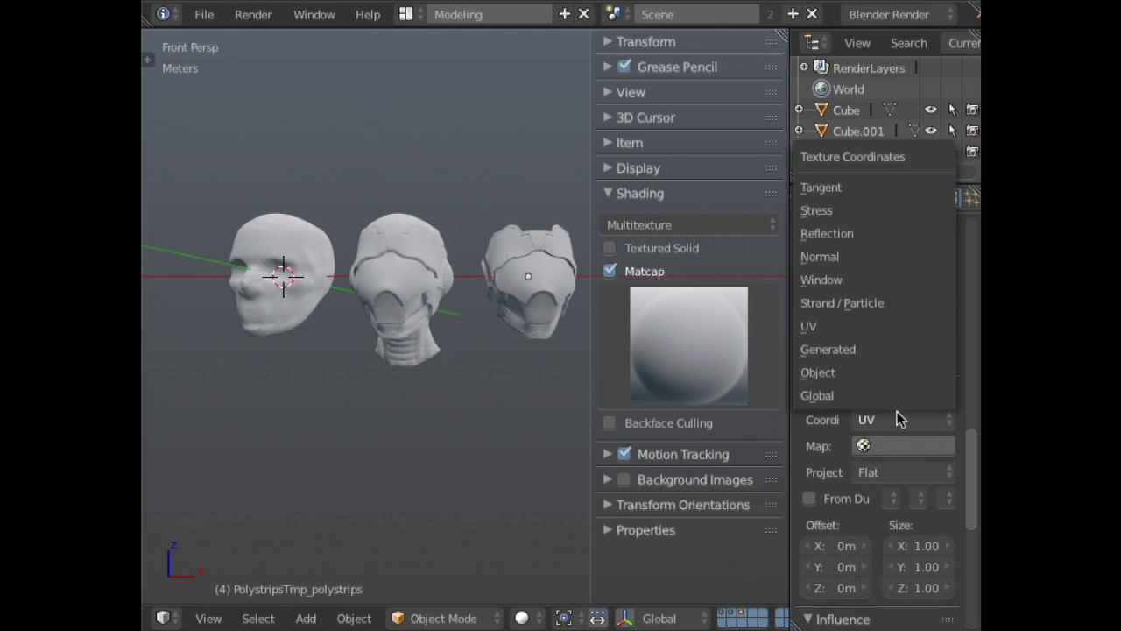
click(868, 256)
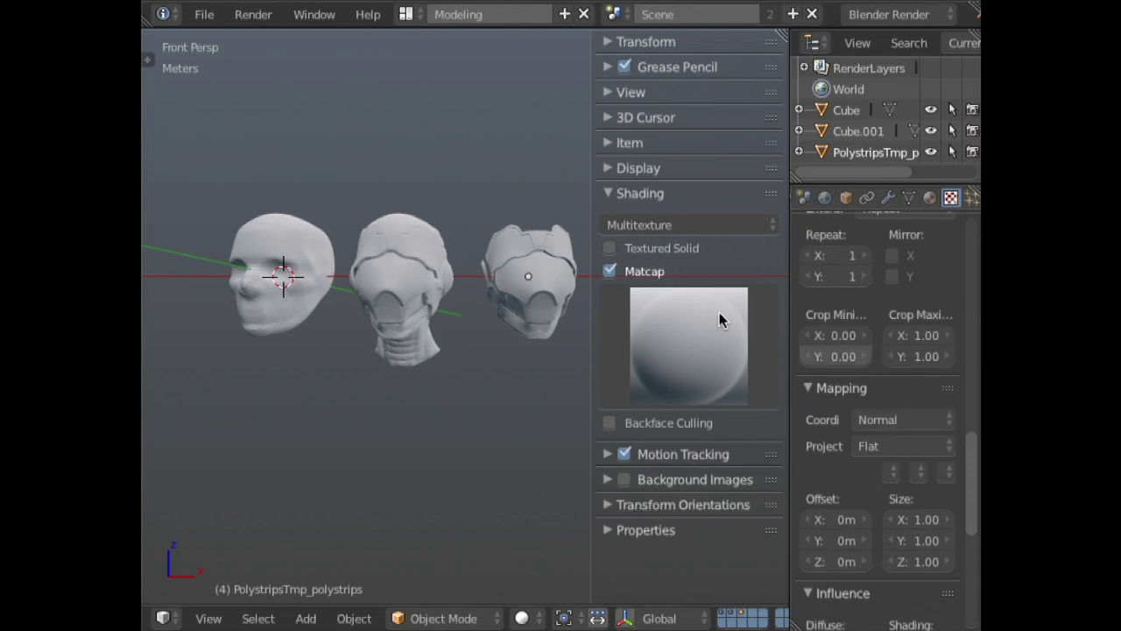
- Preview the three heads in textured viewport shading, review the texture's image settings, and return to solid shading
key(alt+z)
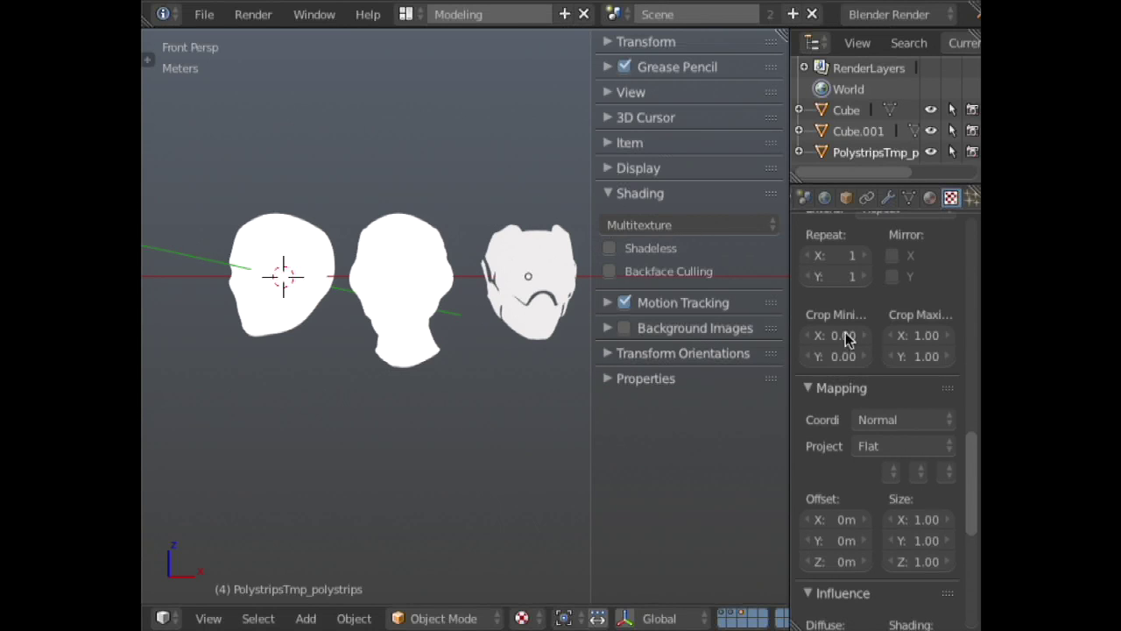
middle_drag(894, 318, 897, 618)
scroll(901, 399, up, 4)
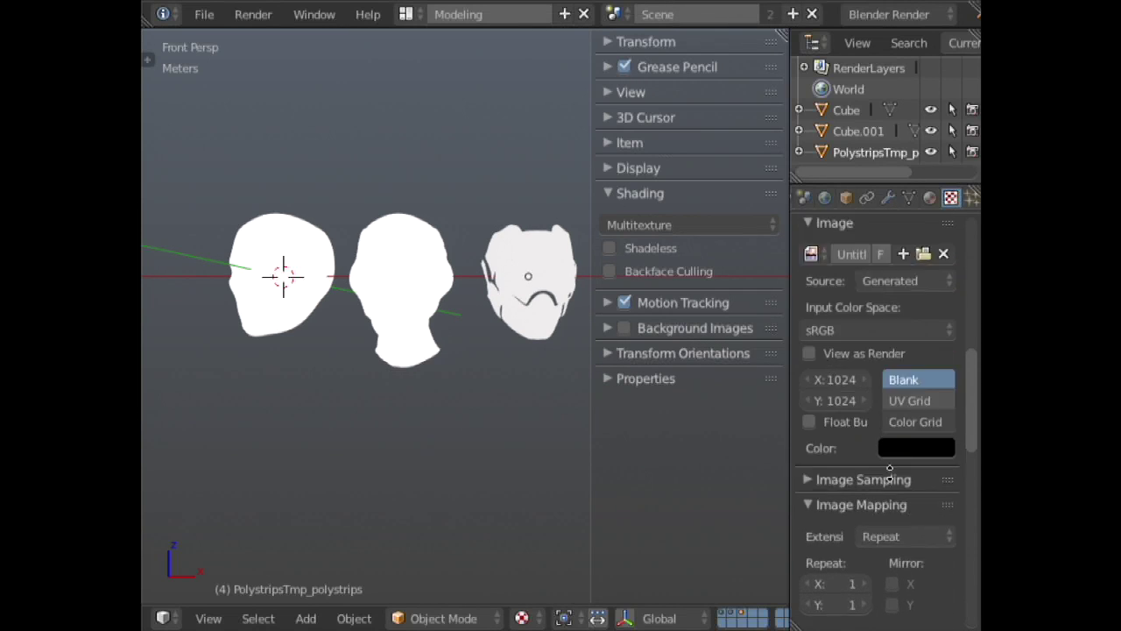
scroll(894, 370, up, 5)
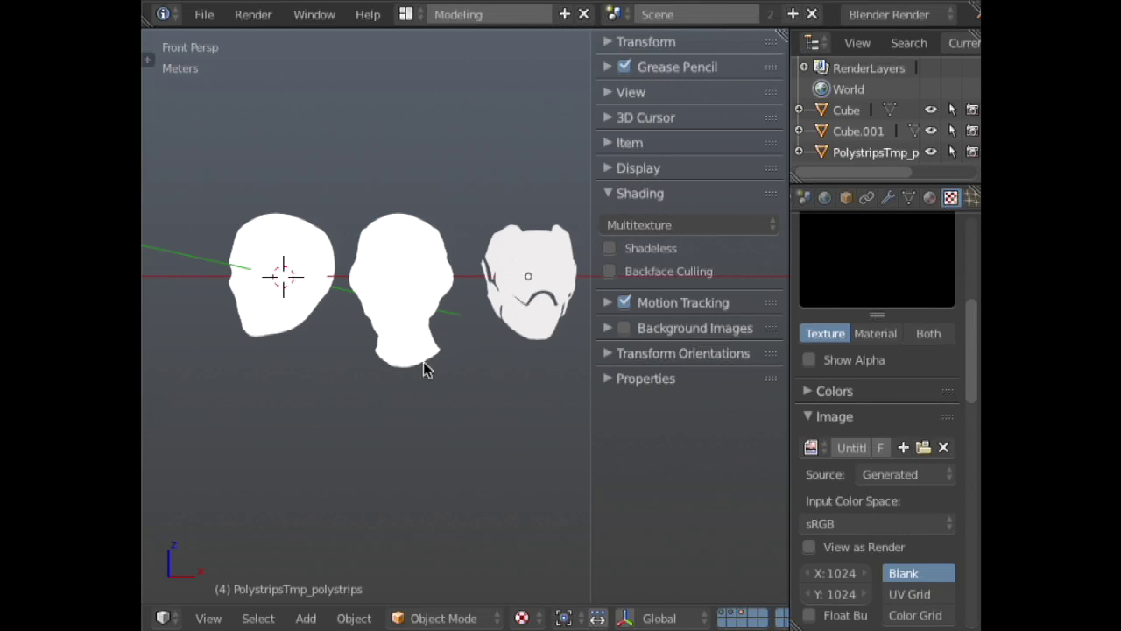
key(n)
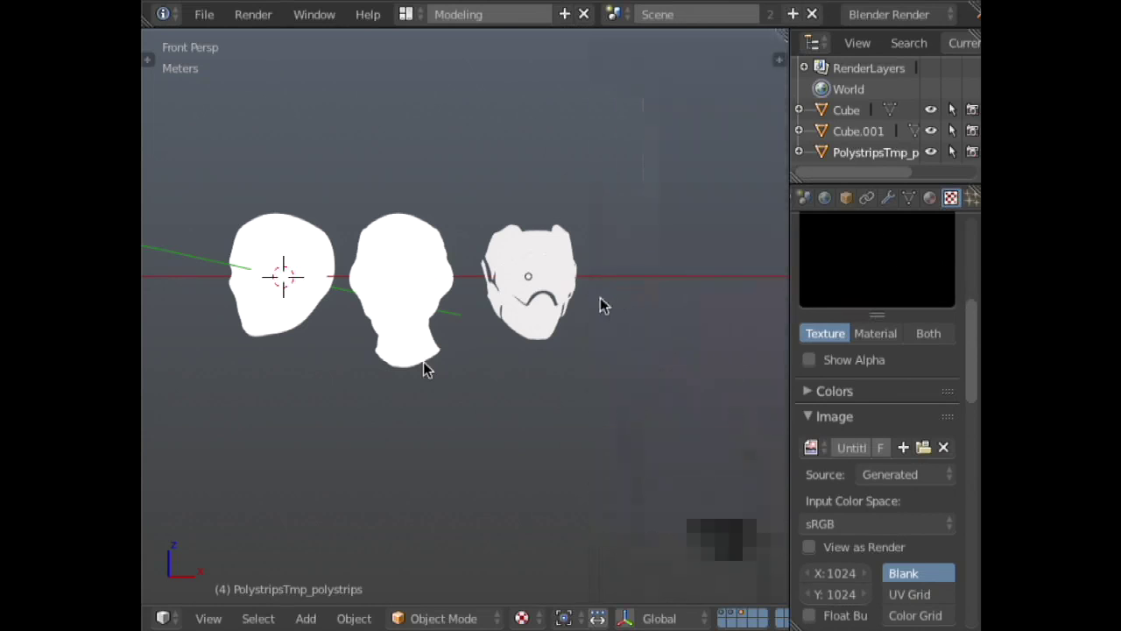
key(alt+z)
- Isolate the first sculpted head, Cube, in local view and show it from the front
right_click(349, 295)
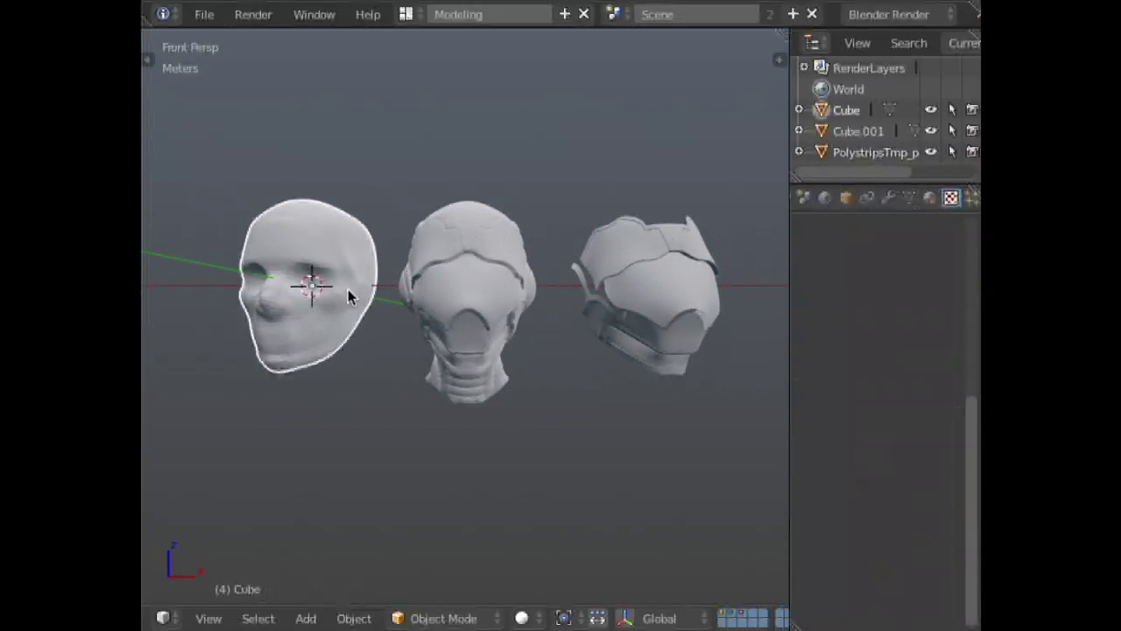
key(KP_Divide)
key(KP_1)
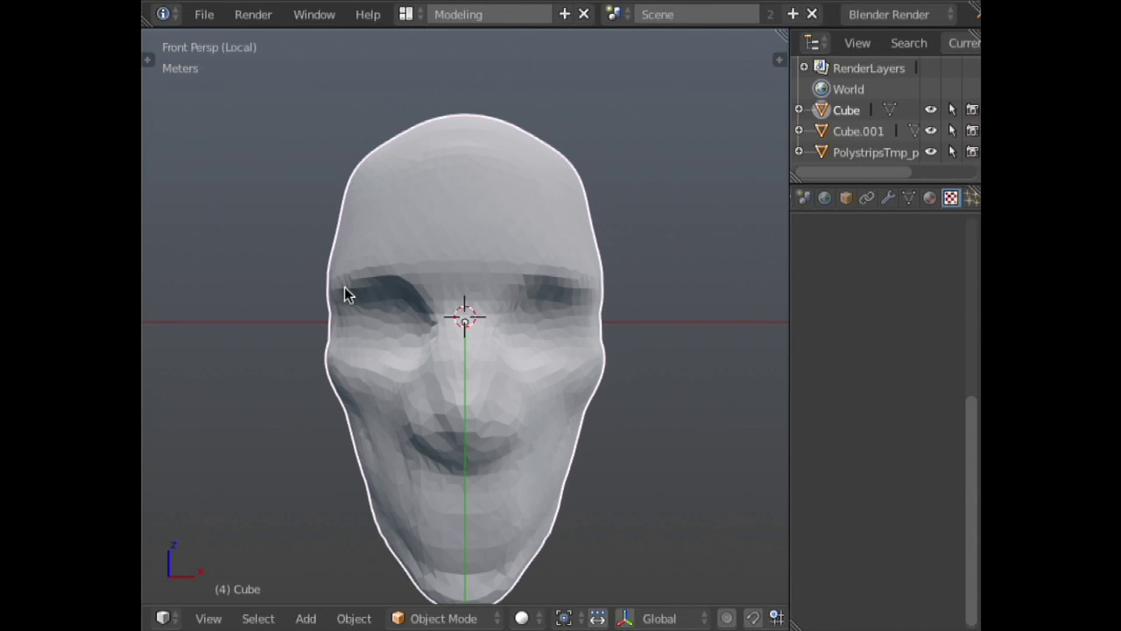
key(KP_6)
key(shift+a)
mouse_move(599, 302)
click(675, 328)
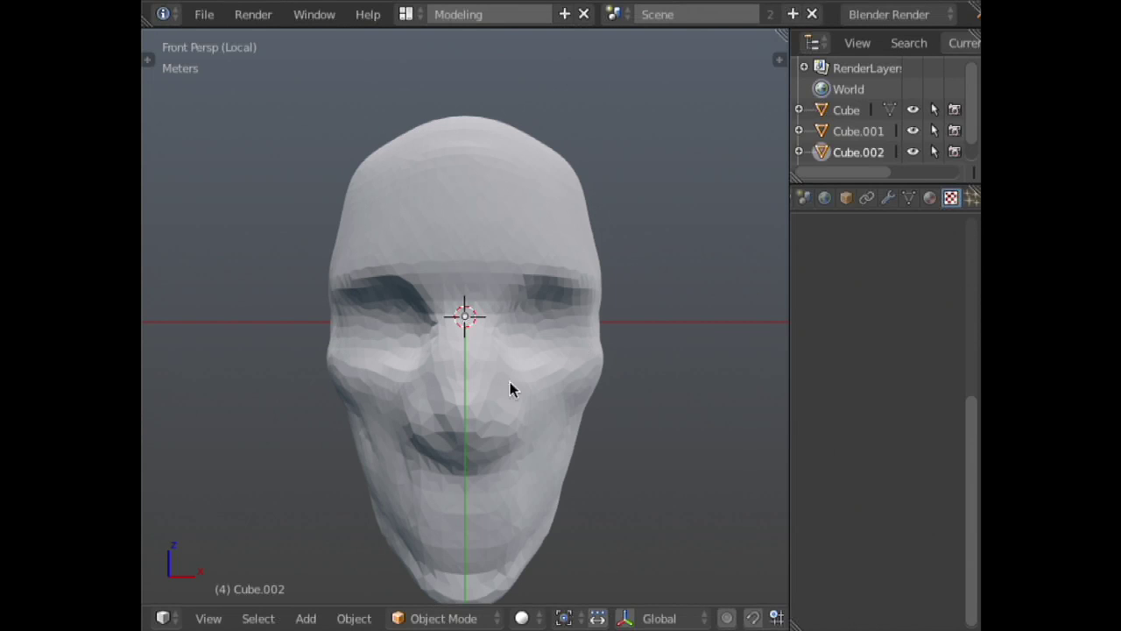
- Start a new file, add a cube, and stretch it along Y to about three times its length
key(ctrl+n)
click(561, 369)
key(shift+a)
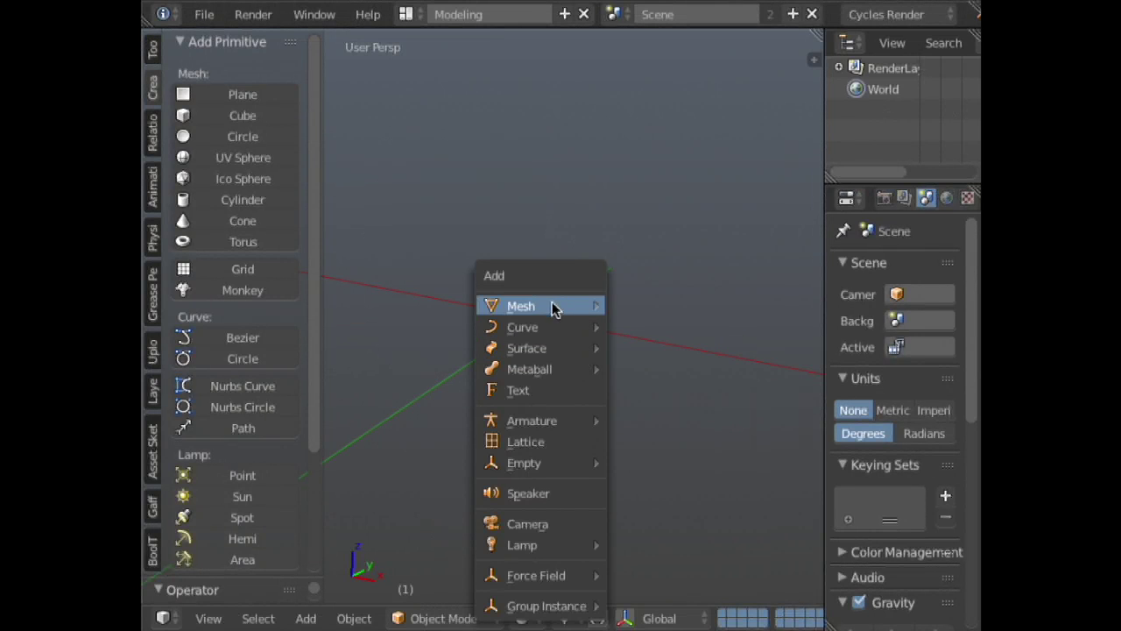
mouse_move(556, 307)
click(648, 325)
key(s)
key(y)
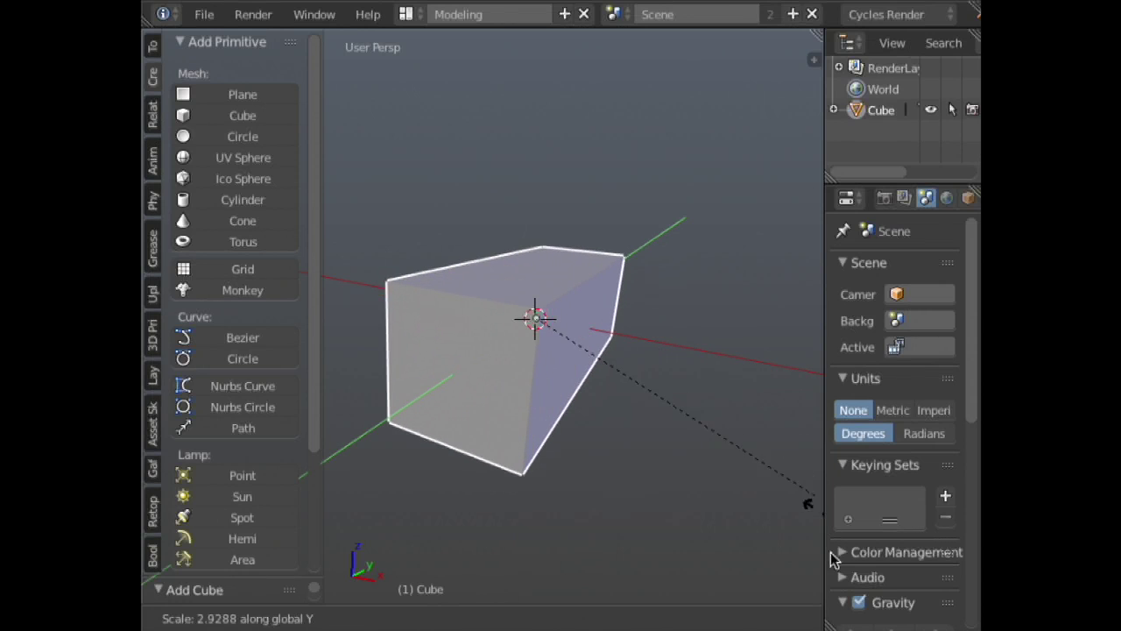
click(739, 465)
- Raise the box's mesh along Z so its origin sits near the bottom face, and apply the object transform
key(KP_3)
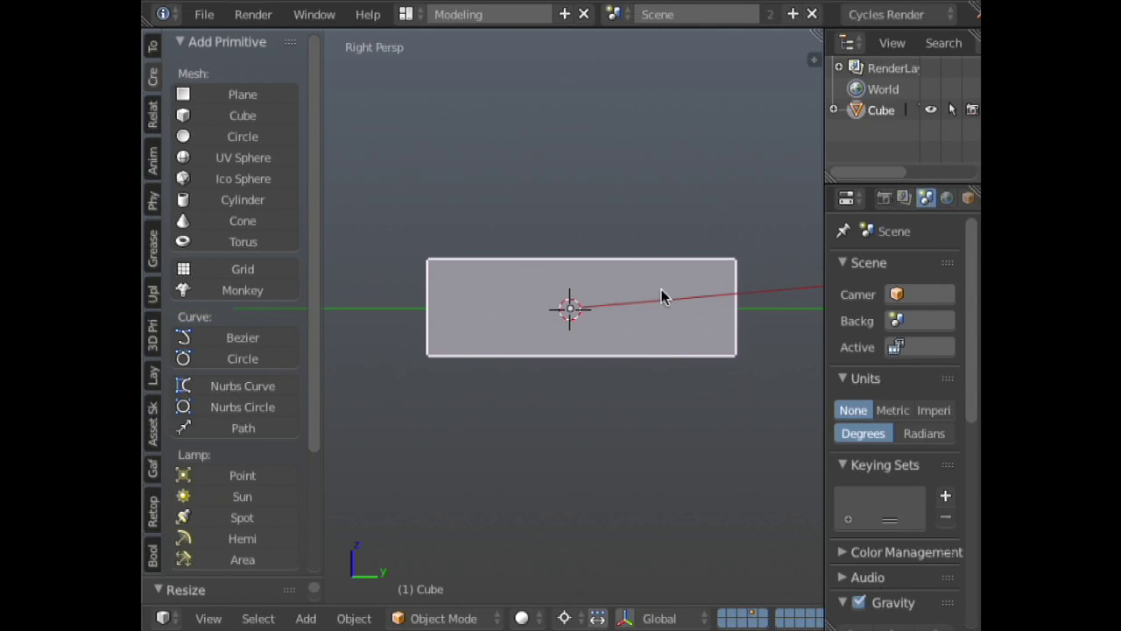
key(Tab)
key(g)
key(z)
click(666, 273)
key(Tab)
middle_drag(618, 260, 646, 342)
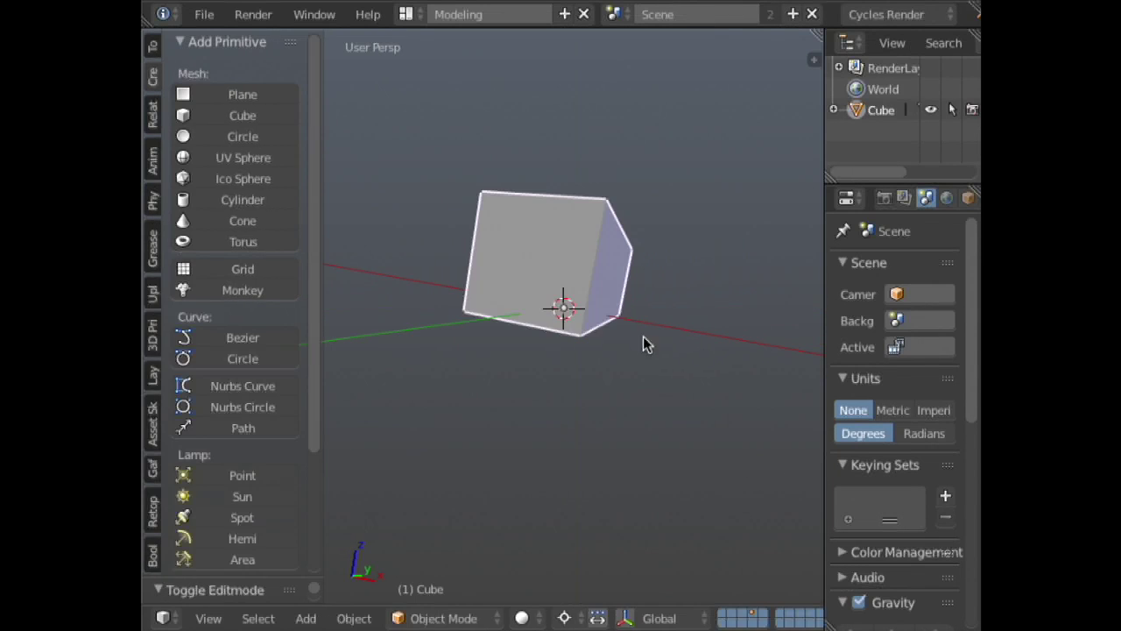
key(ctrl+a)
click(614, 338)
- Sketch two arches along the box's lower edge with the grease pencil in right orthographic view, and delete them
key(KP_3)
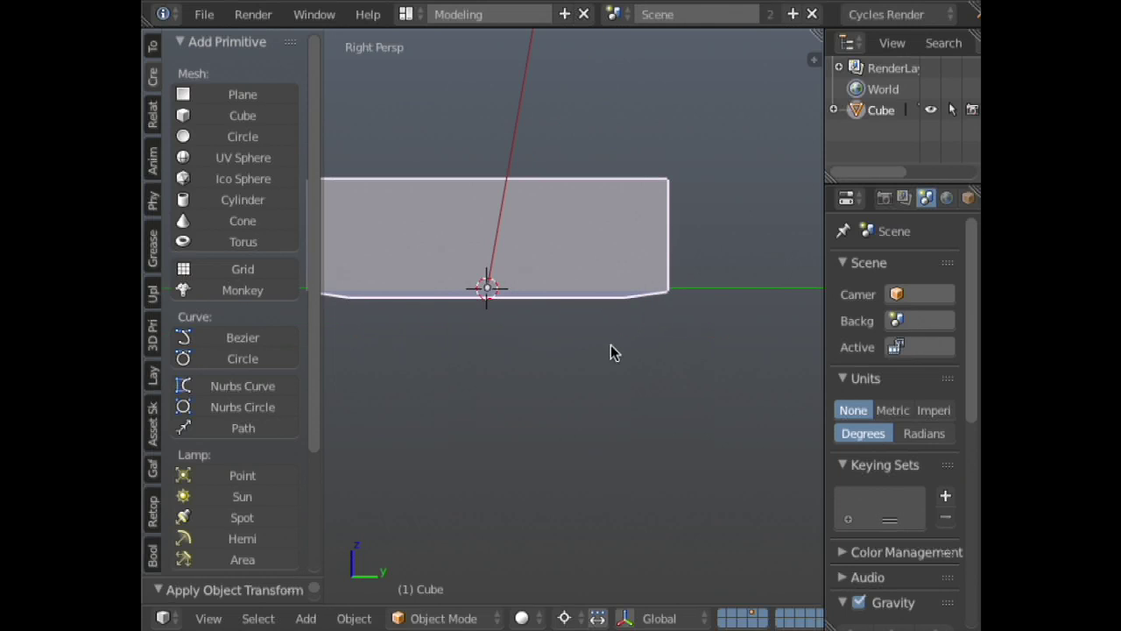
key(KP_5)
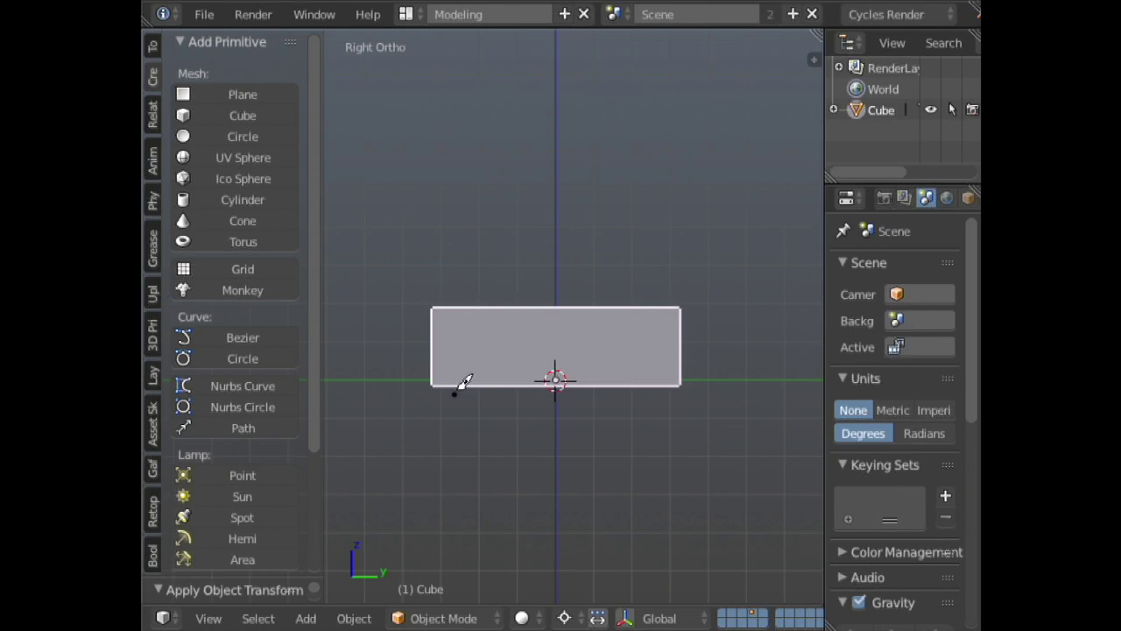
mouse_move(454, 393)
mouse_down()
mouse_move(486, 371)
mouse_move(517, 372)
mouse_move(535, 391)
mouse_move(649, 378)
mouse_move(661, 401)
mouse_up()
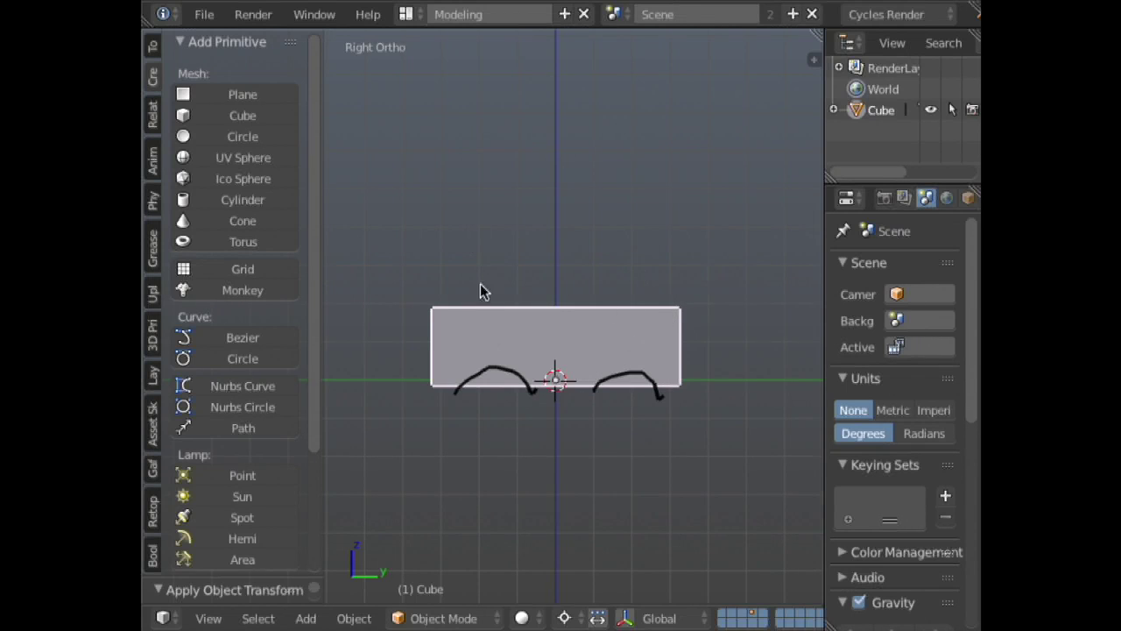
middle_drag(480, 284, 566, 251)
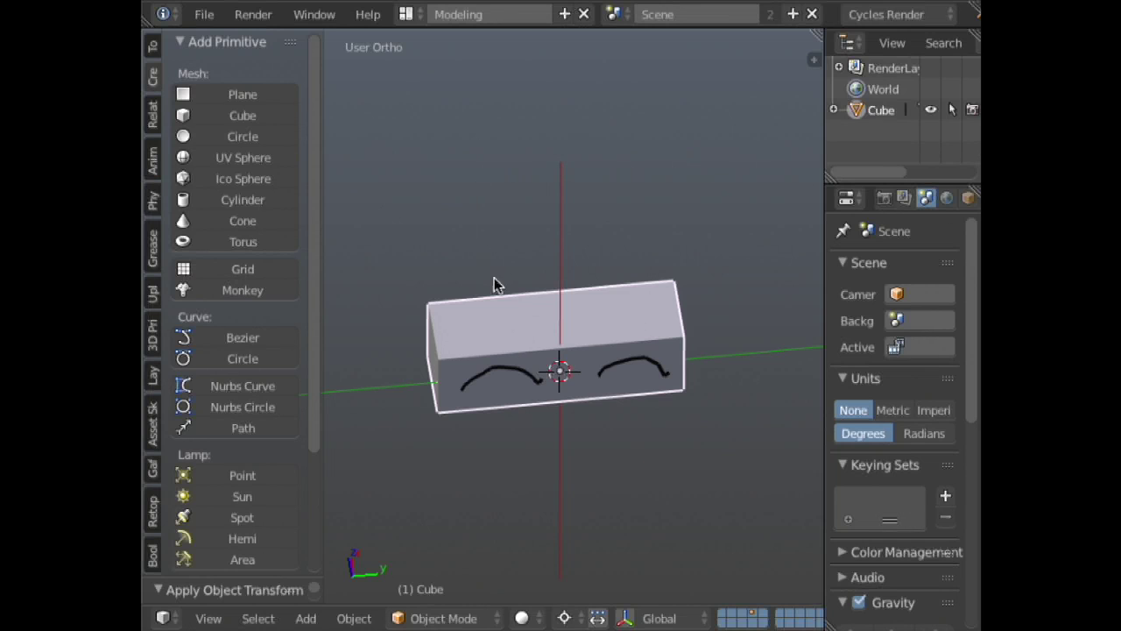
key(x)
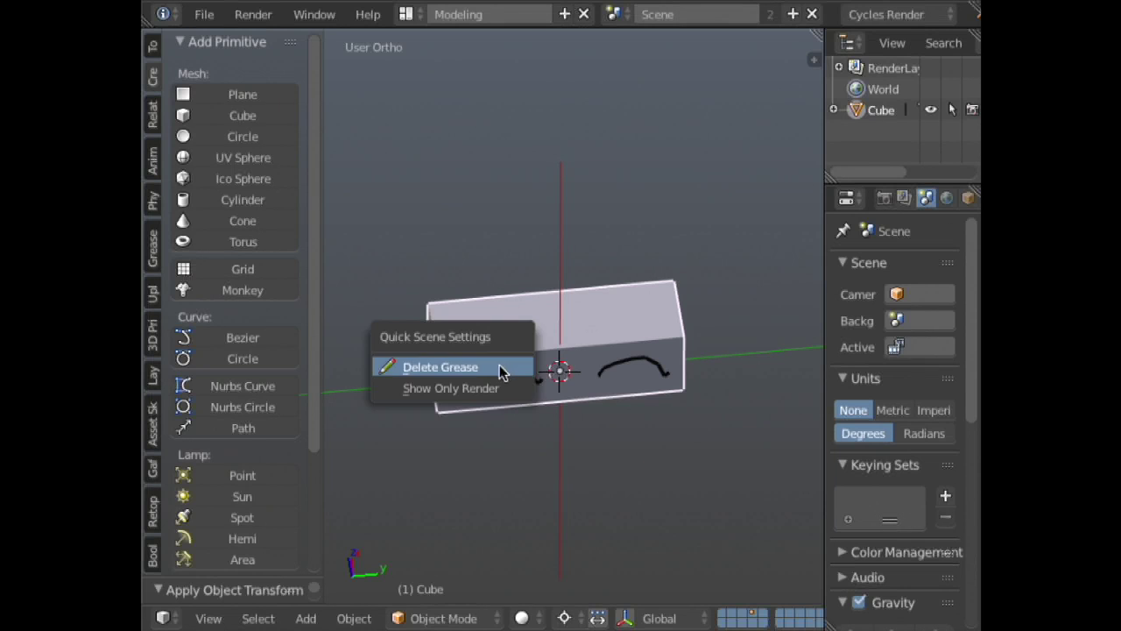
click(495, 366)
- Sketch a single arch over the box with the grease pencil and delete it
mouse_move(471, 349)
mouse_down()
mouse_move(492, 328)
mouse_move(537, 331)
mouse_up()
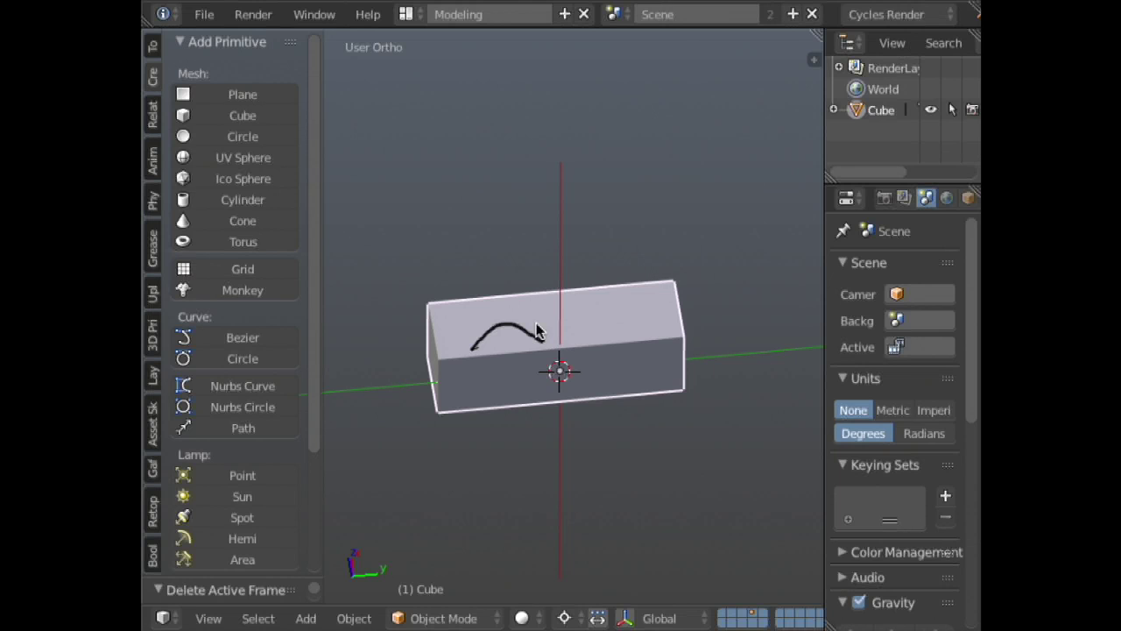
key(x)
click(581, 268)
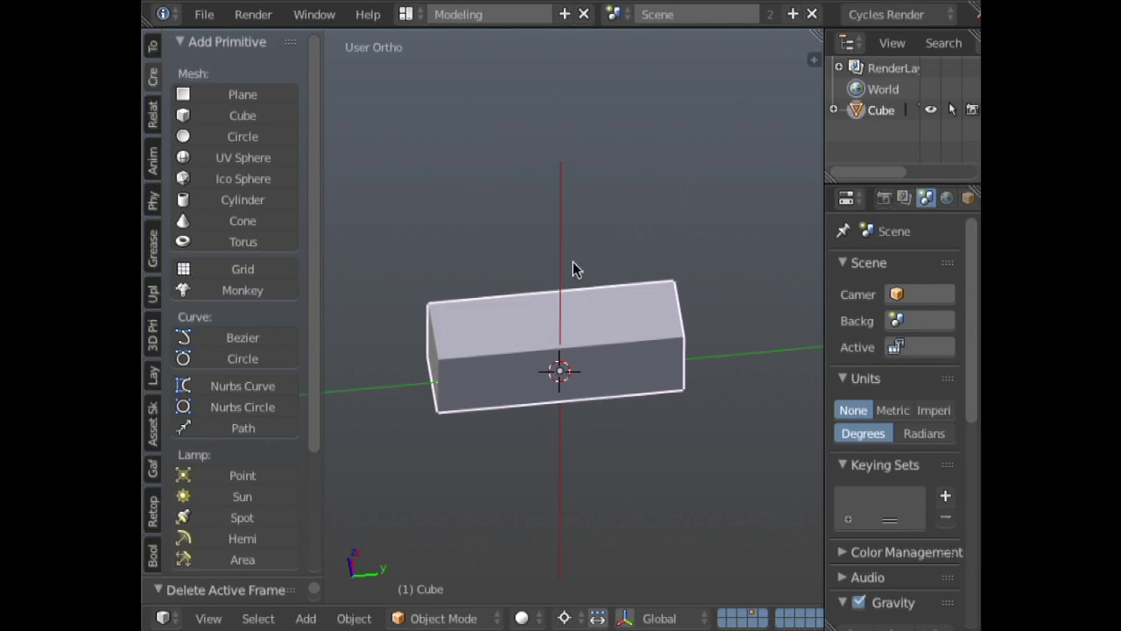
- Add a cylinder in wireframe right view and rotate it 90° so its circular ends face the box's long sides
key(KP_3)
key(shift+a)
mouse_move(517, 305)
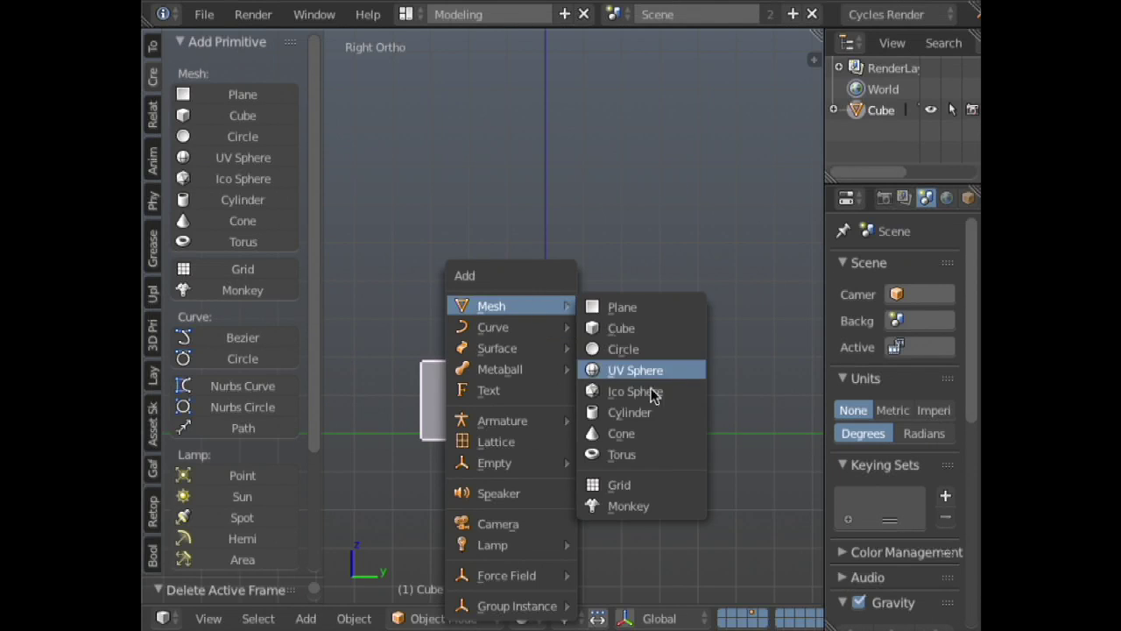
click(657, 413)
text(zrx)
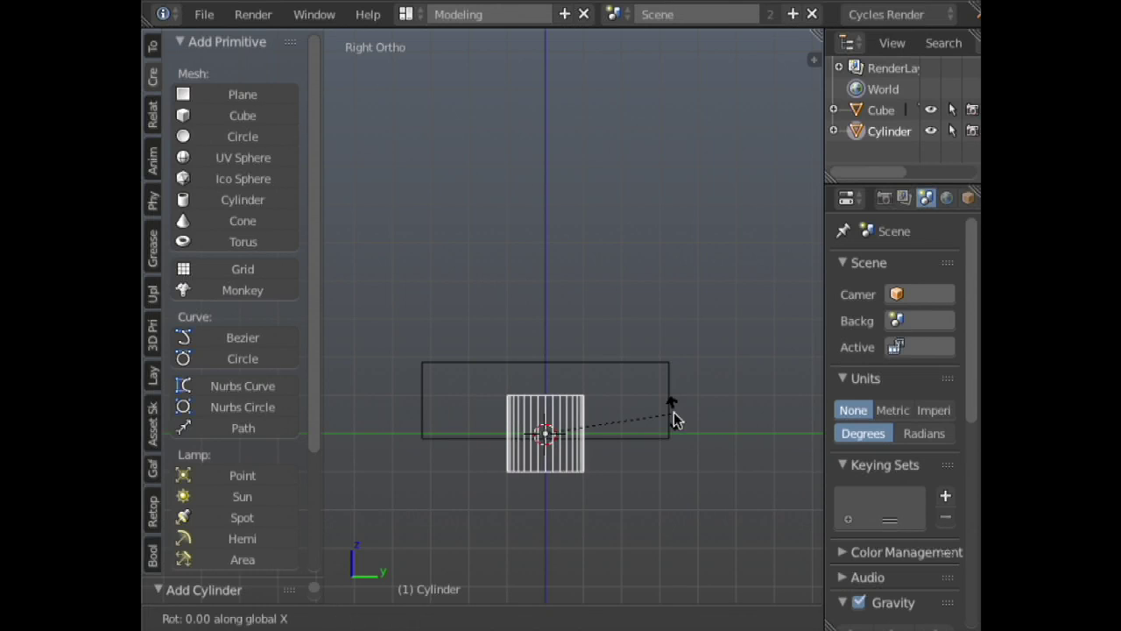
text(90)
key(Return)
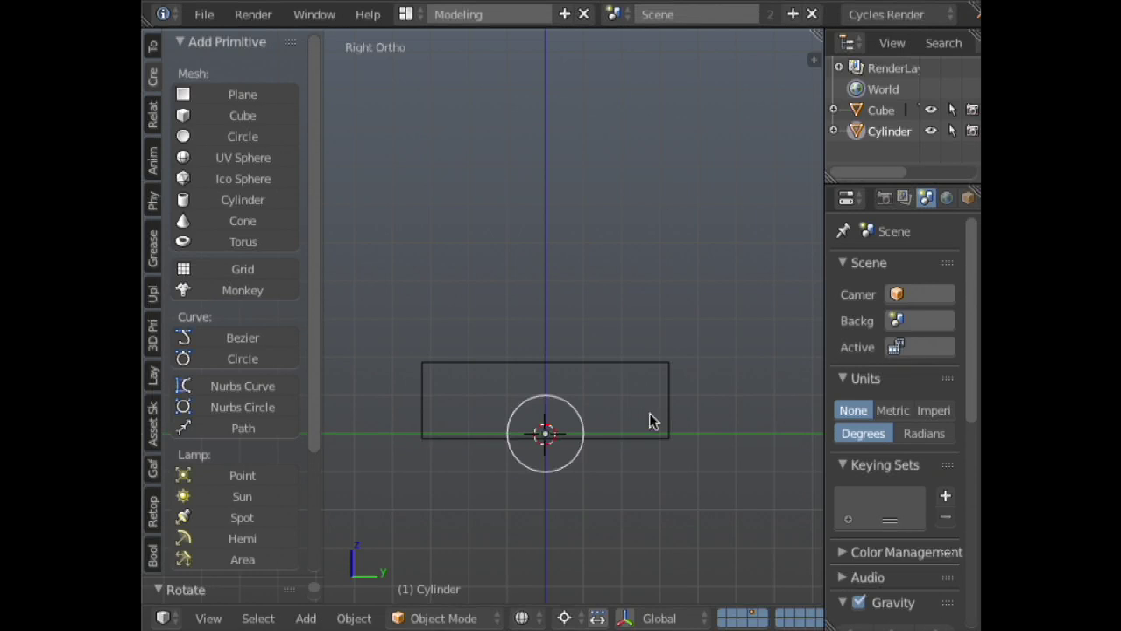
- Move the cylinder in the side view to the box's lower edge, toward its front end
key(g)
key(y)
key(z)
key(Return)
- Narrow the cylinder along X in front view and shift it along X so it overlaps the box's side face
key(KP_1)
key(g)
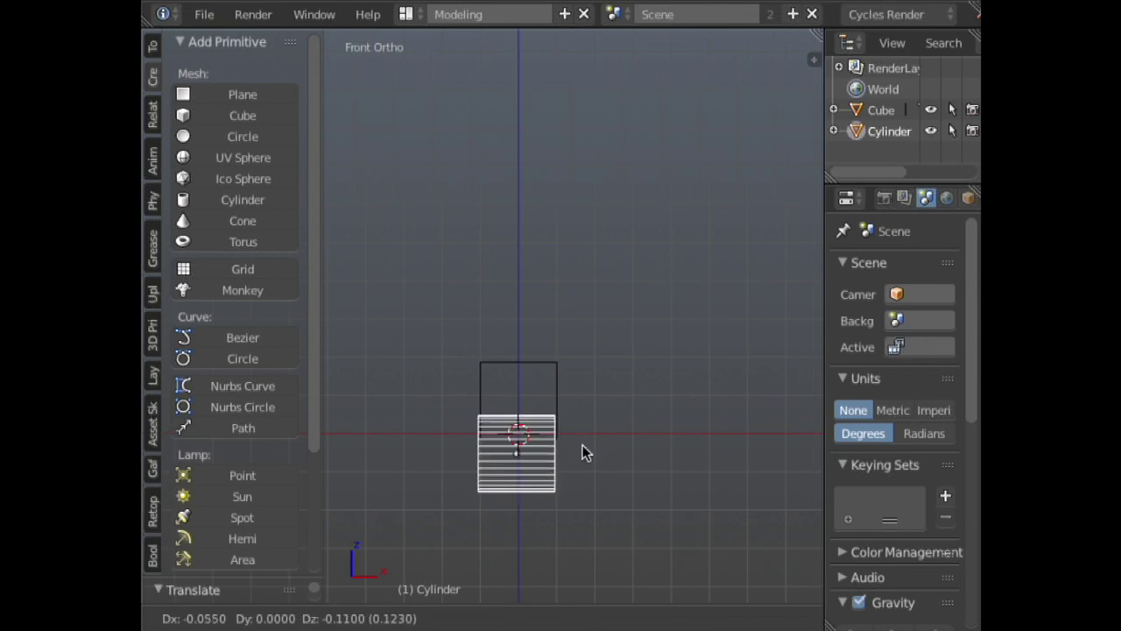
key(x)
key(s)
click(605, 447)
key(g)
key(x)
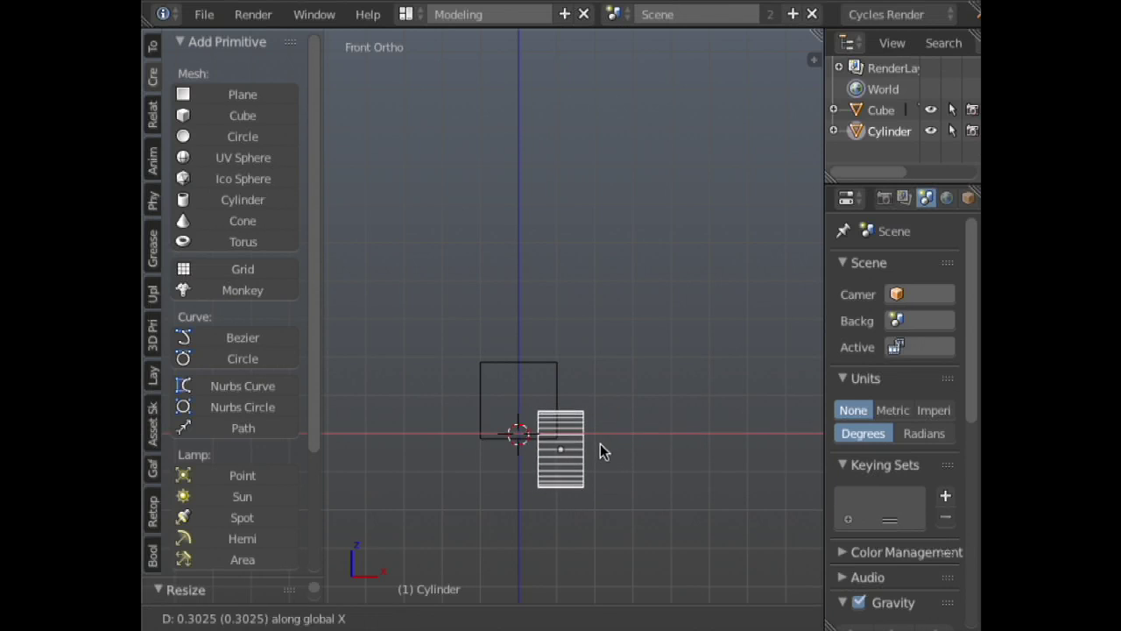
click(600, 445)
- Add a smart Boolean modifier to the box using the cylinder as the cutter
right_click(542, 382)
key(z)
click(643, 341)
middle_drag(643, 342, 584, 353)
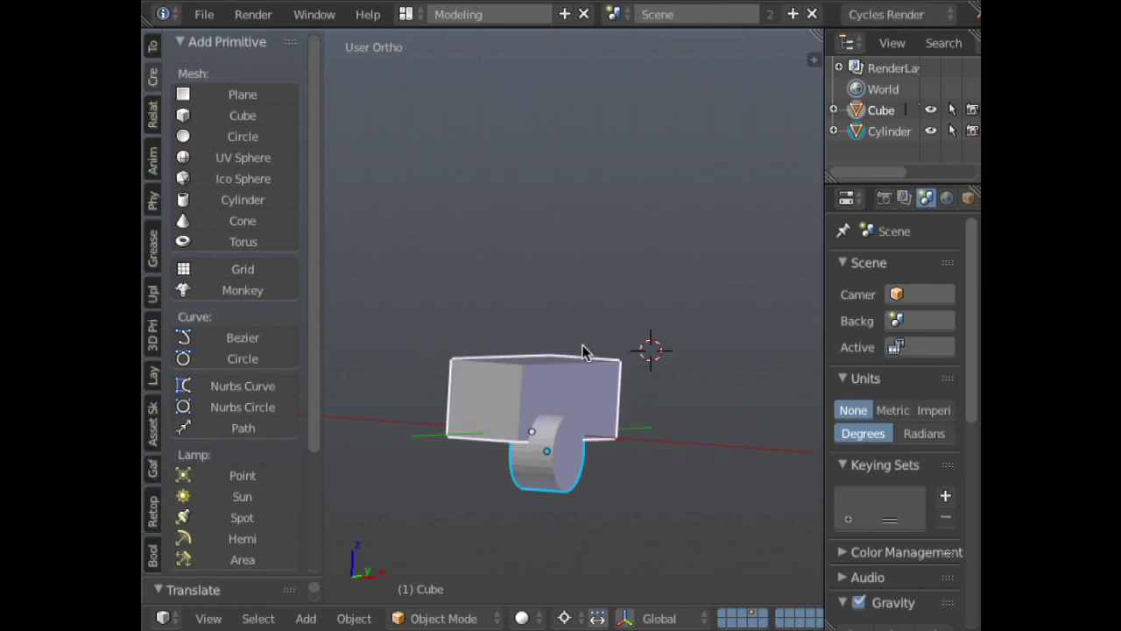
key(w)
mouse_move(565, 344)
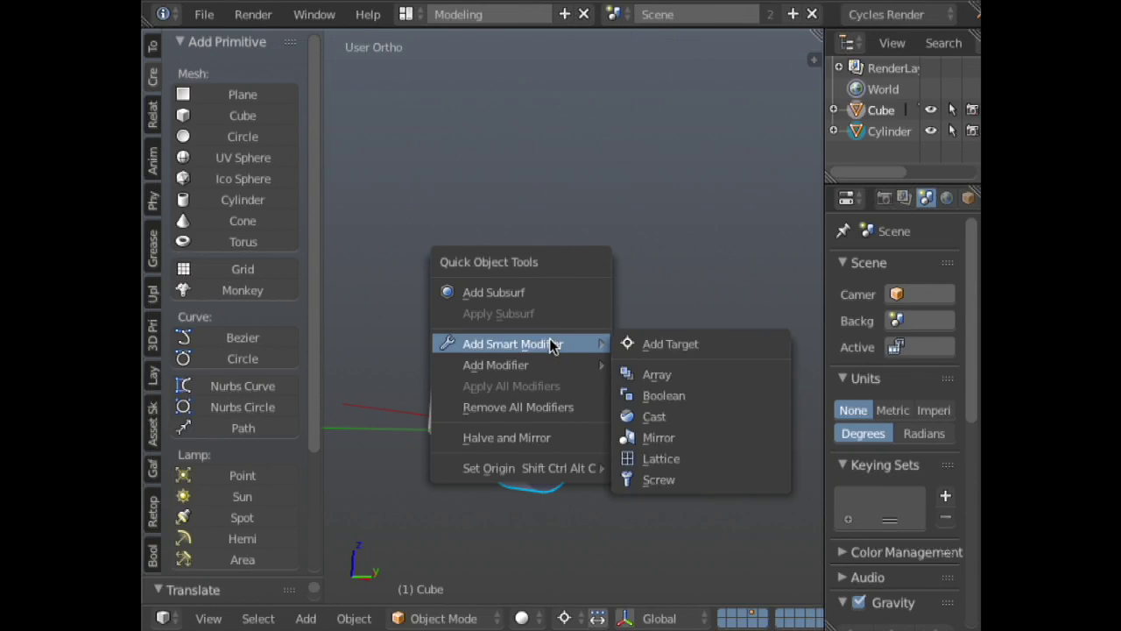
click(685, 396)
- Hide the cylinder to expose the wheel-arch cut in the box, in solid shading
key(z)
right_click(615, 440)
key(shift+h)
key(z)
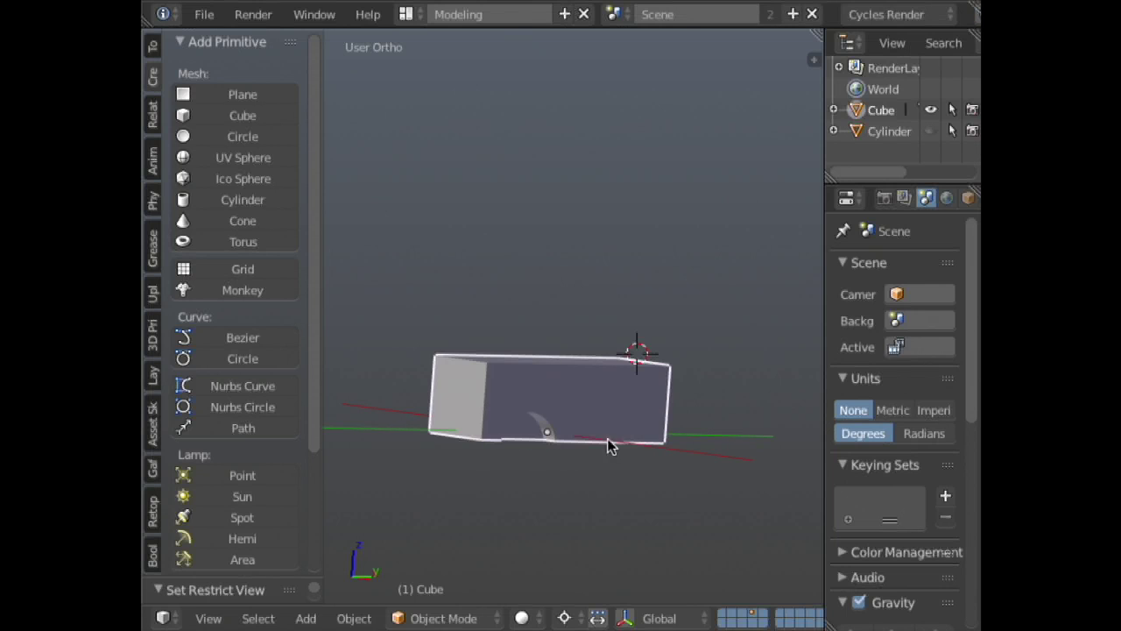
mouse_move(614, 443)
middle_down()
mouse_move(536, 265)
mouse_move(536, 429)
middle_up()
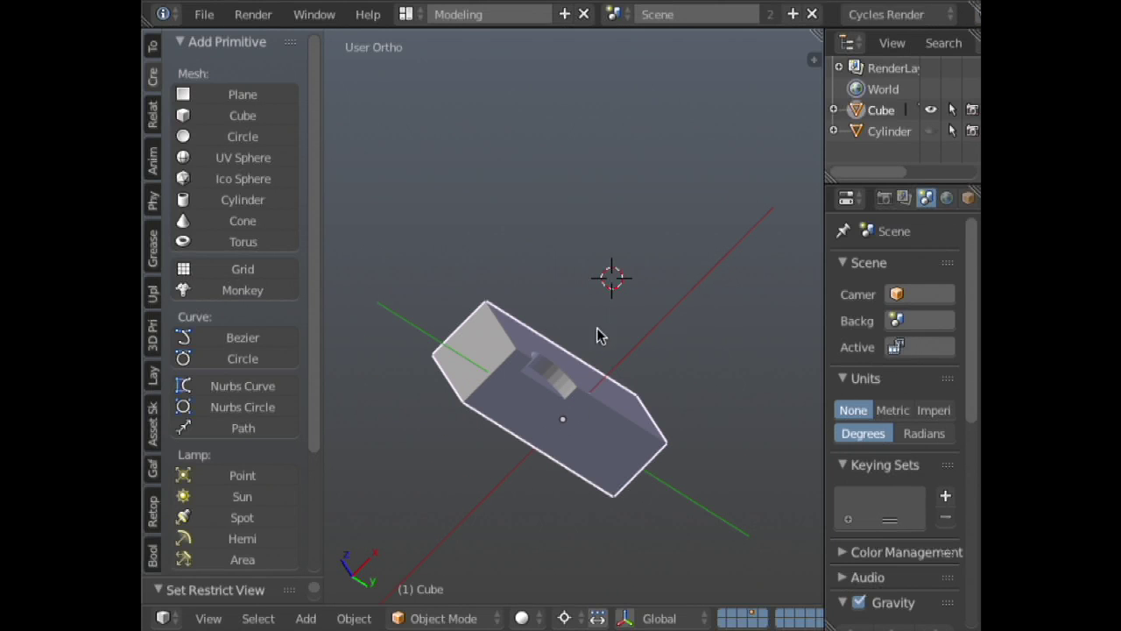
- Apply all modifiers to the box and check the cut arch's faces in edit mode
key(w)
mouse_move(583, 344)
click(570, 375)
scroll(611, 333, up, 3)
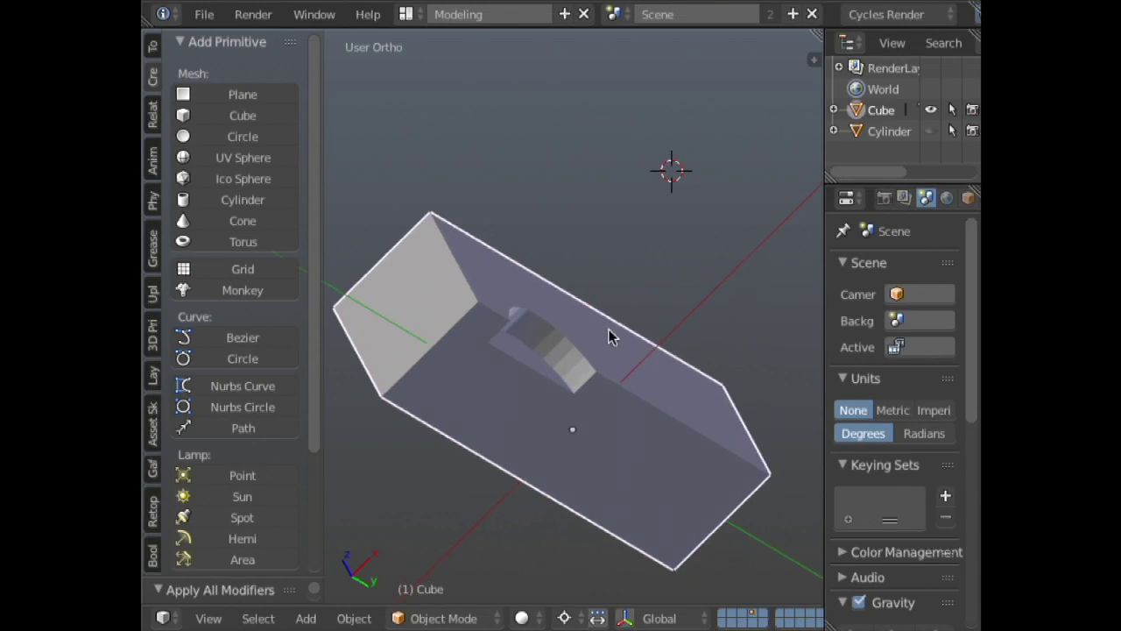
key(Tab)
middle_drag(574, 360, 686, 278)
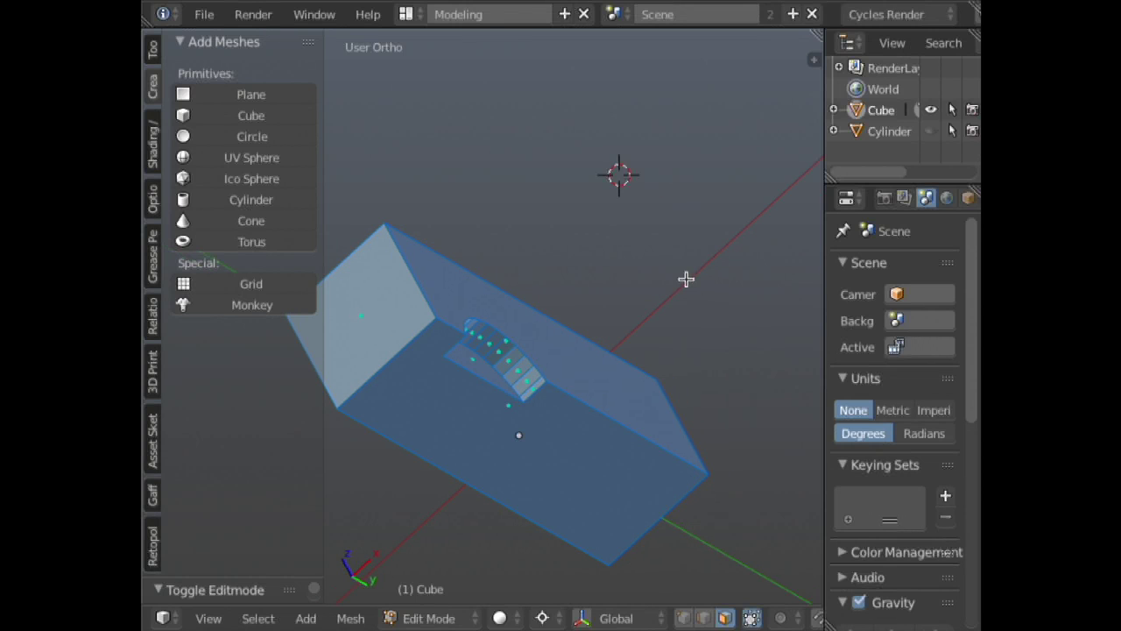
middle_drag(538, 405, 707, 333)
key(Tab)
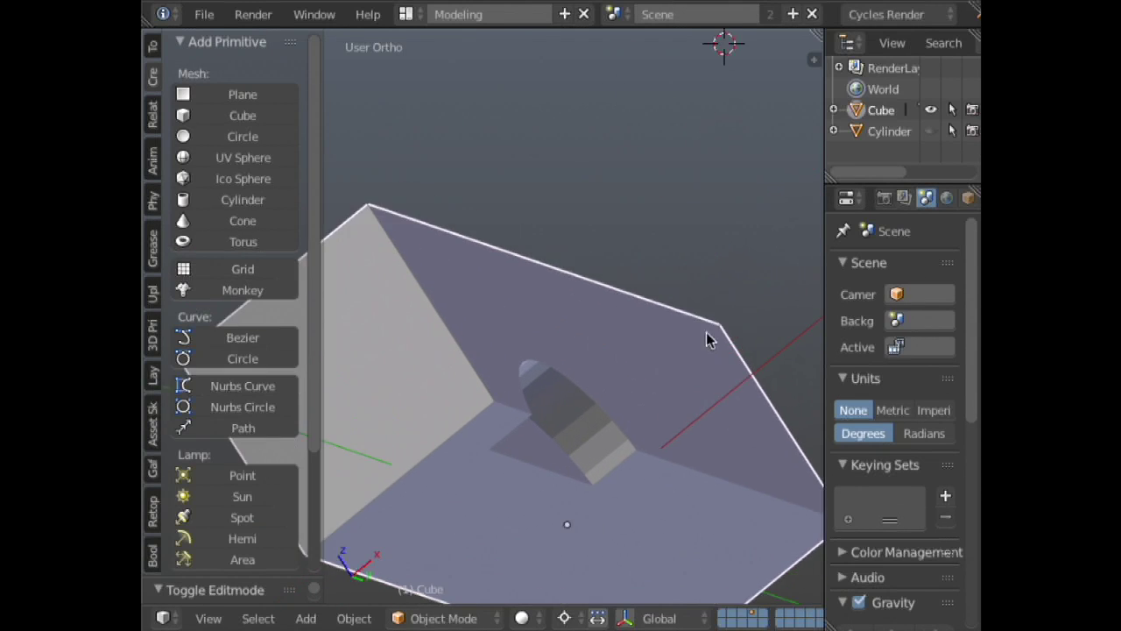
- Draw grease pencil strokes over the cut arch and the side face around it, and erase them
scroll(473, 301, up, 4)
mouse_move(473, 301)
middle_down()
mouse_move(616, 345)
mouse_move(453, 325)
middle_up()
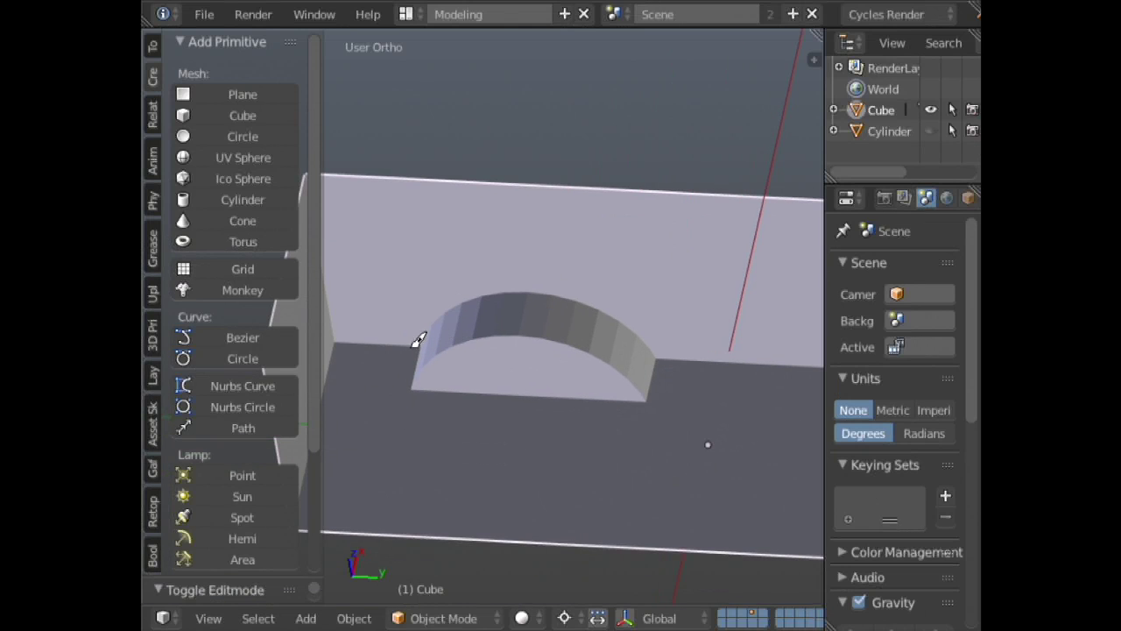
mouse_move(412, 347)
mouse_down()
mouse_move(473, 308)
mouse_move(555, 303)
mouse_move(623, 337)
mouse_up()
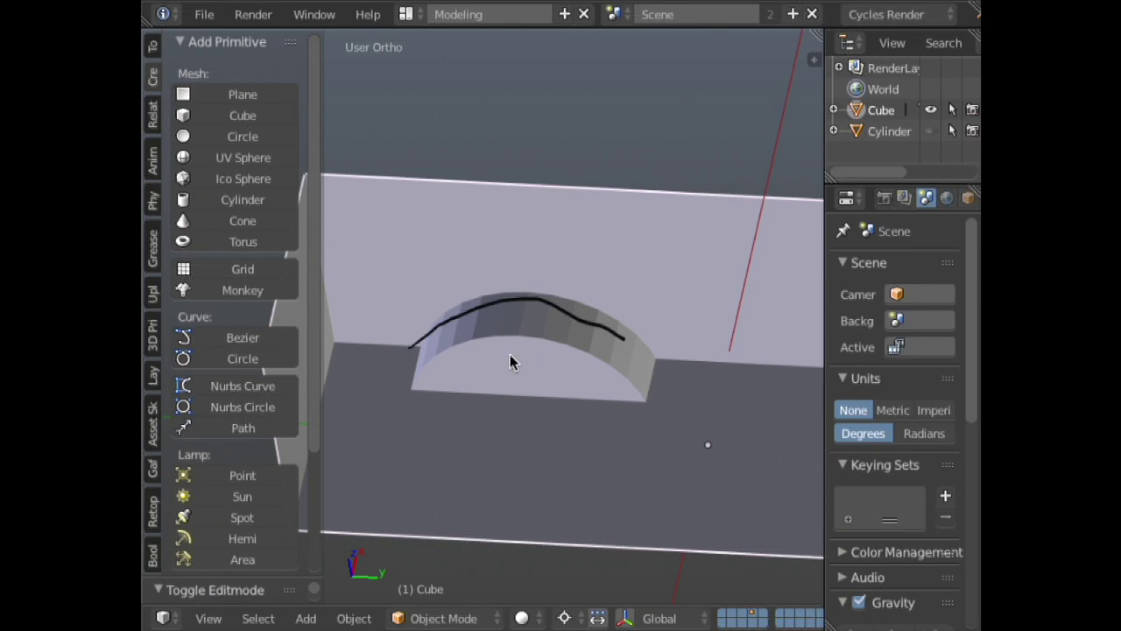
click(418, 314)
drag(646, 253, 582, 206)
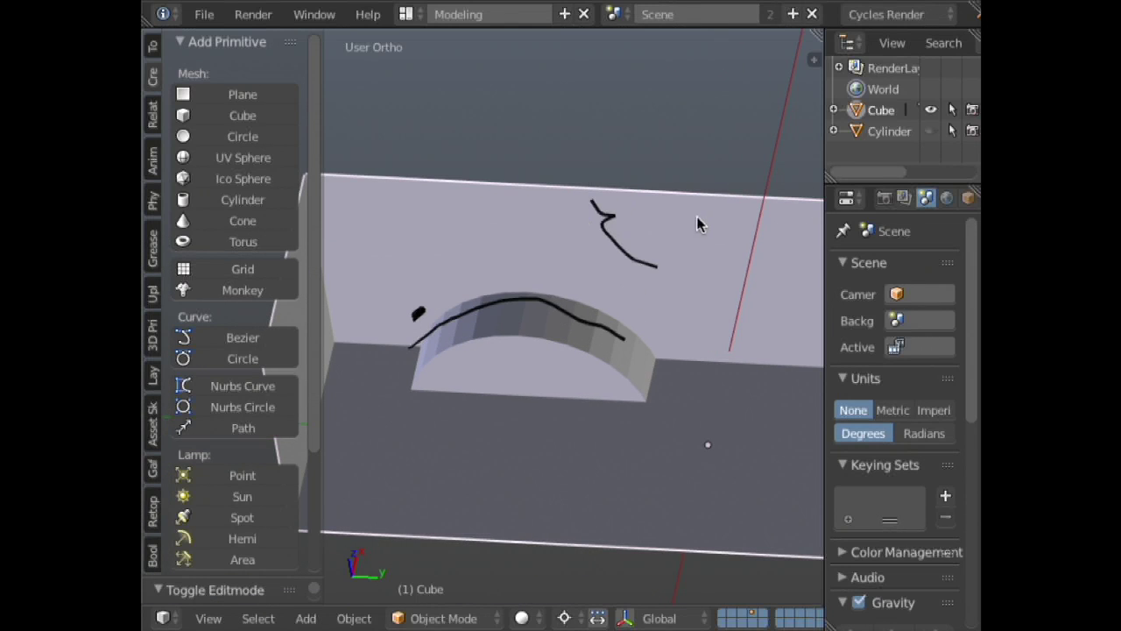
mouse_move(669, 267)
right_down()
mouse_move(576, 214)
mouse_move(590, 196)
mouse_move(629, 238)
mouse_move(606, 345)
mouse_move(631, 336)
mouse_move(486, 307)
mouse_move(426, 333)
right_up()
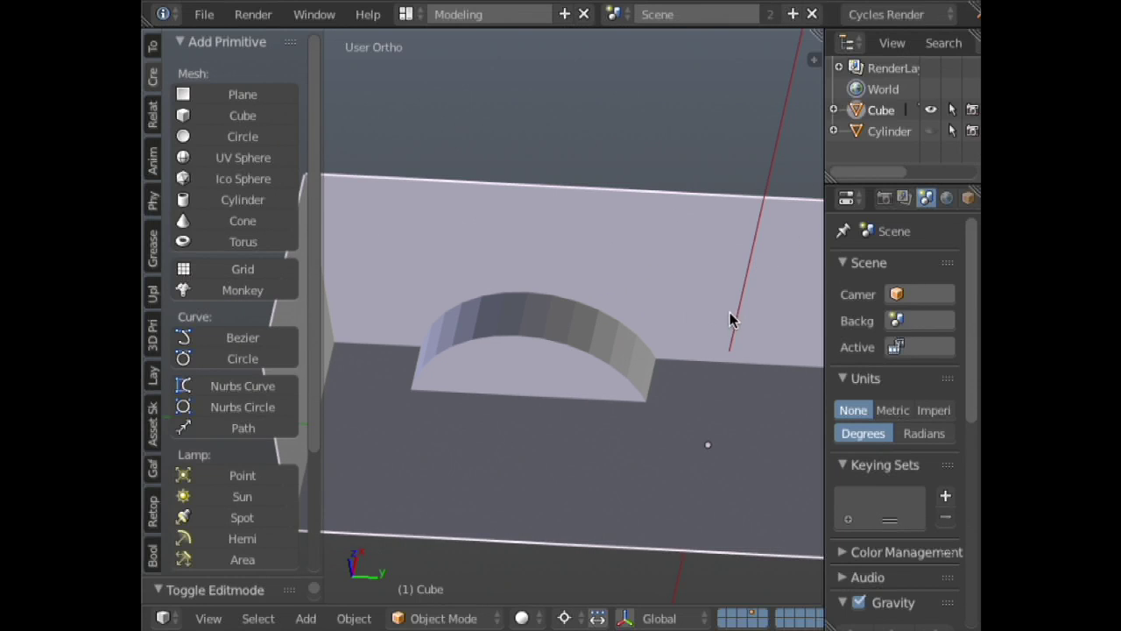
scroll(730, 312, down, 3)
ctrl+scroll(693, 358, down, 2)
scroll(708, 353, down, 1)
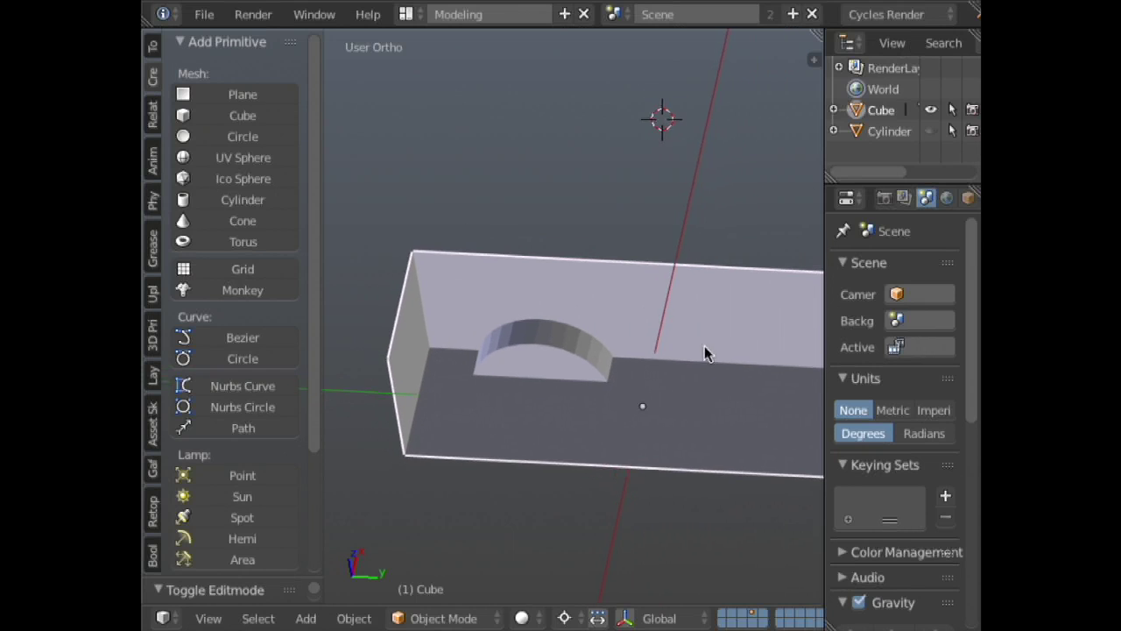
scroll(641, 271, down, 2)
middle_drag(640, 271, 673, 265)
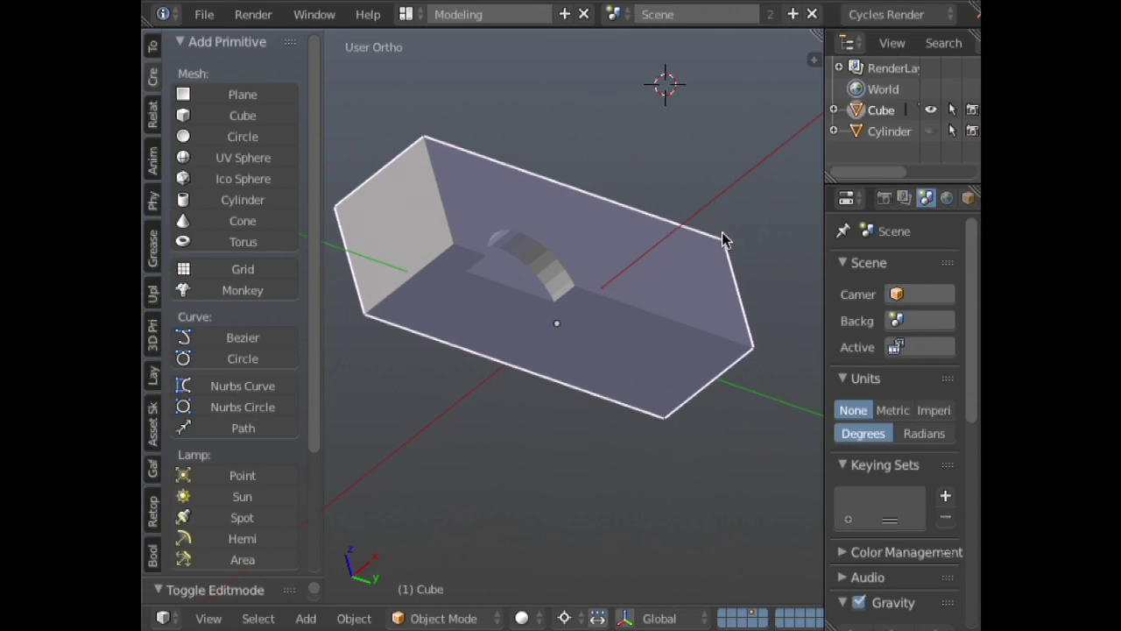